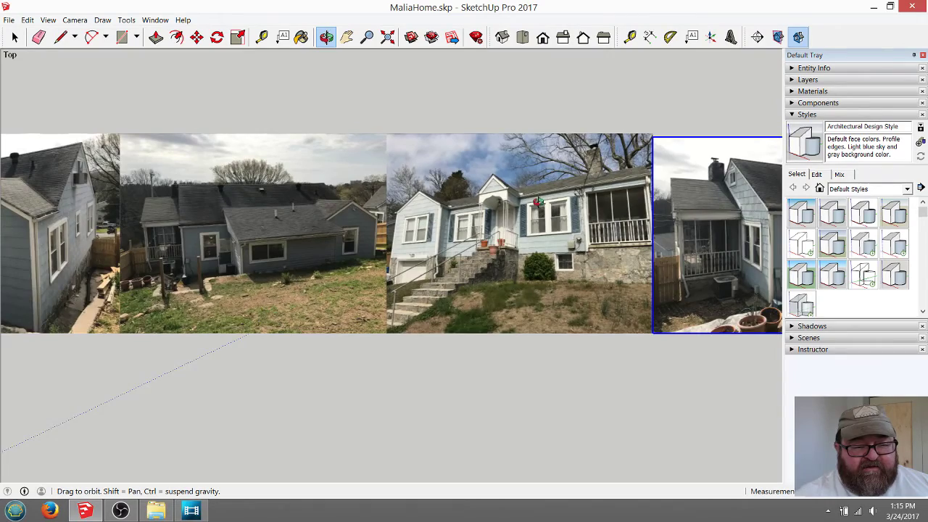
- Examine the hand-drawn floor plan and the row of exterior photos to compare the house's sides and layout
scroll(538, 202, "down", 4)
scroll(257, 357, "up", 3)
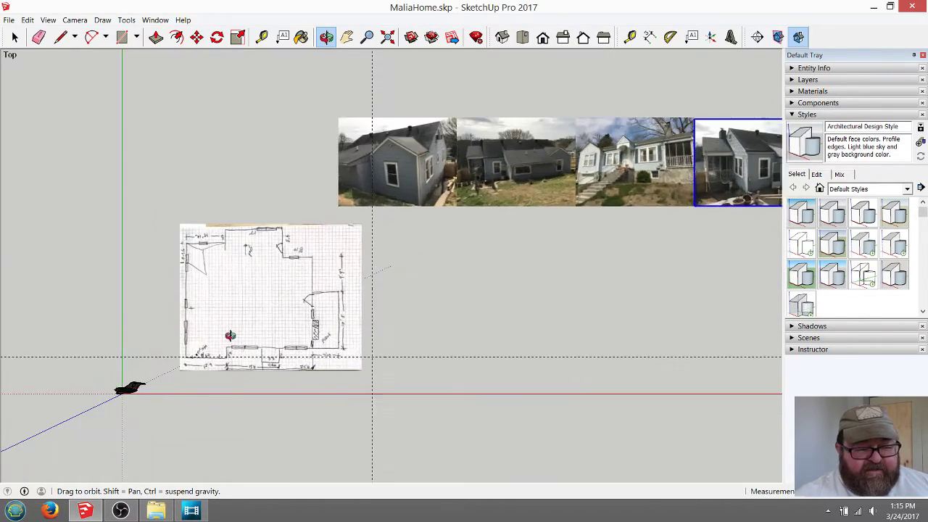
scroll(230, 335, "up", 5)
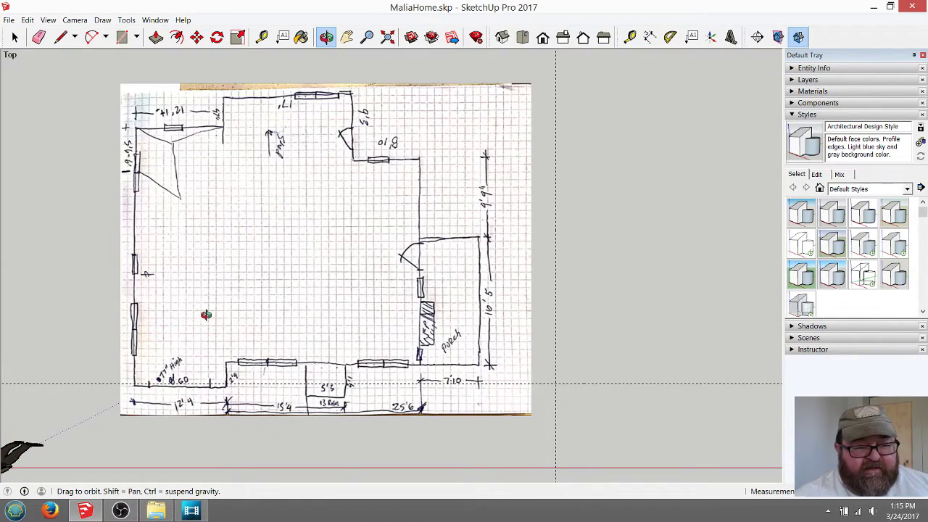
scroll(206, 314, "up", 1)
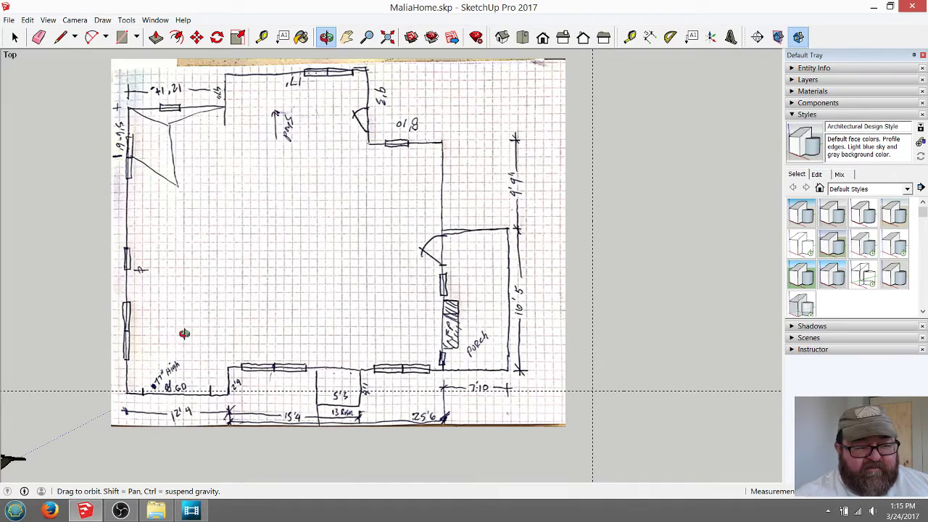
scroll(158, 416, "down", 5)
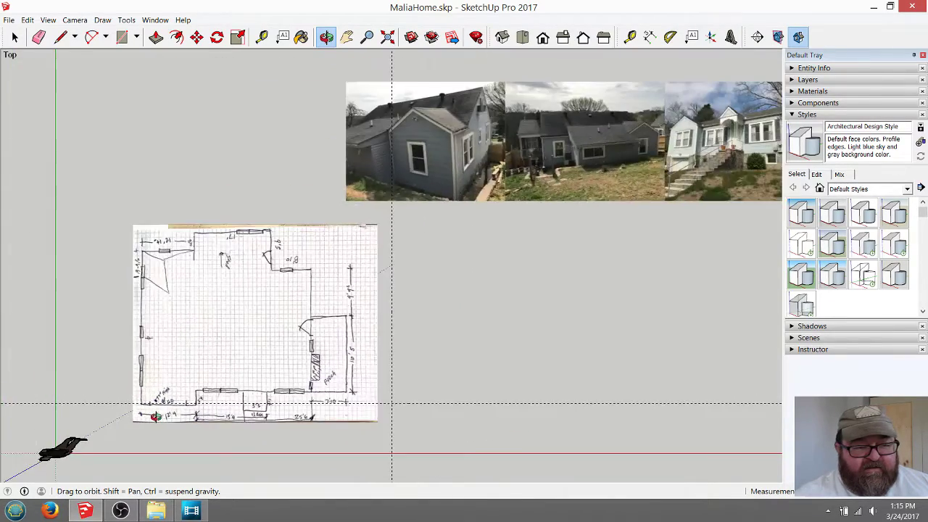
scroll(652, 208, "up", 3)
scroll(652, 208, "up", 4)
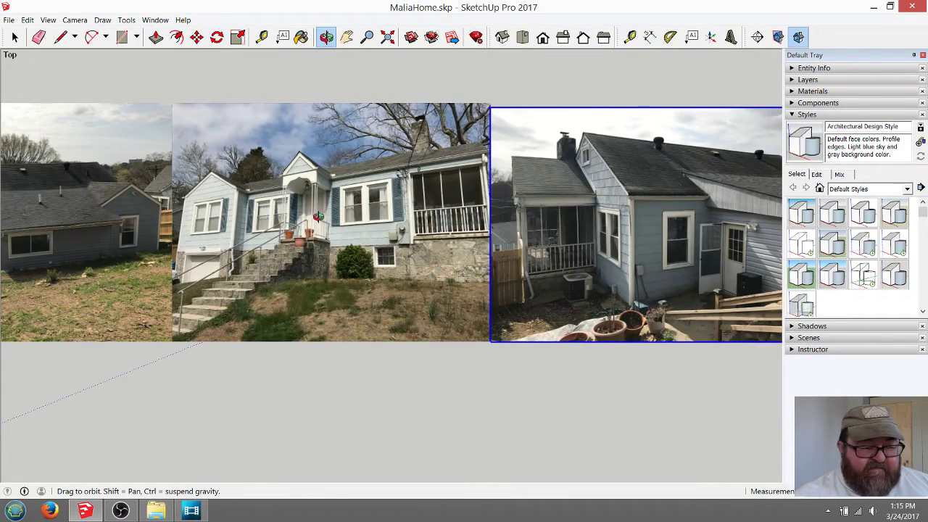
mouse_move(318, 216)
middle_mouse_down("shift")
mouse_move(395, 264)
mouse_move(478, 249)
middle_mouse_up("shift")
middle_click_drag(325, 337, 433, 351, "shift")
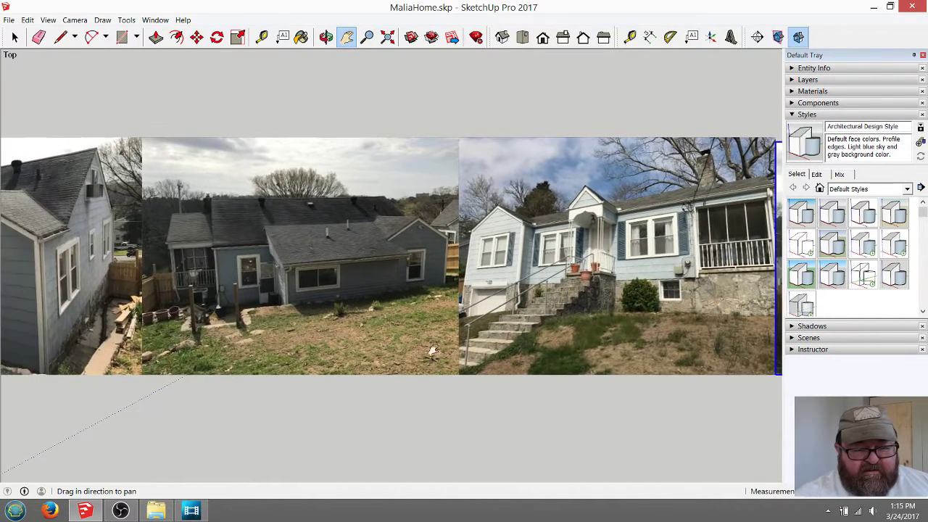
left_click_drag(433, 351, 600, 322)
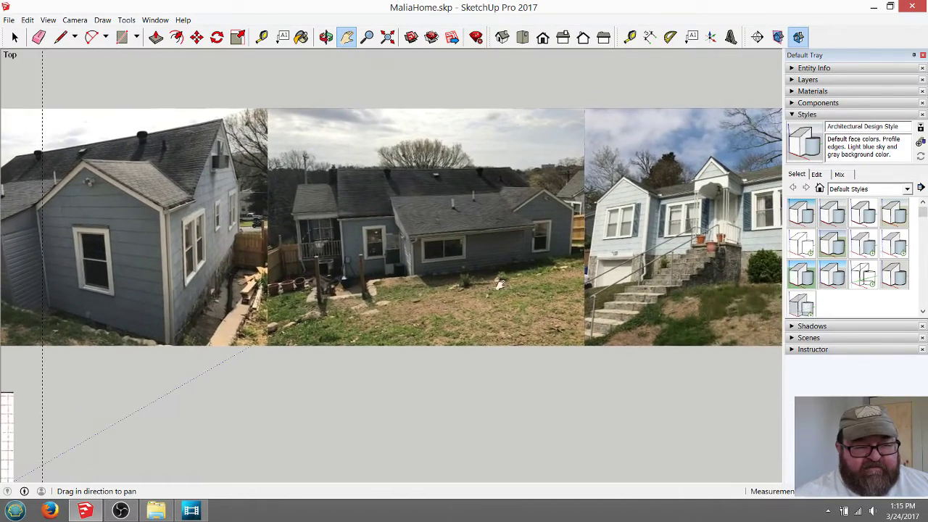
scroll(403, 274, "down", 1)
left_click_drag(488, 282, 454, 256)
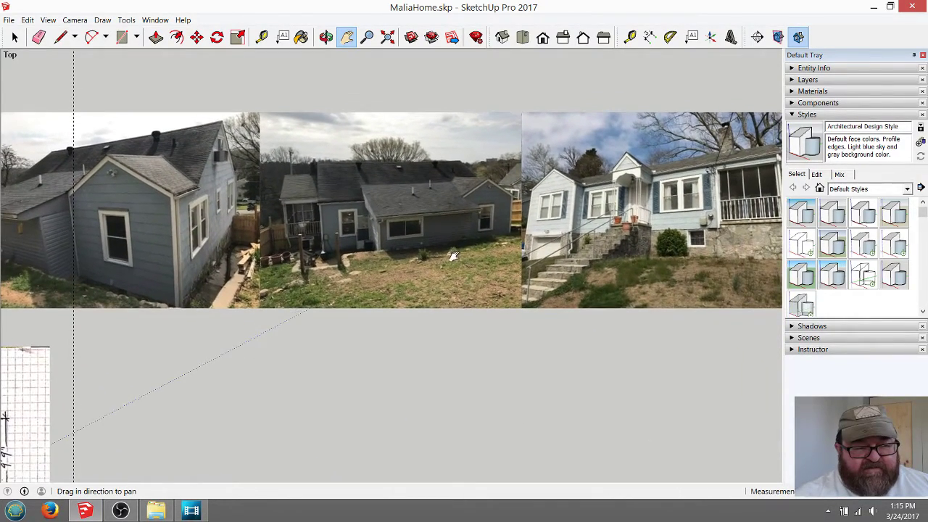
scroll(454, 256, "down", 1)
left_click_drag(438, 287, 425, 223)
scroll(427, 256, "down", 2)
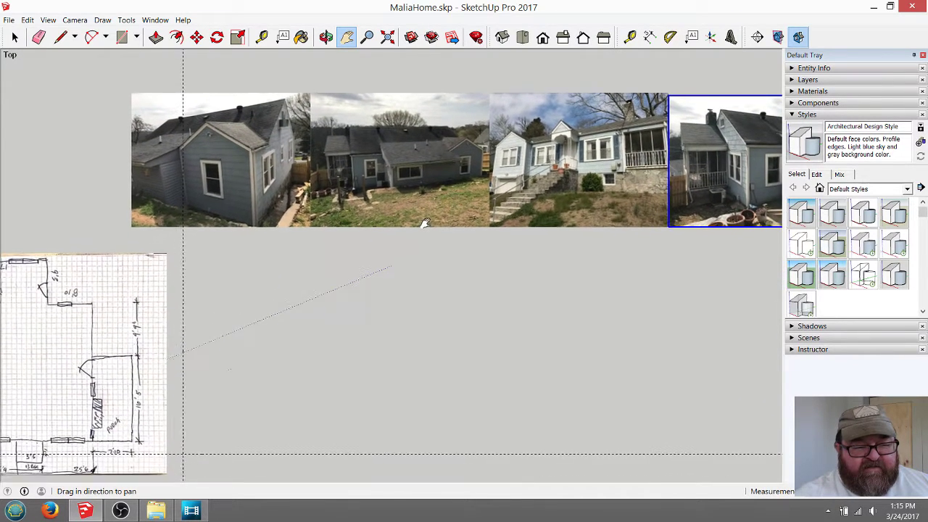
scroll(426, 223, "down", 2)
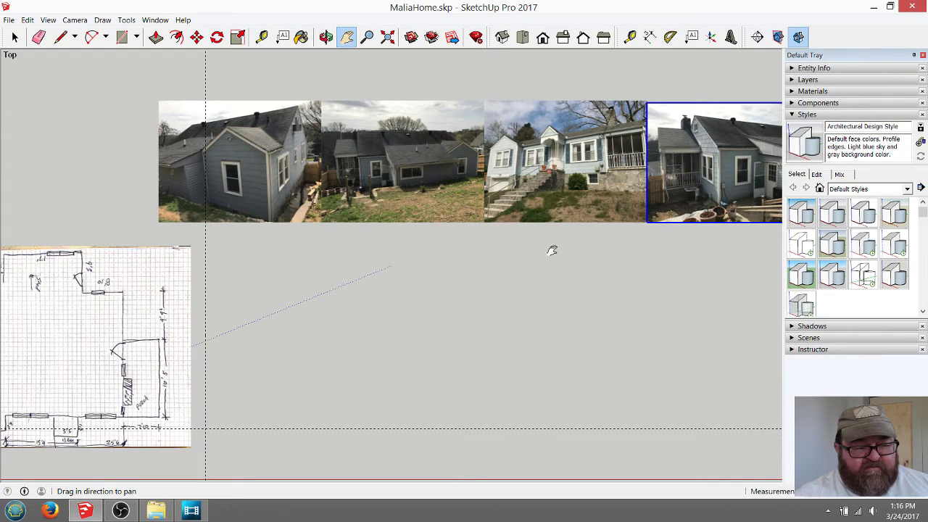
scroll(551, 250, "down", 1)
left_click_drag(470, 205, 456, 200)
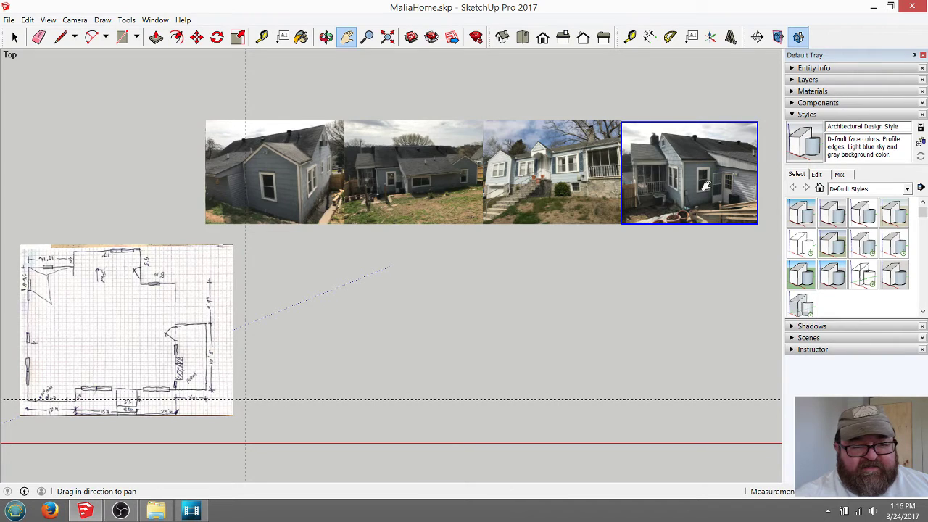
- Deselect the last house photo in the row and examine the wall dimensions on the floor plan sketch
left_click(15, 39)
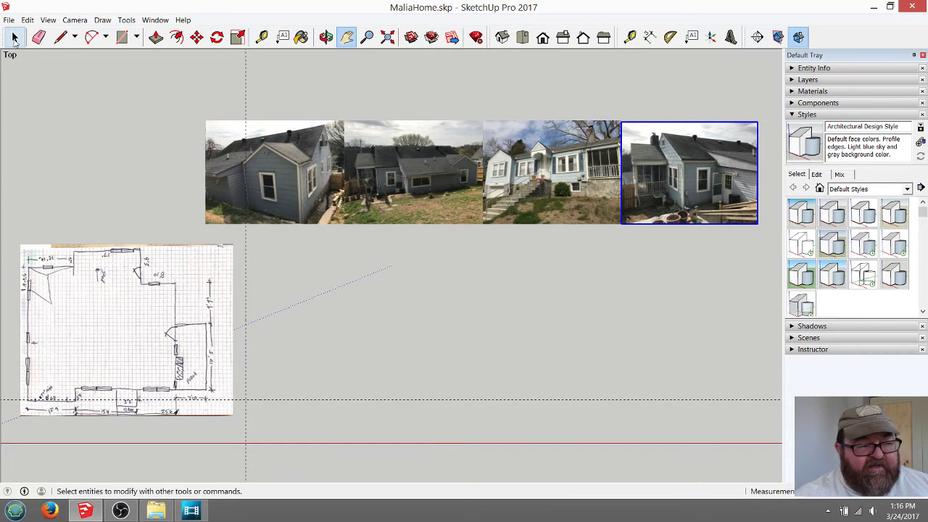
left_click(401, 308)
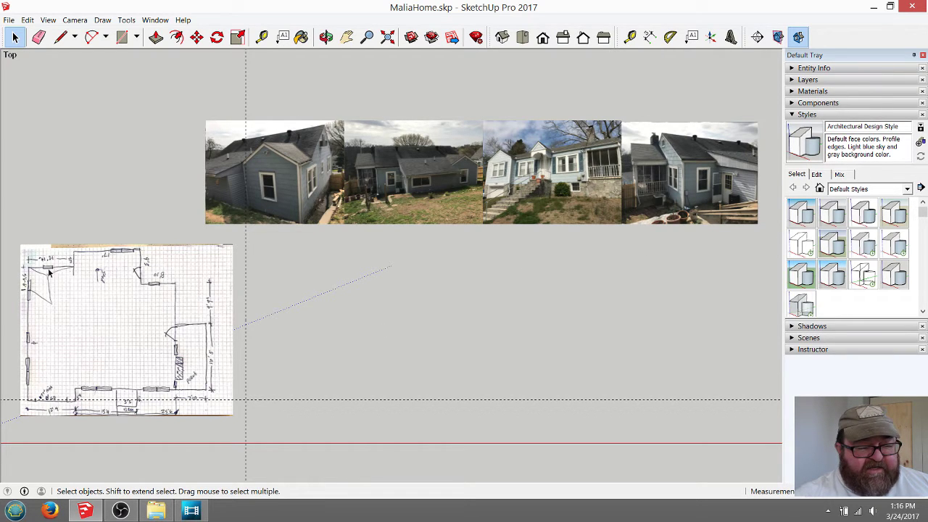
scroll(385, 359, "down", 1)
scroll(46, 331, "up", 6)
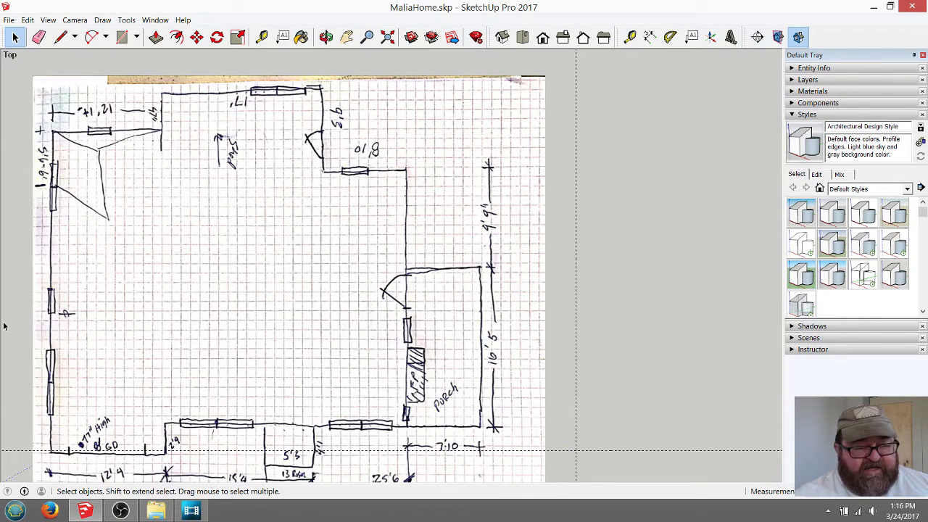
scroll(72, 283, "down", 5)
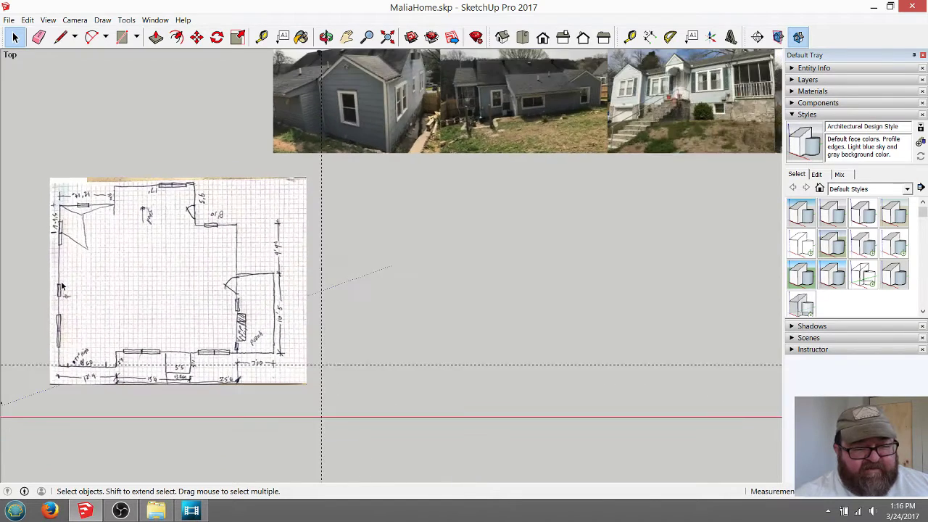
scroll(369, 248, "up", 1)
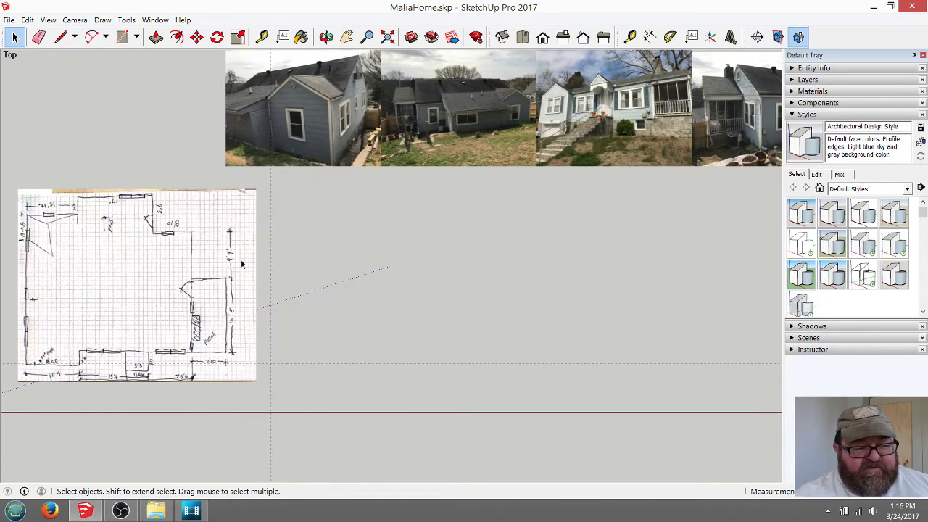
scroll(243, 262, "up", 1)
scroll(339, 275, "down", 1)
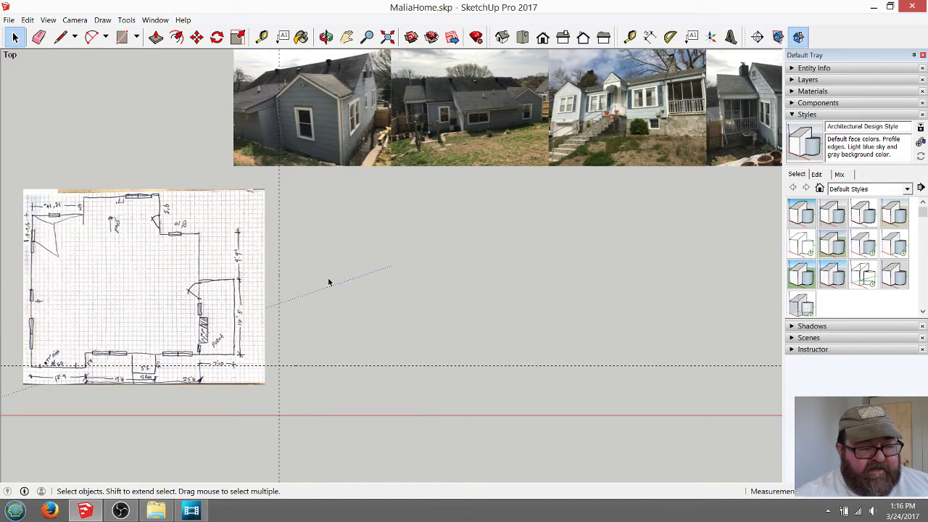
- Add a vertical guide 12'4" right of the existing vertical guide and a horizontal guide 2'9" above the existing horizontal one
left_click(261, 36)
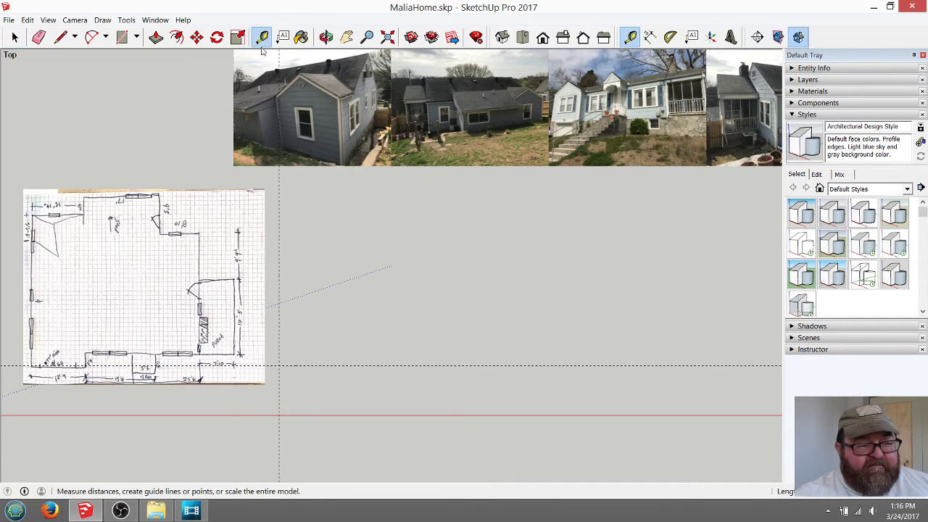
left_click(279, 346)
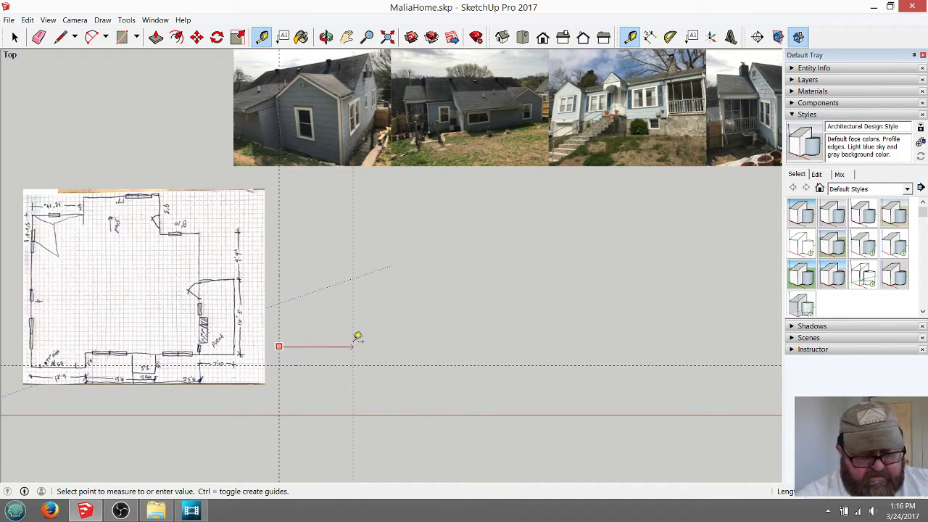
key("Return")
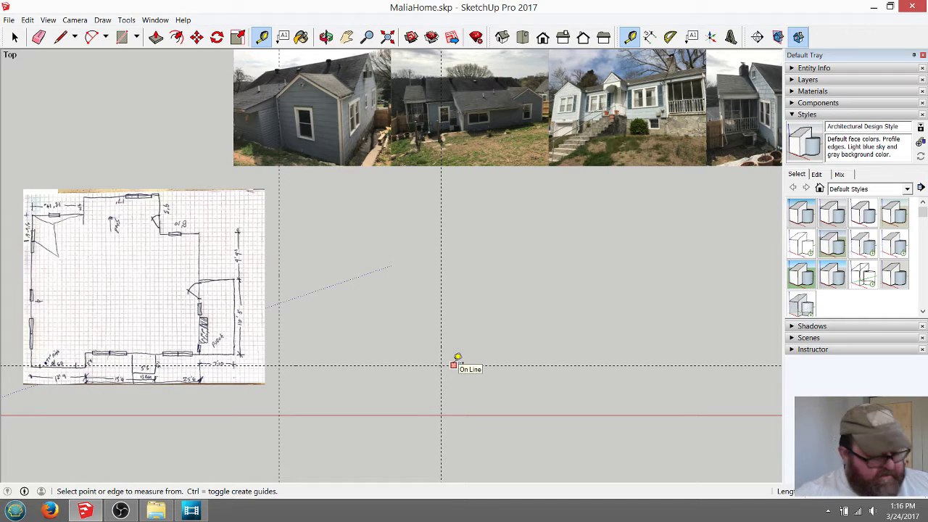
left_click(477, 364)
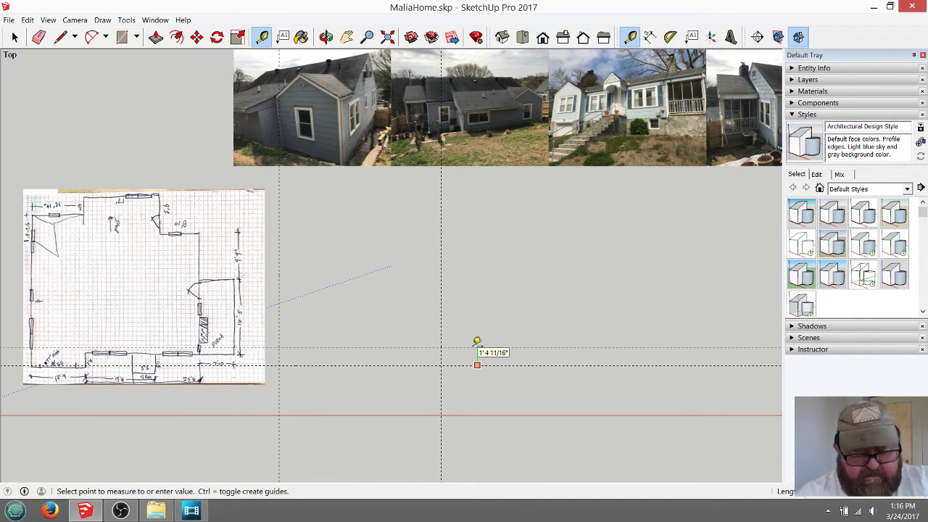
left_click(477, 340)
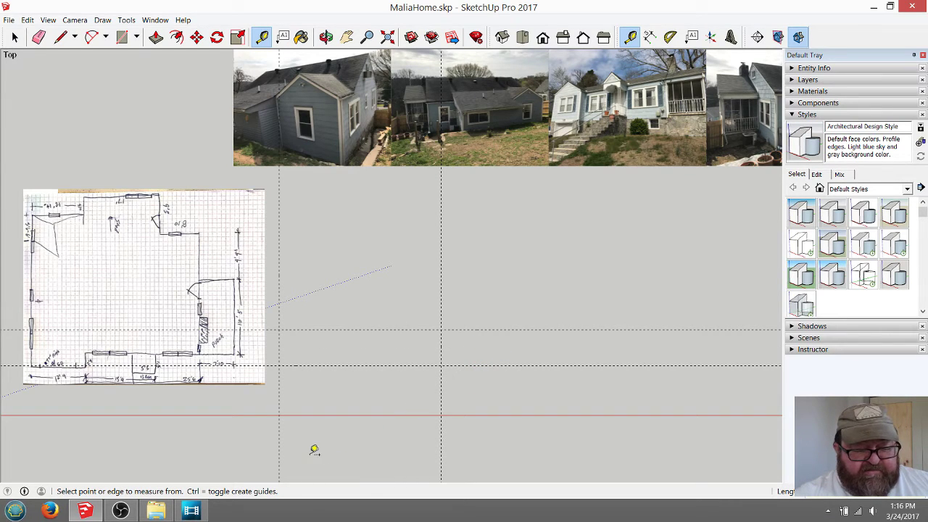
- Add another vertical guide 15'4" to the right of the second vertical guide
scroll(312, 448, "down", 1)
scroll(609, 396, "up", 2)
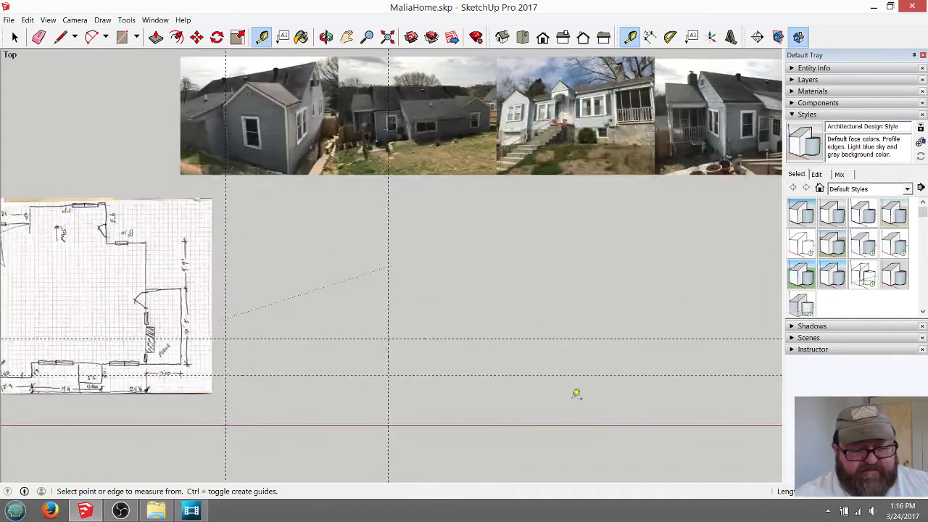
left_click(389, 323)
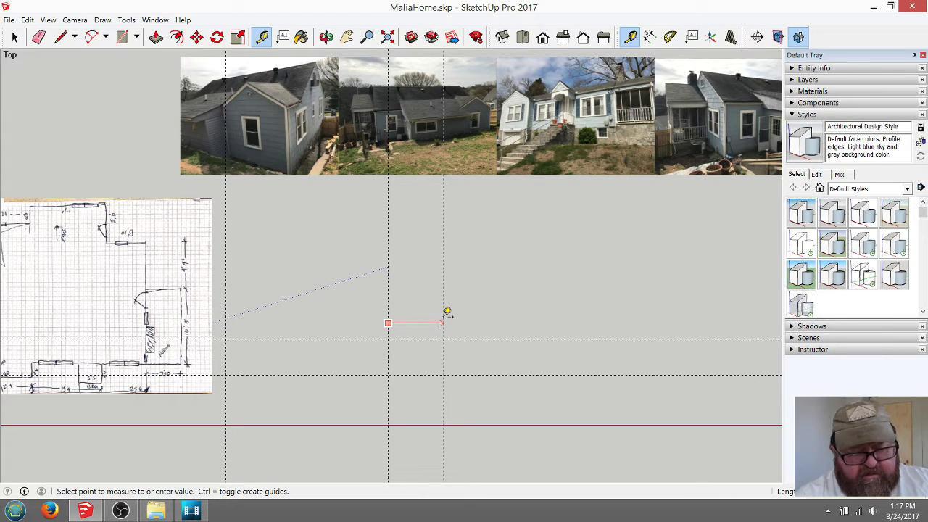
key("Return")
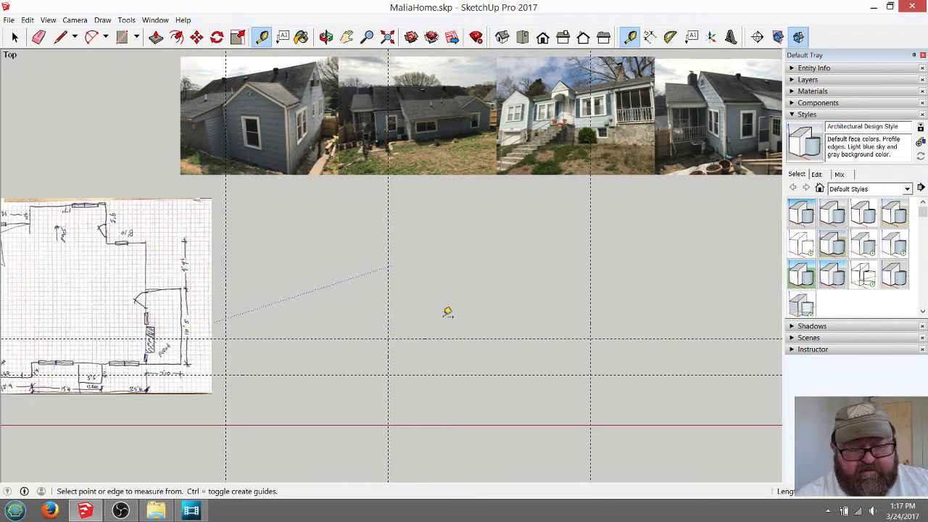
scroll(352, 338, "down", 1)
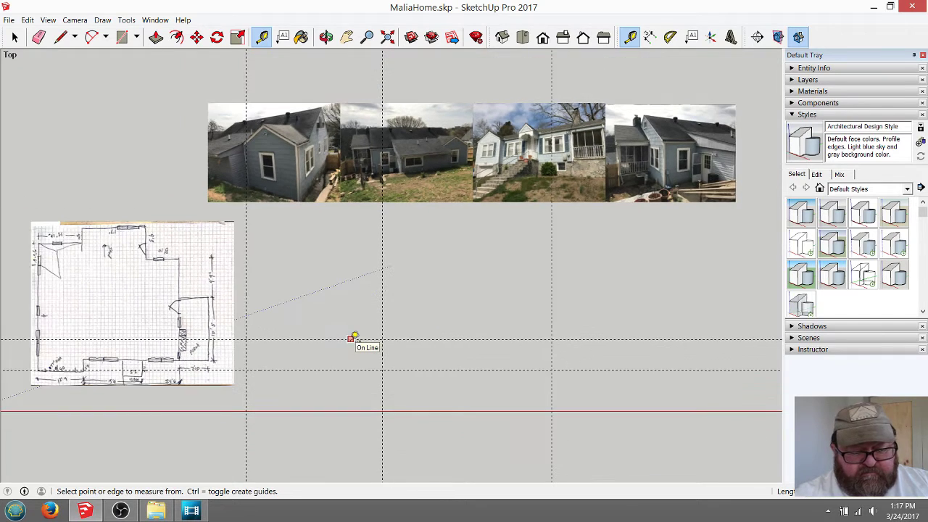
- Draw the left and front wall lines along the guides, including the front jog, ending beyond the last vertical guide
left_click(60, 36)
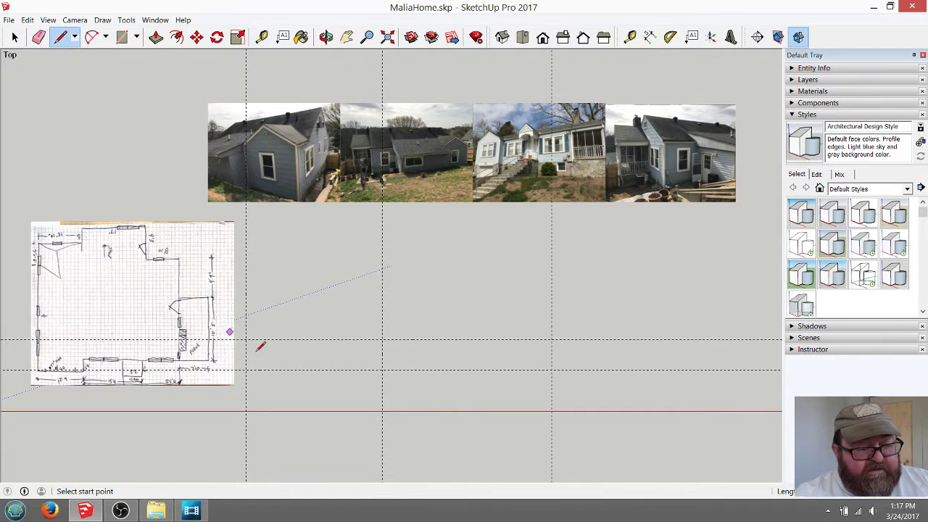
left_click(246, 225)
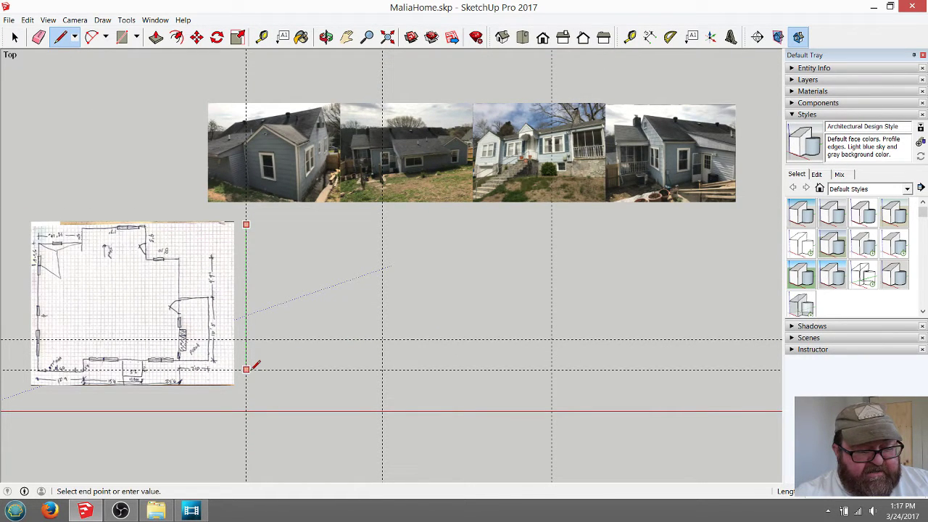
left_click(246, 369)
left_click(382, 370)
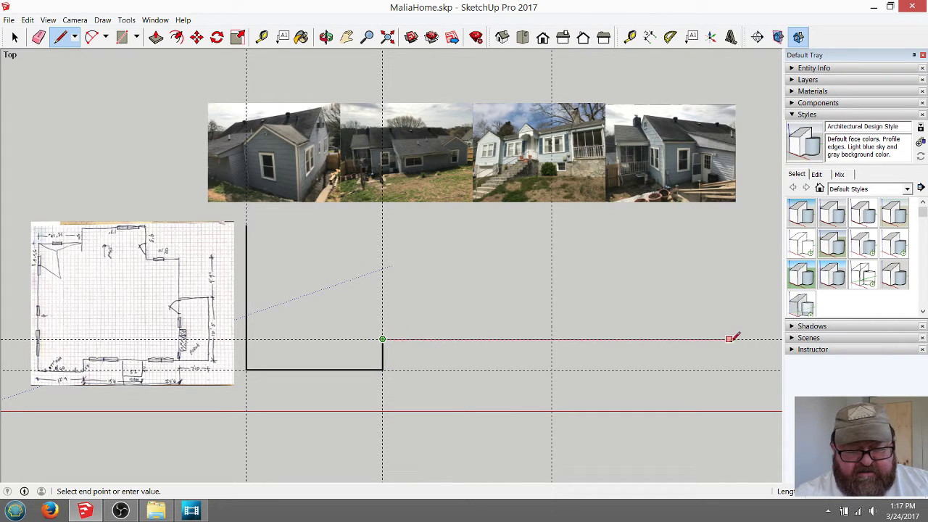
left_click(755, 339)
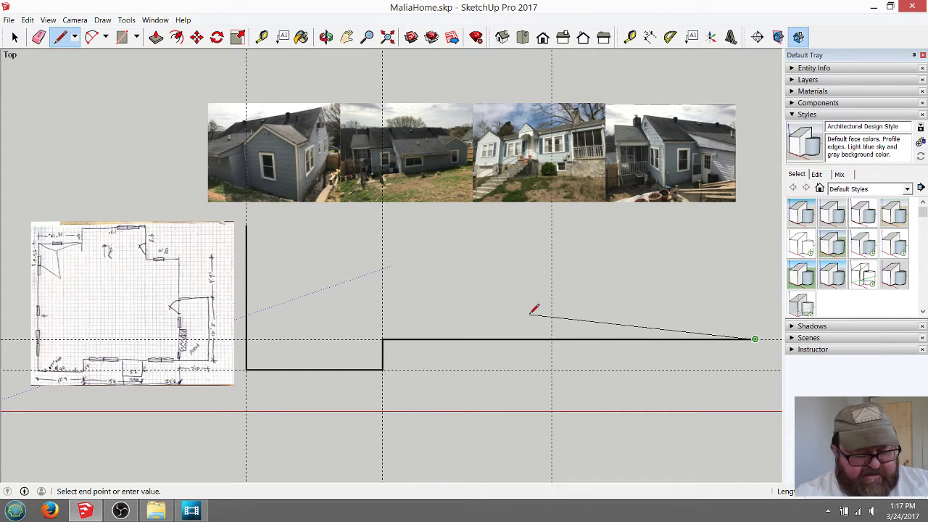
key("Escape")
- Examine the entry stairs and landing in the front photo and compare them with the floor plan sketch
scroll(327, 322, "down", 1)
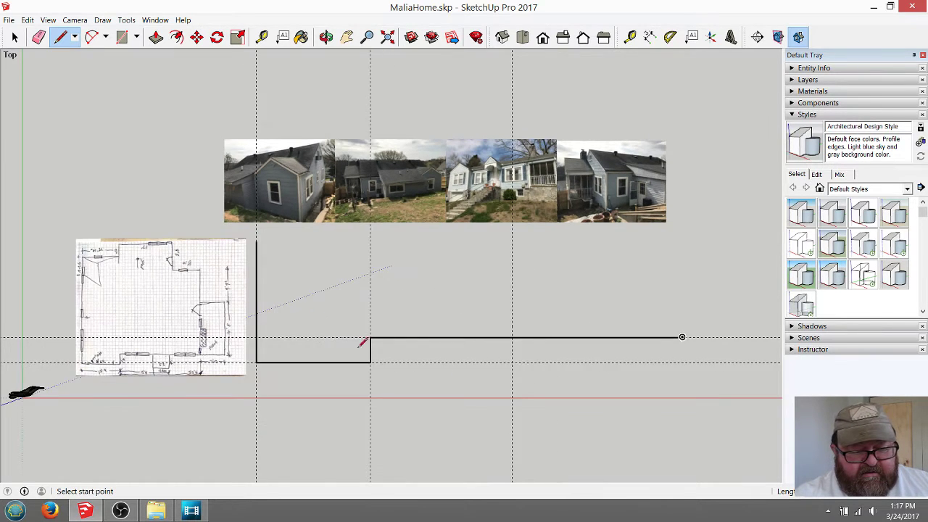
scroll(443, 353, "up", 3)
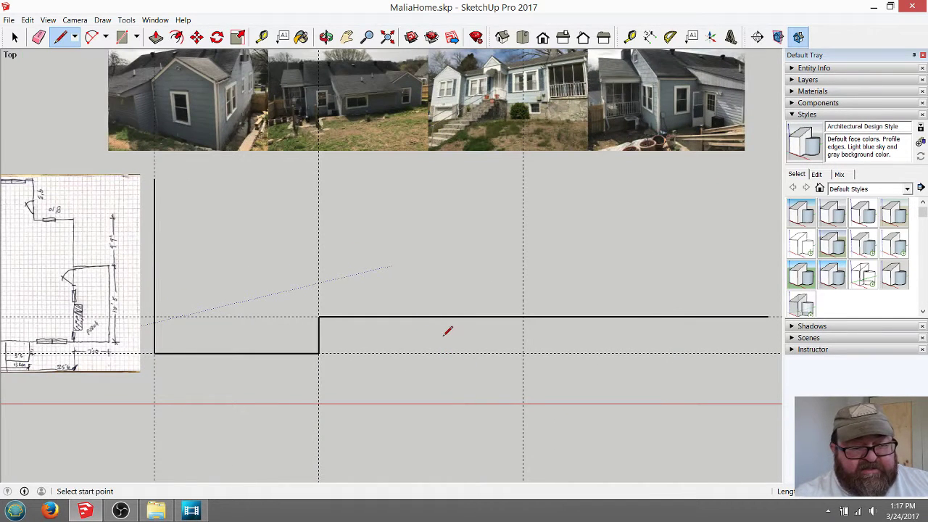
scroll(484, 79, "up", 4)
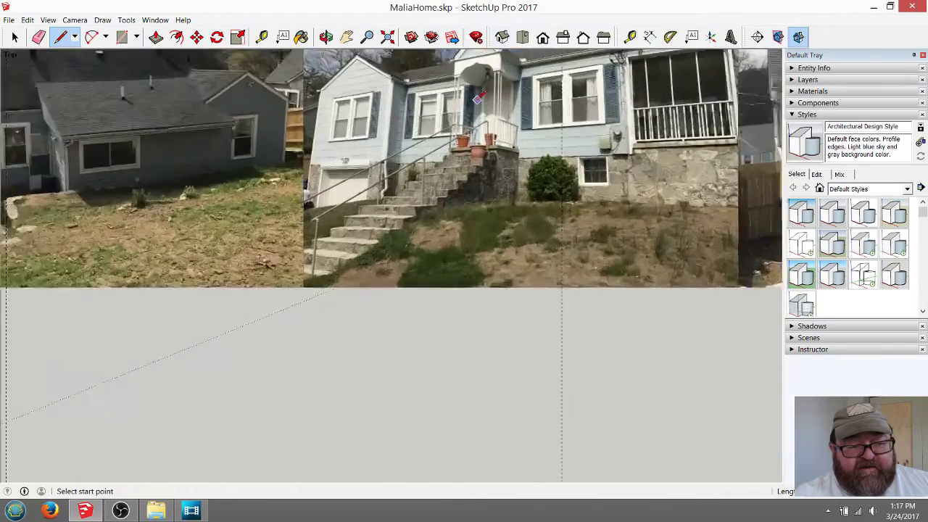
scroll(442, 116, "up", 3)
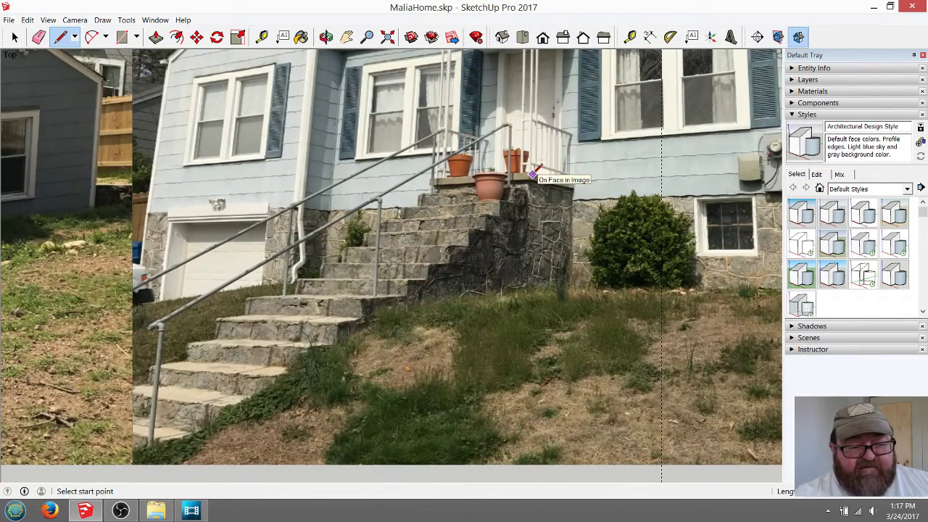
scroll(533, 174, "down", 6)
scroll(171, 347, "up", 4)
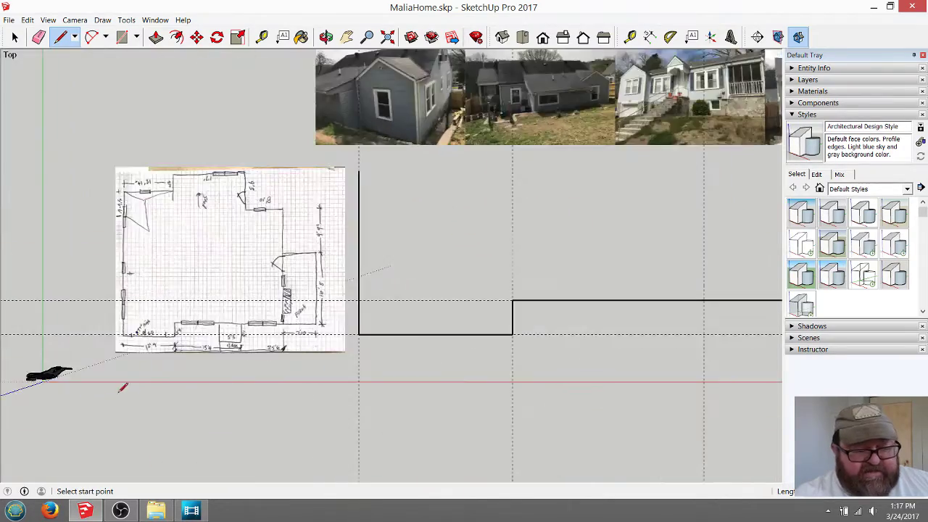
- Add guides for the entry landing: a vertical one 5'3" left of the rightmost vertical guide and a horizontal one 4'1" in front of the recessed front wall
scroll(171, 347, "up", 4)
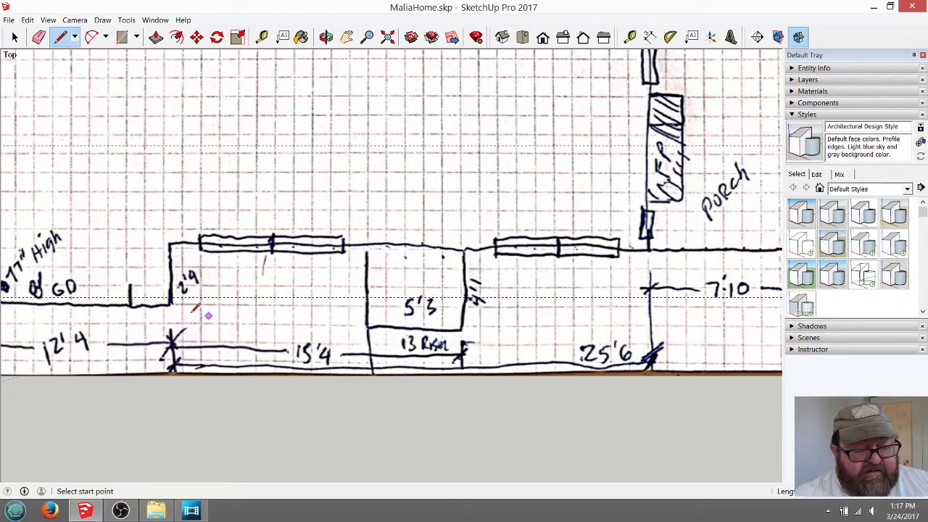
scroll(243, 323, "down", 2)
scroll(236, 324, "down", 6)
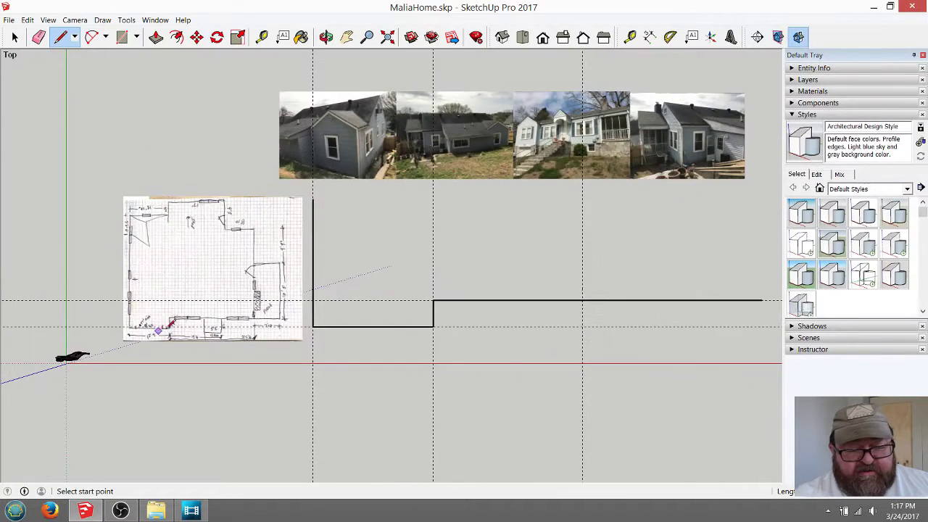
scroll(609, 316, "up", 2)
scroll(609, 316, "up", 1)
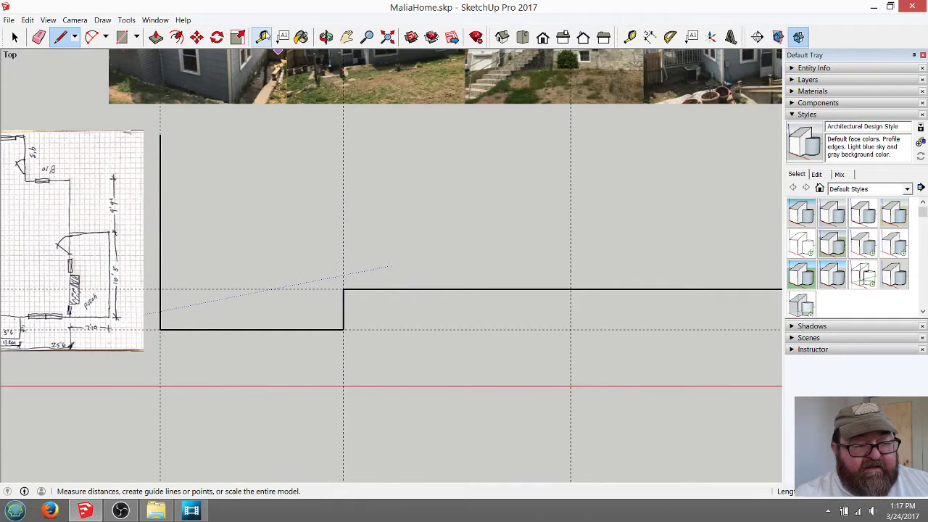
left_click(262, 36)
left_click(570, 259)
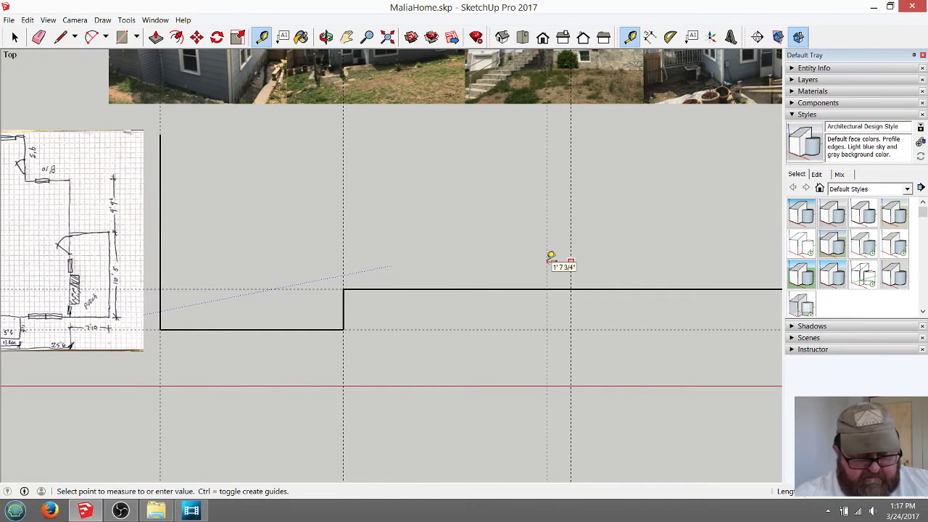
key("Return")
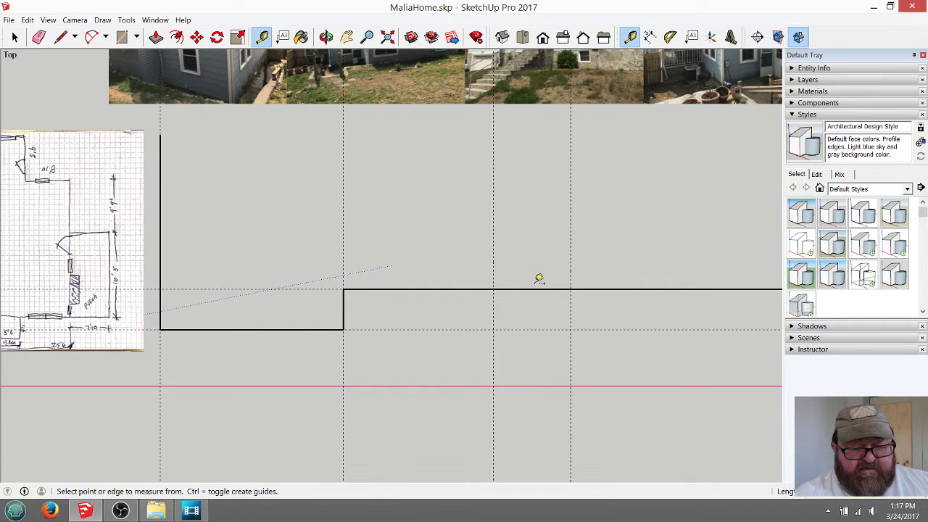
left_click(533, 290)
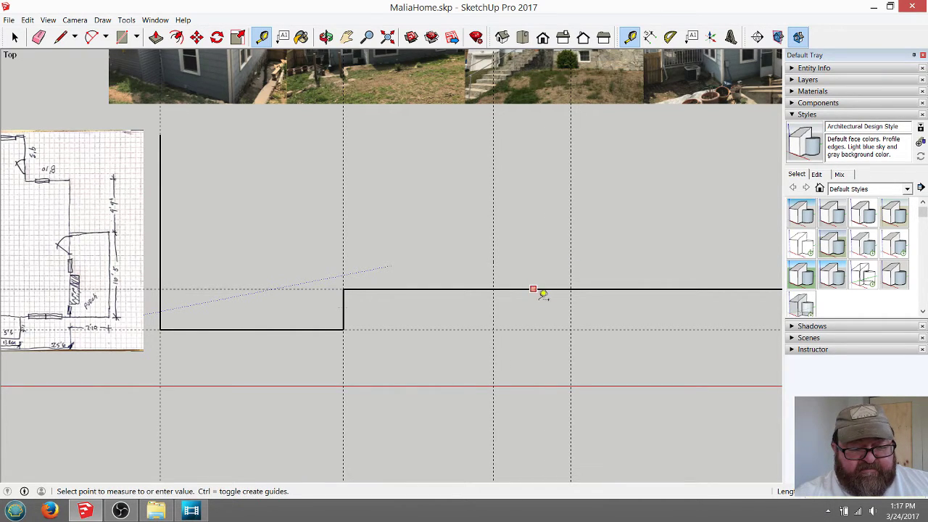
left_click(552, 346)
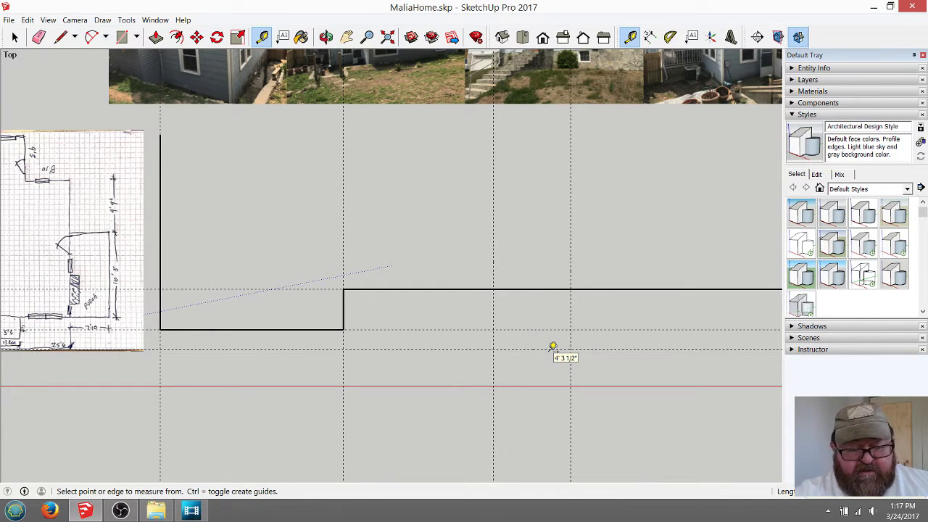
- Draw the three outer edges of the entry landing along the guides, starting and ending on the front wall line
left_click(62, 37)
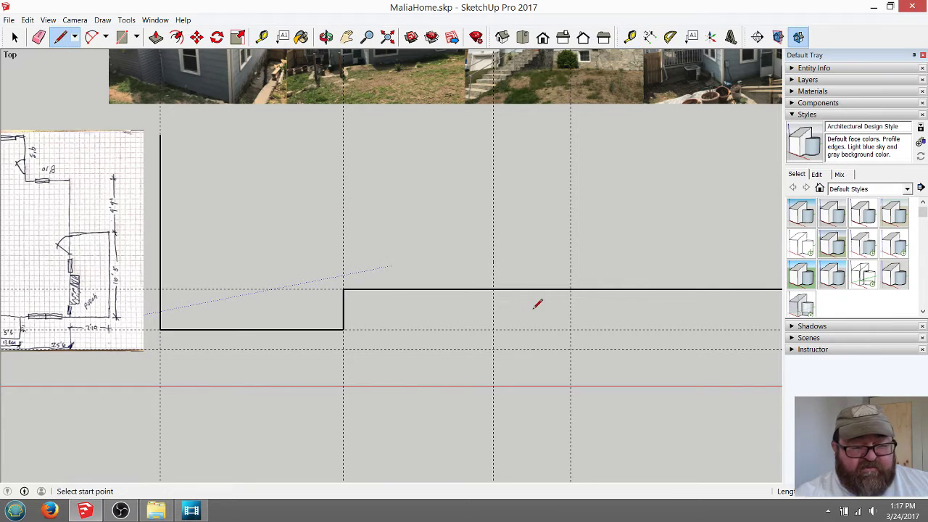
left_click(493, 289)
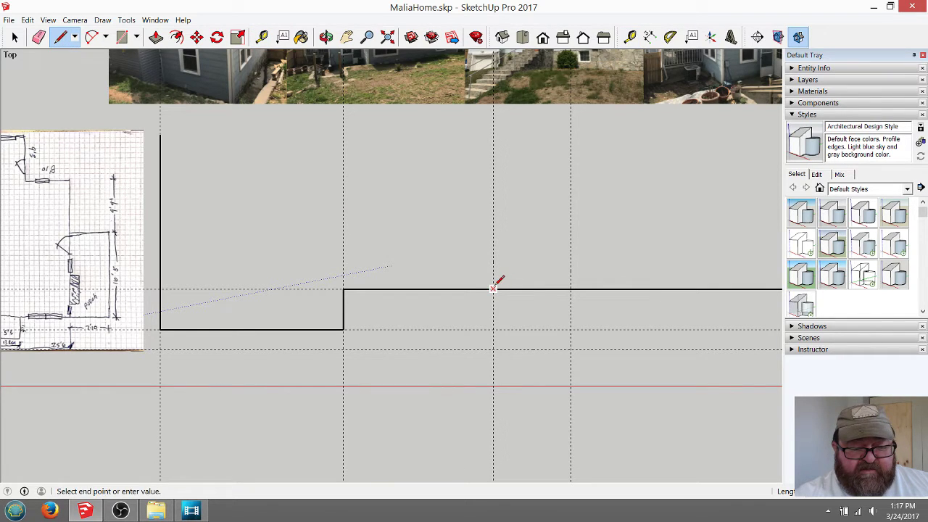
left_click(493, 348)
left_click(571, 349)
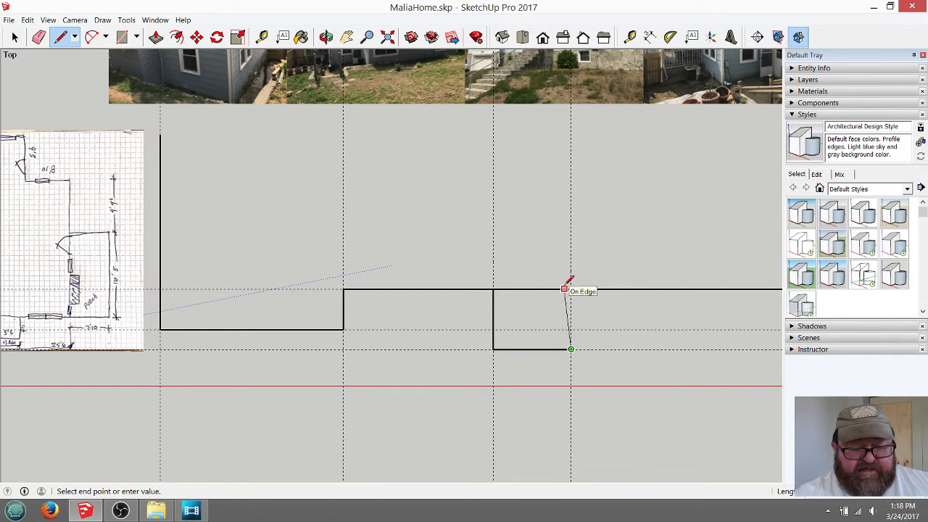
left_click(570, 289)
scroll(511, 323, "down", 3)
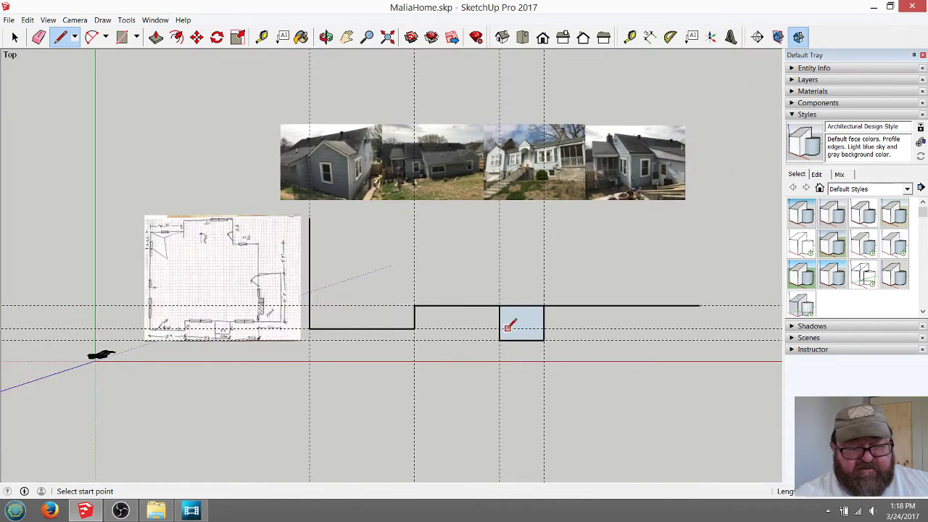
- Delete the face inside the entry landing outline, keeping its edges
scroll(511, 320, "up", 5)
key("space")
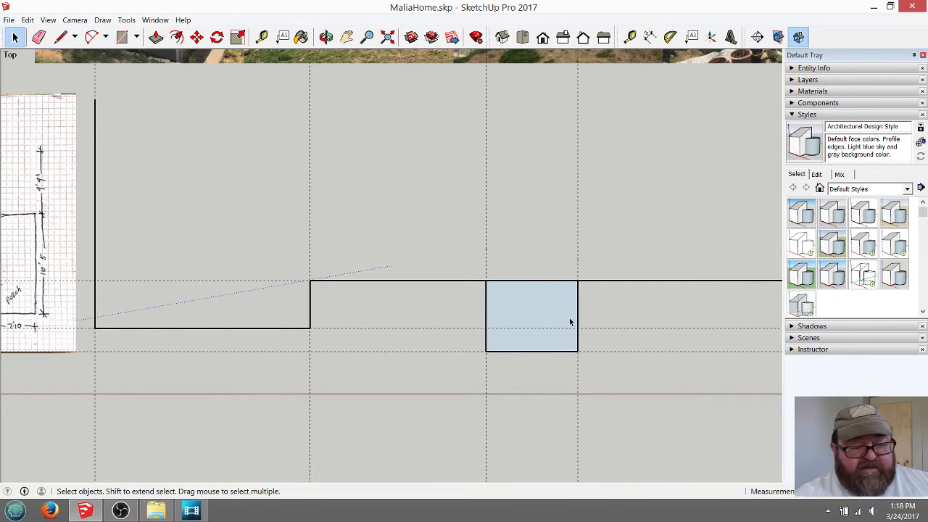
left_click(550, 301)
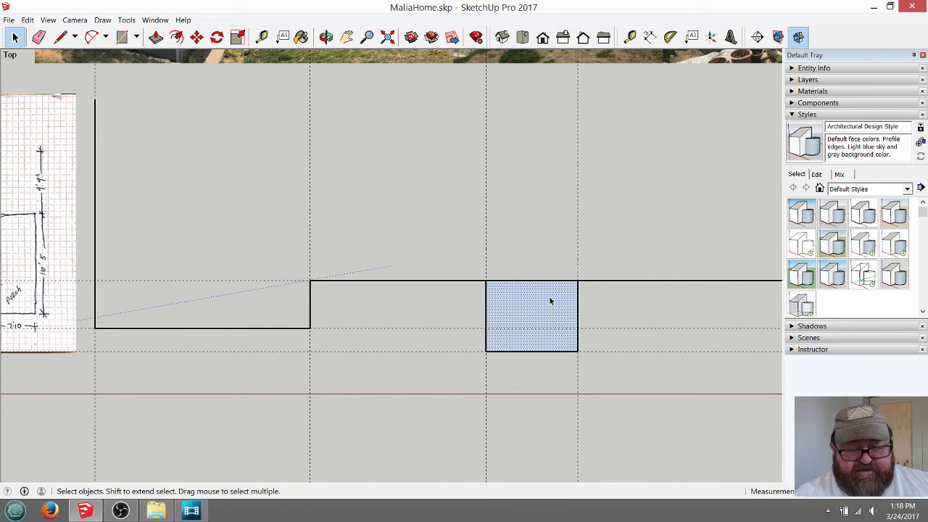
key("Delete")
- Examine the front wall and porch dimensions on the floor plan sketch and compare the porch corner with the front photo
scroll(549, 301, "down", 4)
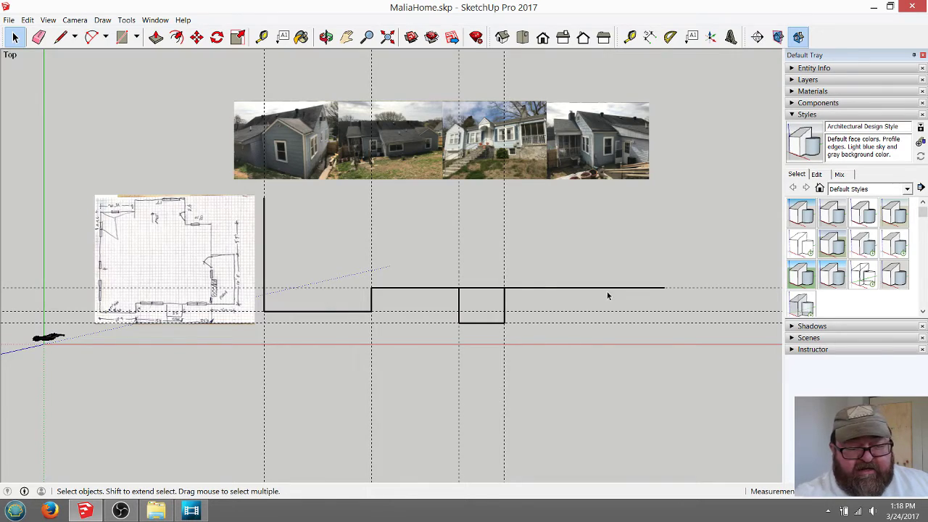
scroll(607, 293, "up", 1)
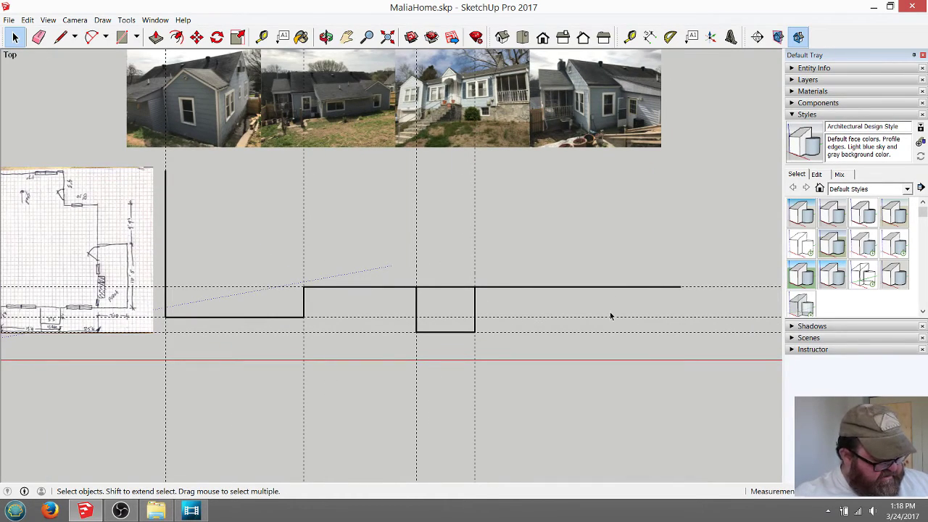
scroll(617, 354, "down", 2)
scroll(161, 332, "up", 8)
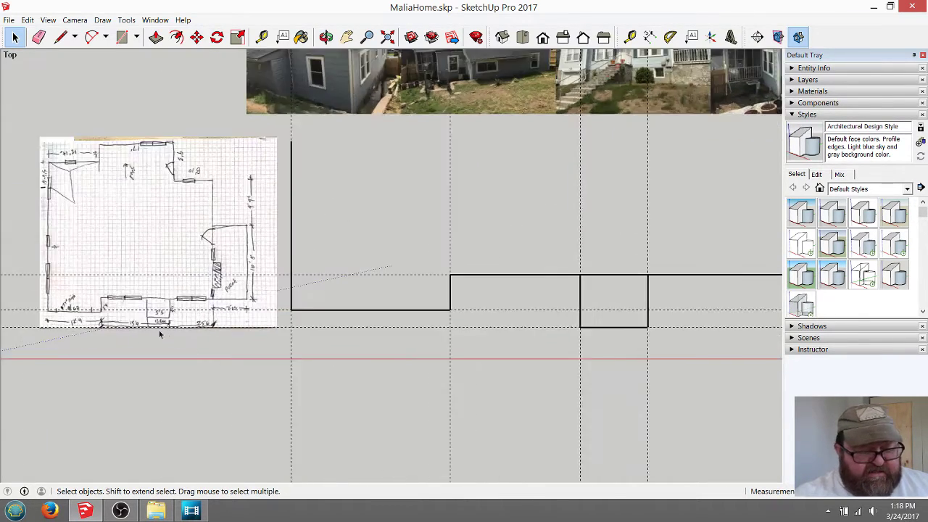
scroll(290, 316, "up", 1)
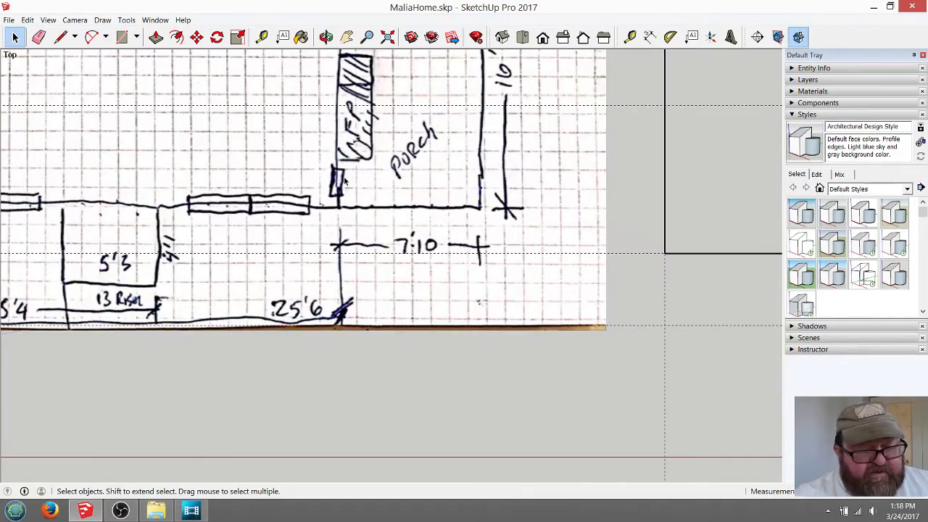
scroll(218, 290, "down", 8)
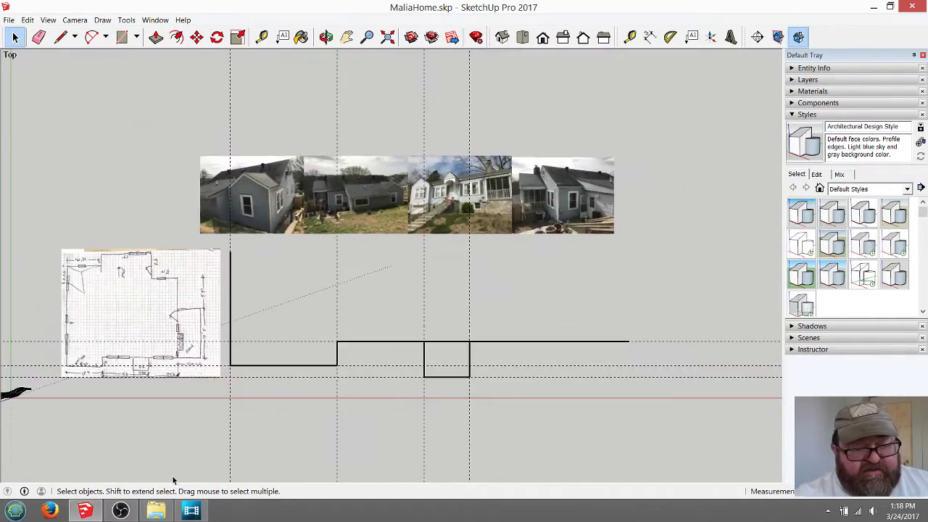
scroll(493, 203, "up", 10)
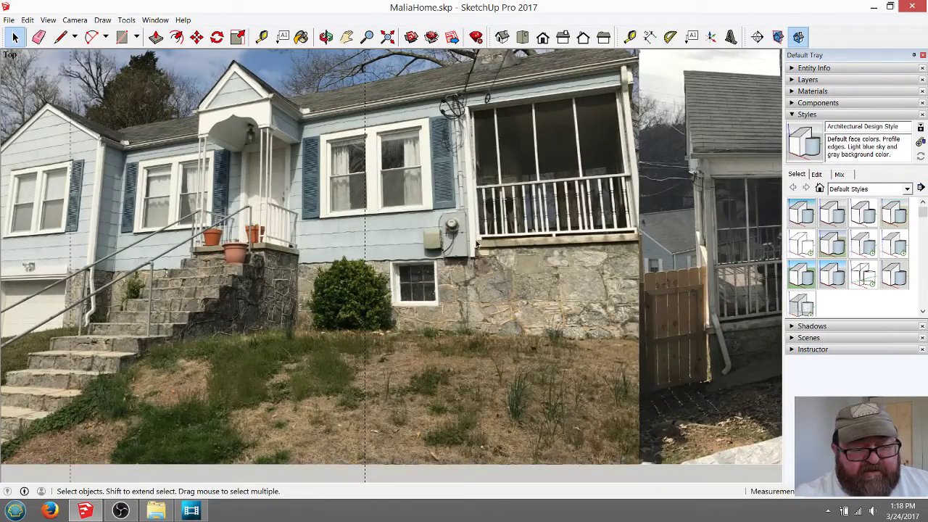
scroll(480, 245, "down", 10)
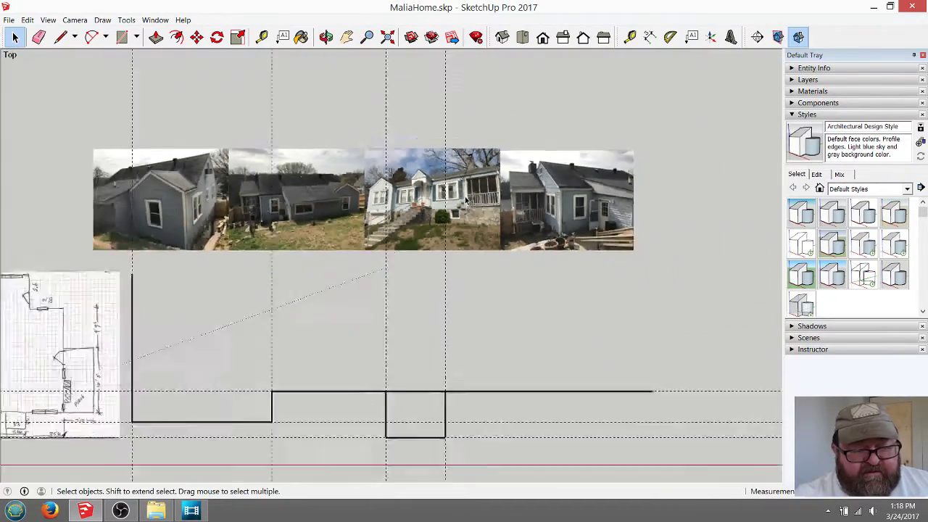
scroll(431, 371, "up", 3)
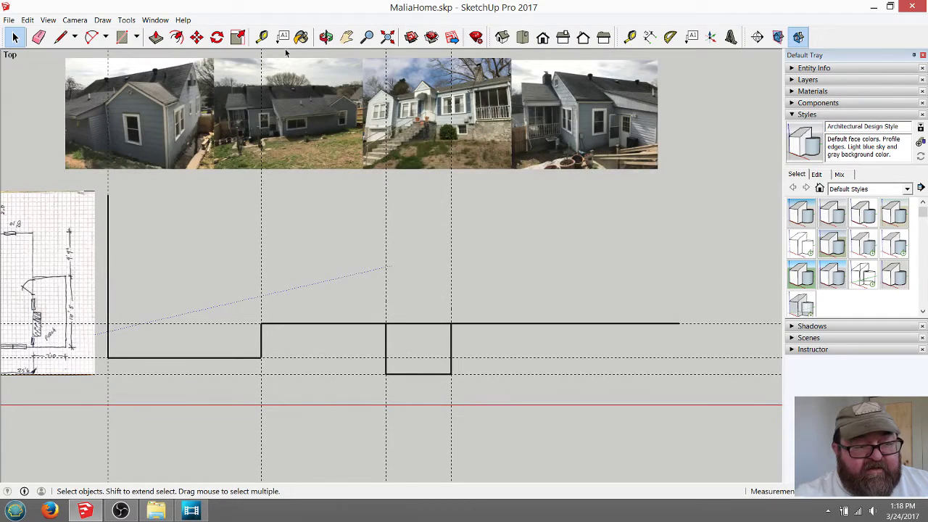
- Add a vertical guide 25'6" right of the front jog and draw the house's right wall line back along it from the front wall
left_click(262, 37)
left_click(261, 258)
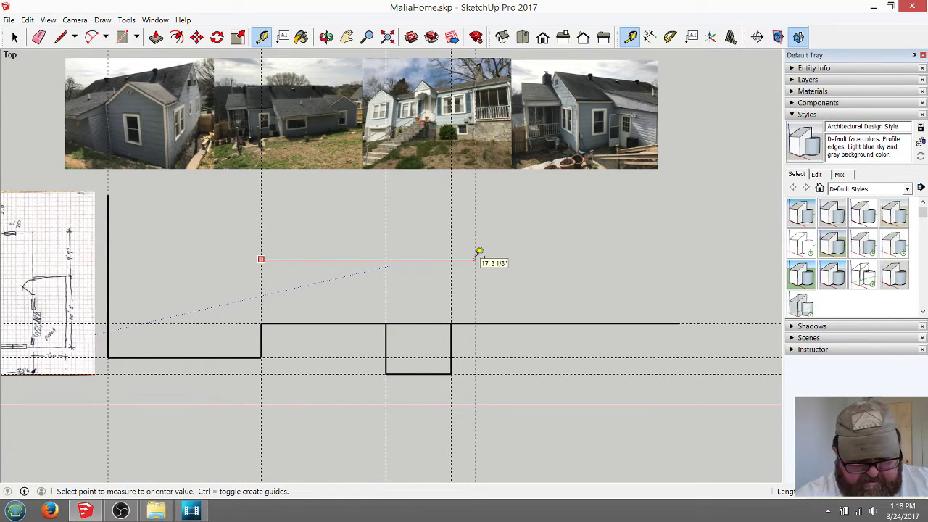
left_click(479, 252)
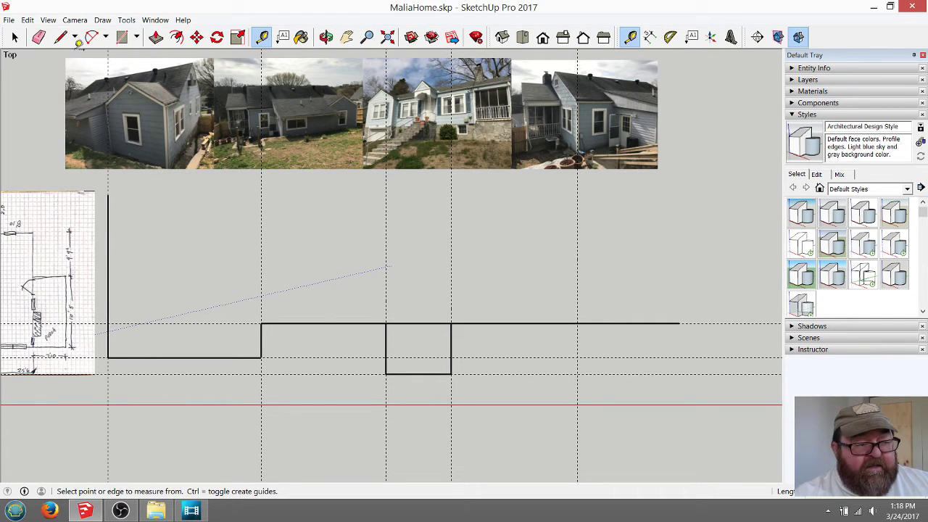
left_click(60, 37)
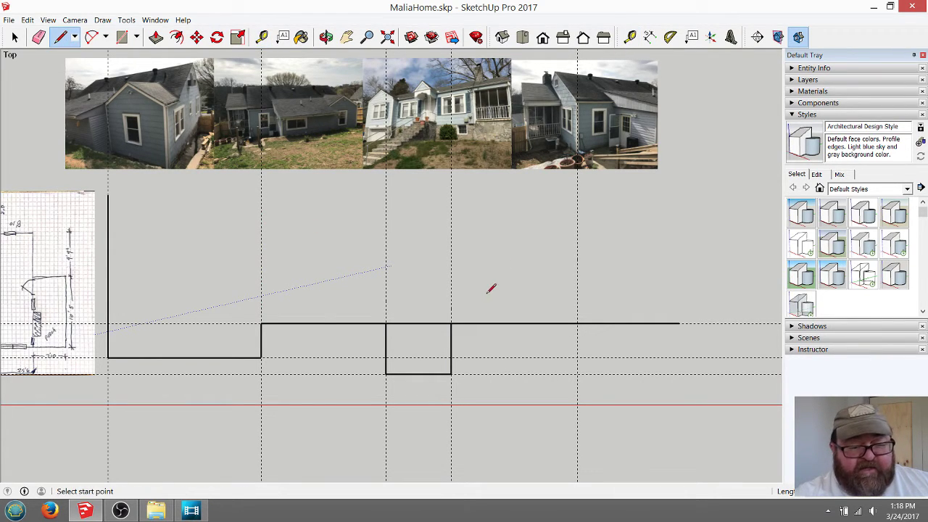
left_click(578, 323)
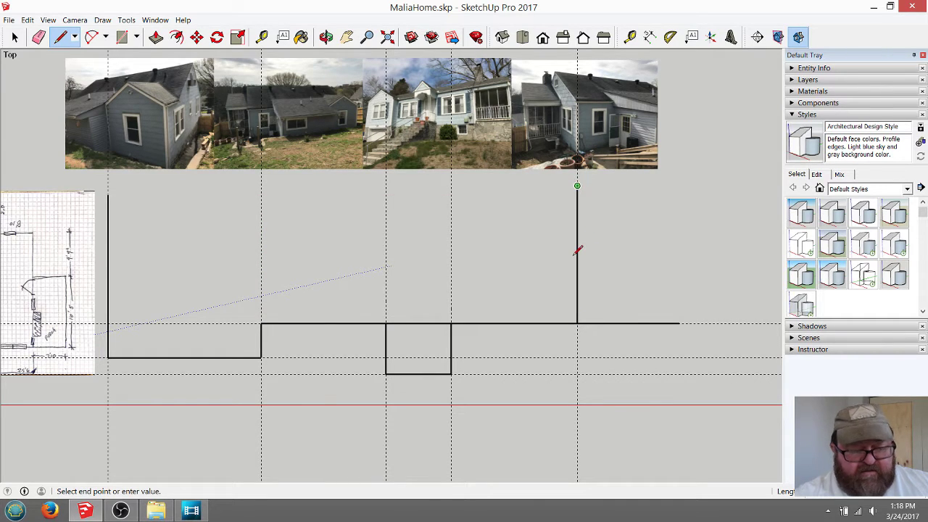
key("Escape")
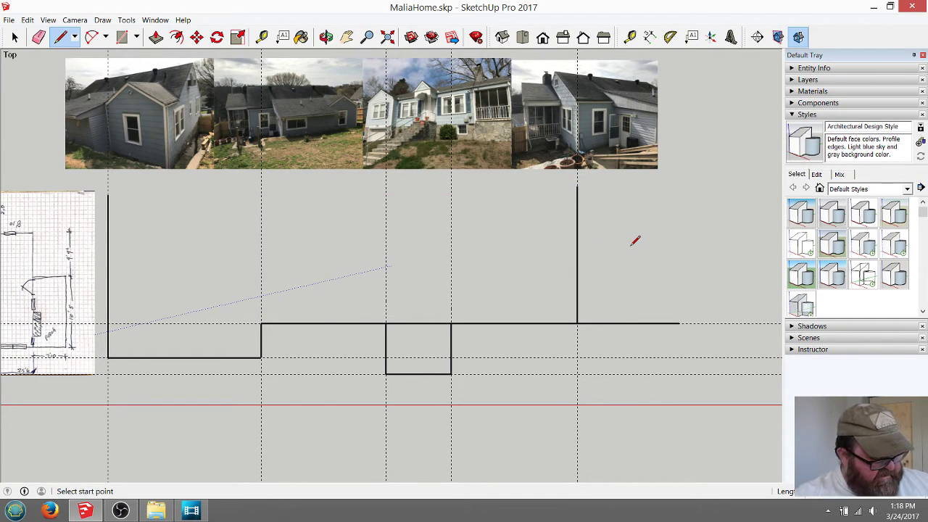
- Add a vertical guide 7'10" right of the right wall line and draw the porch's outer side line back along it from the front line
left_click(261, 37)
left_click(578, 267)
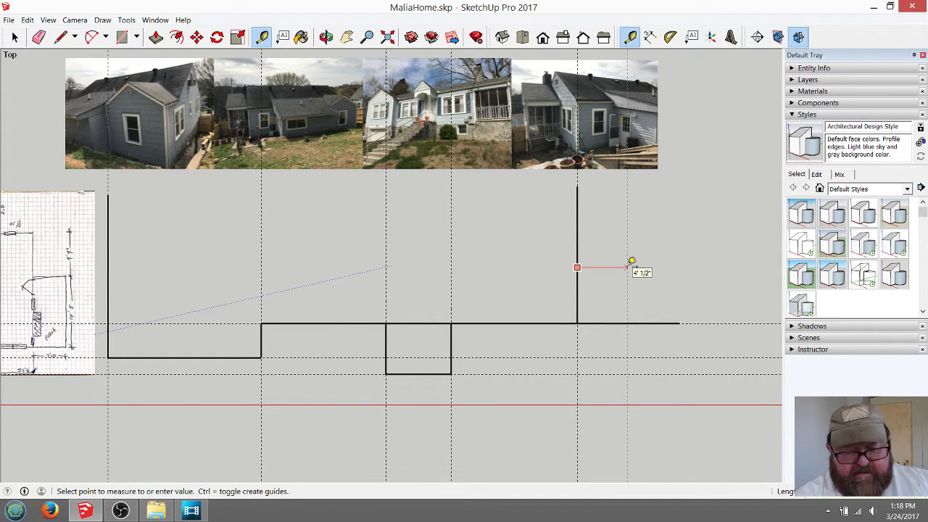
type("7'10")
key("Return")
left_click(60, 37)
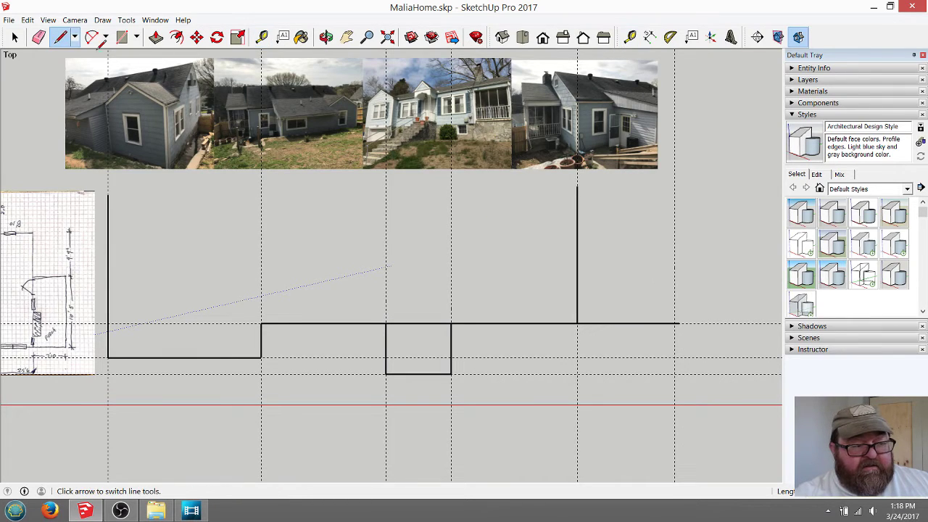
scroll(678, 321, "up", 2)
left_click(674, 319)
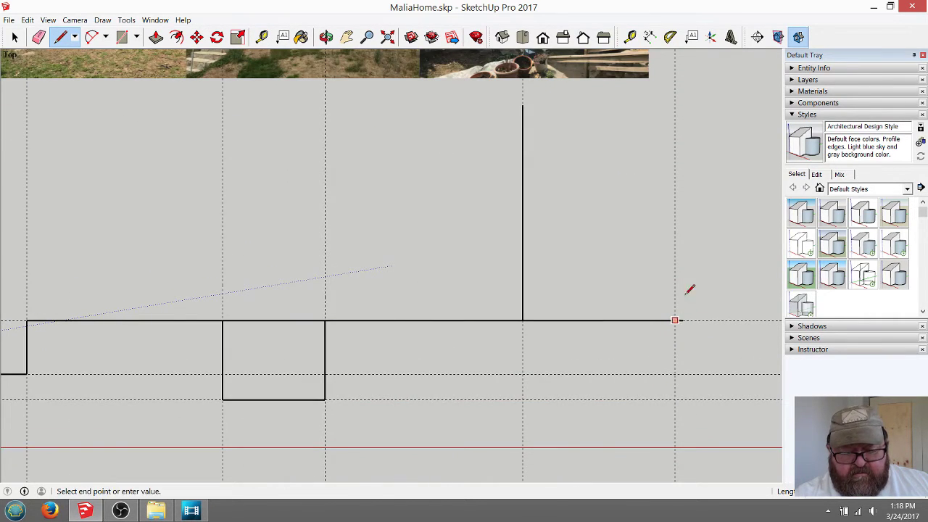
left_click(674, 62)
key("Escape")
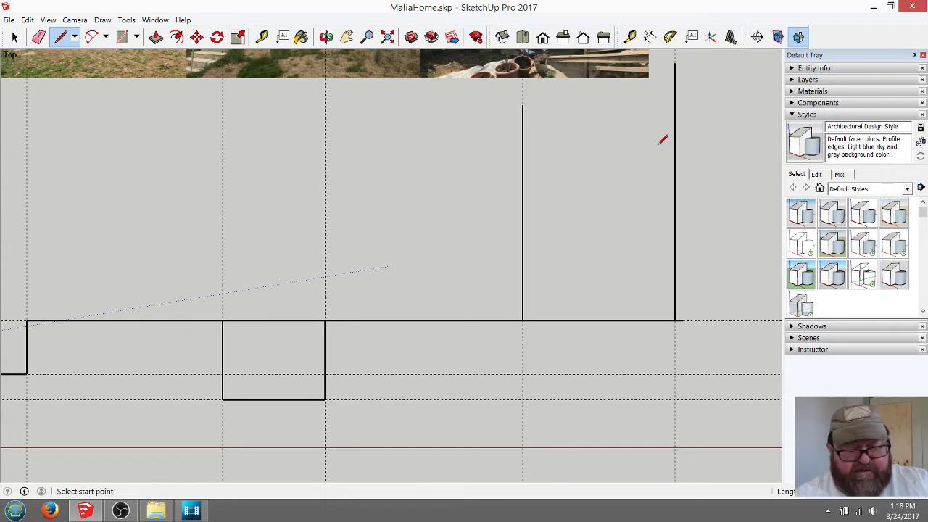
- Erase the short stub of the front line that extends past the porch's outer corner
scroll(657, 212, "down", 1)
left_click(38, 37)
scroll(703, 268, "up", 2)
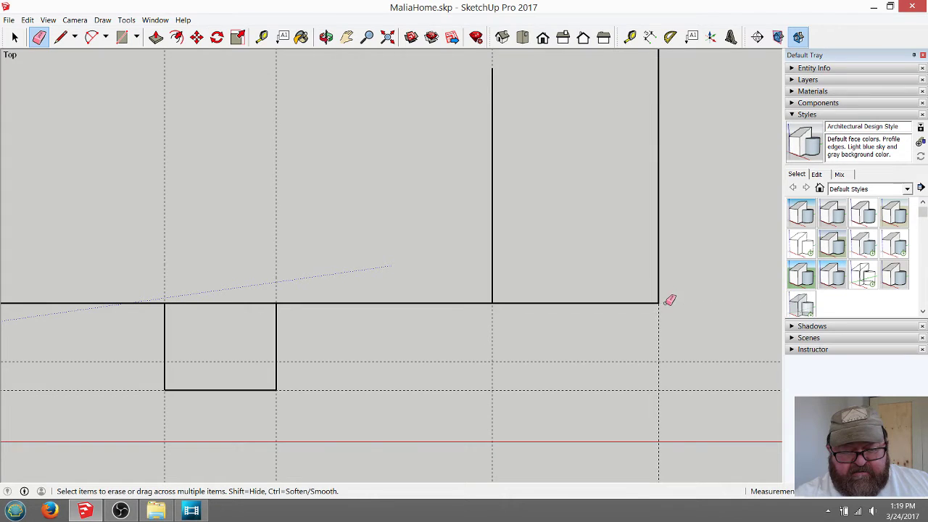
scroll(696, 300, "down", 2)
scroll(635, 350, "down", 1)
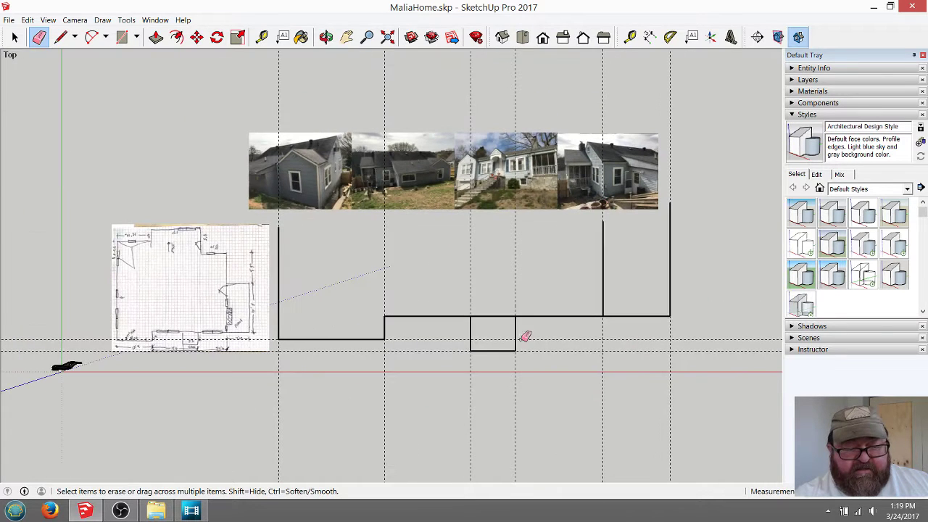
- Select the four reference photos and move them farther back to clear space behind the wall lines
left_click(15, 37)
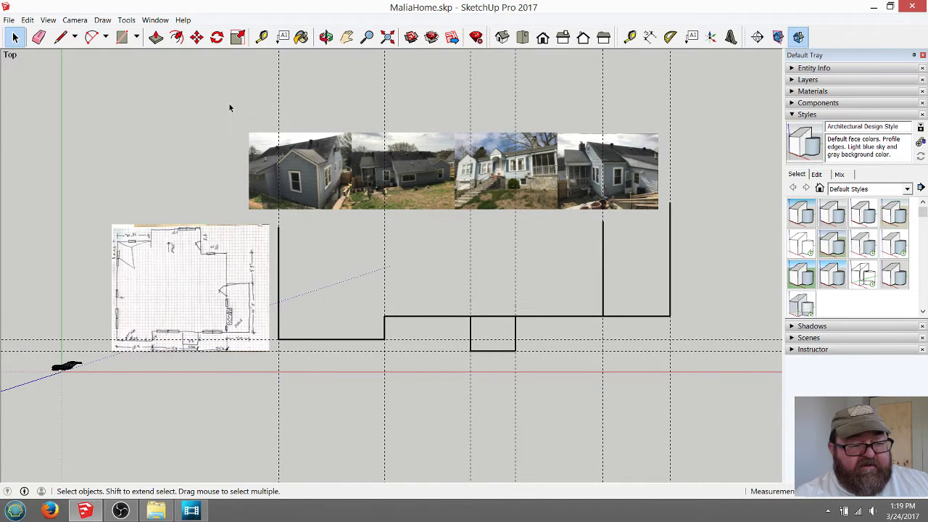
left_click_drag(229, 107, 692, 243)
scroll(562, 351, "down", 2)
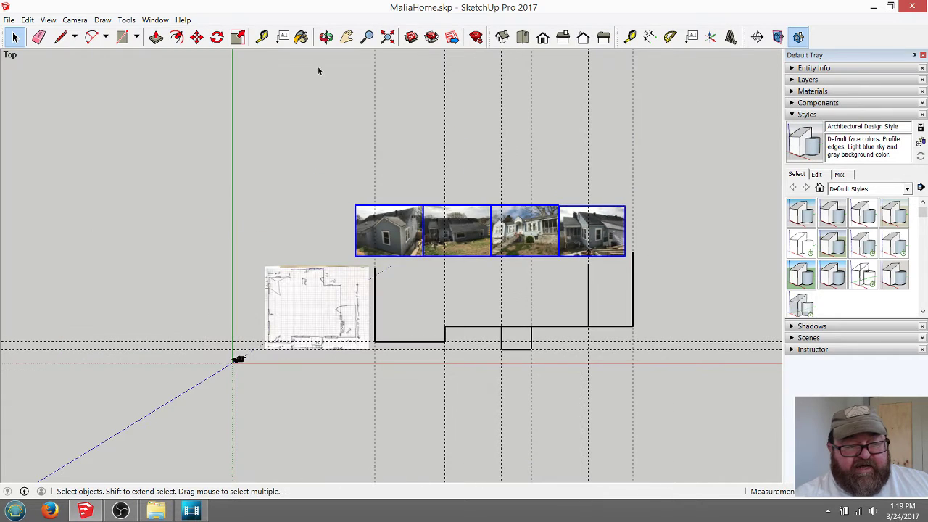
left_click(196, 37)
left_click(291, 218)
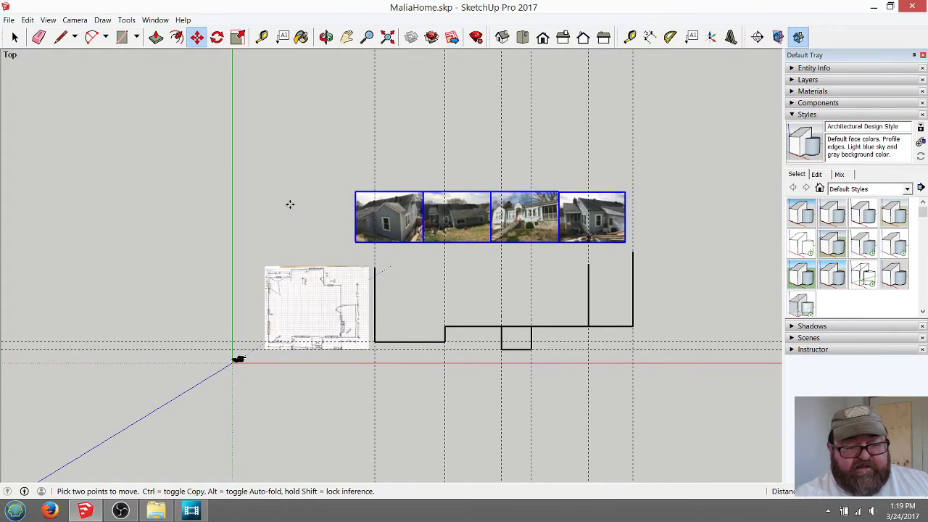
left_click(298, 161)
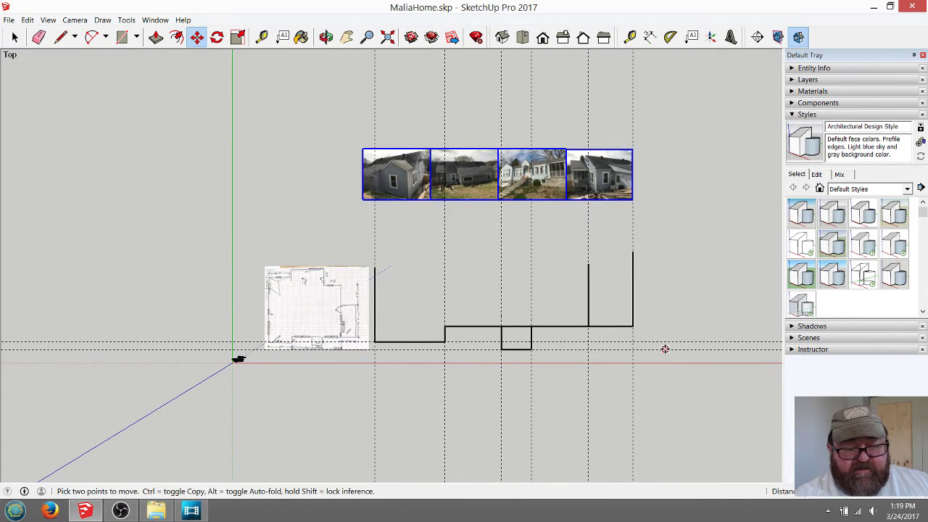
- Add a horizontal guide behind the porch's front line to mark the side porch's depth
scroll(651, 341, "up", 3)
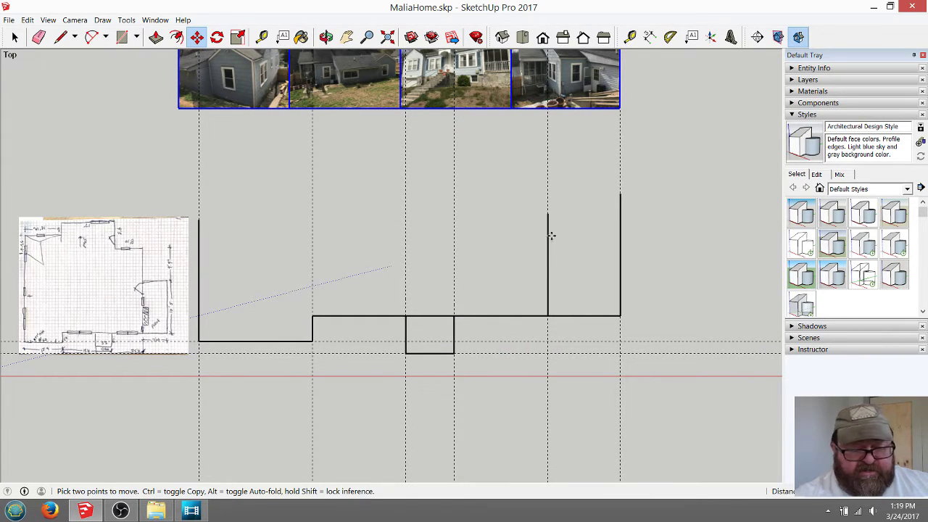
left_click(269, 40)
left_click(584, 315)
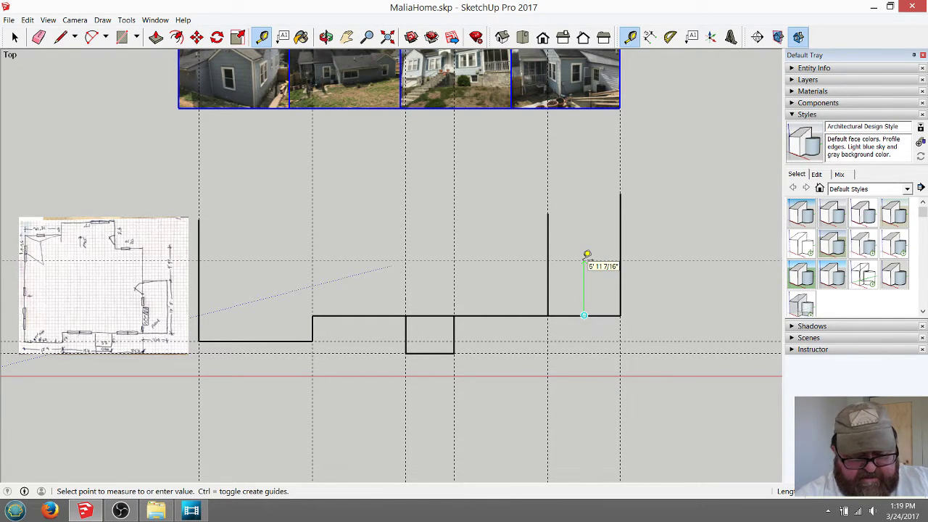
key("Return")
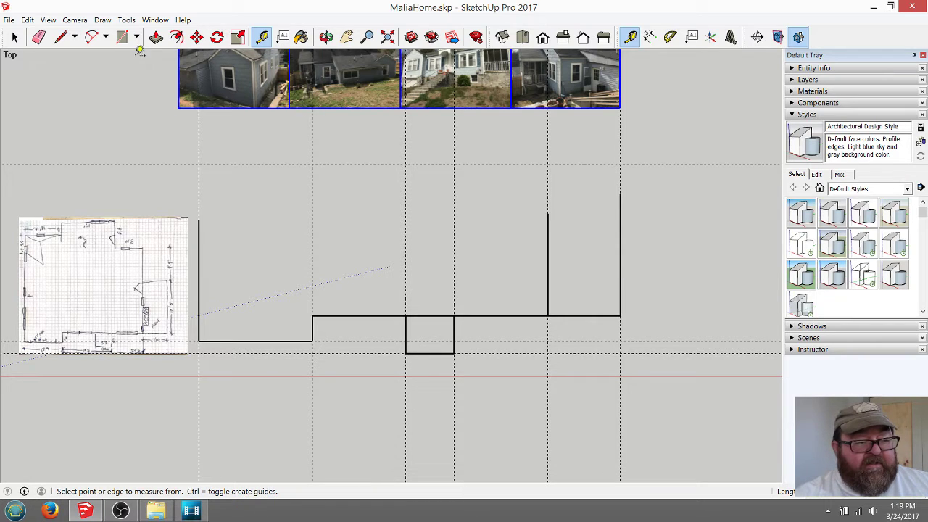
- Extend the porch's outer side to the guide, draw its rear edge to the right wall guide, and continue the wall line back
left_click(61, 37)
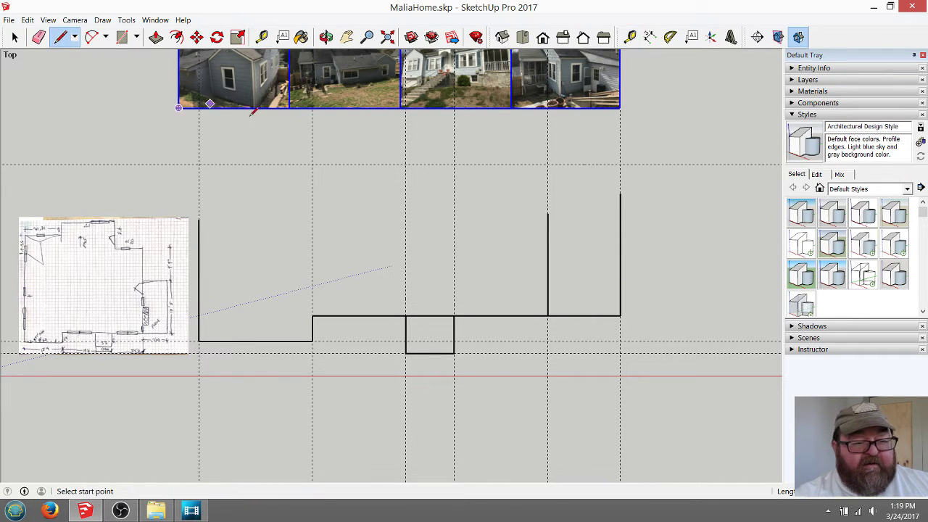
left_click(620, 193)
left_click(620, 164)
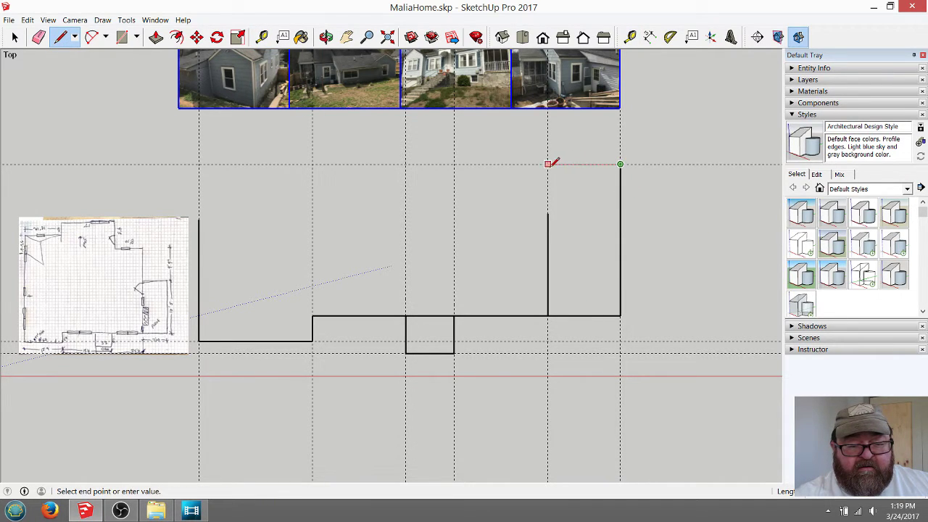
left_click(547, 164)
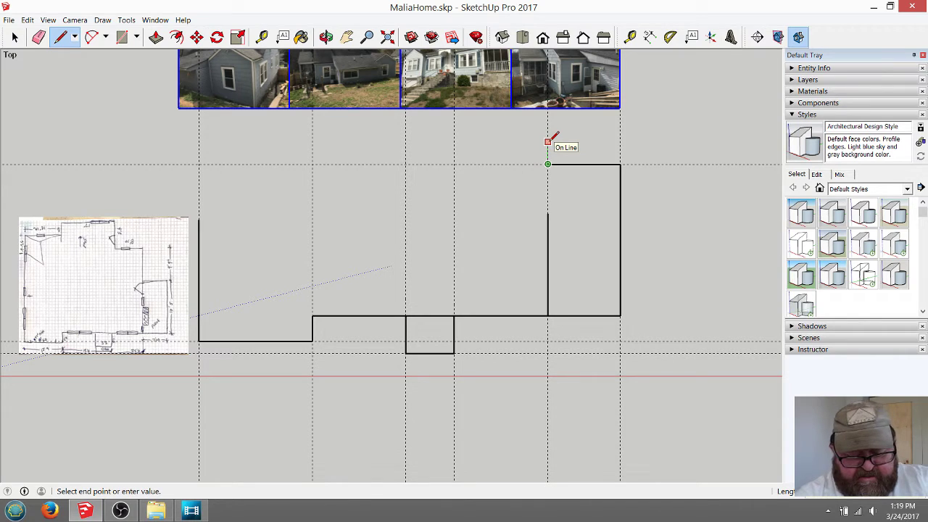
key("Return")
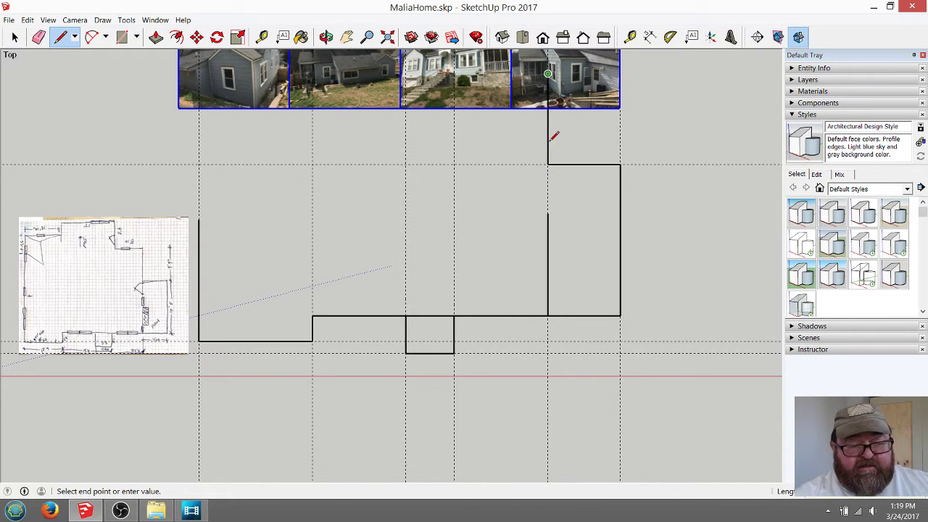
key("Escape")
- Move the selected reference photos farther back along the green axis, clear of the extended right wall line
scroll(544, 319, "down", 2)
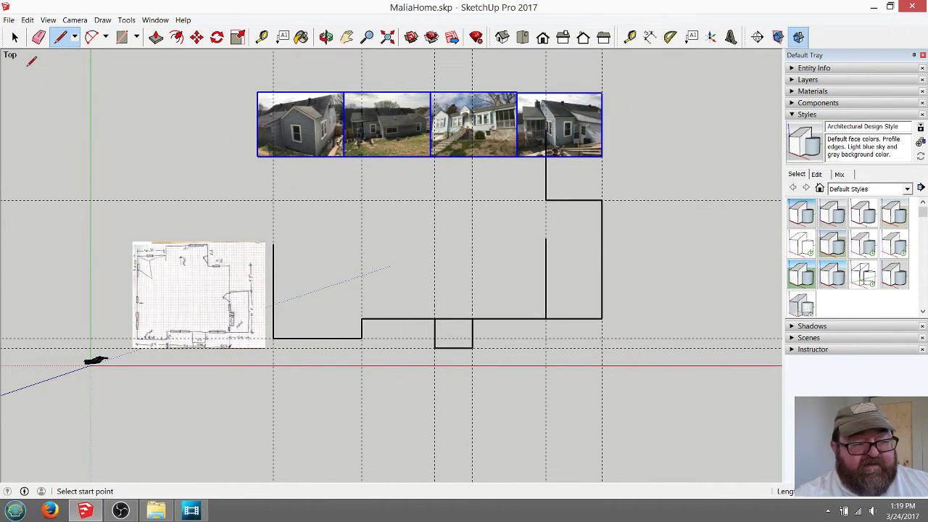
left_click(197, 37)
scroll(323, 249, "down", 1)
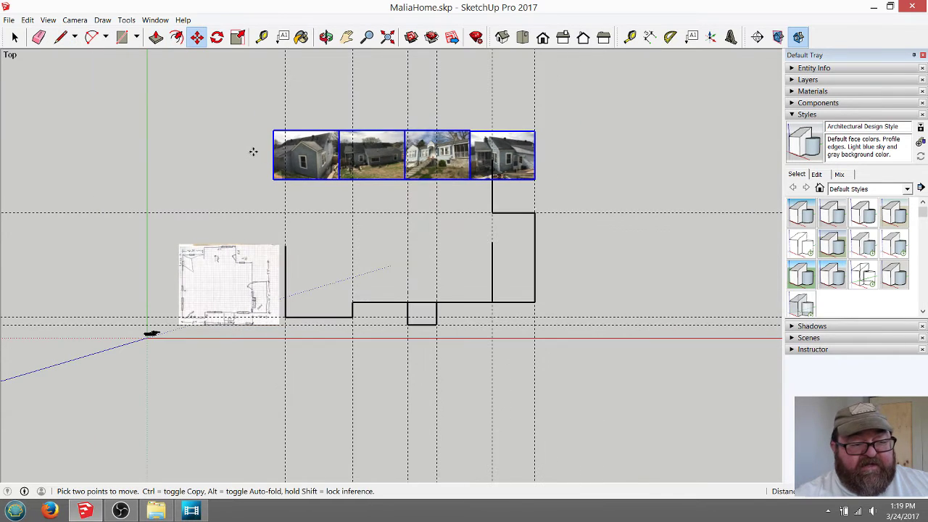
left_click(234, 176)
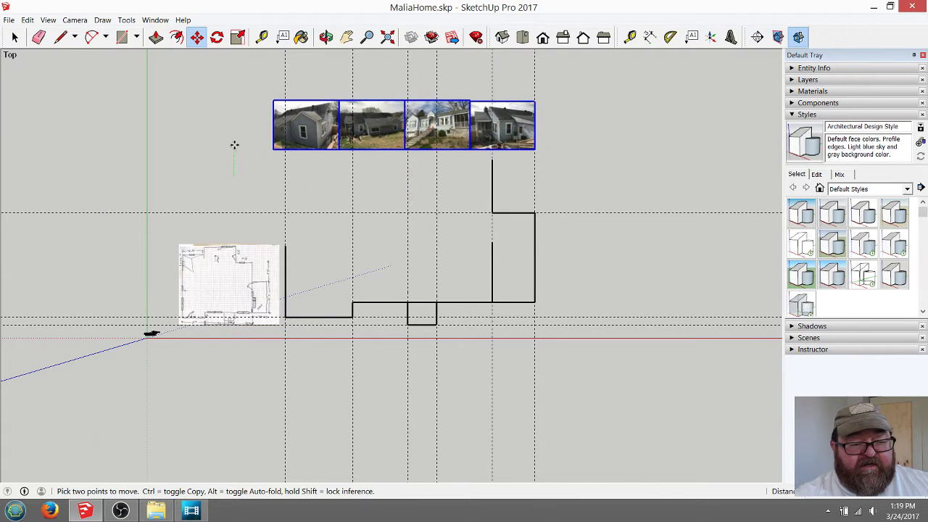
left_click(234, 107)
scroll(445, 148, "up", 2)
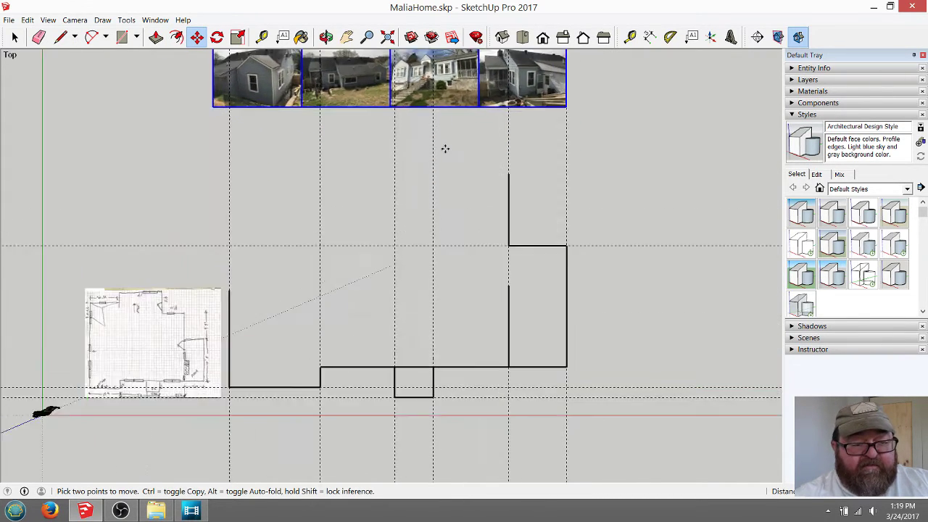
- Draw the missing piece of wall line between the house and the porch up to the porch's rear corner
scroll(445, 149, "up", 1)
left_click(61, 38)
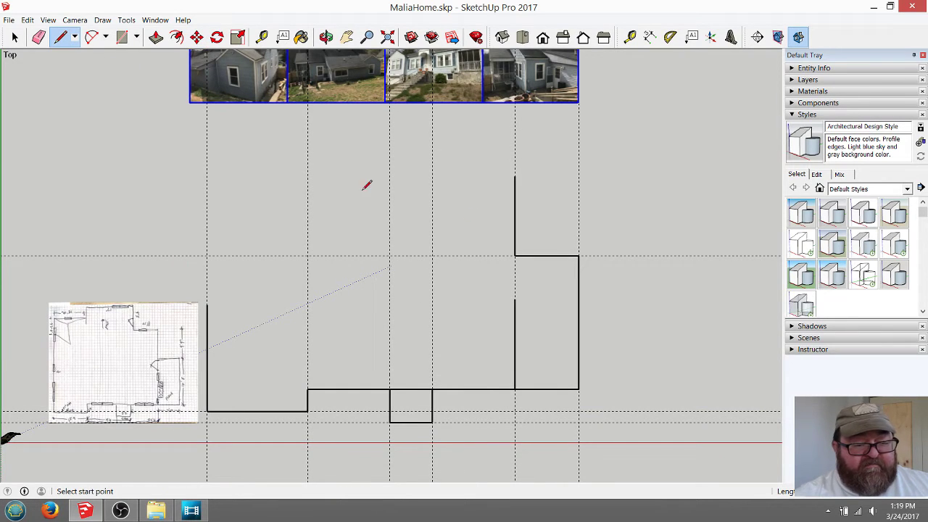
left_click(515, 177)
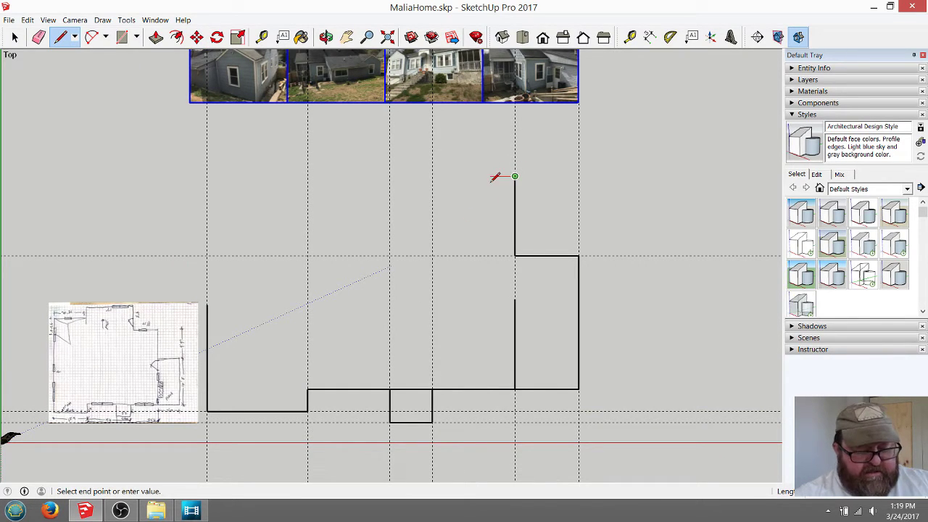
key("Escape")
left_click(515, 300)
left_click(515, 256)
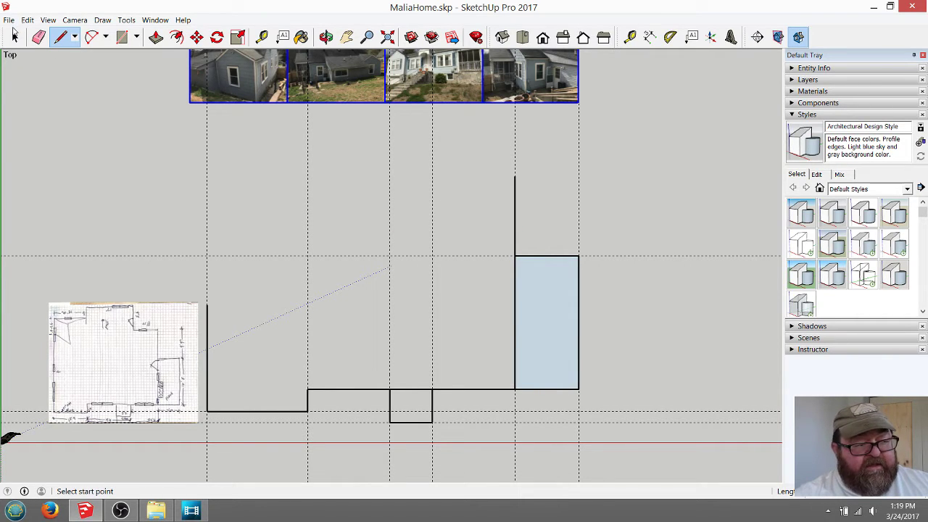
- Delete the porch's face, keeping only its outline
left_click(14, 36)
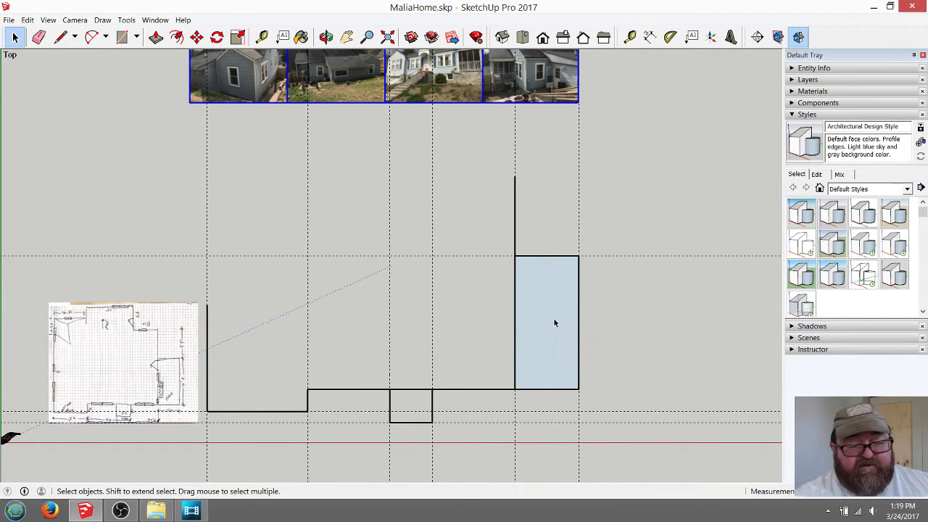
left_click(551, 321)
key("Delete")
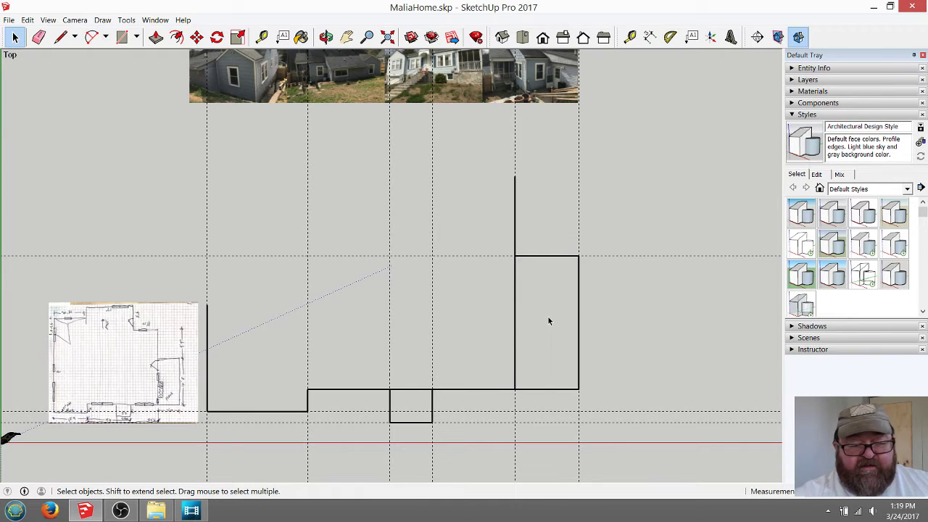
- Draw the stepped rear wall outline from the right wall's back end around to the left wall, closing the house footprint
left_click(61, 36)
left_click(515, 176)
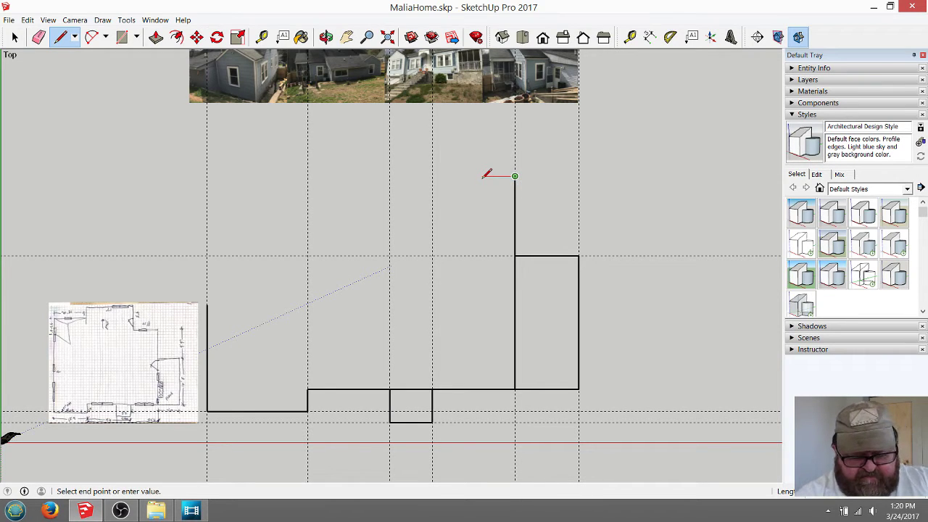
key("Return")
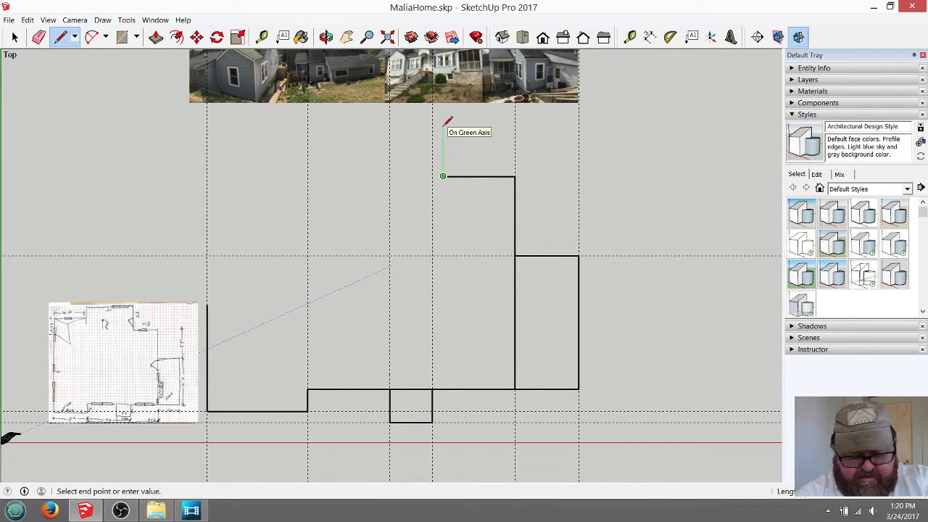
key("Return")
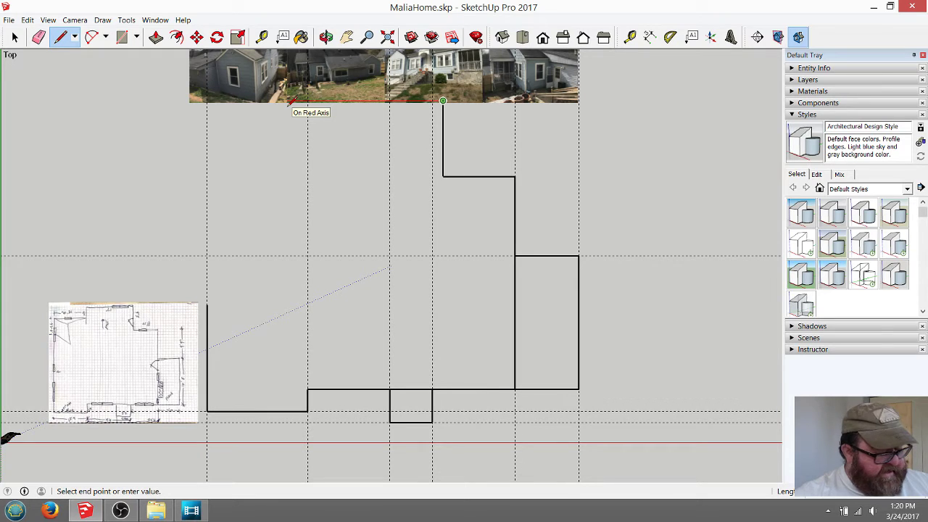
key("Return")
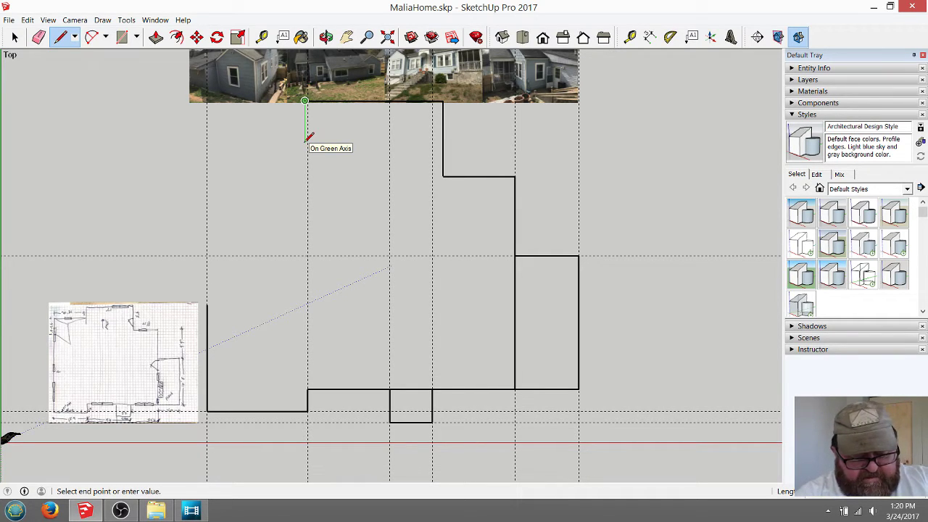
key("Return")
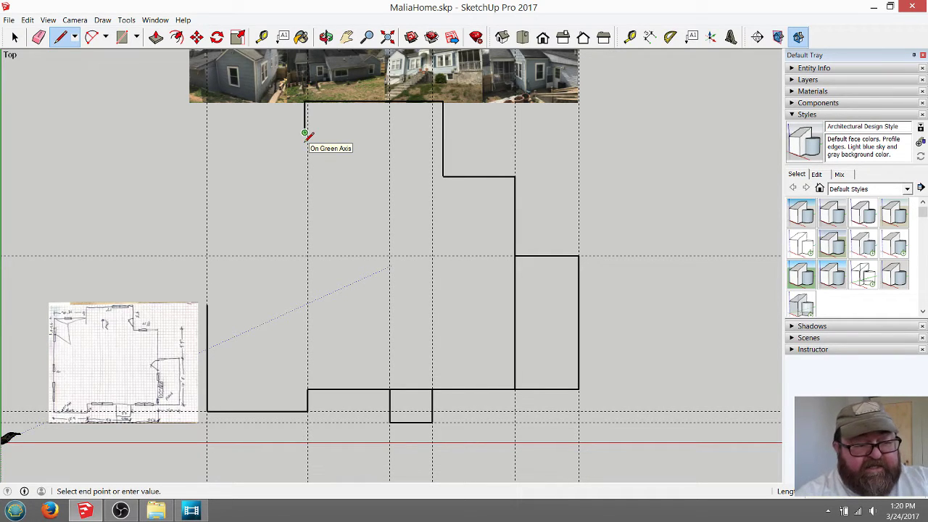
left_click(208, 131)
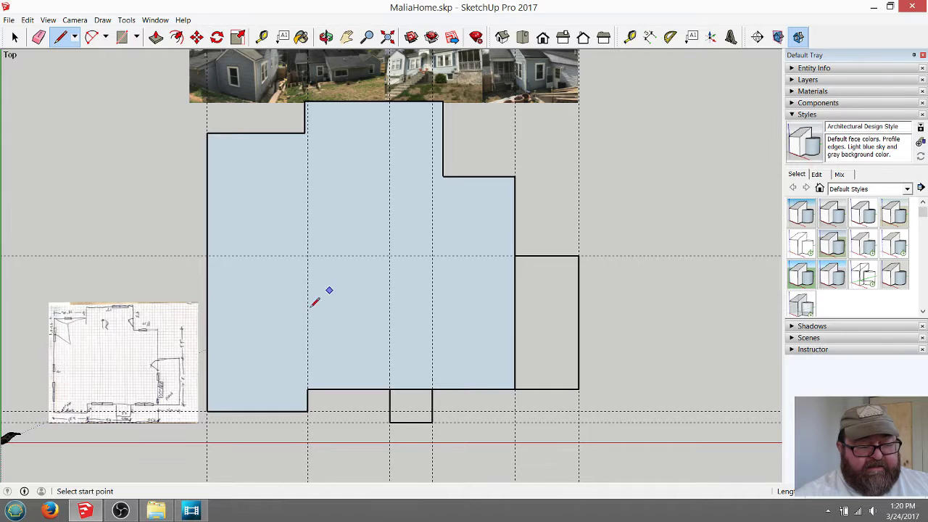
left_click(121, 510)
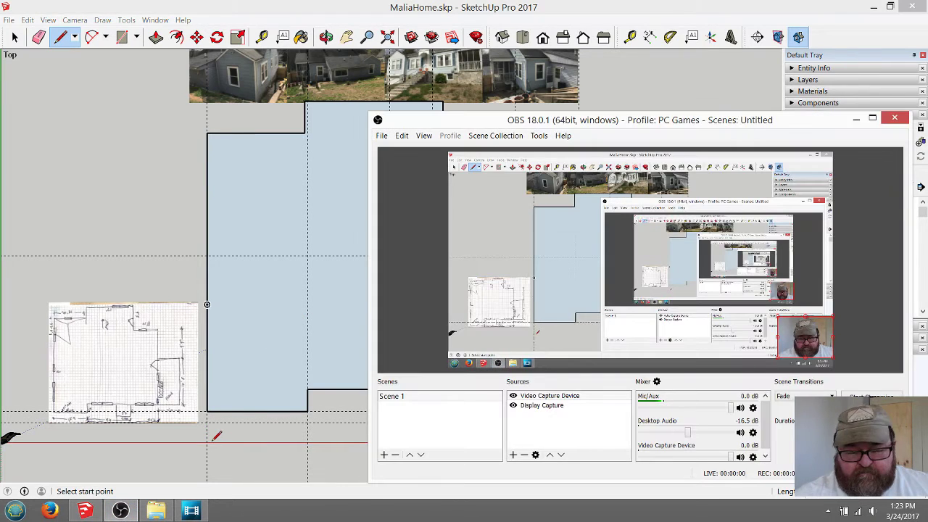
- Delete the face filling the house footprint, keeping only the wall outline
left_click(14, 37)
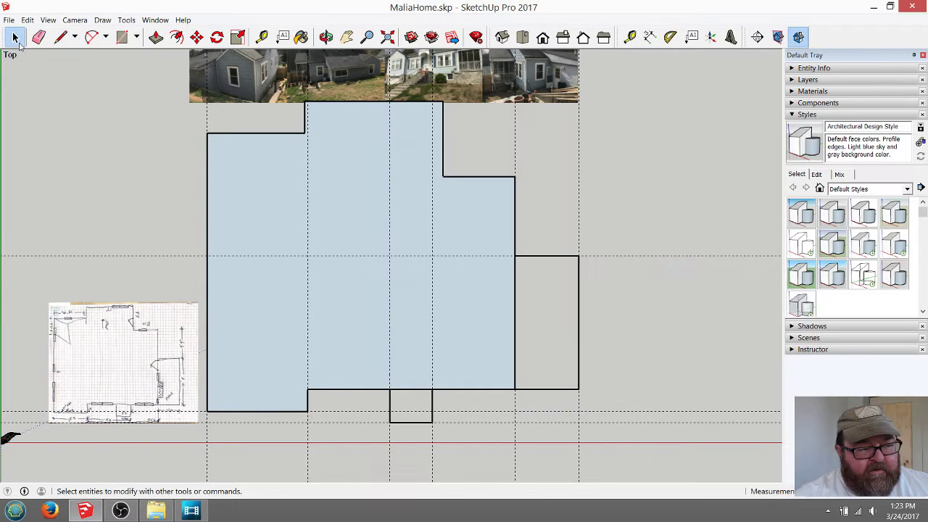
left_click(304, 224)
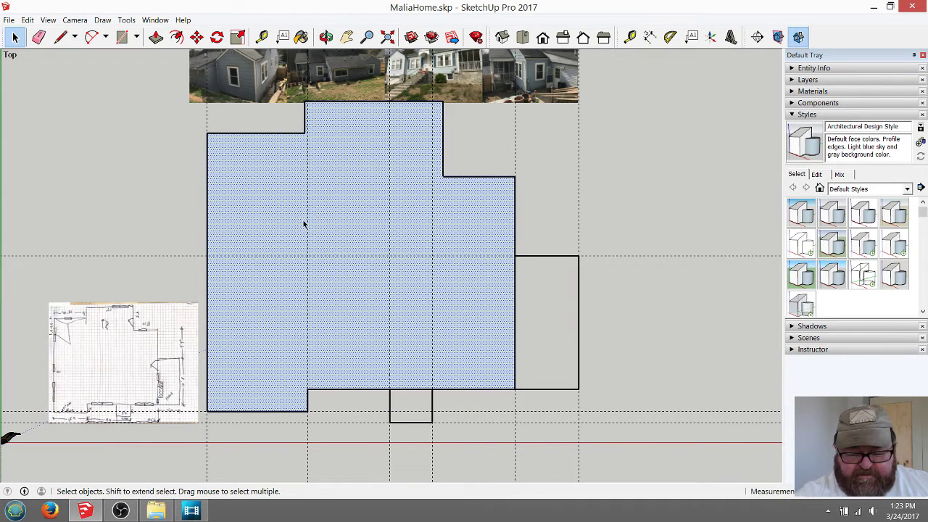
key("Delete")
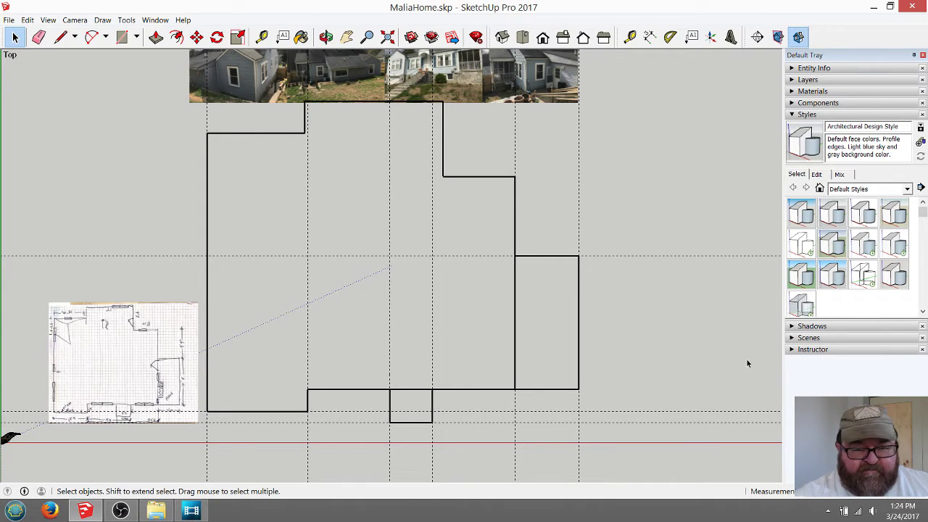
- Move the four house reference photos together about 3' 11" along the green axis, away from the rear wall outline
scroll(432, 366, "down", 1)
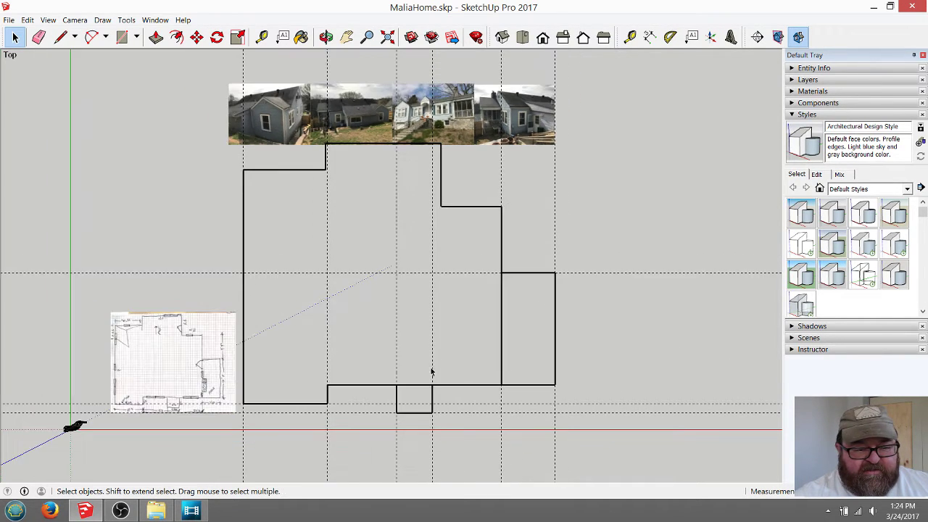
left_click_drag(197, 67, 500, 116)
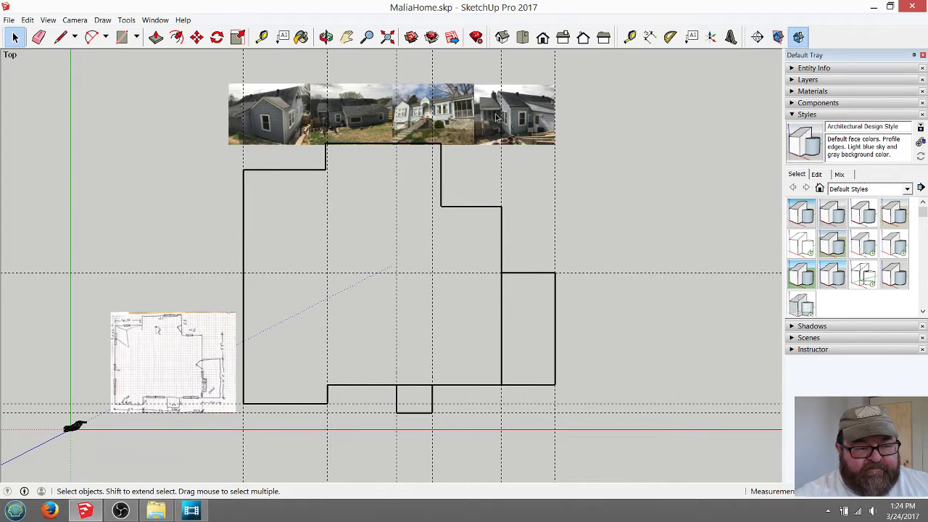
left_click(272, 115)
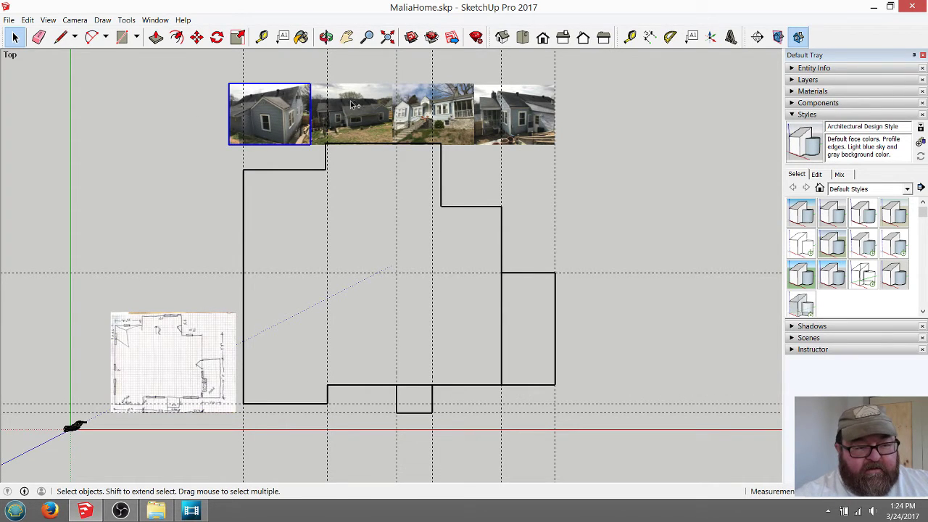
left_click(376, 105, "shift")
left_click(432, 97, "shift")
left_click(522, 104, "shift")
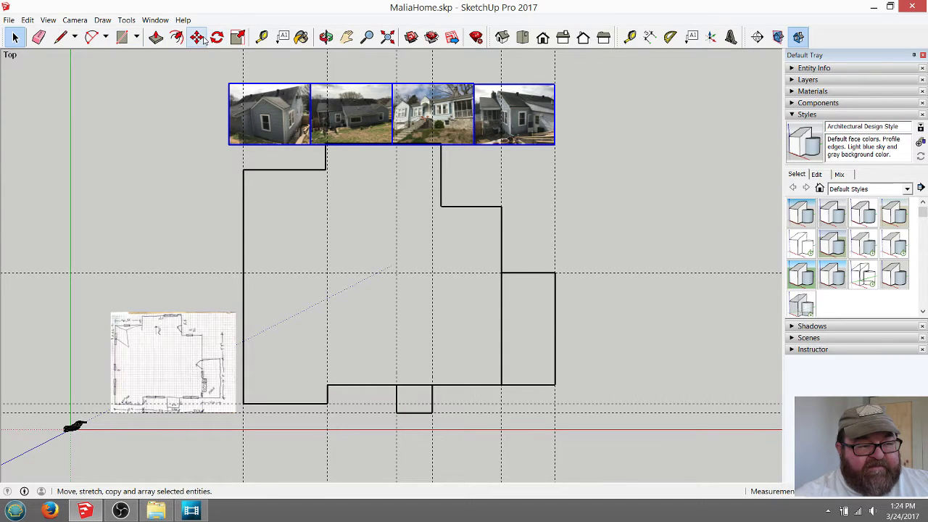
left_click(197, 37)
left_click(178, 222)
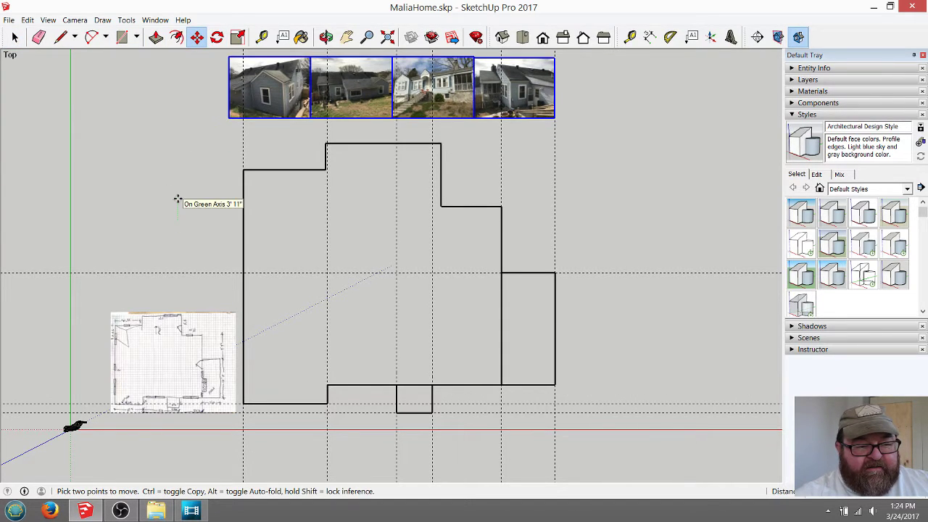
left_click(177, 198)
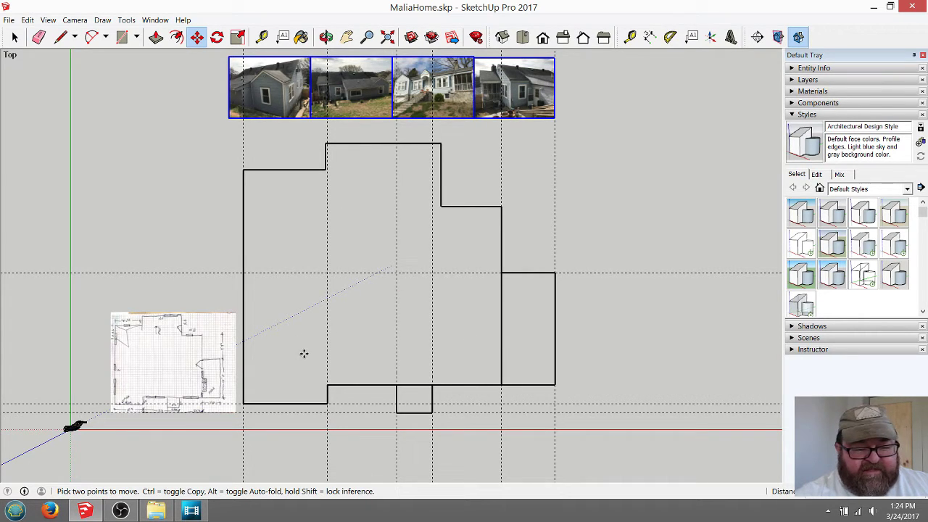
left_click(121, 511)
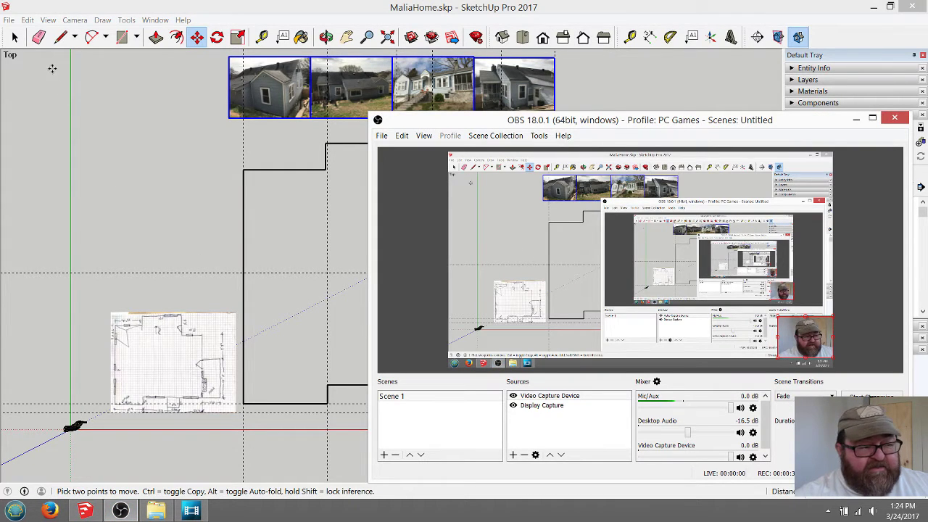
left_click(15, 38)
left_click(219, 238)
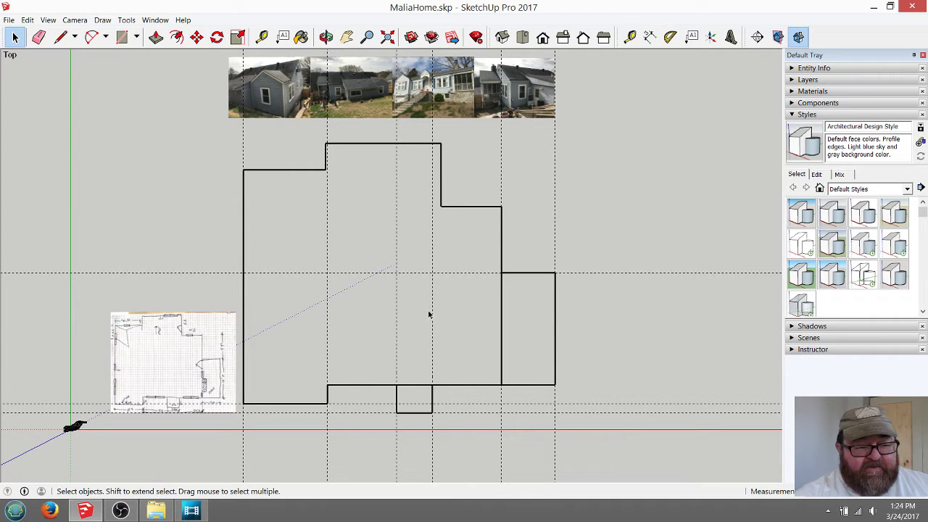
- Erase all the dashed construction guides crossing the house footprint
left_click(326, 37)
left_click_drag(402, 385, 444, 316)
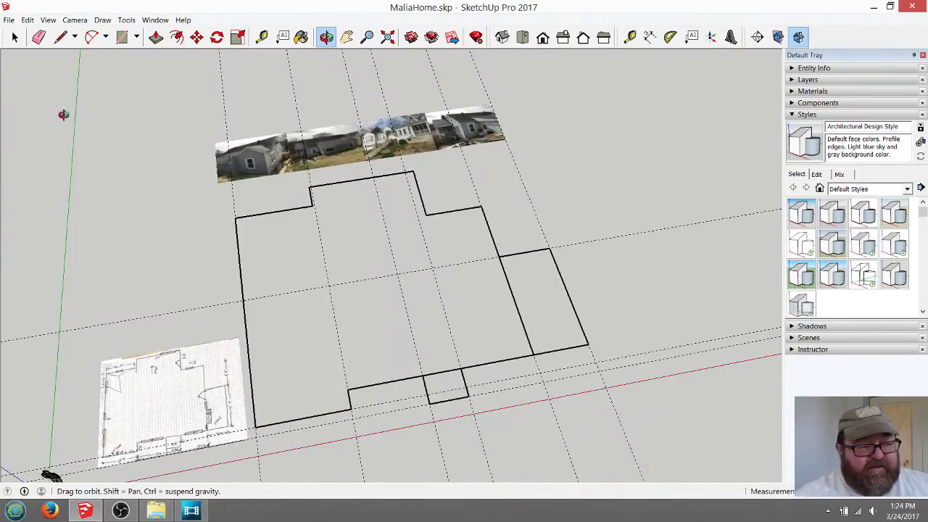
left_click(61, 36)
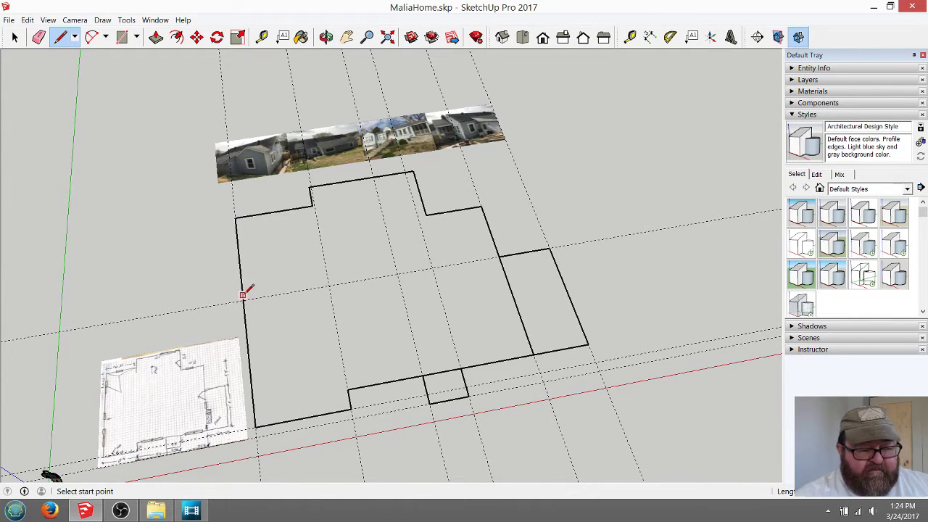
scroll(358, 317, "down", 3)
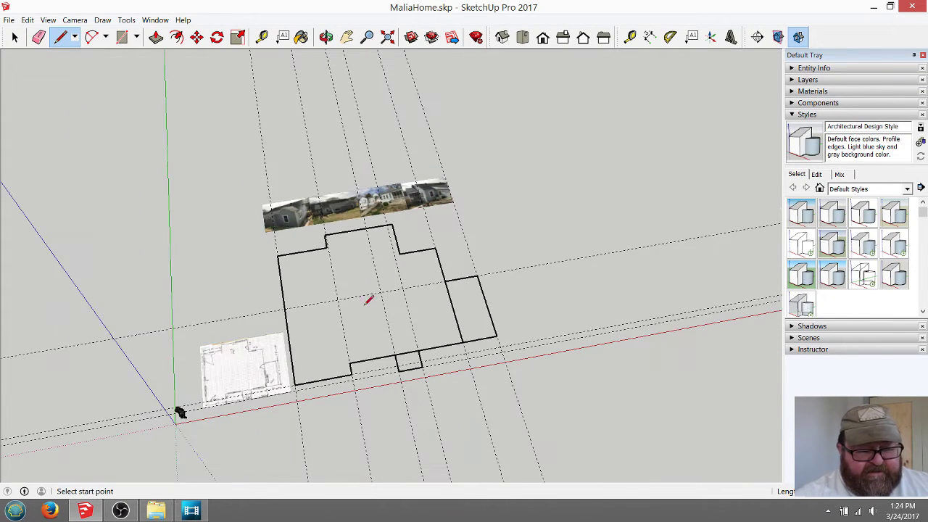
left_click(38, 36)
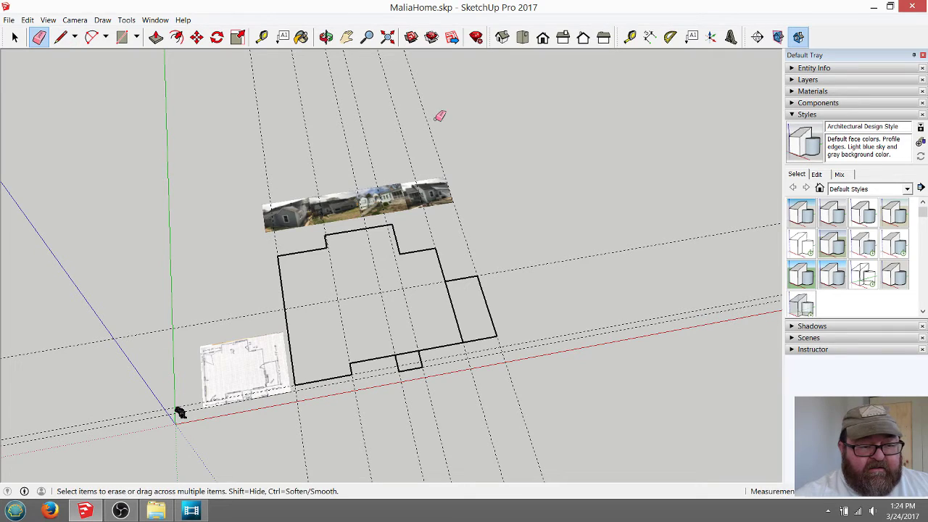
mouse_move(183, 287)
left_mouse_down()
mouse_move(180, 332)
mouse_move(188, 333)
left_mouse_up()
mouse_move(550, 331)
left_mouse_down()
mouse_move(552, 381)
mouse_move(564, 332)
left_mouse_up()
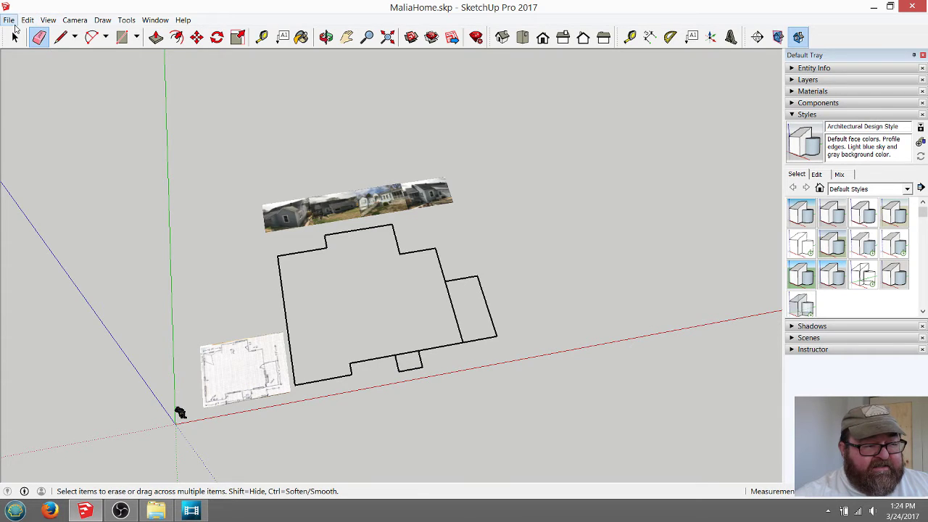
- Hide the drawing axes
left_click(48, 19)
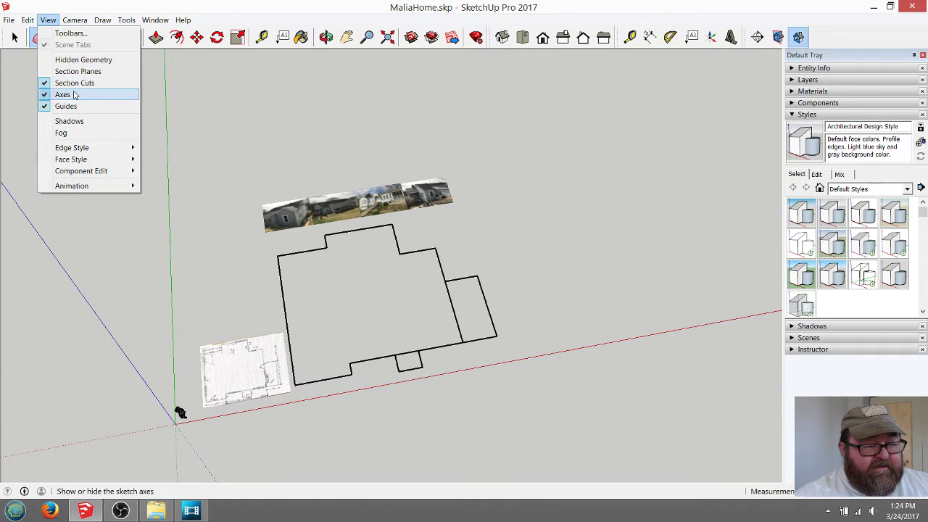
left_click(75, 95)
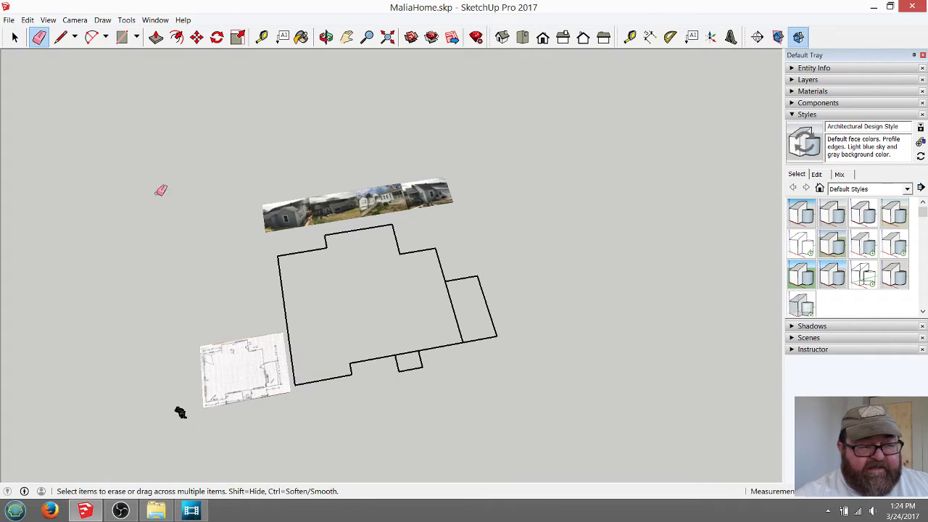
left_click(14, 37)
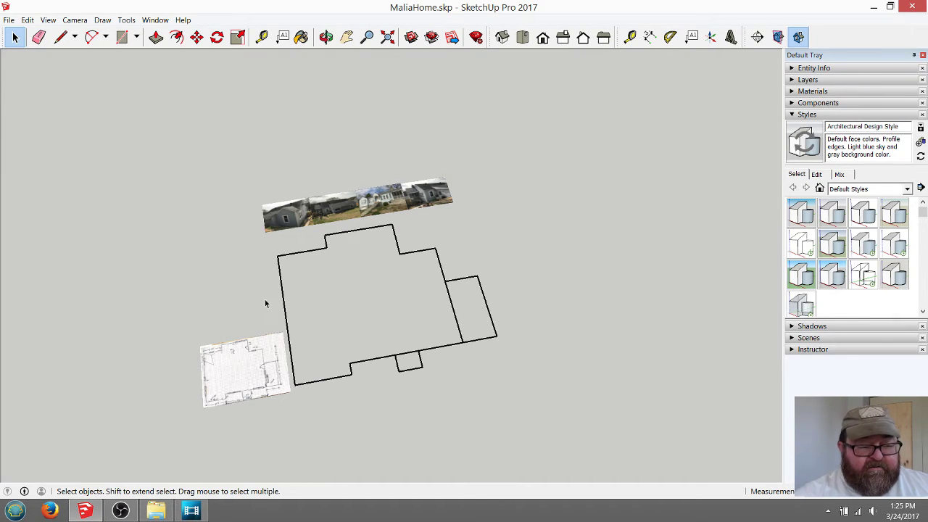
- Refill the house footprint with a face by drawing a diagonal line between two inner corners and deleting that line
scroll(267, 316, "up", 2)
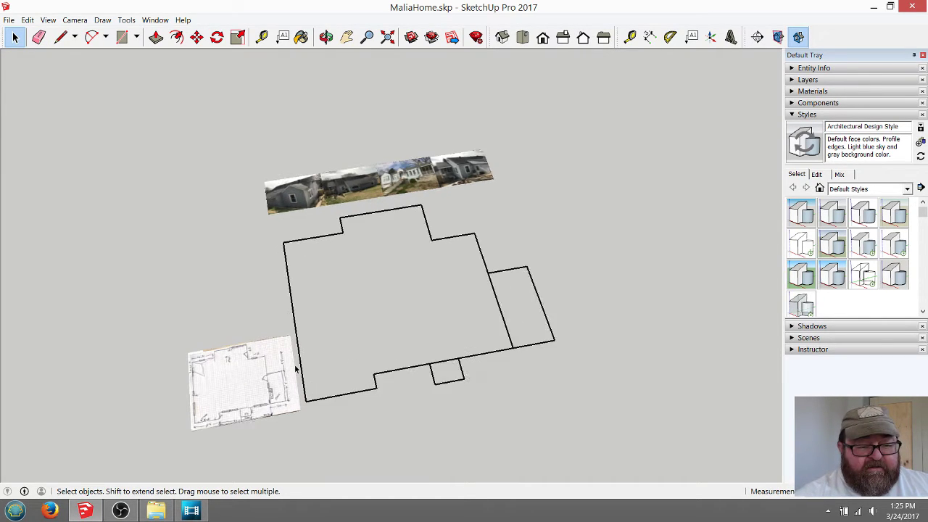
left_click(61, 37)
left_click(382, 375)
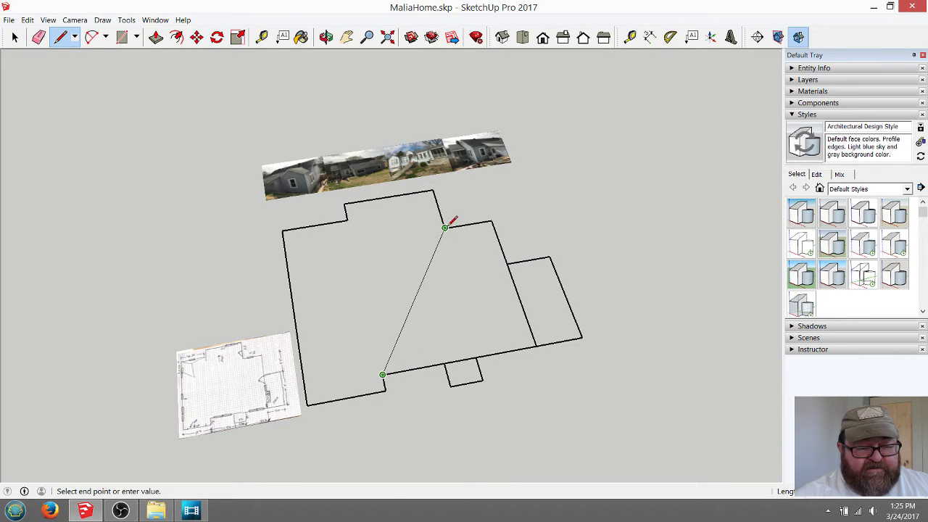
left_click(444, 228)
left_click(16, 38)
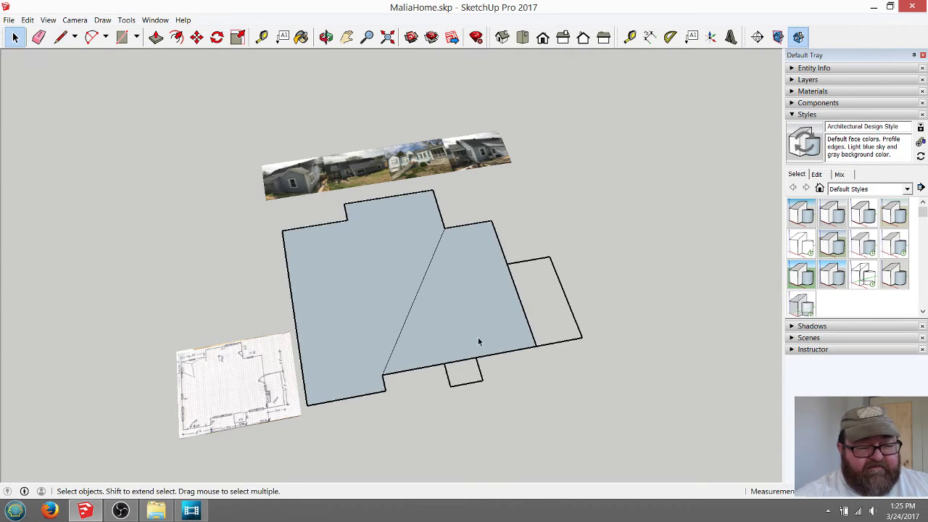
left_click(418, 299)
key("Delete")
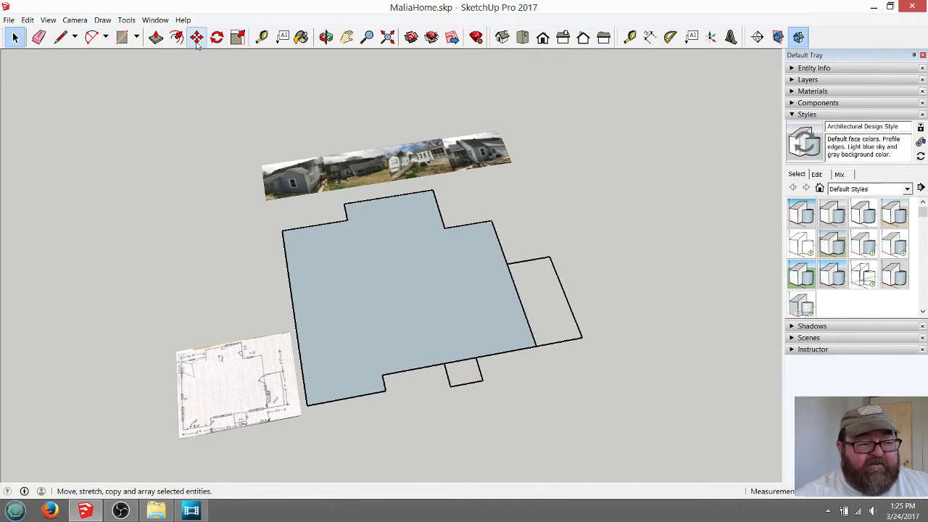
- Raise the house footprint's face into a solid block with Push/Pull
left_click(156, 37)
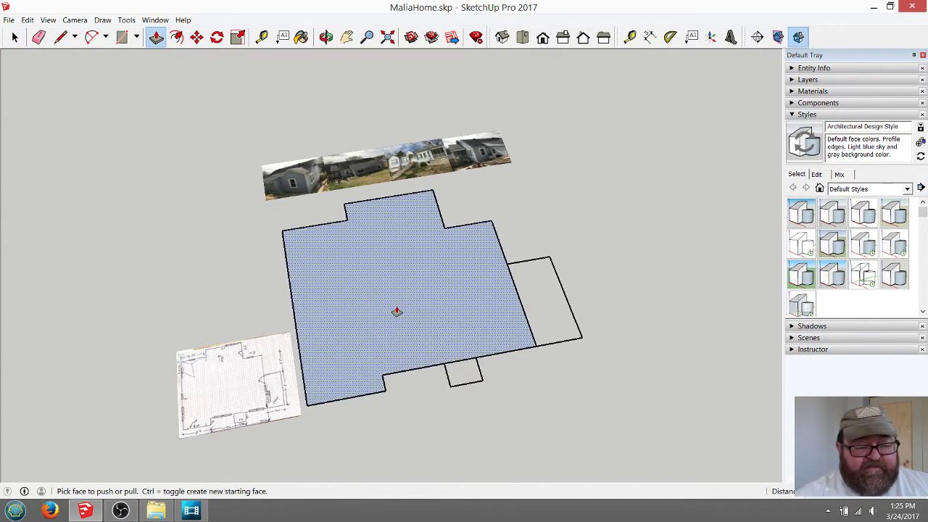
left_click(396, 311)
left_click(397, 285)
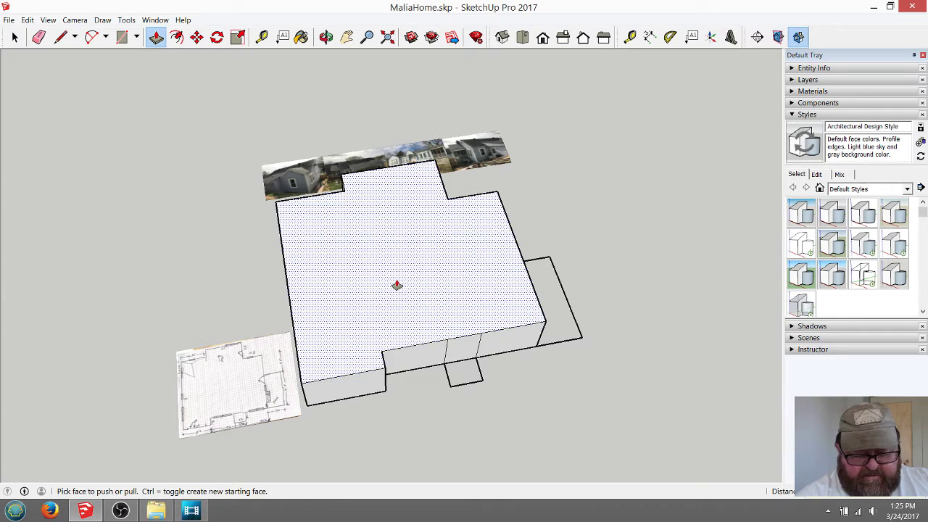
left_click(397, 285)
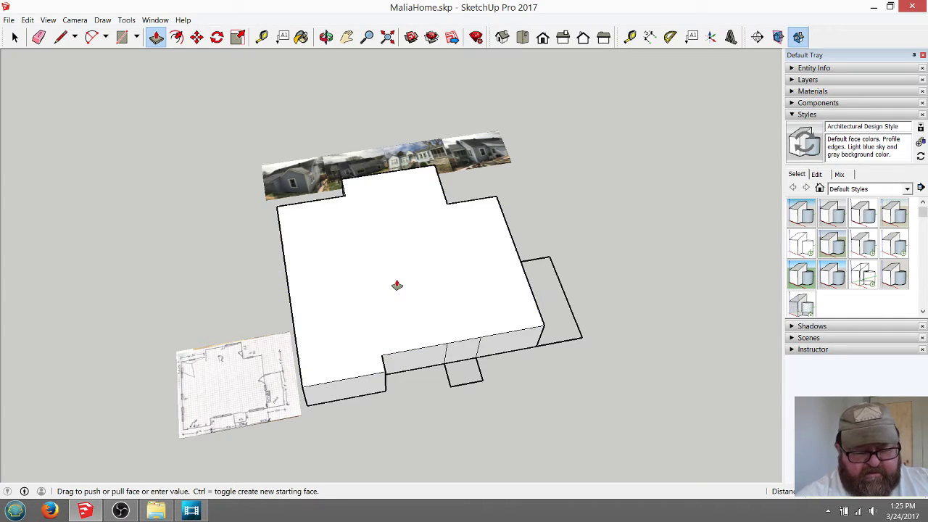
- Examine the reference photos up close, especially the front view with the garage door and the stone entry steps
left_click(325, 36)
left_click_drag(368, 213, 530, 280)
scroll(234, 240, "up", 5)
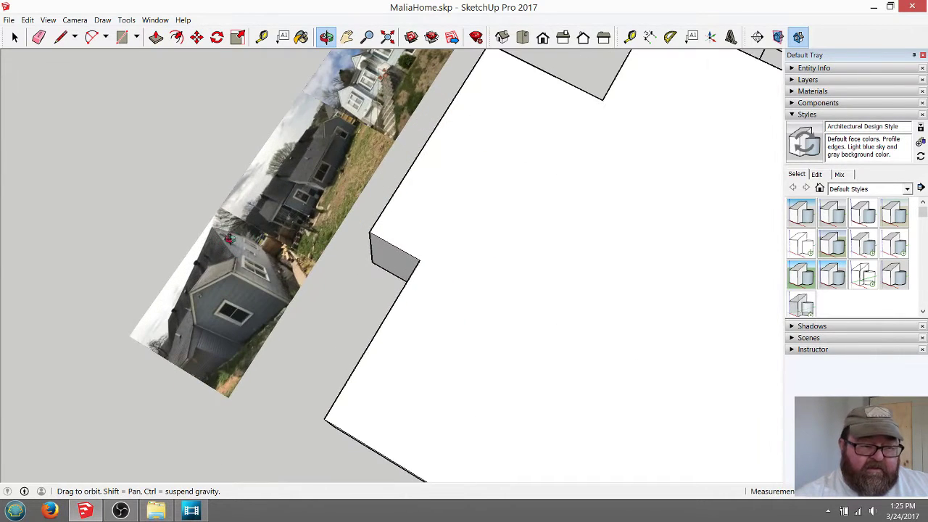
left_click_drag(550, 377, 590, 161)
scroll(536, 217, "up", 4)
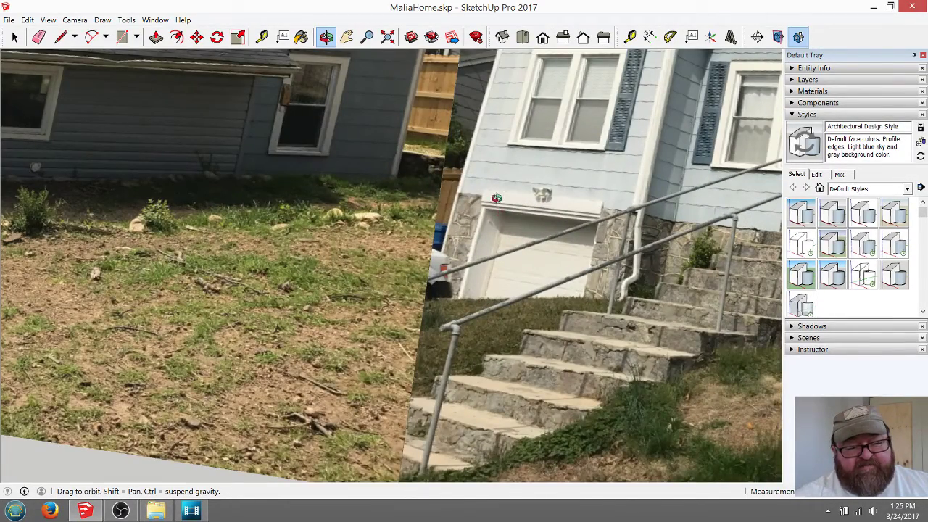
left_click_drag(502, 202, 510, 197)
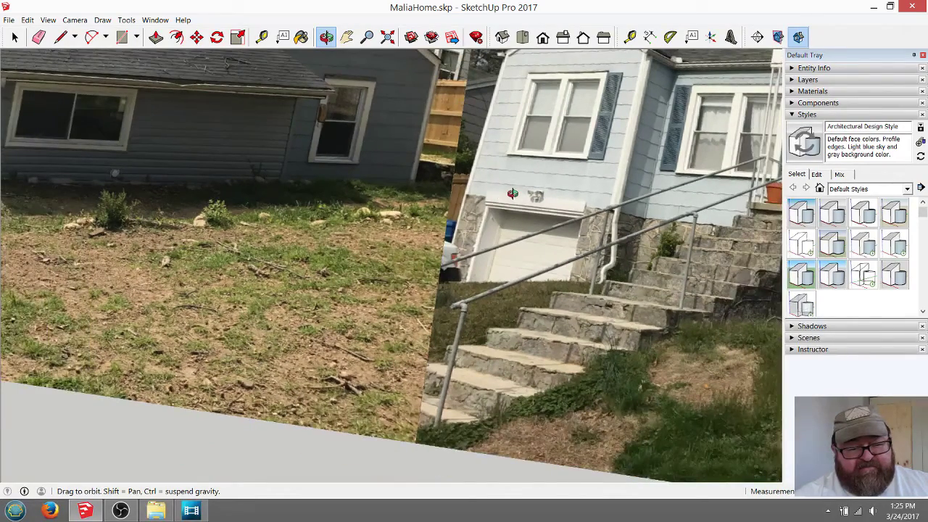
scroll(507, 192, "down", 10)
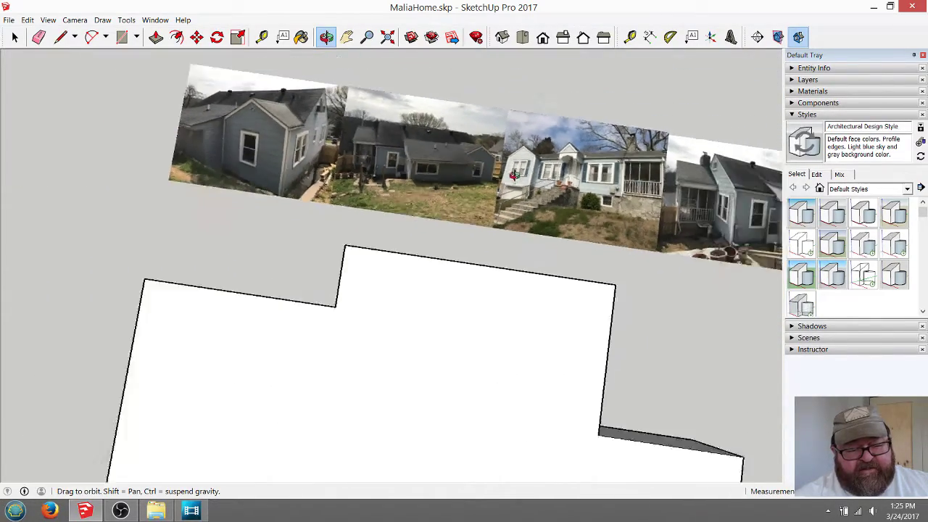
scroll(514, 175, "down", 4)
- Fill the front entry landing's outline with a face by drawing a diagonal across it and erasing that line
left_click_drag(471, 403, 522, 149)
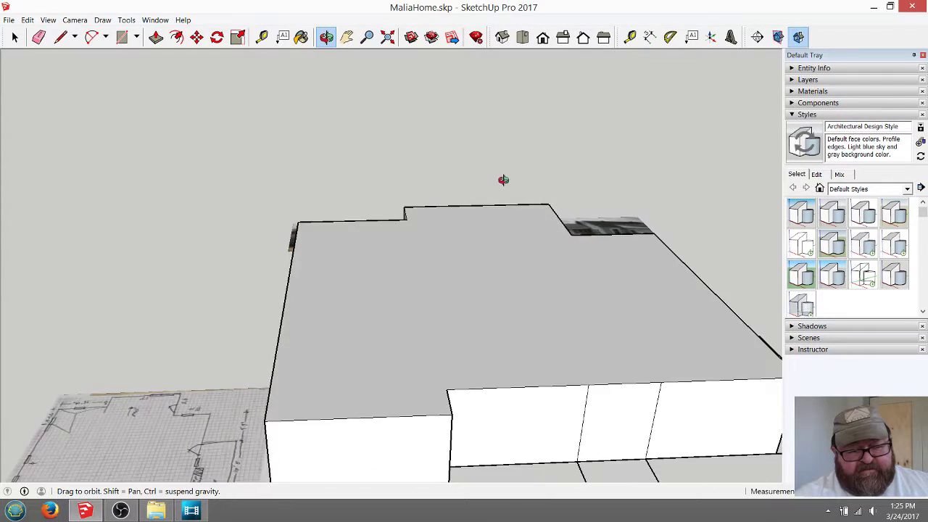
scroll(503, 180, "down", 3)
mouse_move(504, 281)
left_mouse_down()
mouse_move(460, 130)
mouse_move(468, 218)
mouse_move(638, 217)
mouse_move(659, 259)
left_mouse_up()
left_click(38, 36)
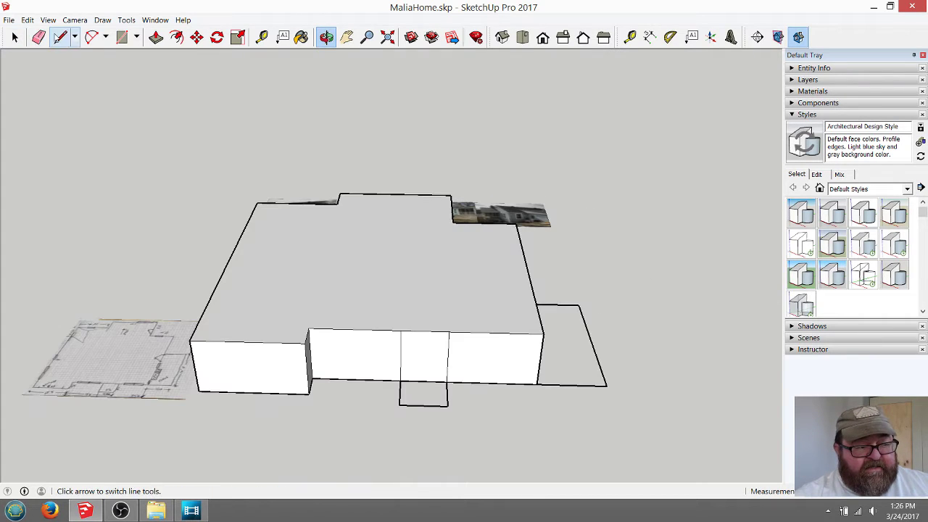
left_click(60, 36)
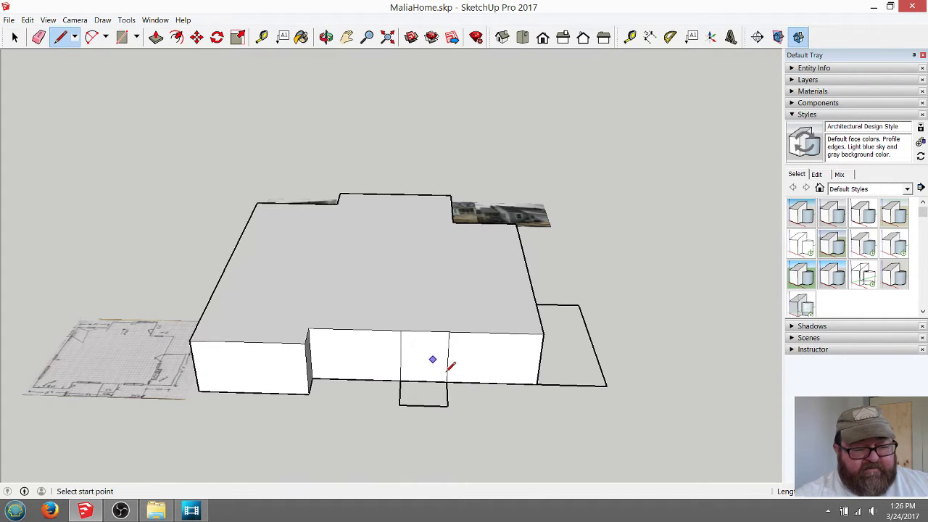
left_click(399, 404)
left_click(447, 380)
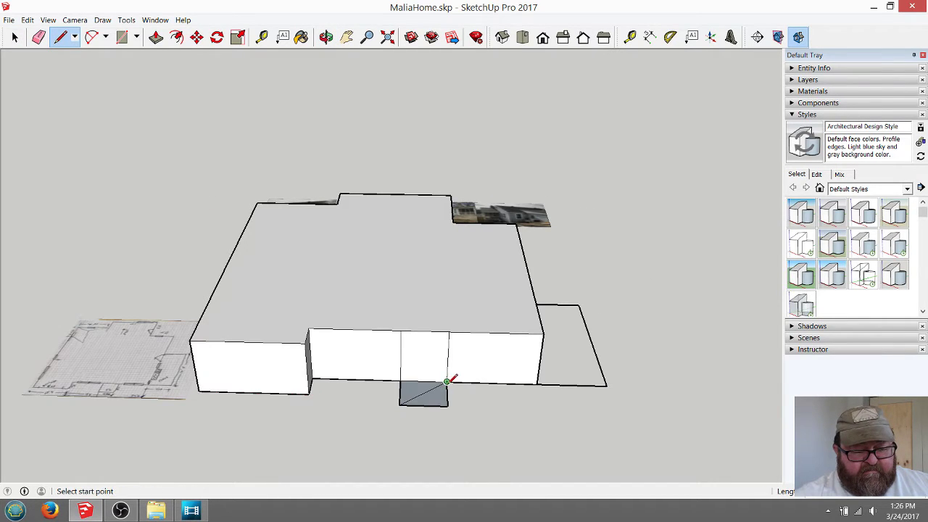
left_click(39, 36)
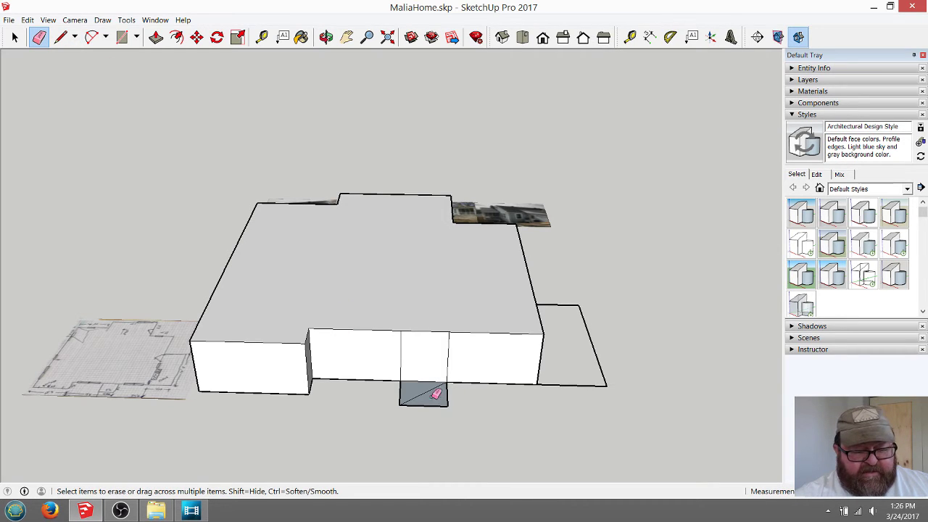
- Push/Pull the front entry landing's face up to the top edge of the house block
left_click(156, 36)
left_click(426, 401)
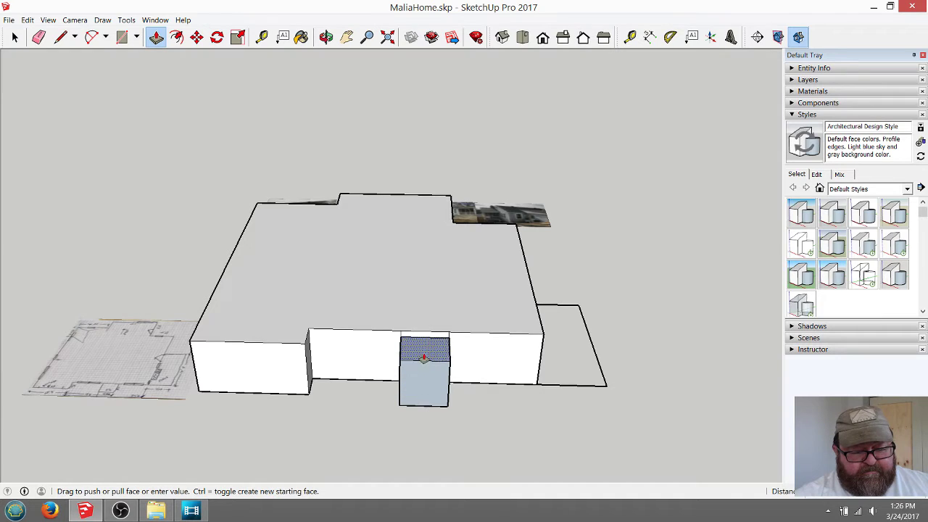
left_click(369, 331)
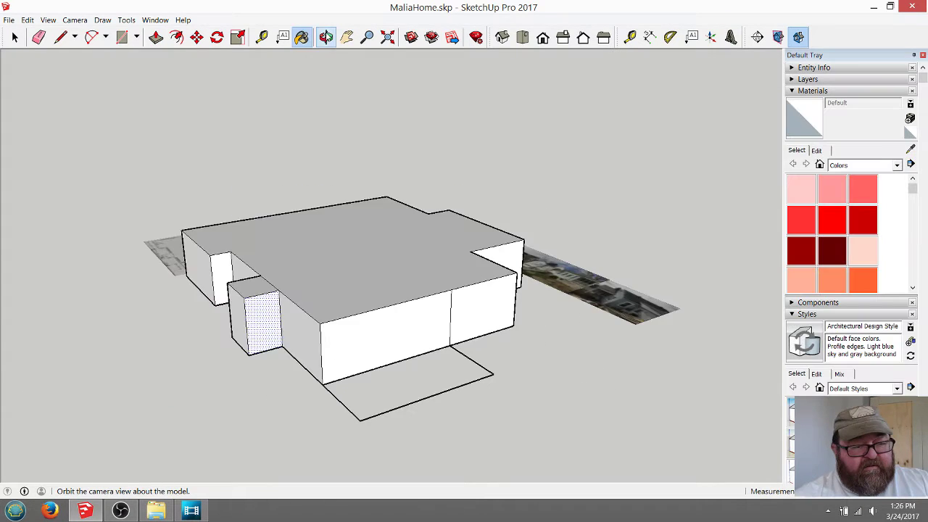
left_click(326, 36)
left_click_drag(344, 327, 325, 279)
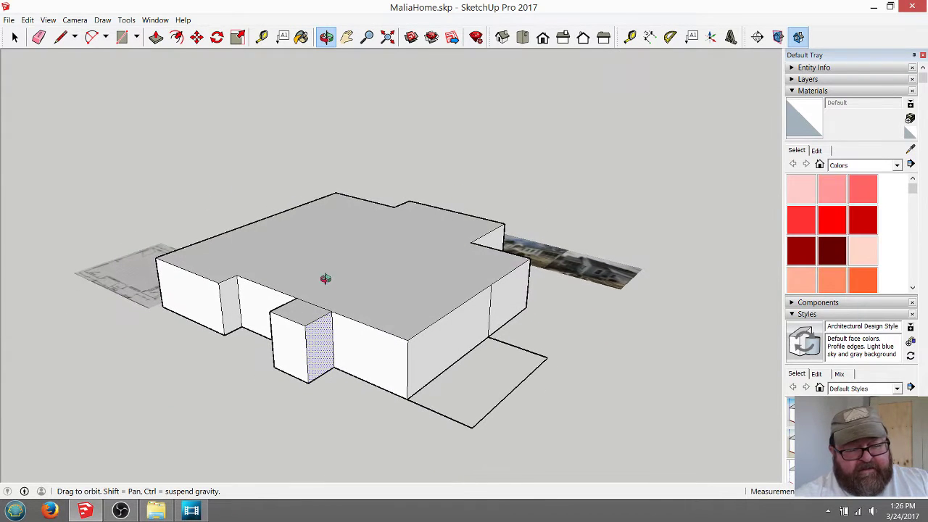
- Fill the side porch's outline with a face by drawing a line across it and erasing that line
left_click(14, 38)
left_click(467, 415)
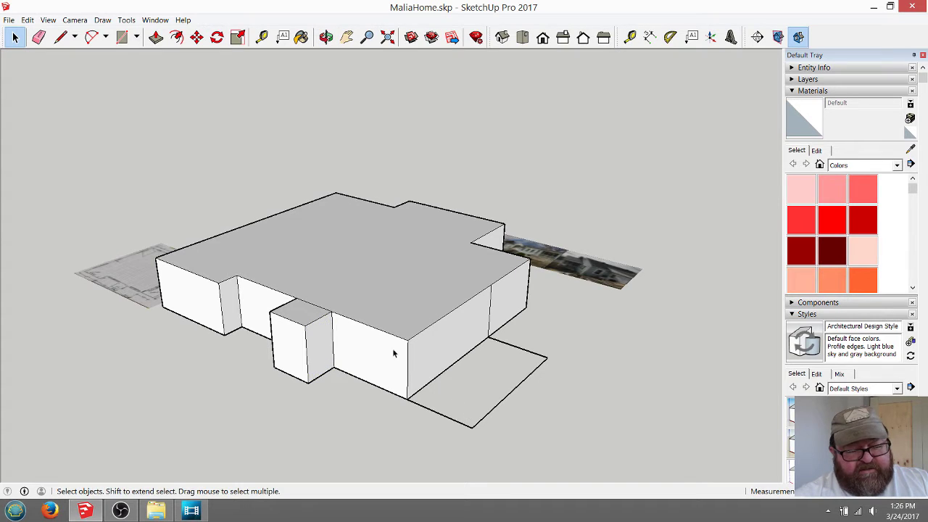
left_click(62, 37)
left_click(450, 365)
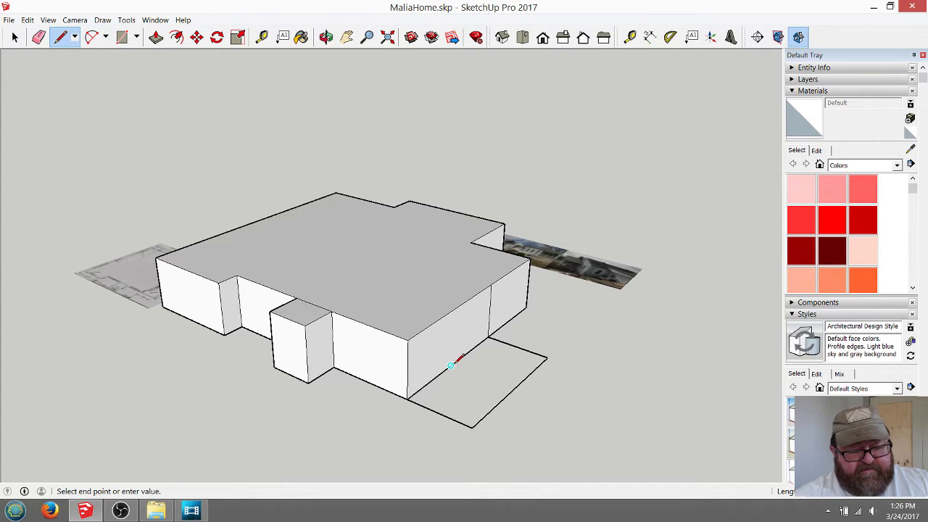
left_click(513, 386)
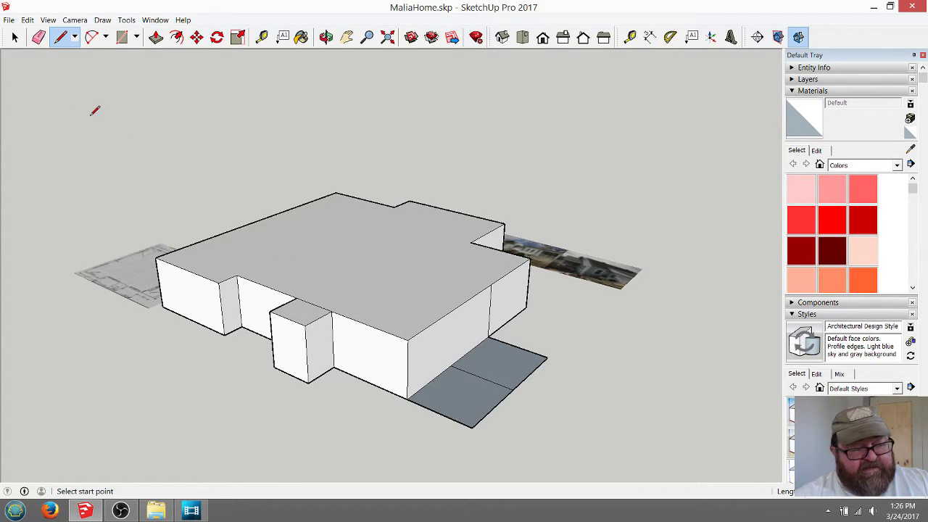
left_click(38, 37)
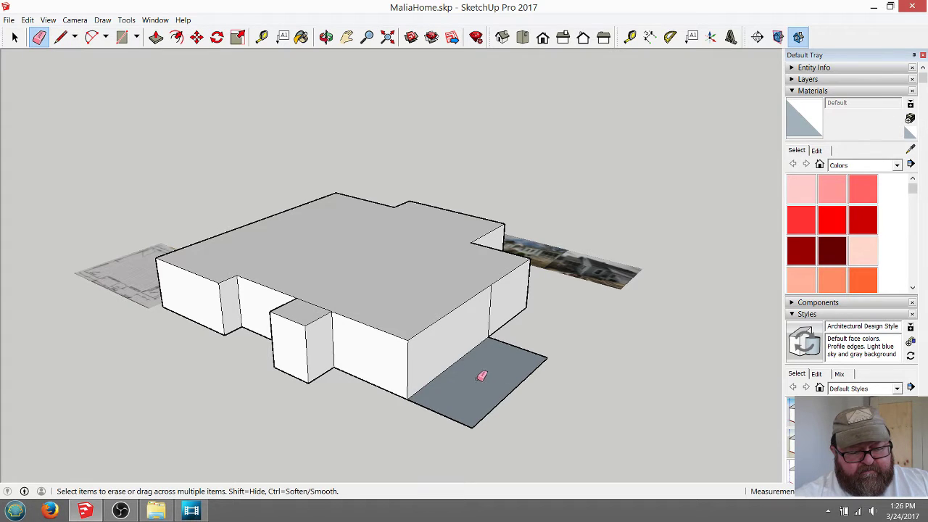
- Push/Pull the side porch's face up to the top edge of the house block
left_click(156, 37)
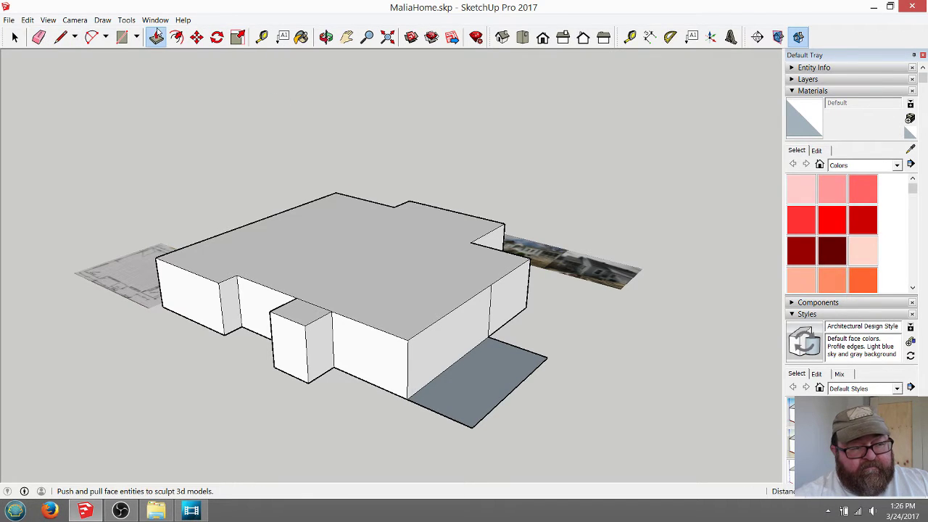
left_click(466, 392)
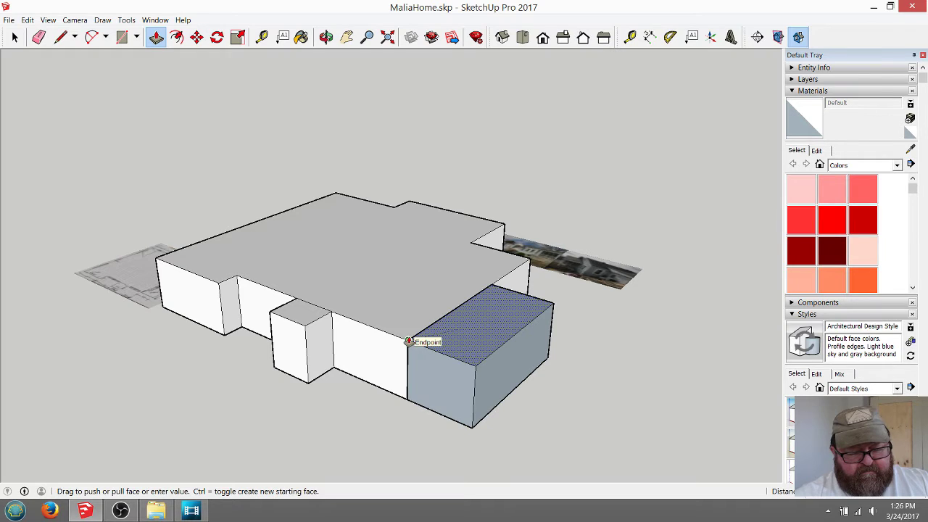
left_click(408, 337)
- Place two vertical guide lines on the garage's front wall, each offset inward from one of its side edges
scroll(338, 377, "up", 4)
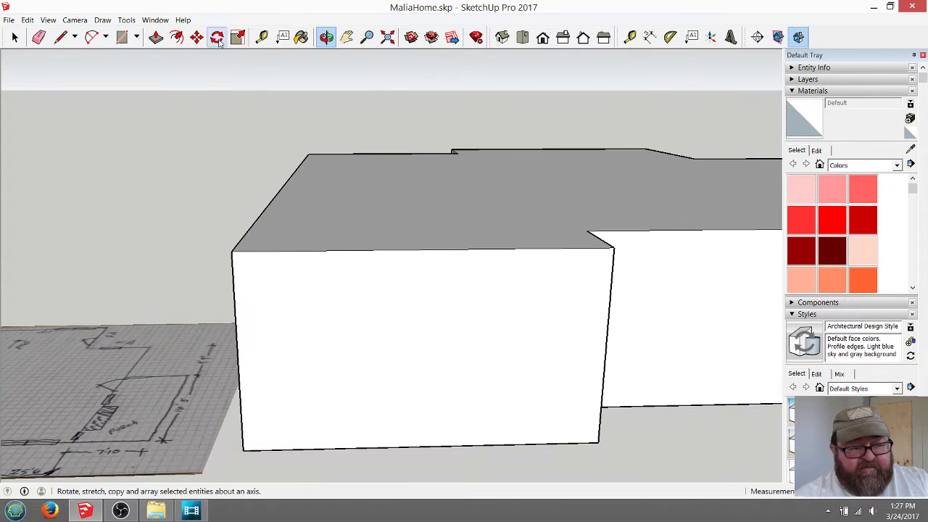
left_click(629, 37)
left_click(608, 327)
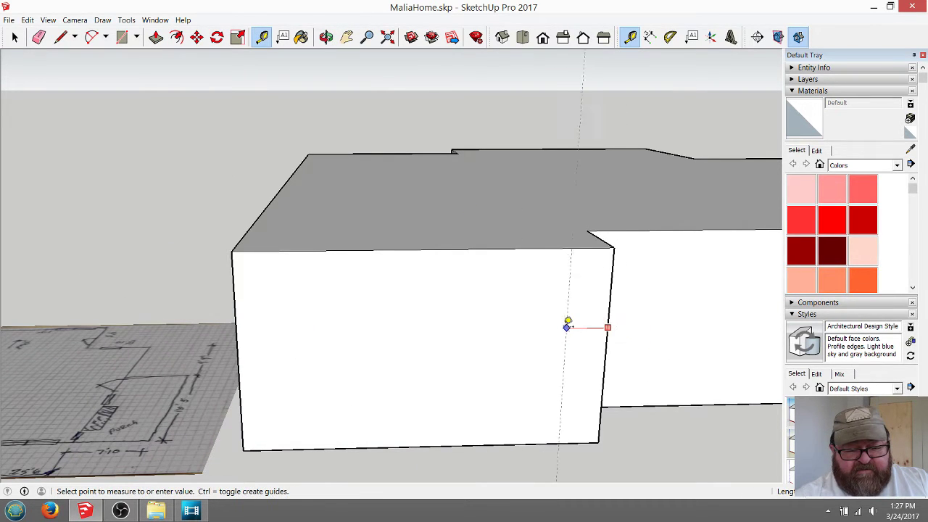
left_click(568, 322)
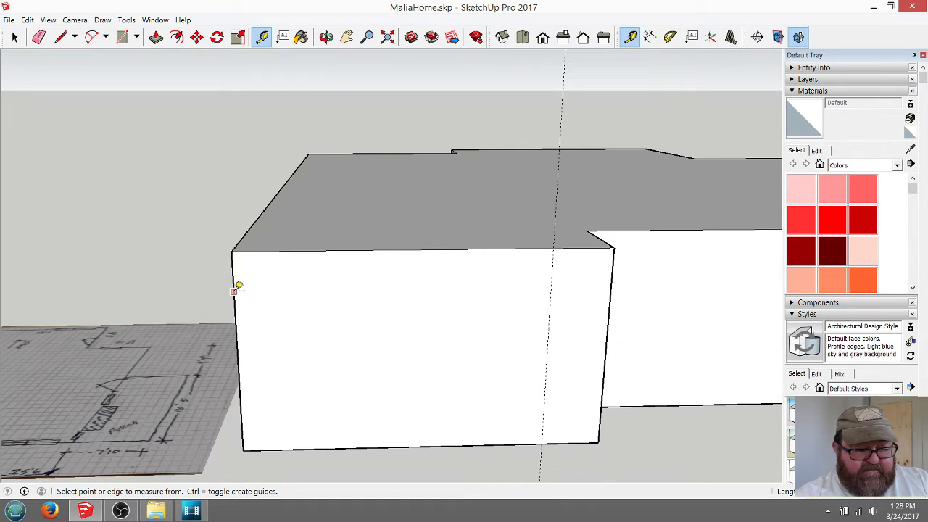
left_click(233, 291)
left_click(287, 286)
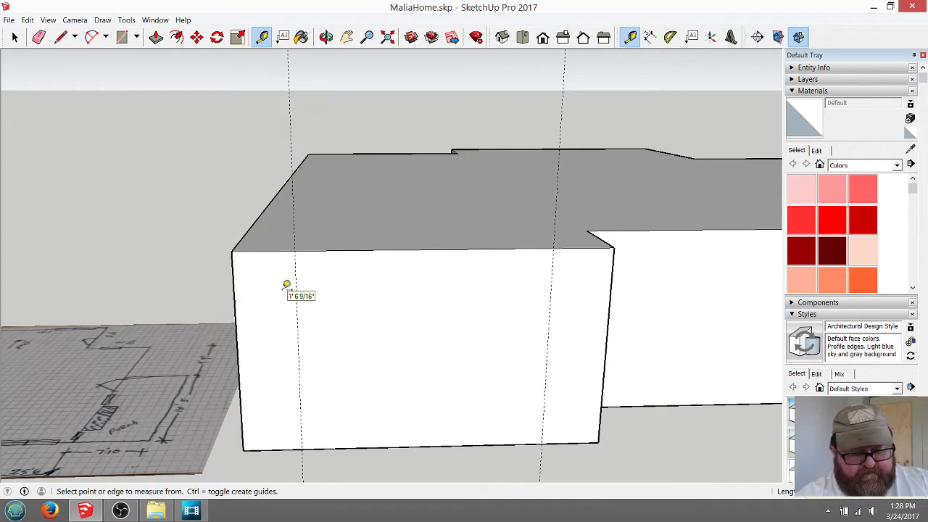
- Place a horizontal guide line near the top of the garage's front wall, offset upward from its bottom edge
left_click(460, 445)
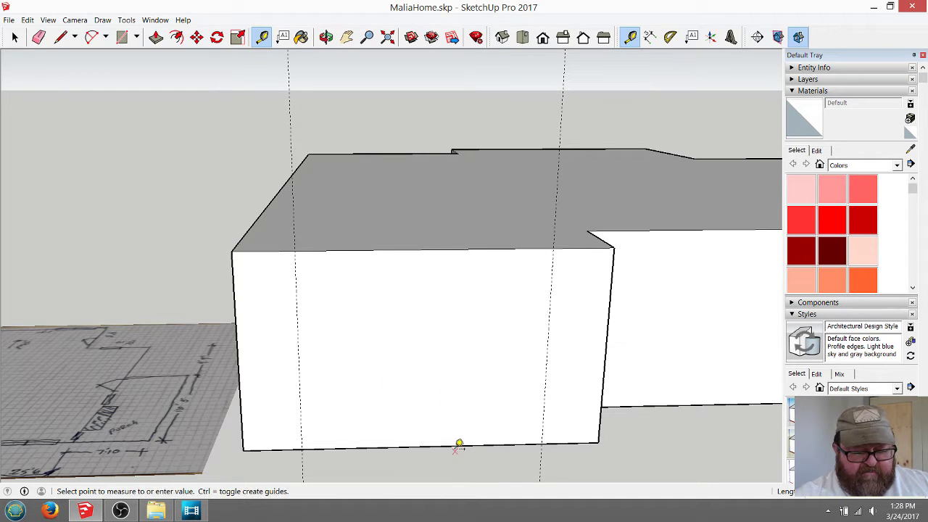
left_click(414, 445)
left_click(414, 445)
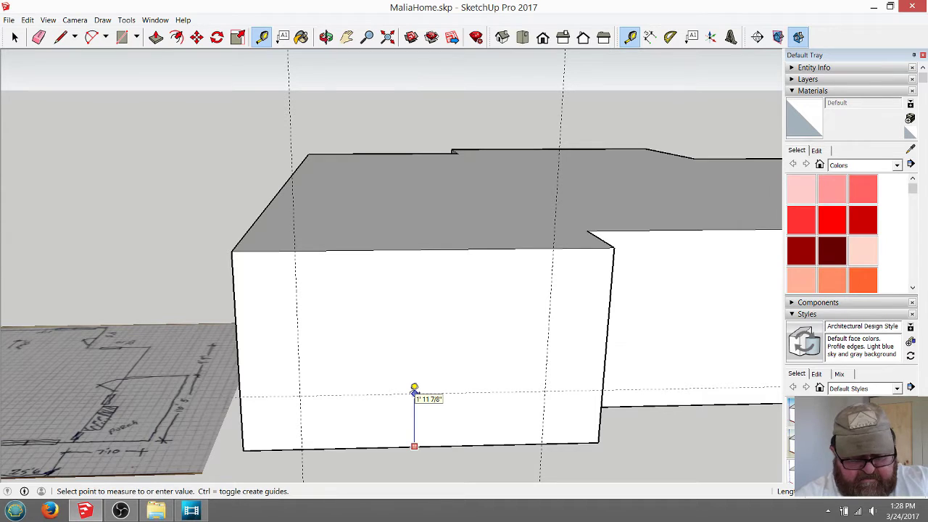
key("Return")
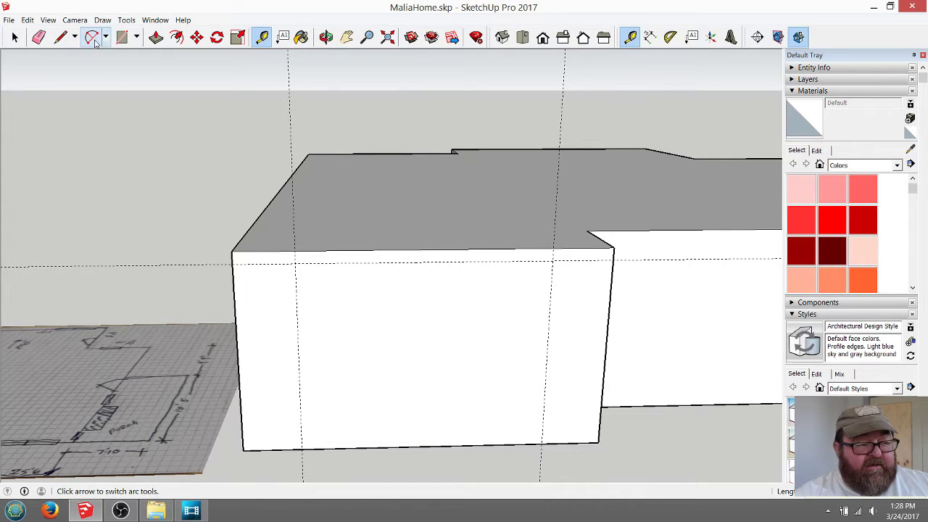
- Draw the garage door rectangle between the two vertical guides, from the wall's bottom edge up to the horizontal guide
left_click(124, 37)
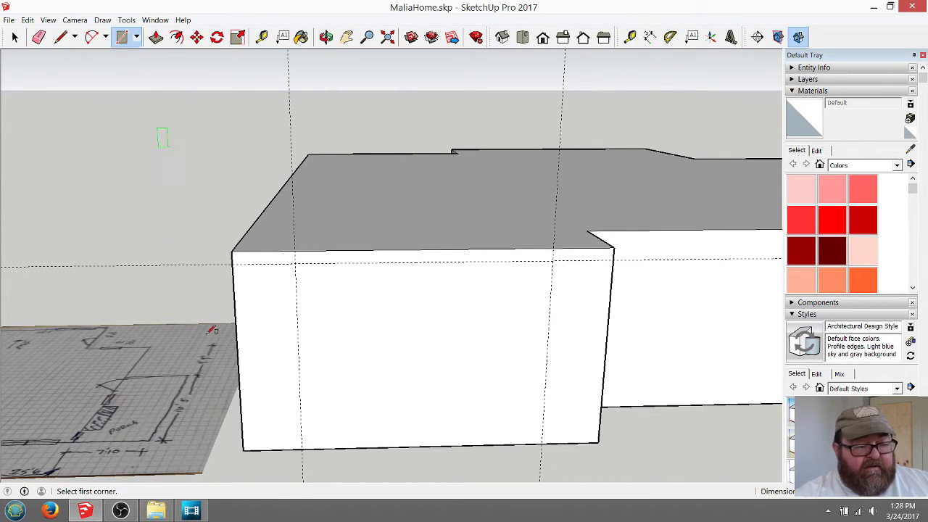
left_click(301, 449)
left_click(552, 263)
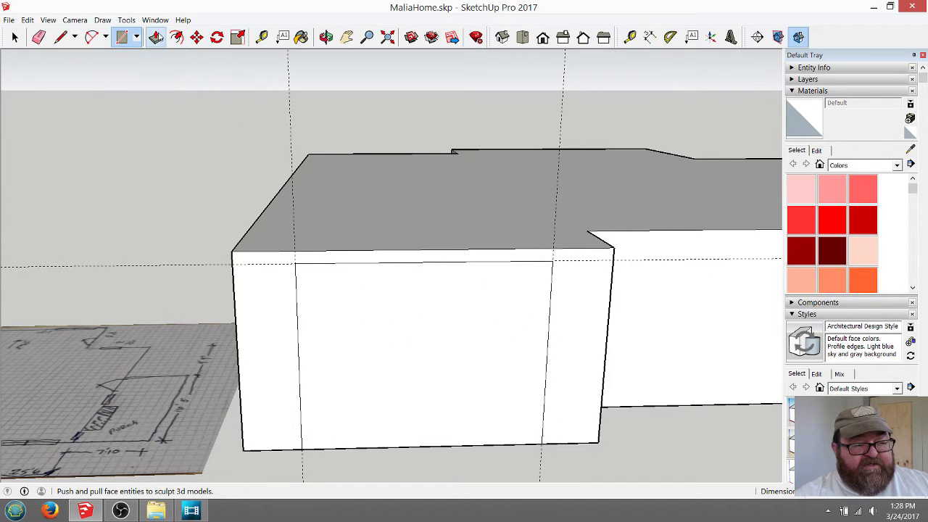
- Recess the garage door rectangle slightly into the front wall with Push/Pull
left_click(155, 37)
left_click(430, 386)
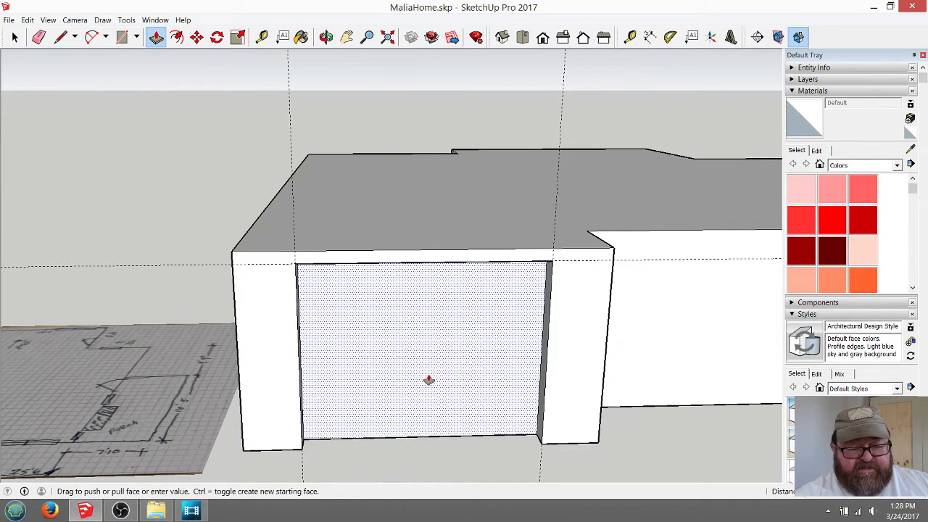
left_click(428, 378)
left_click(429, 378)
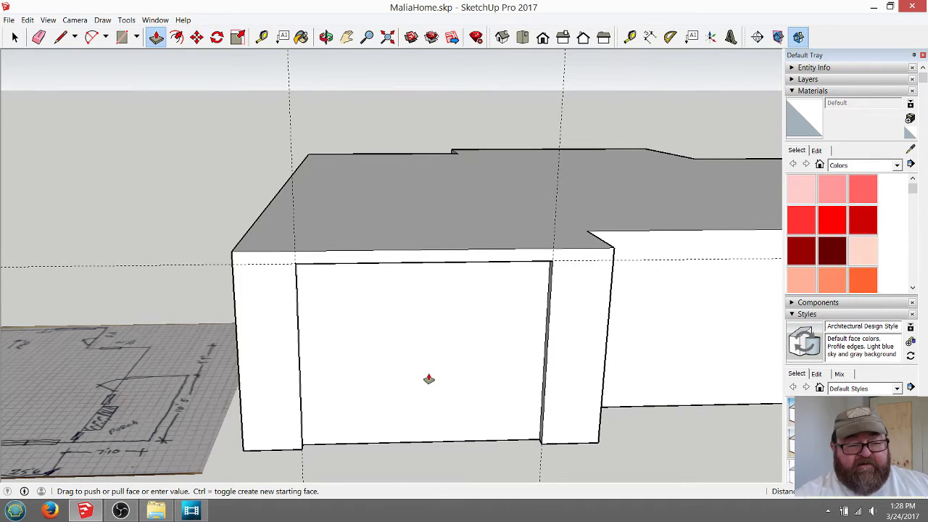
left_click(381, 327)
- Erase the three guide lines around the garage door opening
scroll(381, 326, "down", 4)
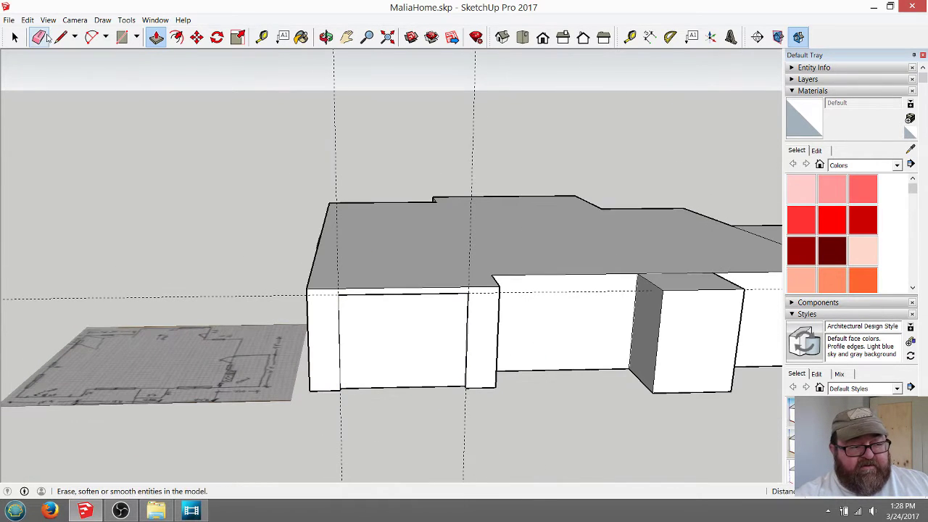
left_click(39, 37)
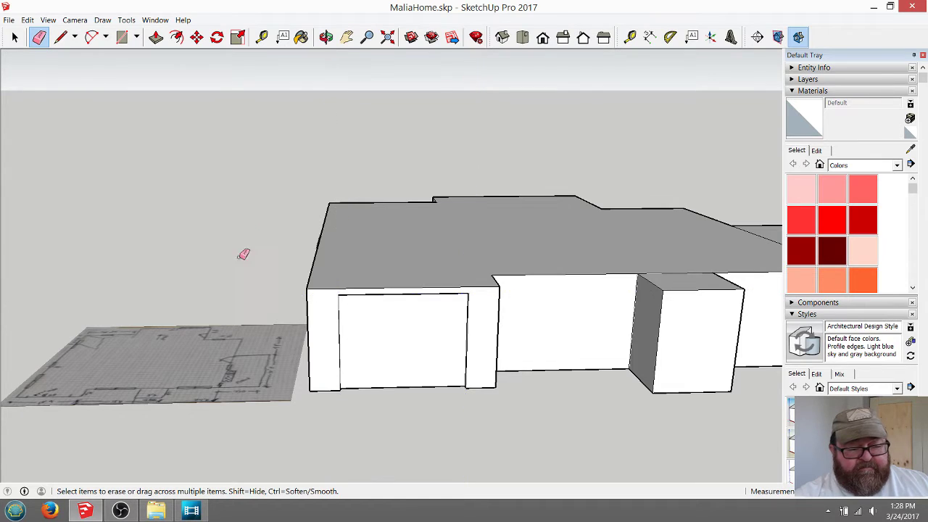
- Select the entire house block, including the entry landing and side porch, and make it a group
scroll(245, 239, "down", 2)
middle_click_drag(396, 77, 52, 56)
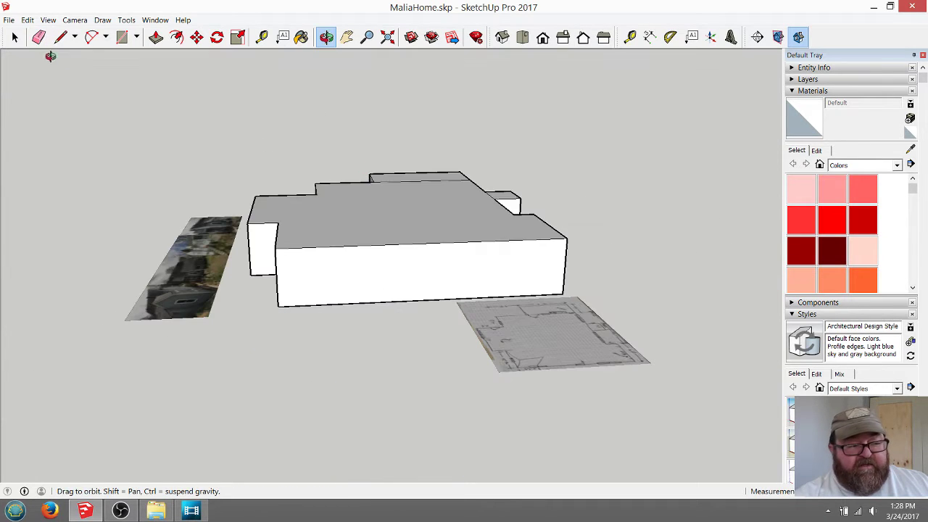
left_click(15, 37)
left_click_drag(317, 172, 578, 316)
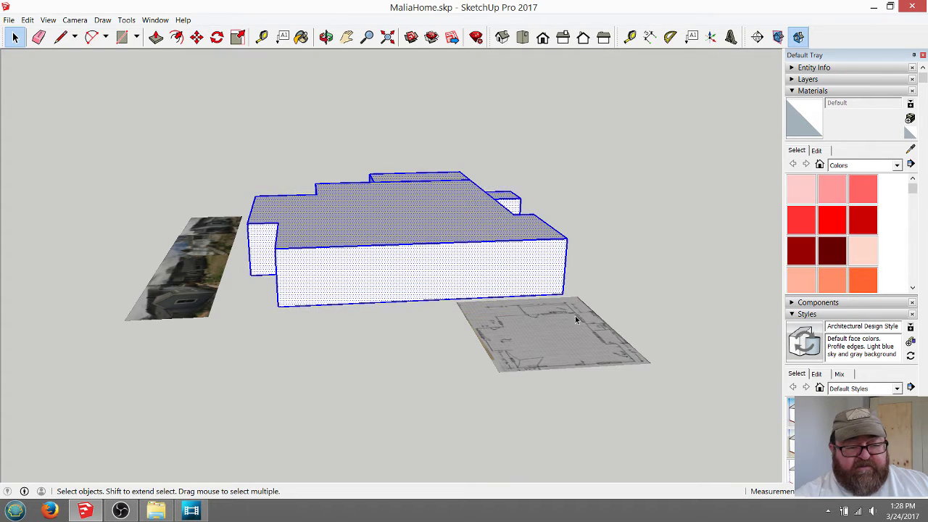
right_click(402, 237)
left_click(443, 332)
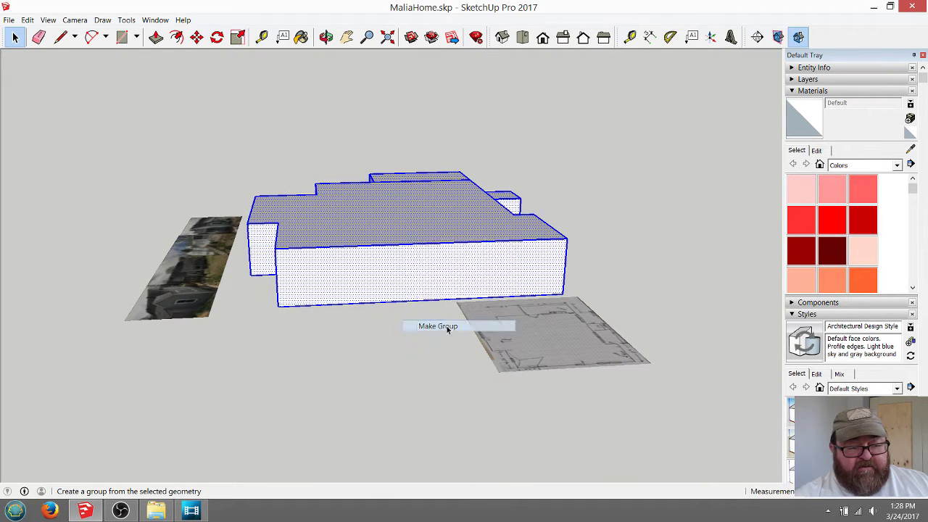
- Examine the grouped house block from the front and the reference photos up close, especially the front steps and gables
left_click(326, 37)
left_click_drag(469, 152, 102, 277)
left_click(15, 37)
left_click(134, 182)
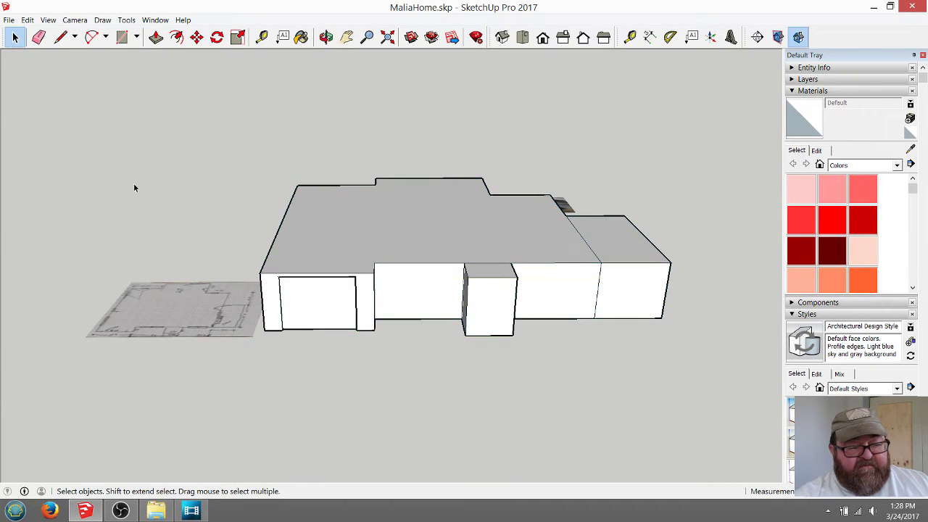
scroll(437, 284, "up", 5)
left_click(326, 37)
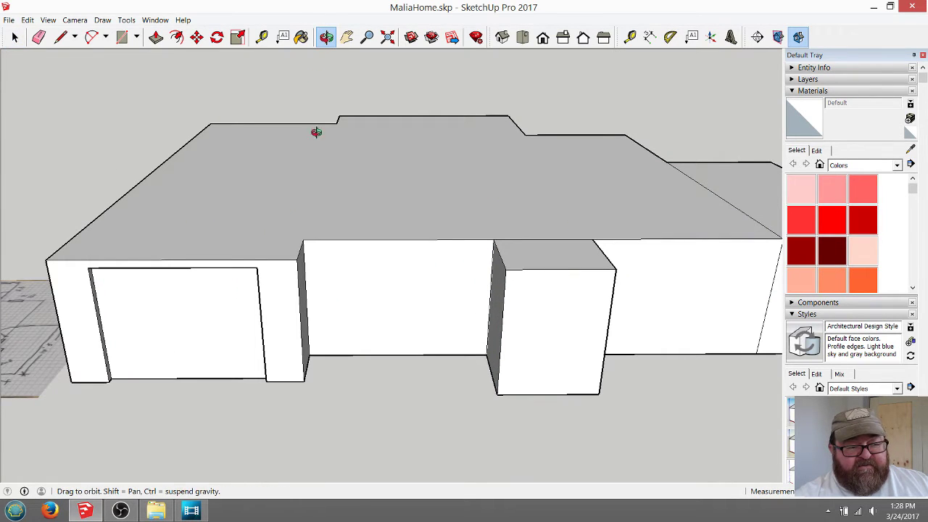
left_click_drag(314, 130, 321, 251)
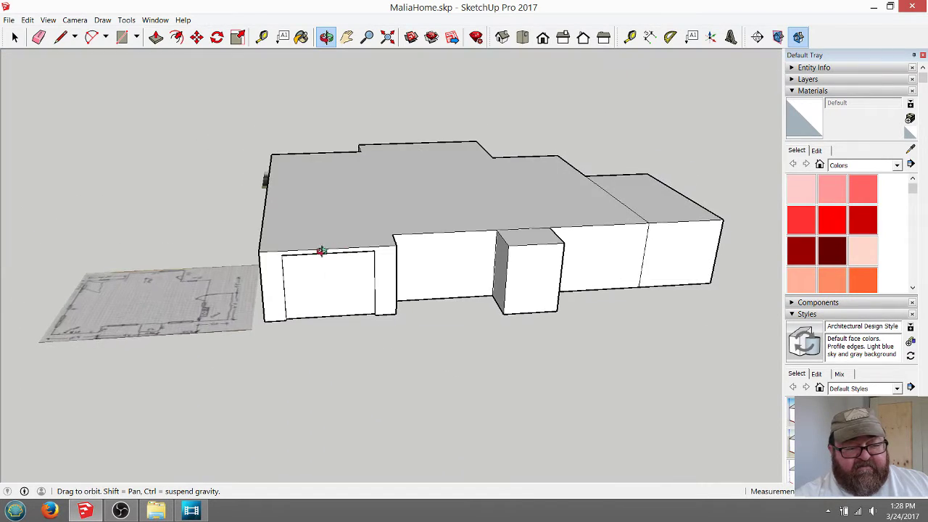
left_click_drag(419, 171, 387, 445)
scroll(375, 140, "up", 8)
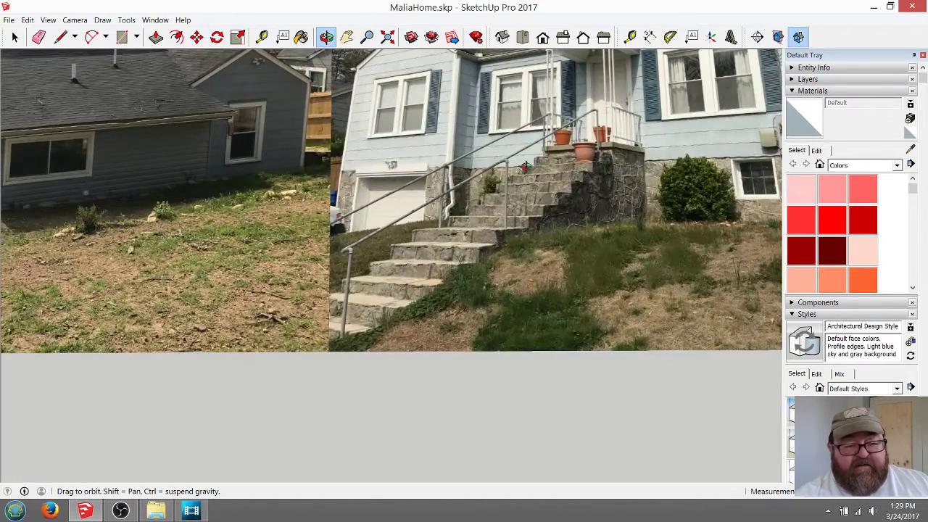
scroll(526, 167, "down", 10)
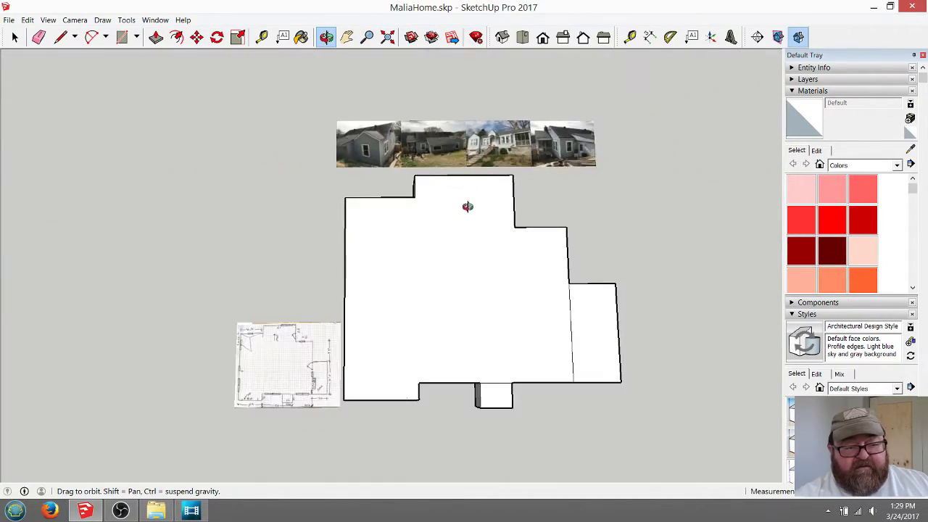
- Trace the main house outline with the Line tool on top of the grouped block, leaving out the side porch and entry landing
scroll(468, 206, "down", 1)
left_click_drag(419, 357, 456, 116)
scroll(475, 250, "up", 6)
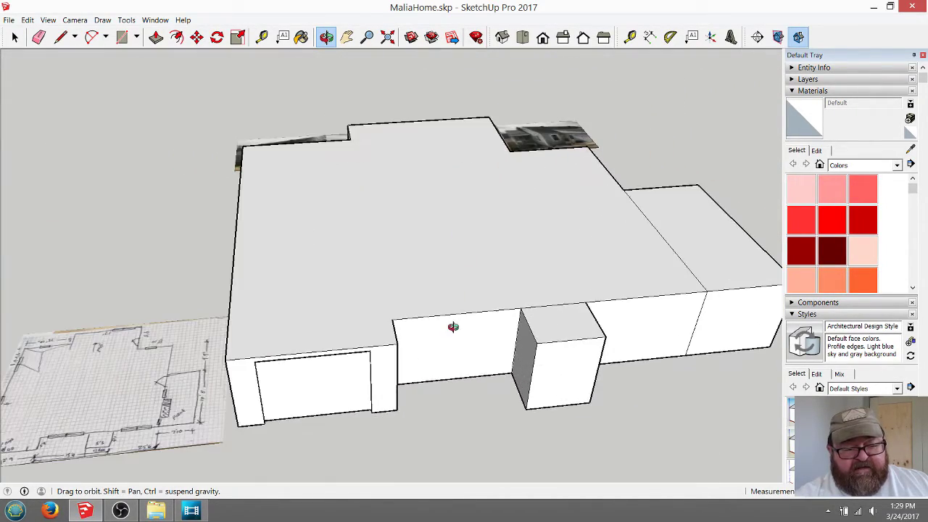
left_click_drag(453, 326, 389, 201)
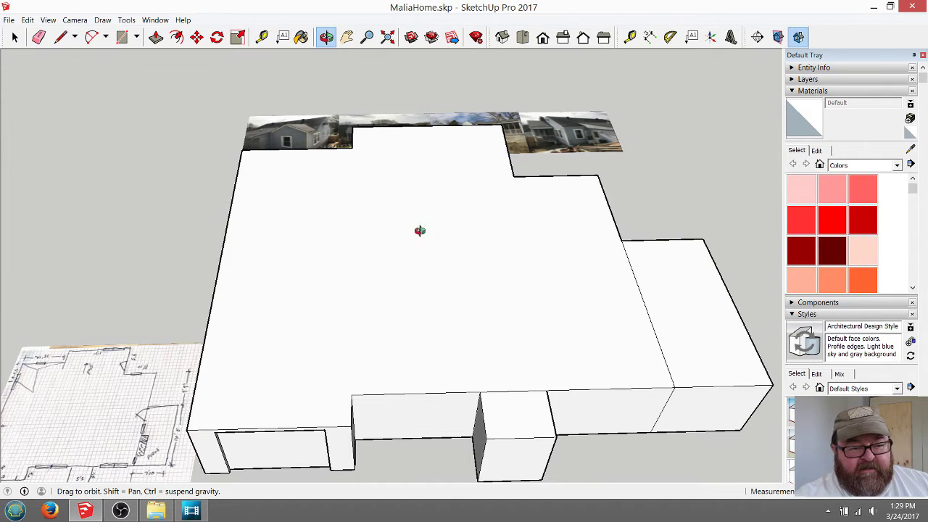
mouse_move(420, 231)
left_mouse_down()
mouse_move(421, 263)
mouse_move(427, 243)
left_mouse_up()
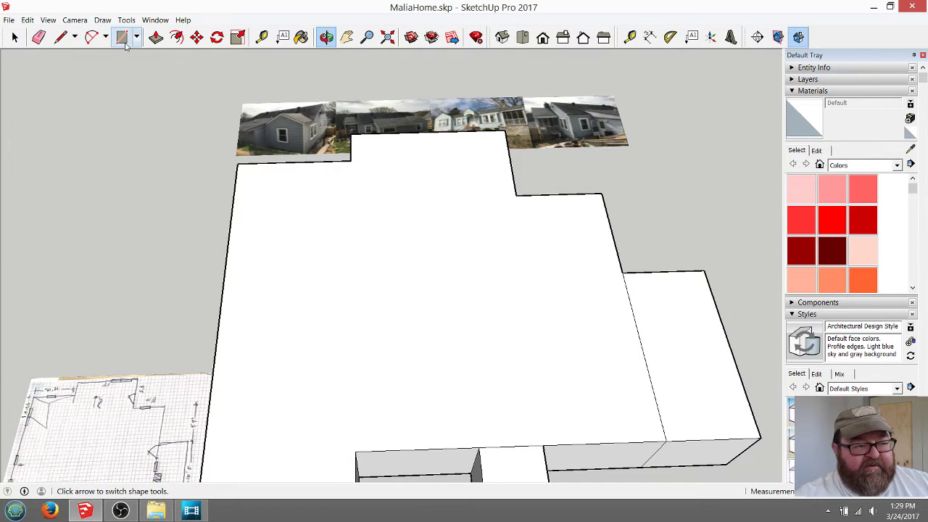
left_click(61, 37)
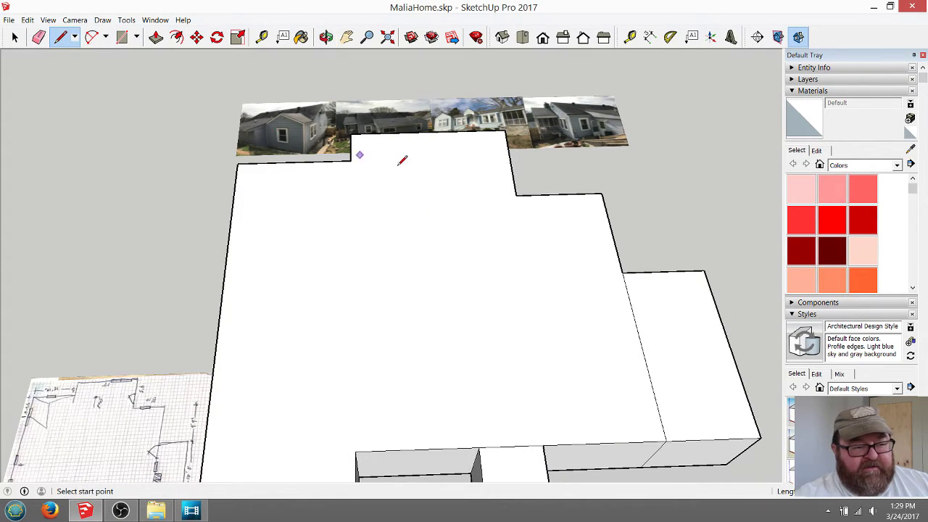
scroll(402, 160, "down", 2)
left_click(260, 391)
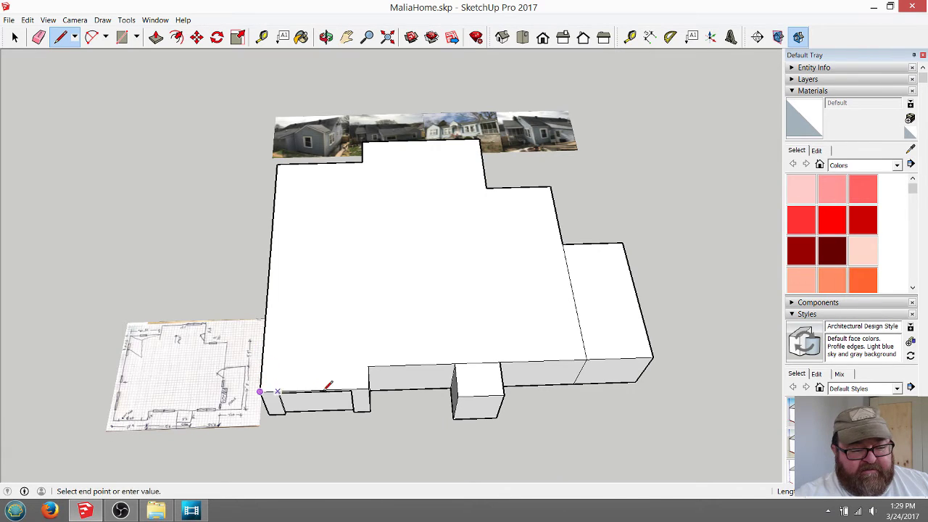
left_click(369, 387)
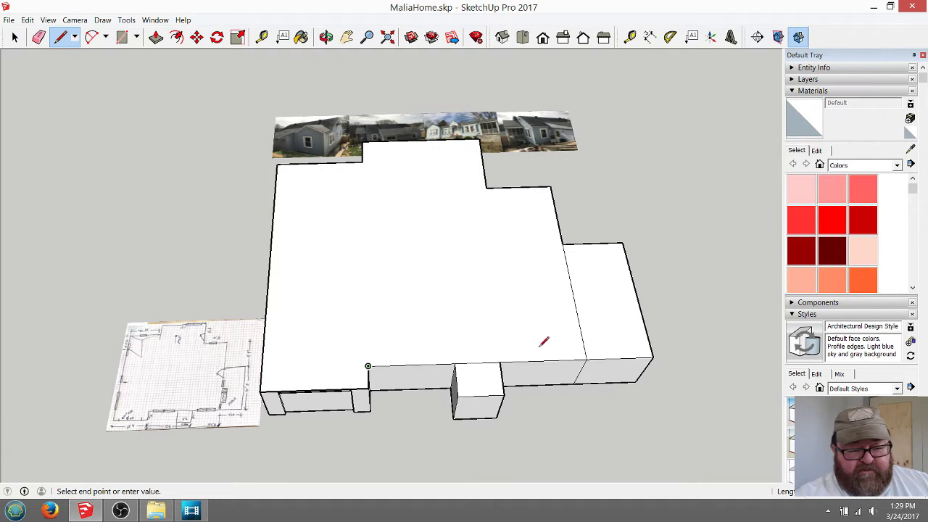
left_click(586, 359)
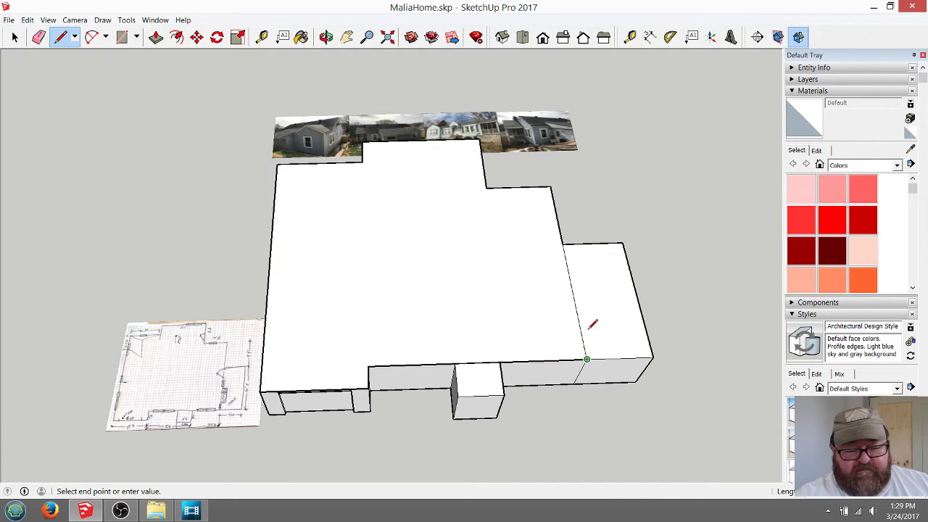
left_click(551, 186)
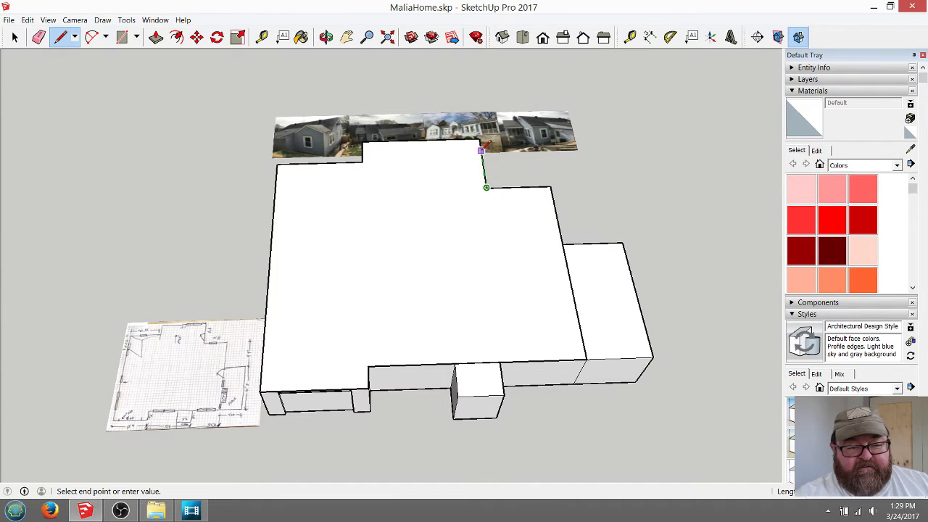
left_click(363, 168)
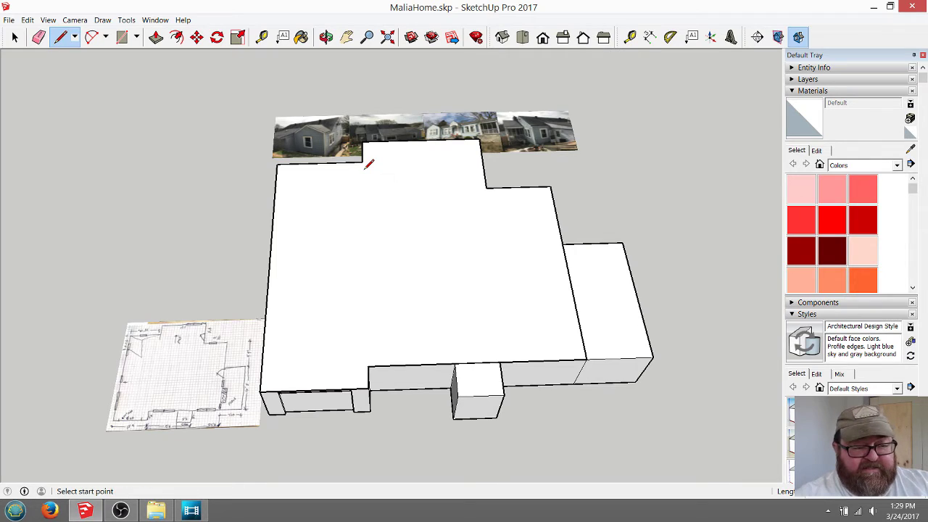
left_click(362, 141)
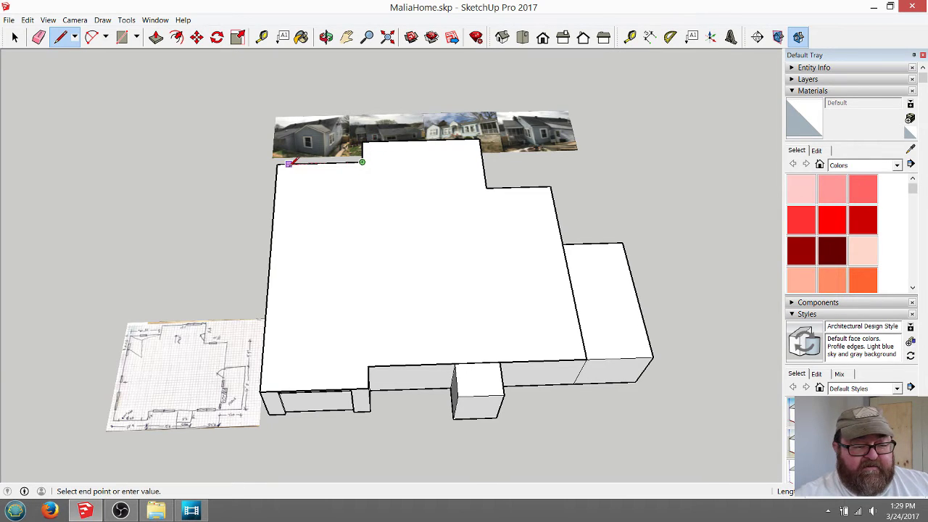
left_click(261, 390)
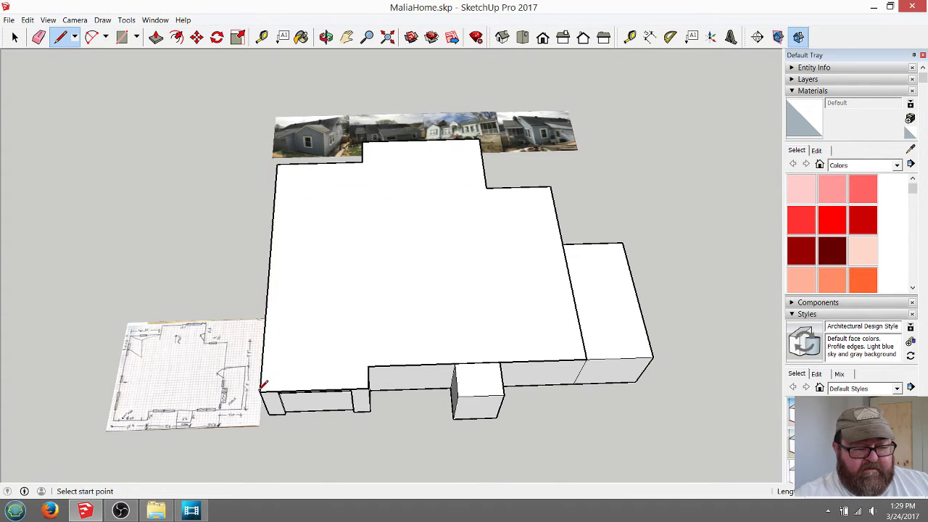
- Pull the traced outline face up with Push/Pull to form an upper level roughly as tall as the block below
key("space")
left_click(356, 251)
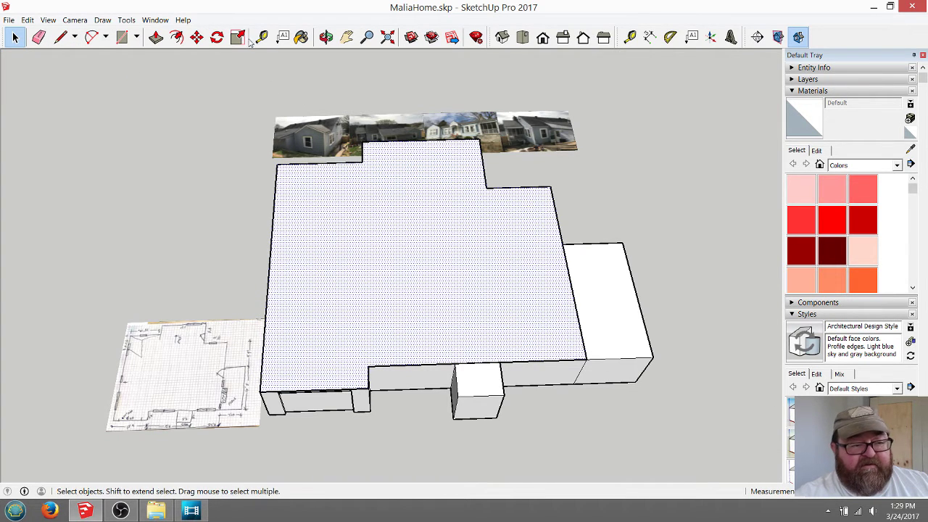
left_click(156, 37)
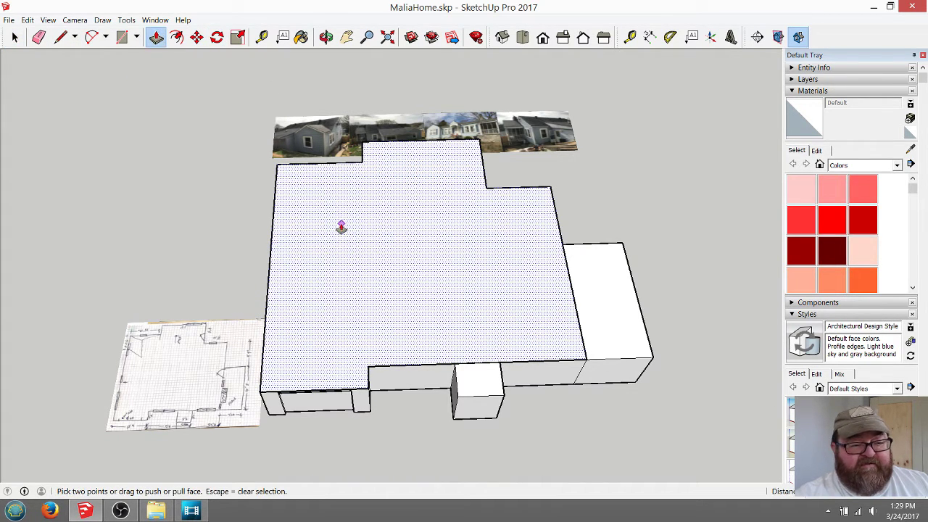
left_click_drag(341, 227, 343, 197)
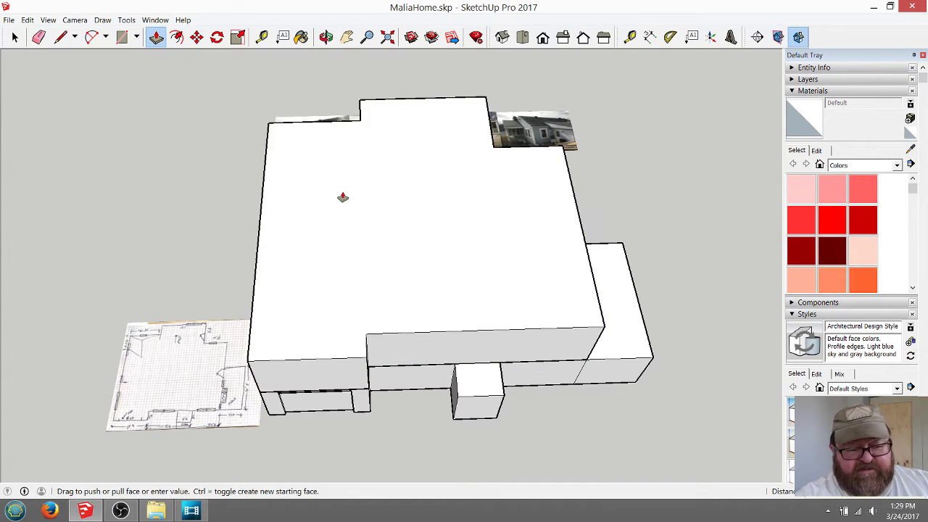
- Select all the geometry of the upper level without the lower block and make it a separate group
left_click(325, 37)
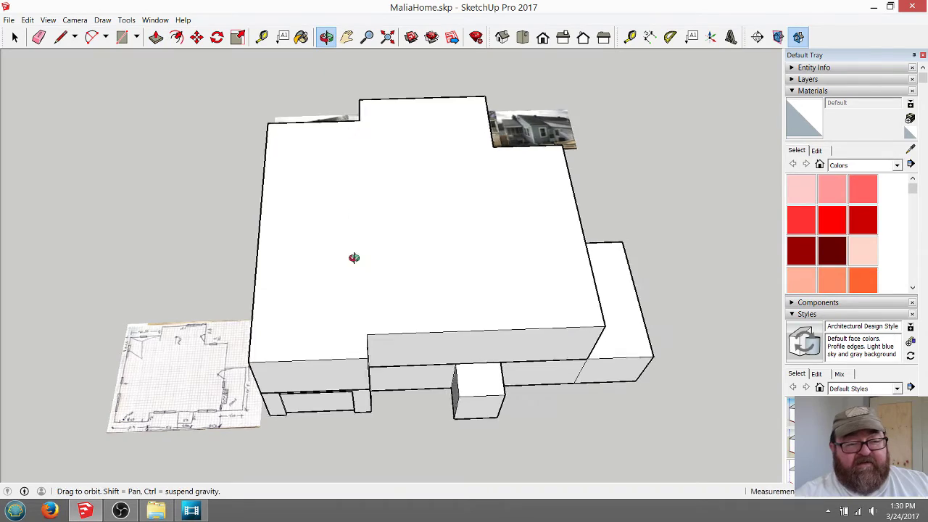
left_click_drag(352, 258, 480, 129)
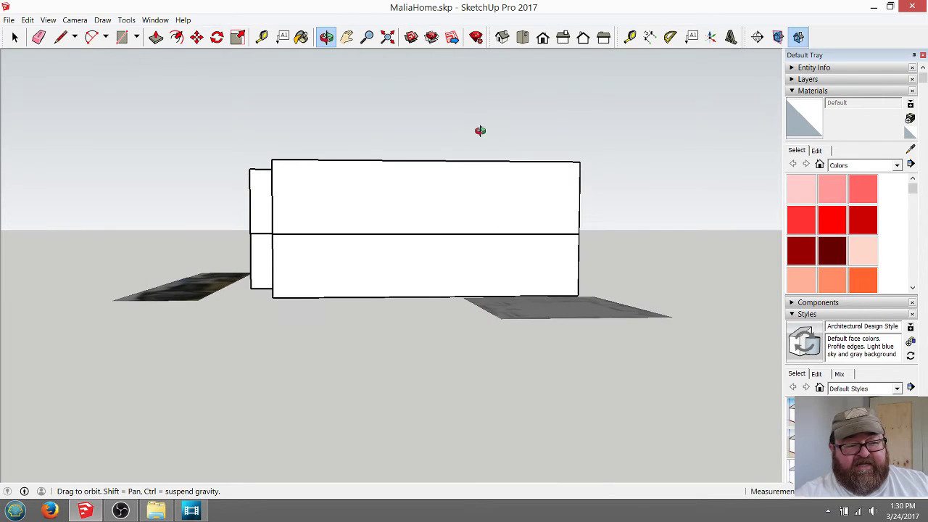
left_click(15, 37)
left_click_drag(228, 98, 622, 244)
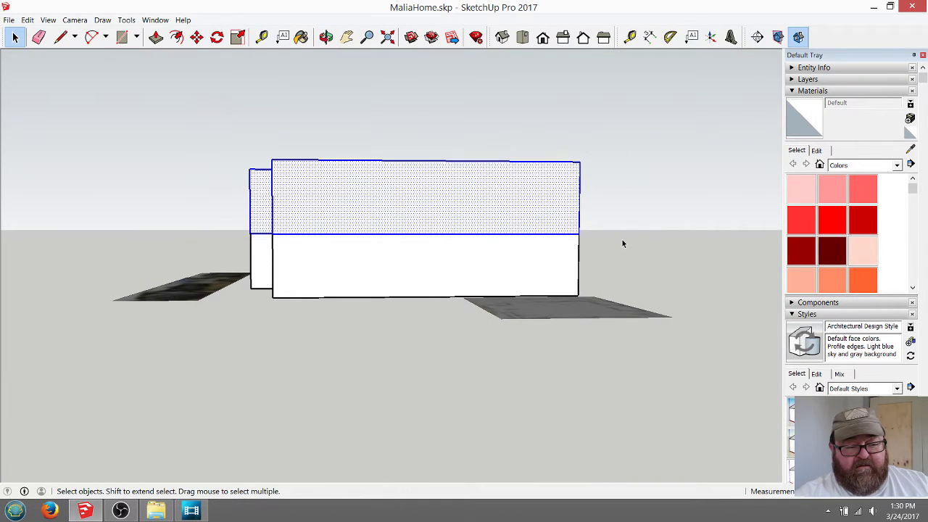
left_click(326, 37)
left_click_drag(545, 189, 235, 289)
left_click_drag(559, 287, 275, 140)
left_click(15, 37)
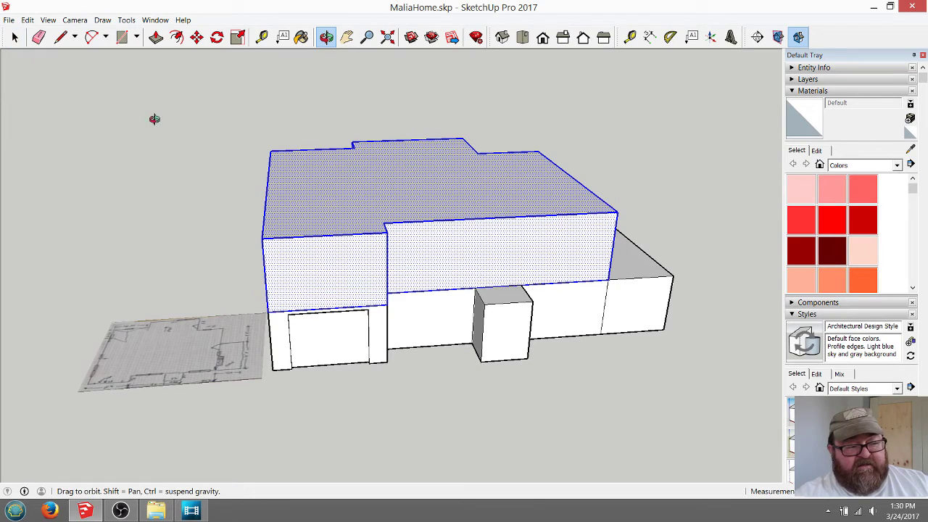
left_click(14, 37)
right_click(327, 188)
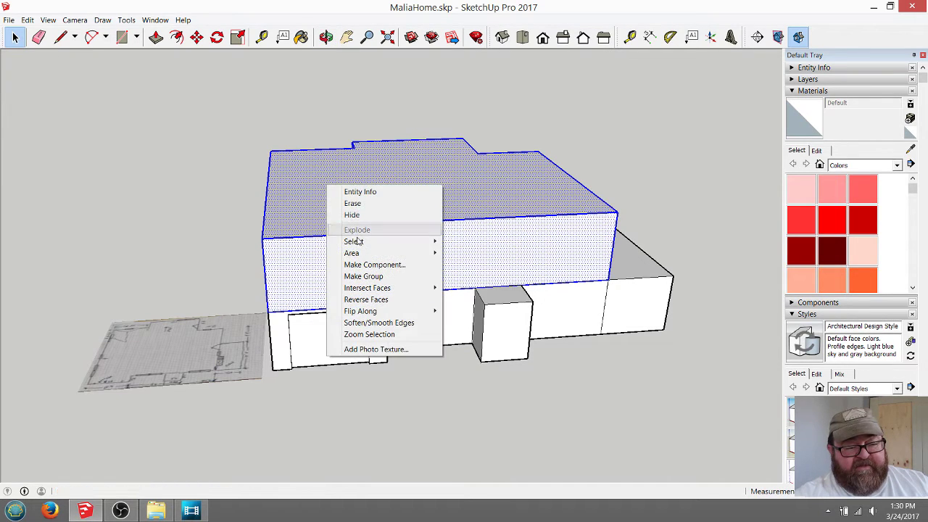
left_click(373, 277)
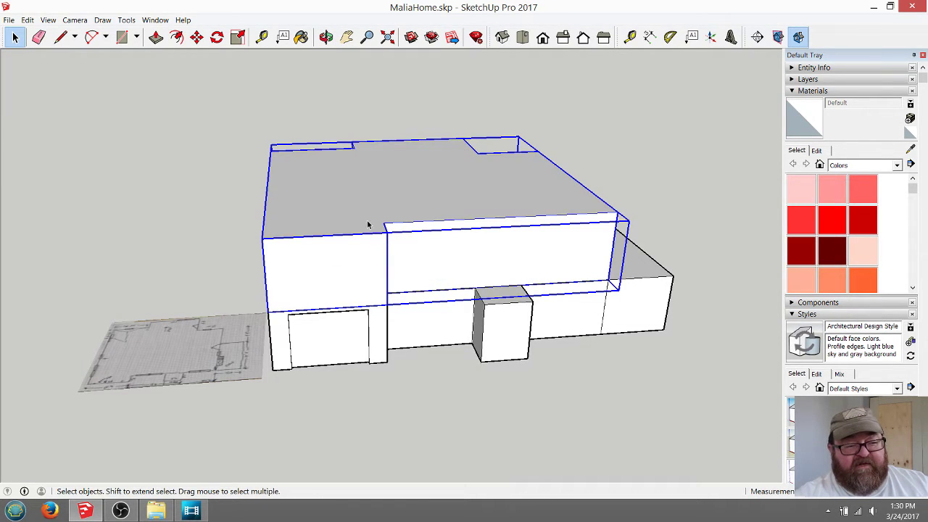
left_click(240, 193)
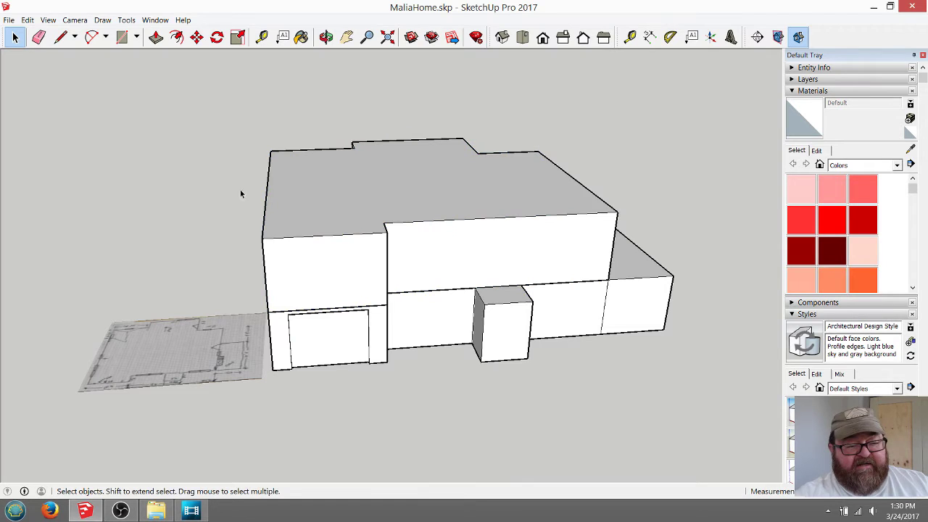
- Open the upper-level group for editing and offset its top face slightly inward to outline thin perimeter walls
left_click(327, 37)
left_click_drag(384, 213, 369, 278)
left_click(15, 37)
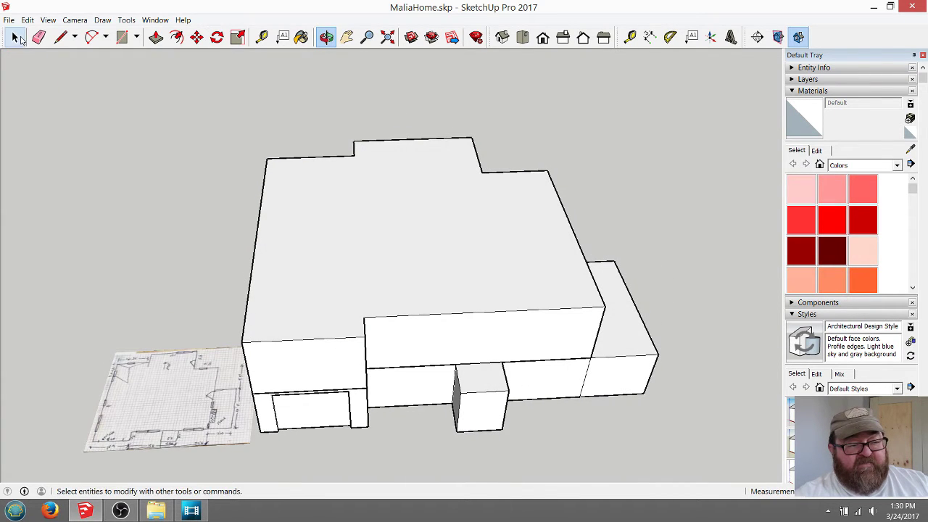
double_click(419, 262)
left_click(326, 37)
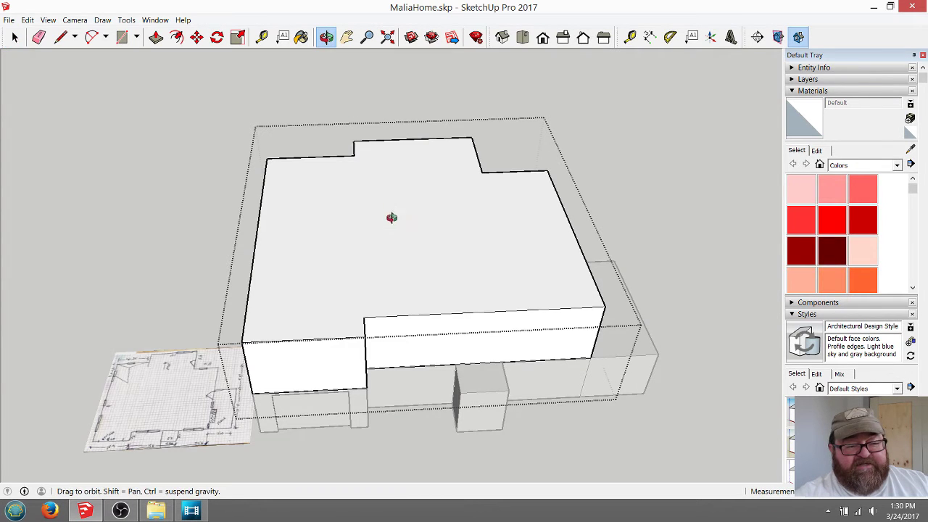
left_click_drag(385, 215, 406, 254)
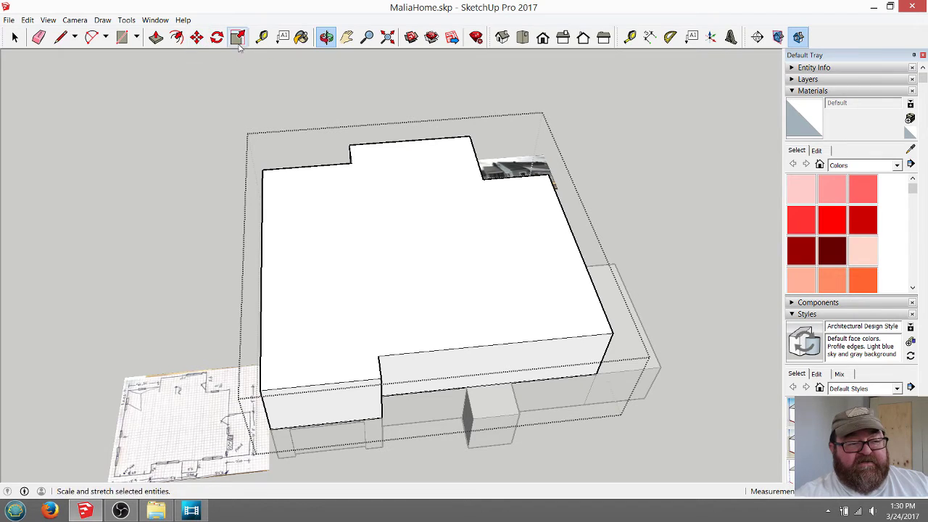
left_click(176, 37)
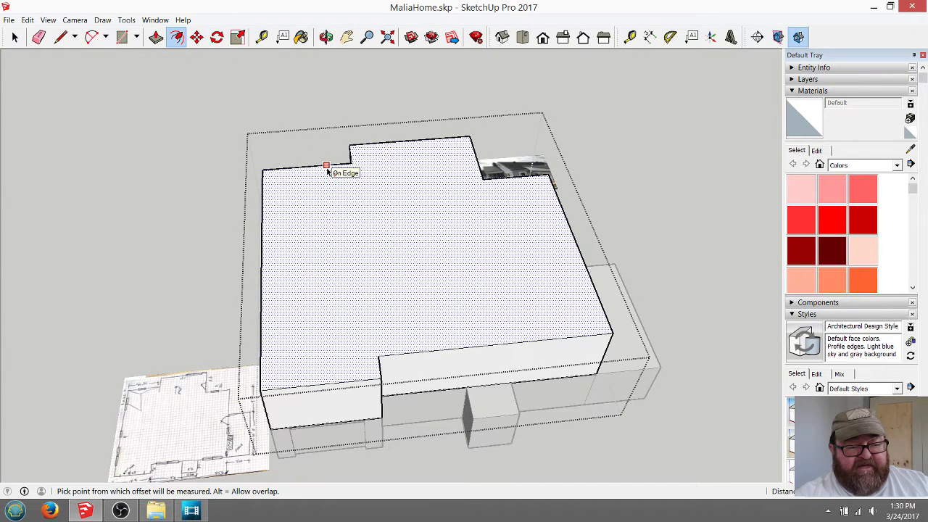
left_click(327, 166)
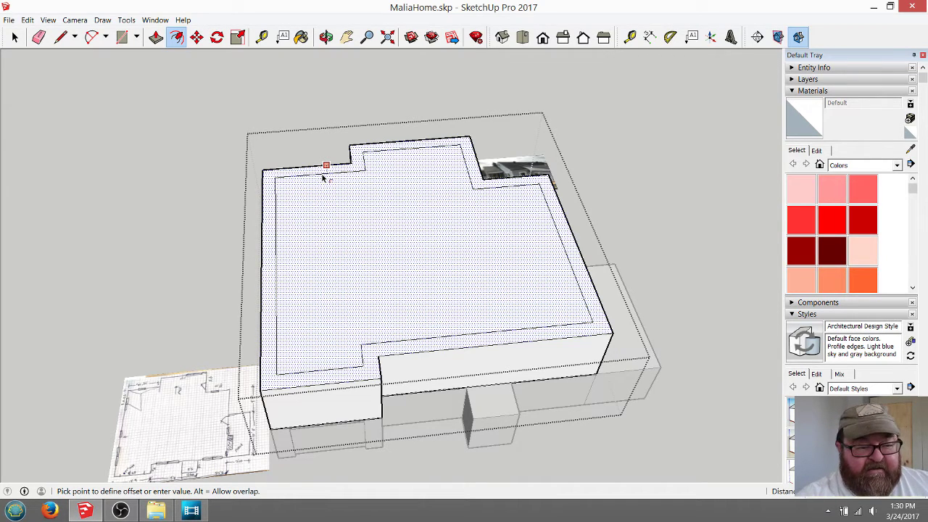
key("Escape")
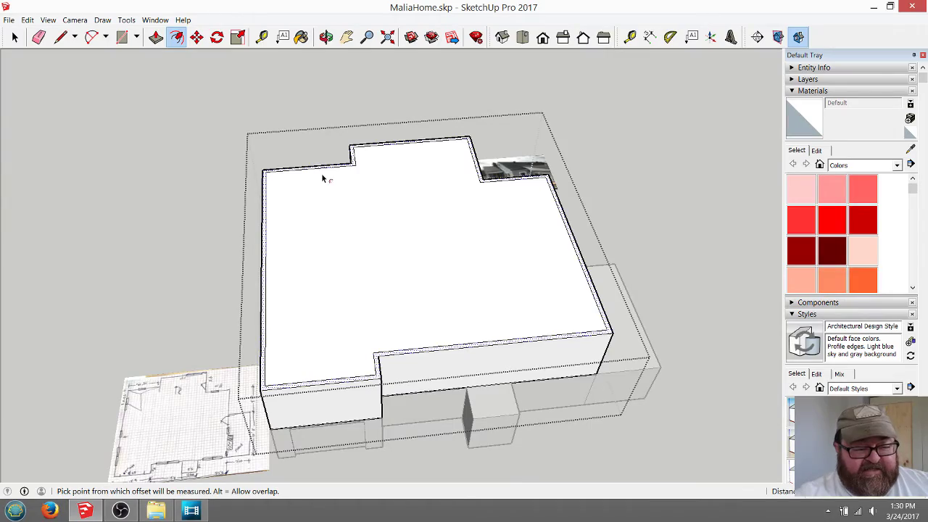
scroll(370, 392, "up", 6)
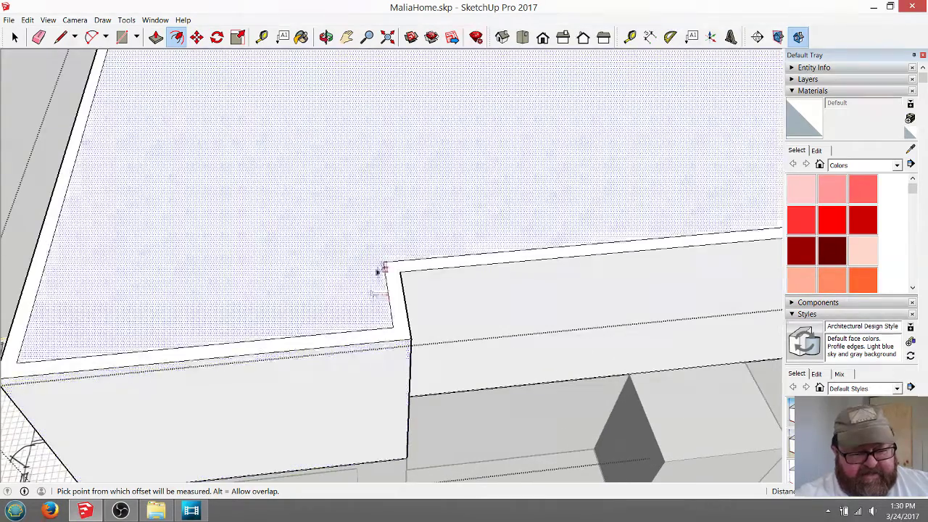
scroll(377, 272, "down", 8)
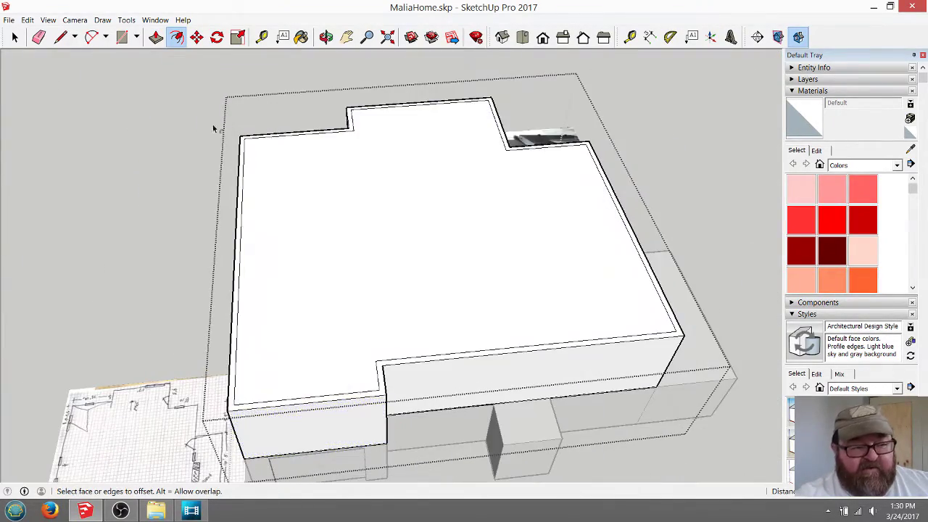
- Push the inner top face down through the full height of the upper level, leaving only the perimeter walls
left_click(156, 36)
left_click_drag(390, 201, 388, 240)
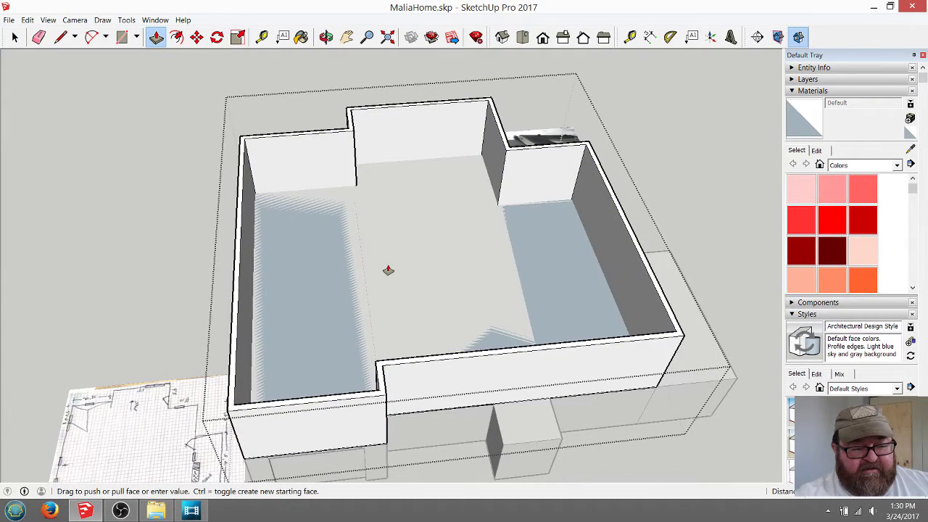
left_click(388, 269)
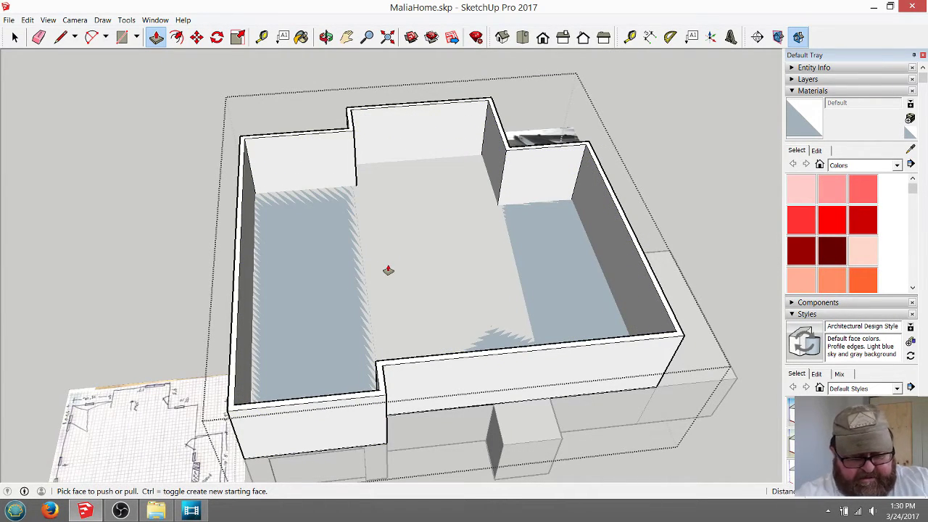
left_click(387, 269)
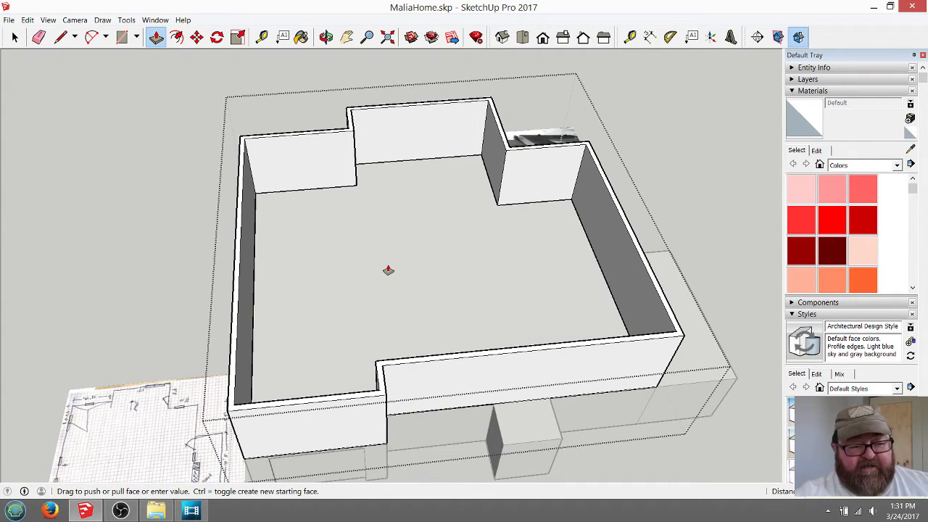
- Examine the reference photos of the screened porch and rear gable, and the hollowed upper level from the rear
left_click(325, 36)
left_click_drag(511, 283, 242, 278)
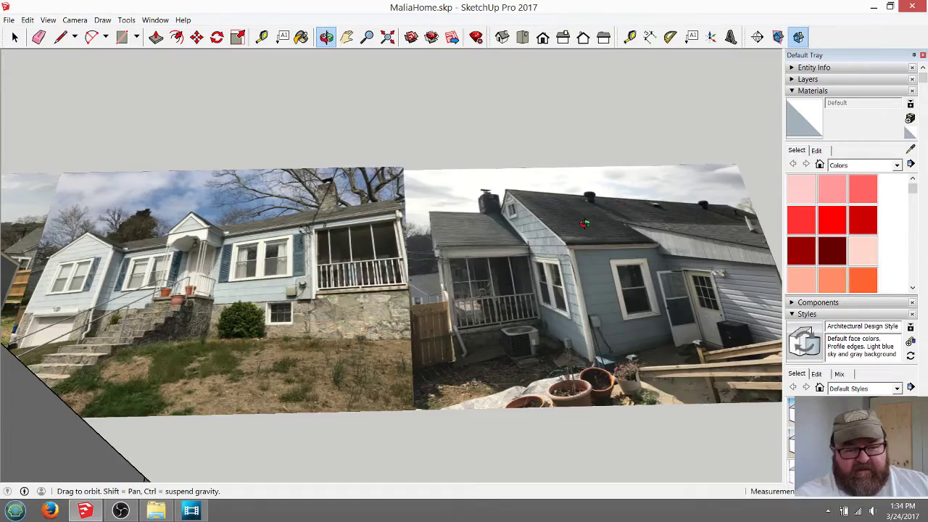
scroll(580, 221, "up", 5)
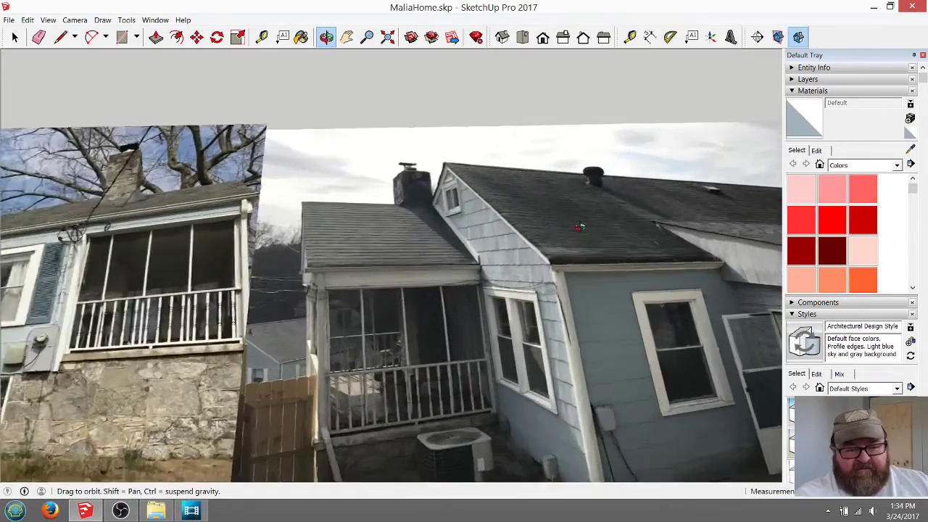
left_click_drag(580, 227, 322, 282)
scroll(622, 240, "down", 4)
scroll(322, 282, "up", 3)
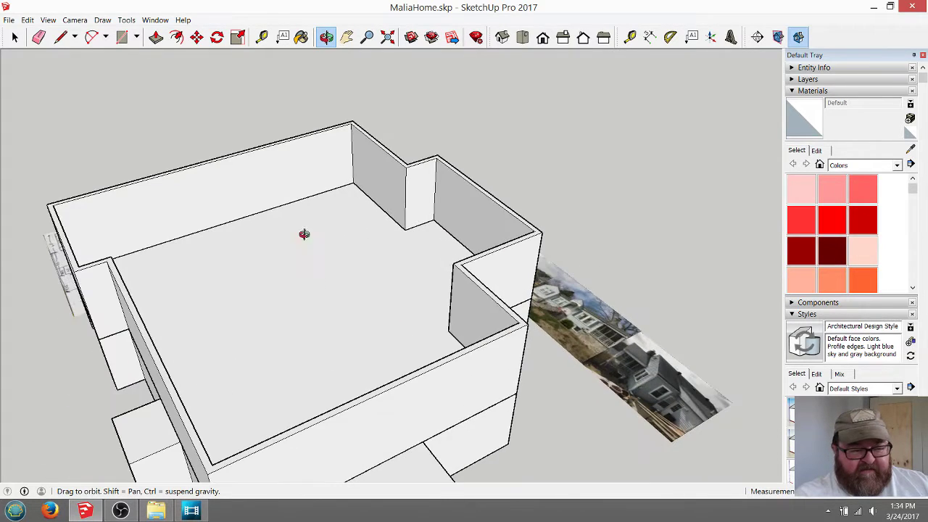
- Place two parallel guide lines across the upper level, one through the notched wall corner and one along the opposite long wall
key("t")
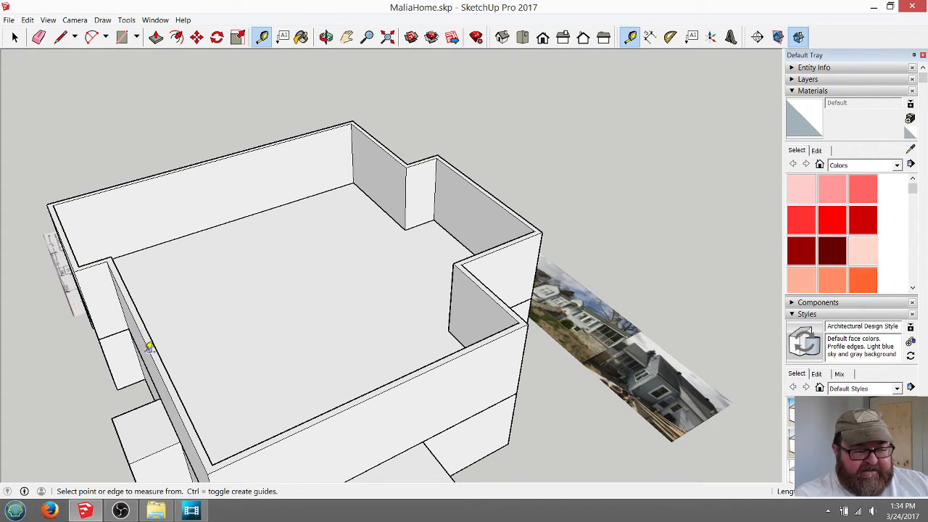
left_click(148, 350)
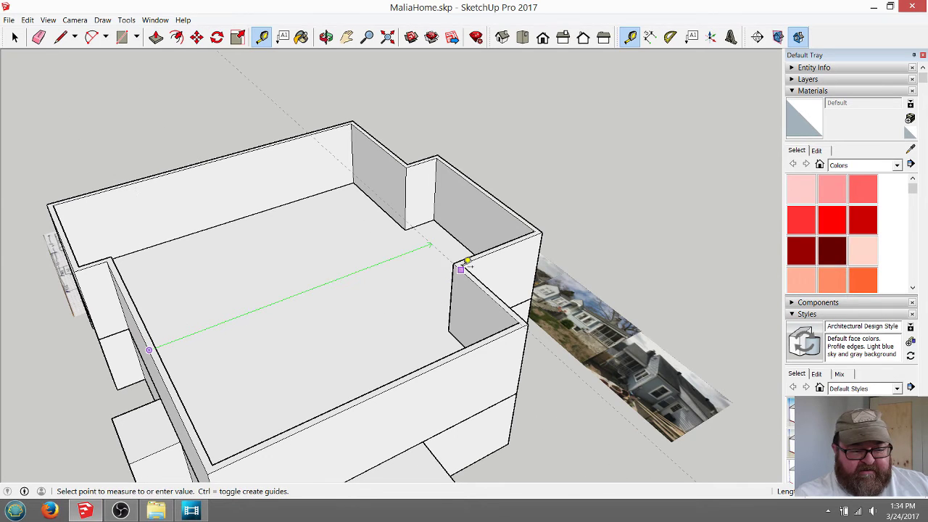
left_click(461, 265)
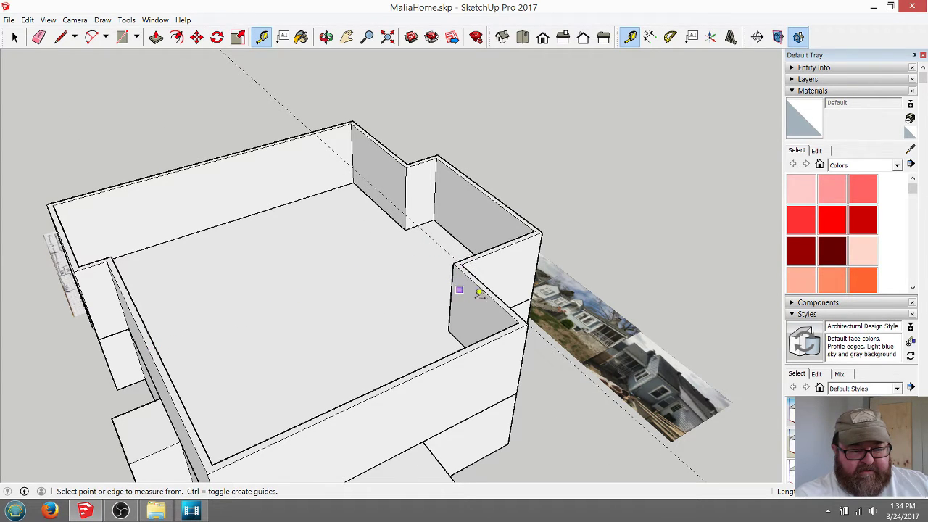
left_click(444, 246)
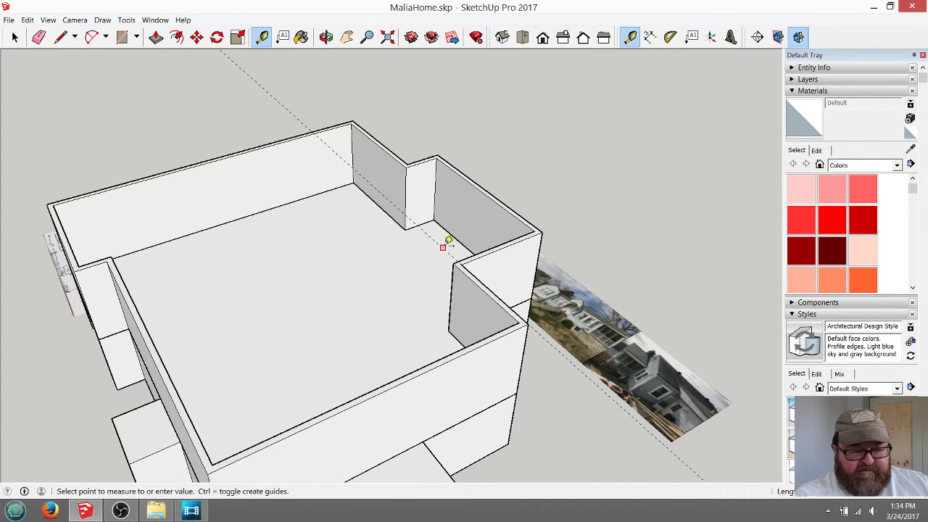
left_click(153, 356)
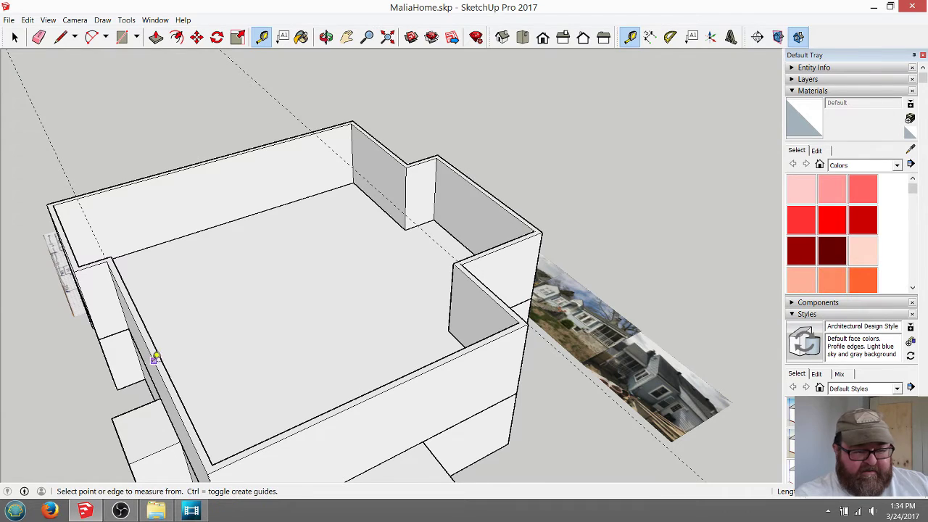
- Examine the upper-level walls and guide lines from all sides, and the reference photo of the screened porch and adjoining gable roof
left_click(326, 37)
left_click_drag(406, 391, 290, 304)
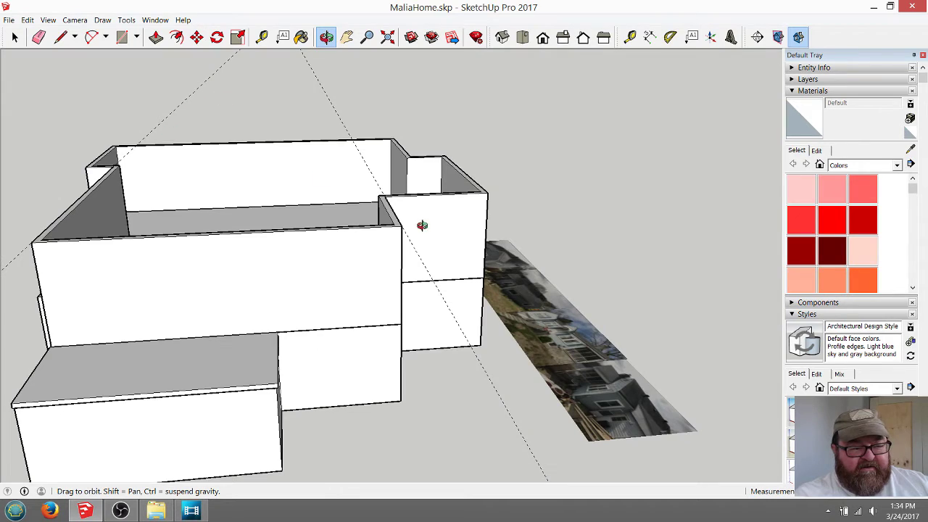
left_click_drag(177, 238, 608, 317)
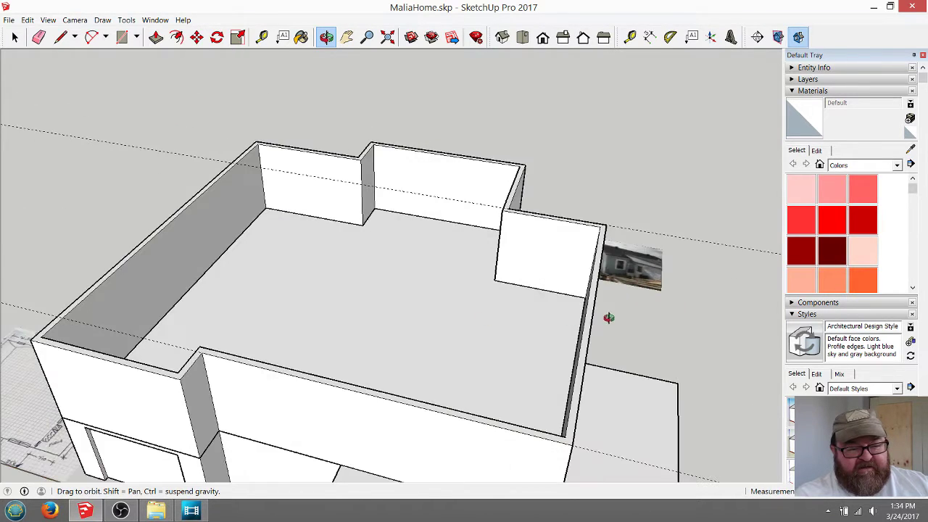
left_click_drag(306, 402, 462, 265)
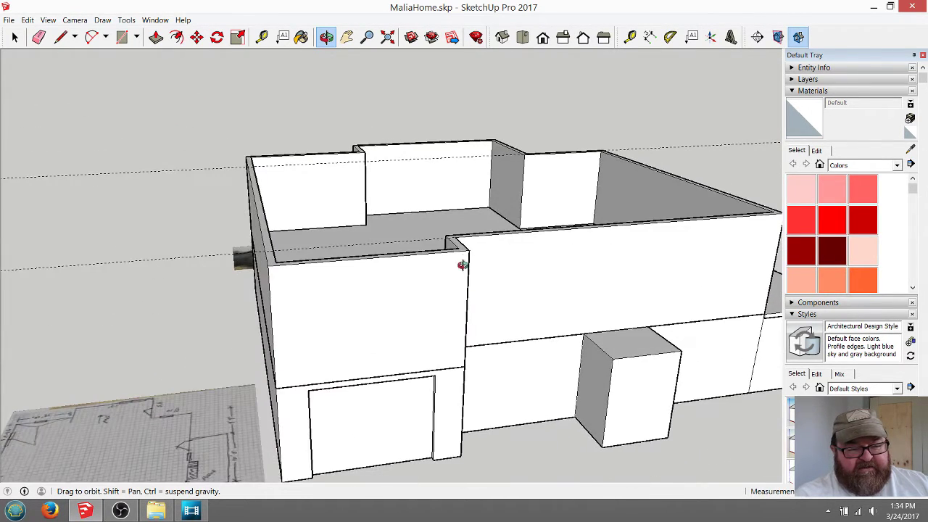
left_click_drag(241, 227, 225, 289)
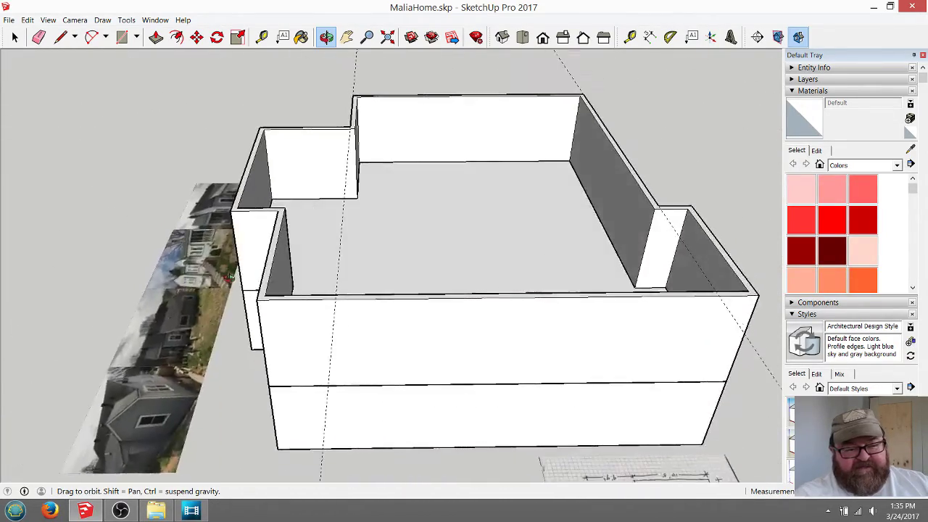
left_click_drag(304, 311, 268, 301)
mouse_move(330, 308)
left_mouse_down()
mouse_move(372, 277)
mouse_move(367, 296)
mouse_move(332, 296)
left_mouse_up()
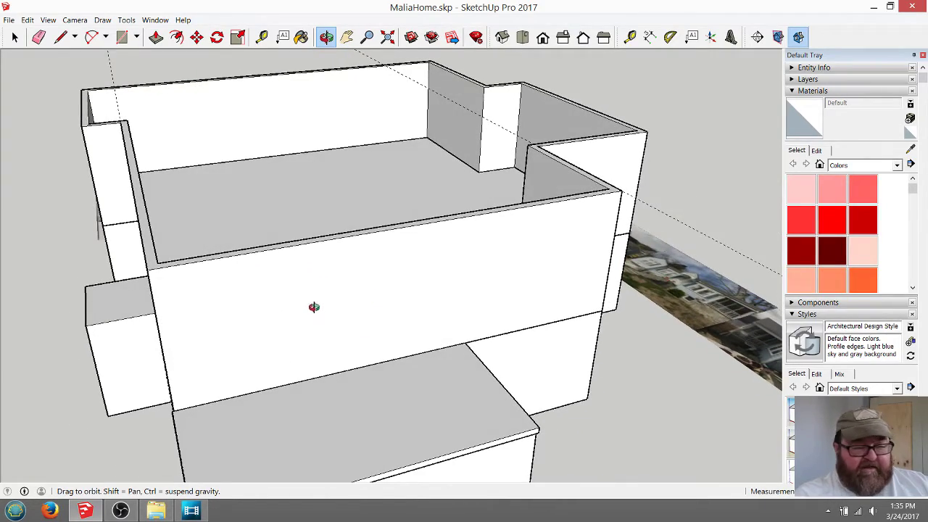
left_click_drag(248, 305, 388, 387)
scroll(592, 366, "up", 10)
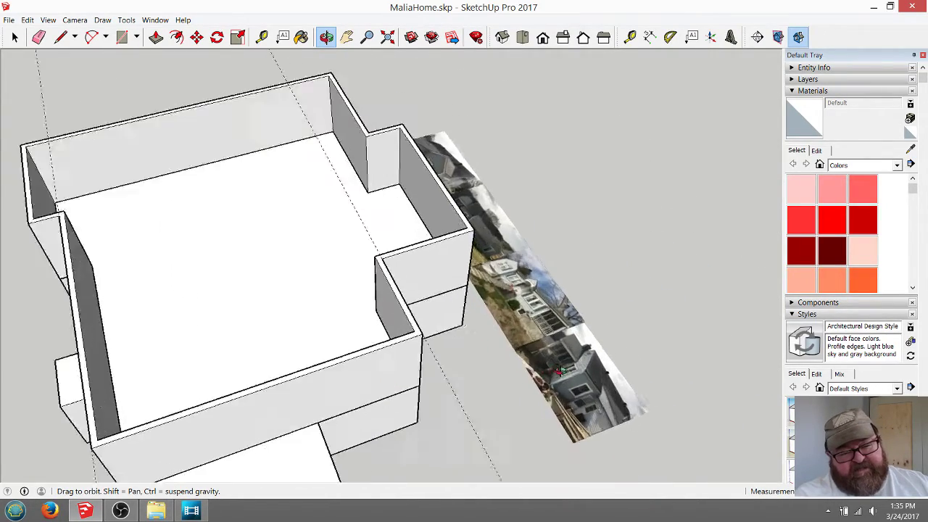
scroll(592, 366, "up", 3)
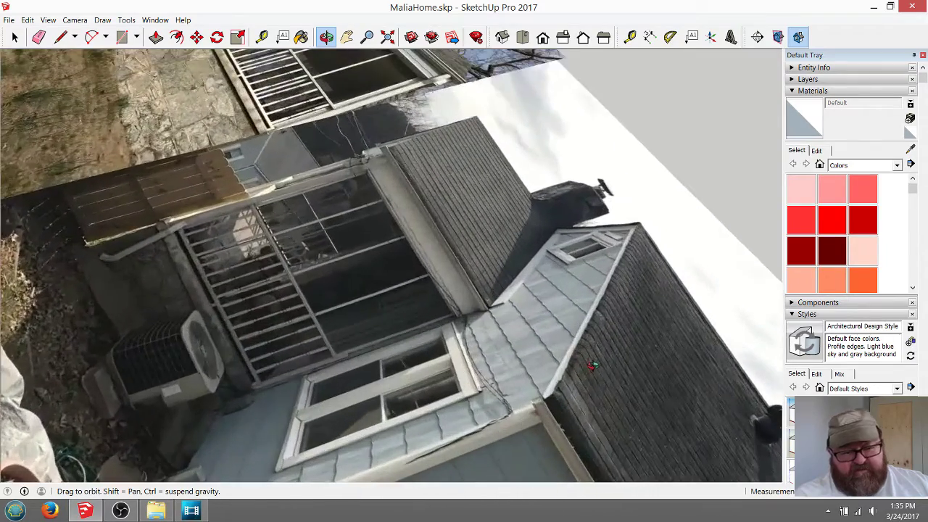
left_click_drag(239, 312, 361, 338)
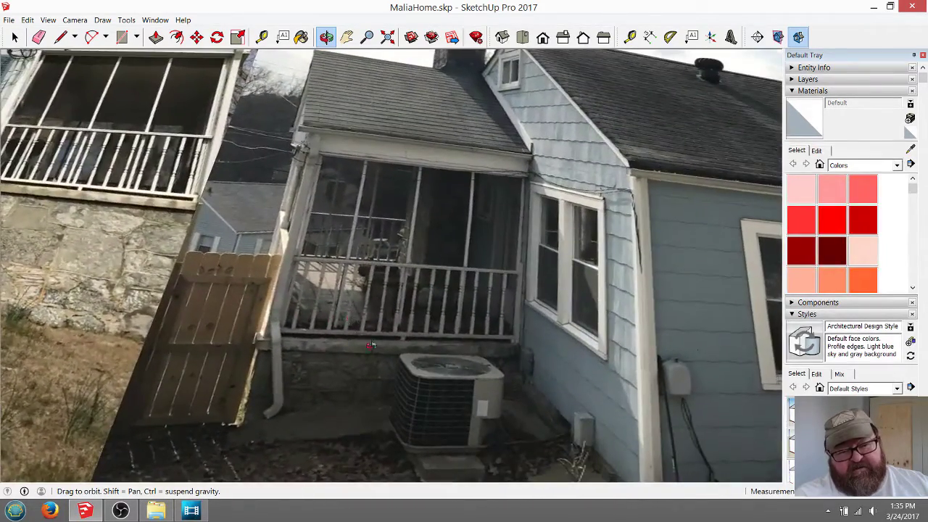
- Examine the gable, porch roof and eave in the reference photo of the house
scroll(376, 366, "down", 3)
scroll(543, 154, "up", 5)
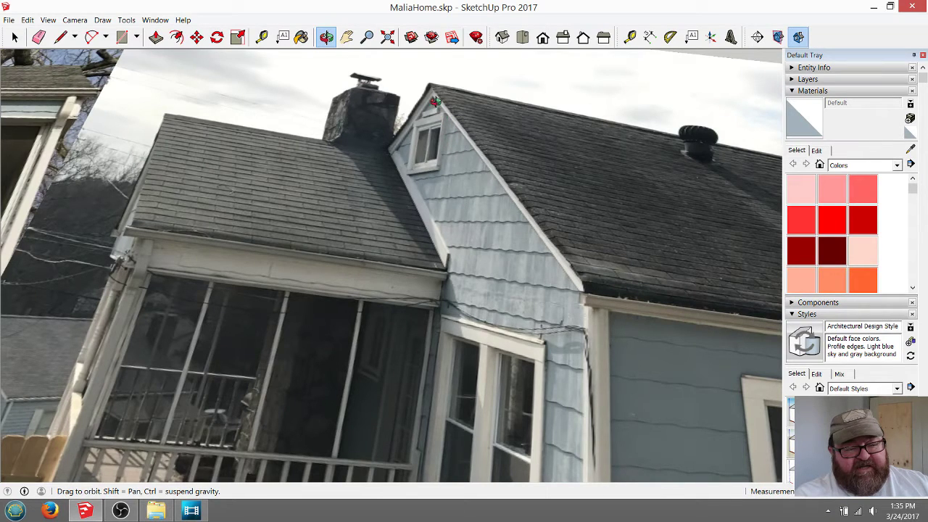
left_click_drag(432, 97, 509, 187)
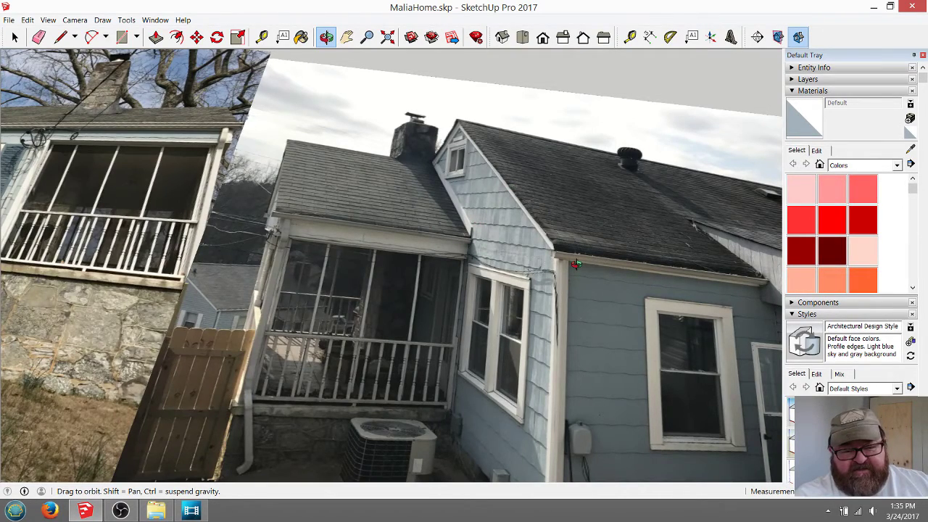
scroll(576, 265, "down", 10)
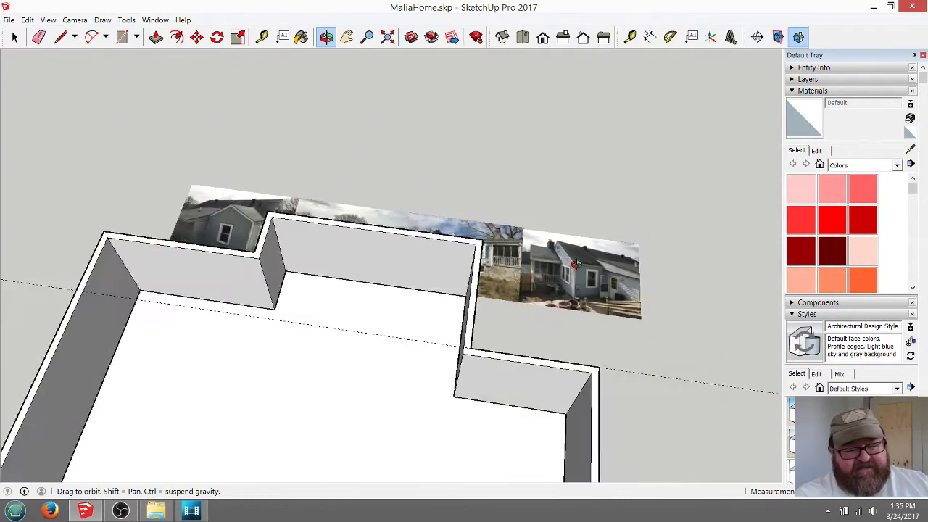
- Draw a short vertical line up from the top outer corner of the long end wall
scroll(576, 265, "down", 3)
left_click_drag(590, 375, 204, 315)
scroll(204, 316, "up", 5)
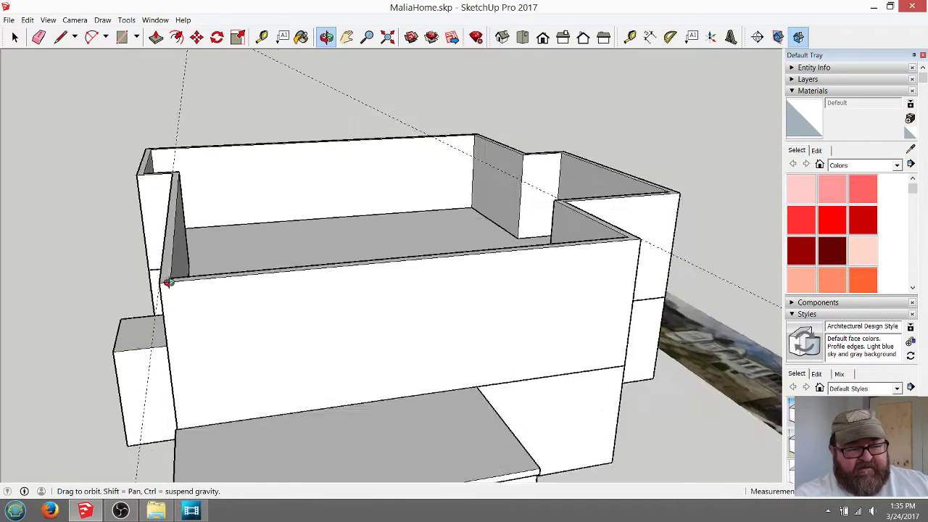
scroll(203, 382, "down", 2)
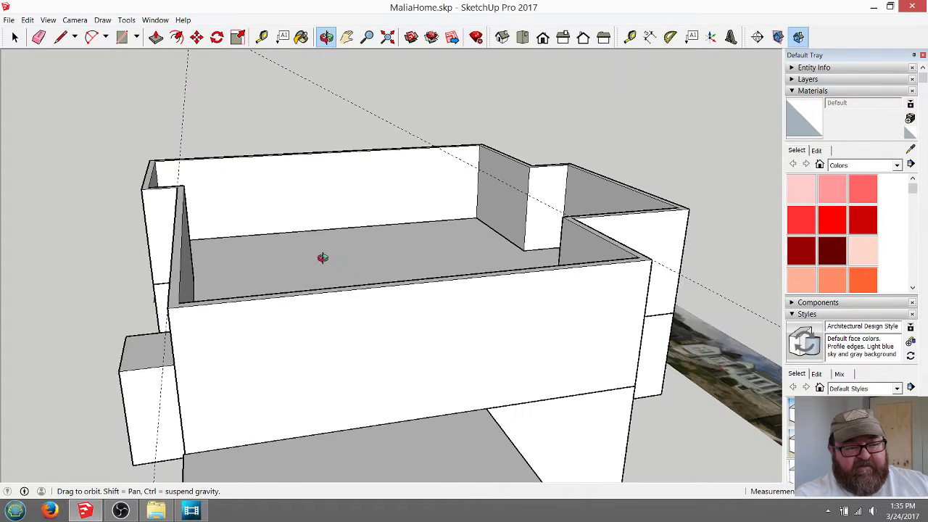
middle_click_drag(365, 358, 365, 358)
scroll(166, 321, "up", 4)
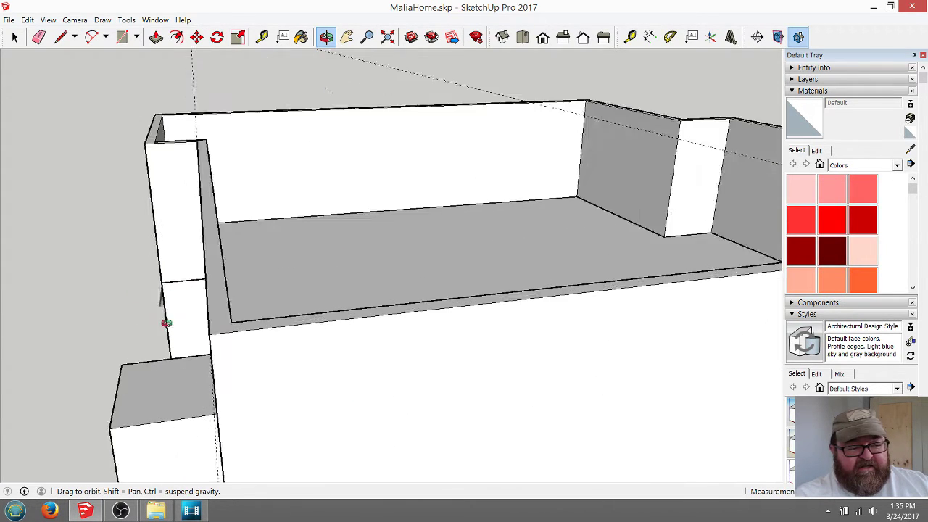
scroll(274, 306, "down", 2)
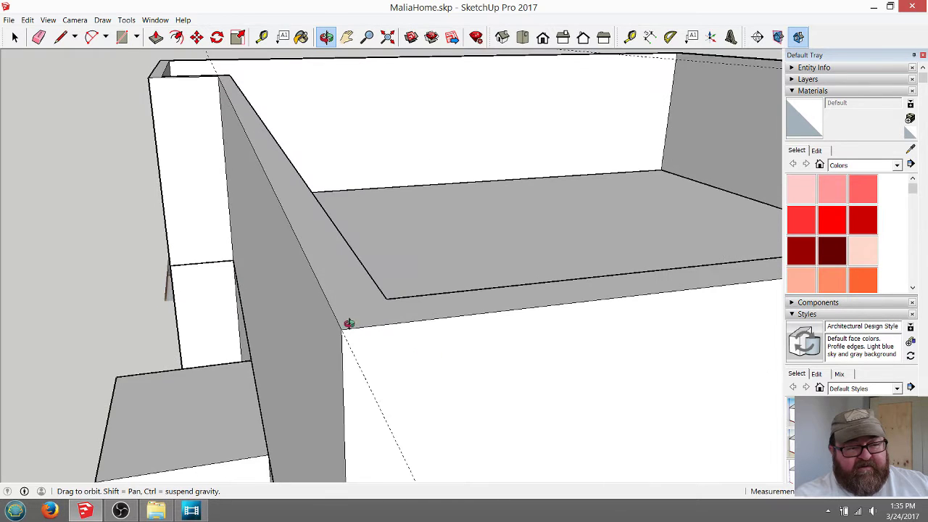
middle_click_drag(349, 323, 329, 345)
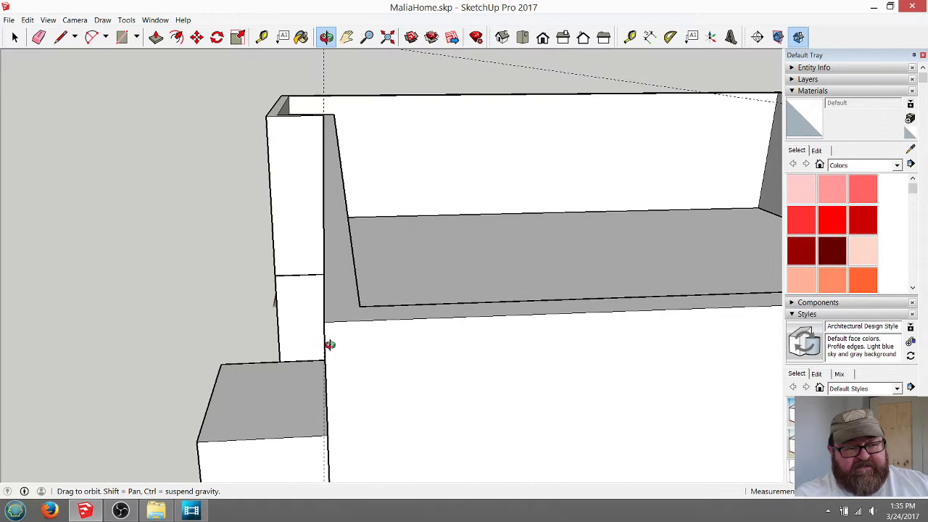
left_click(61, 37)
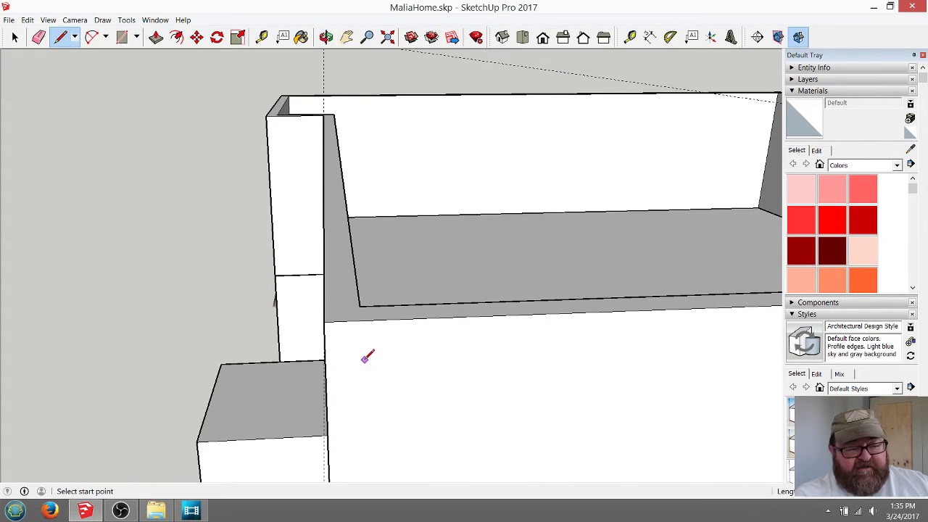
left_click(327, 37)
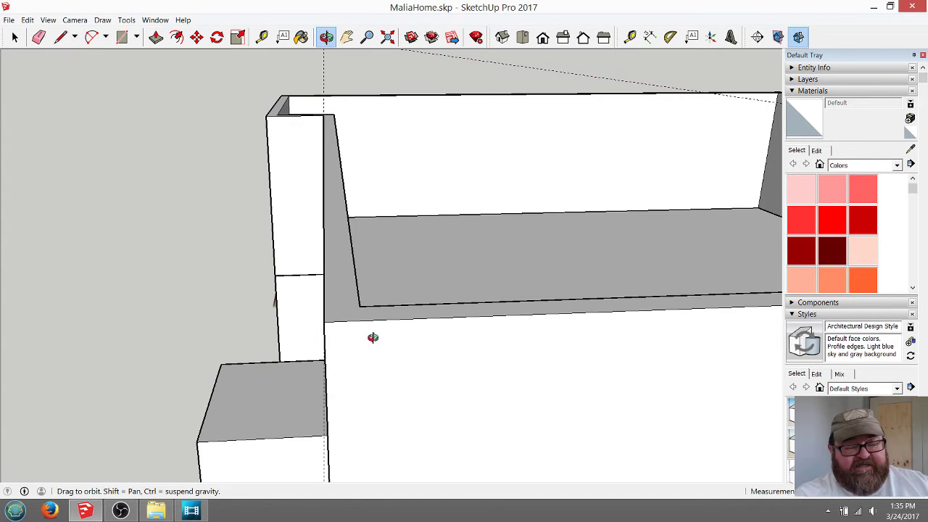
left_click_drag(372, 336, 437, 301)
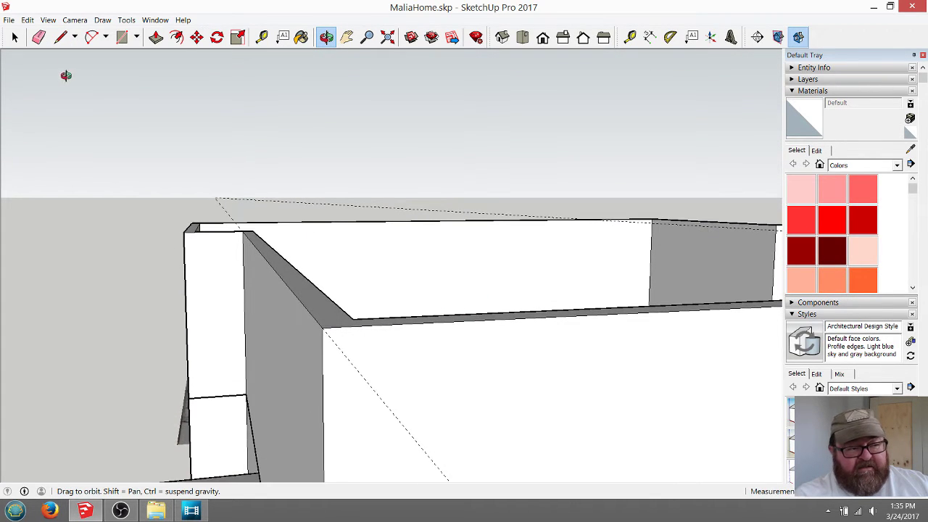
left_click(61, 37)
left_click(322, 327)
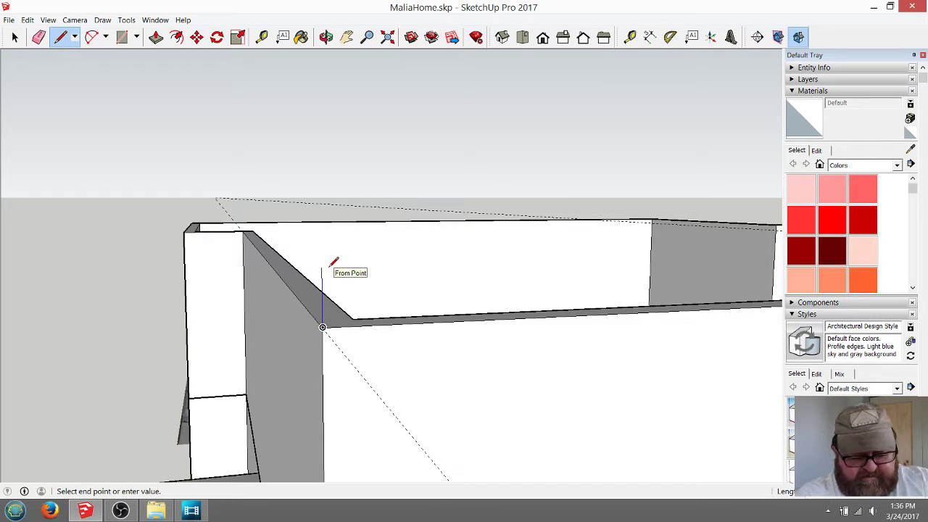
key("Return")
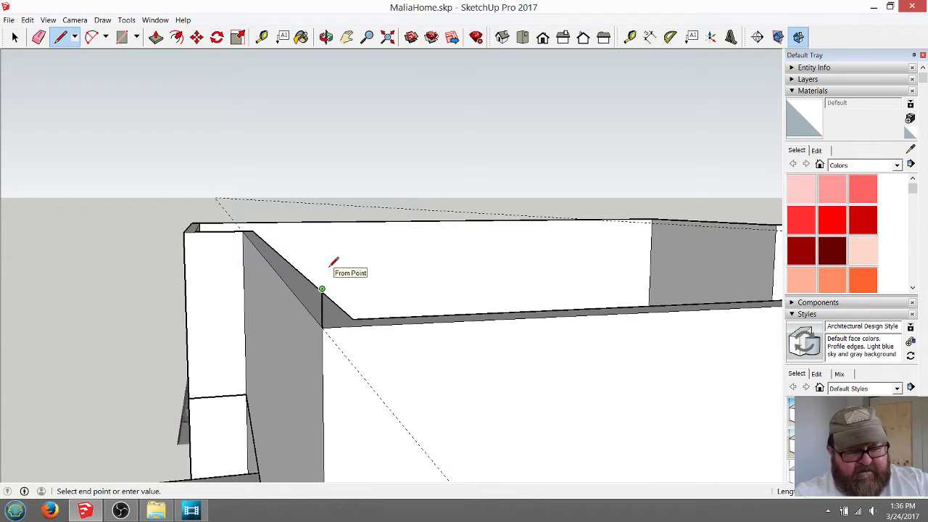
key("Escape")
- Draw a short vertical line at the same wall's opposite top corner and join the tops of both lines with an edge
scroll(145, 338, "down", 6)
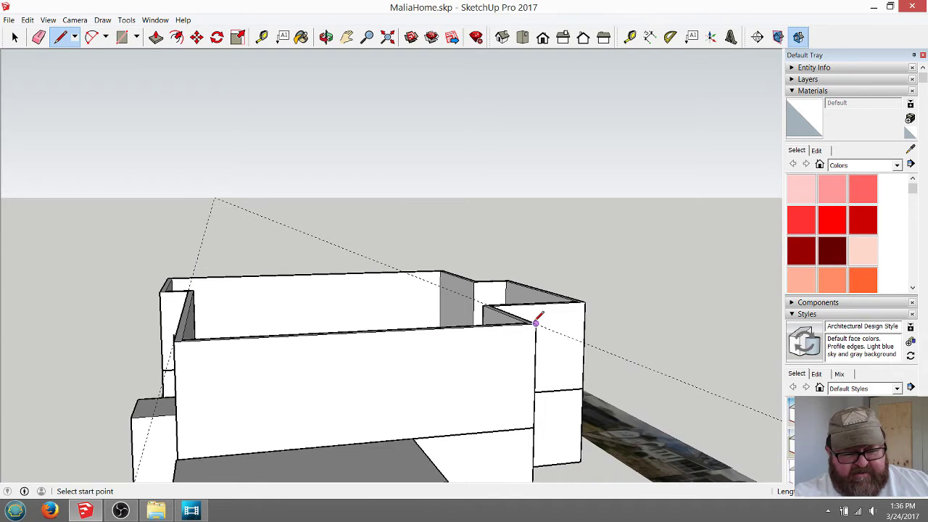
left_click(535, 323)
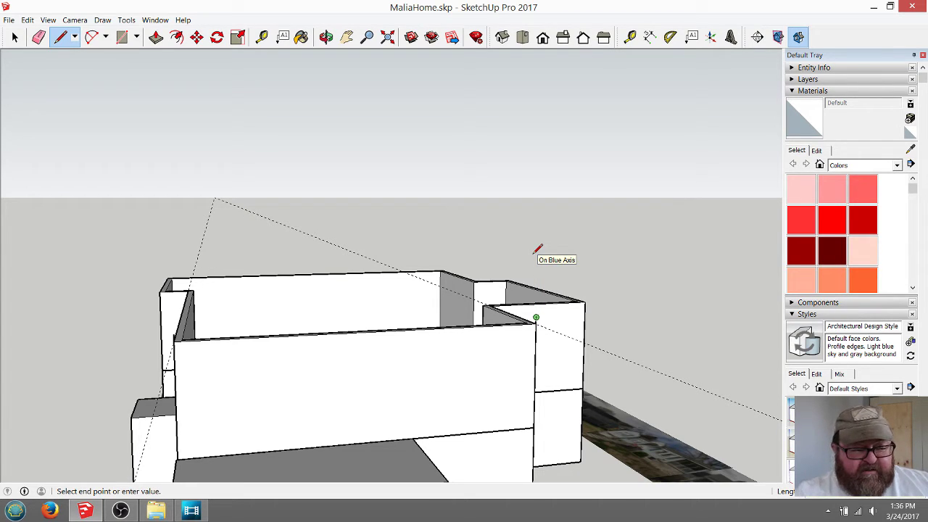
key("Escape")
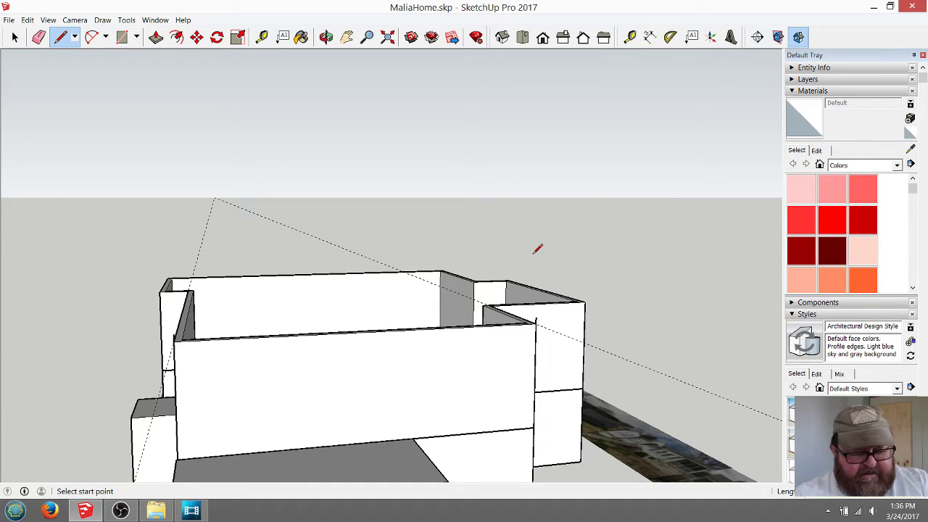
left_click(536, 317)
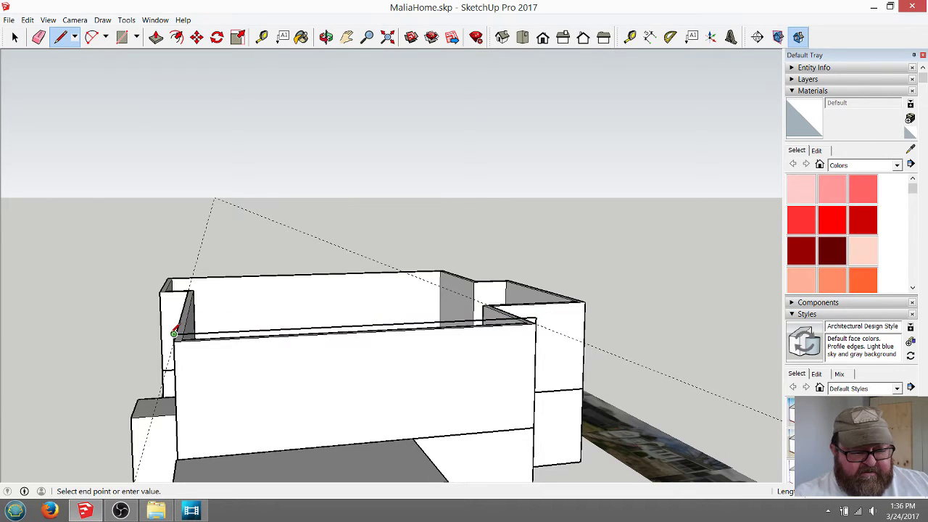
key("Escape")
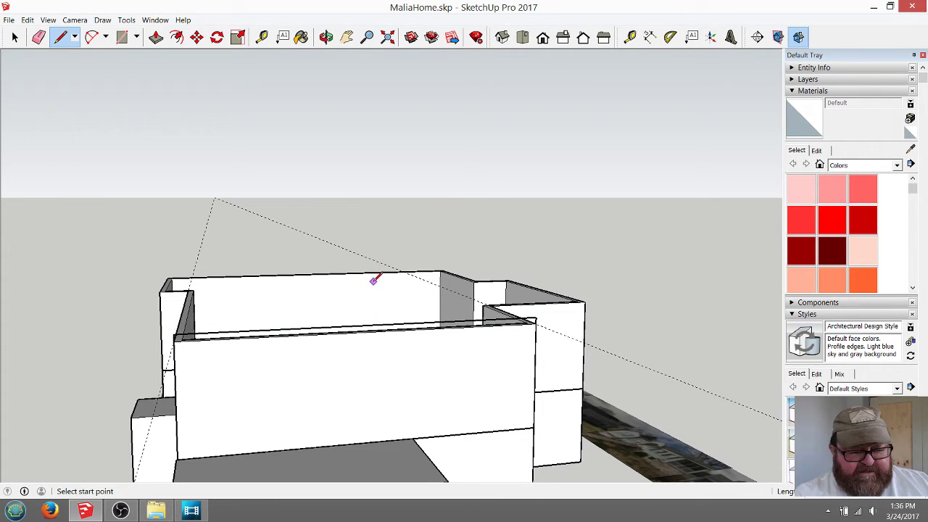
- Draw a vertical line up from the midpoint of the raised edge and connect its top to both ends as a gable triangle
left_click(366, 325)
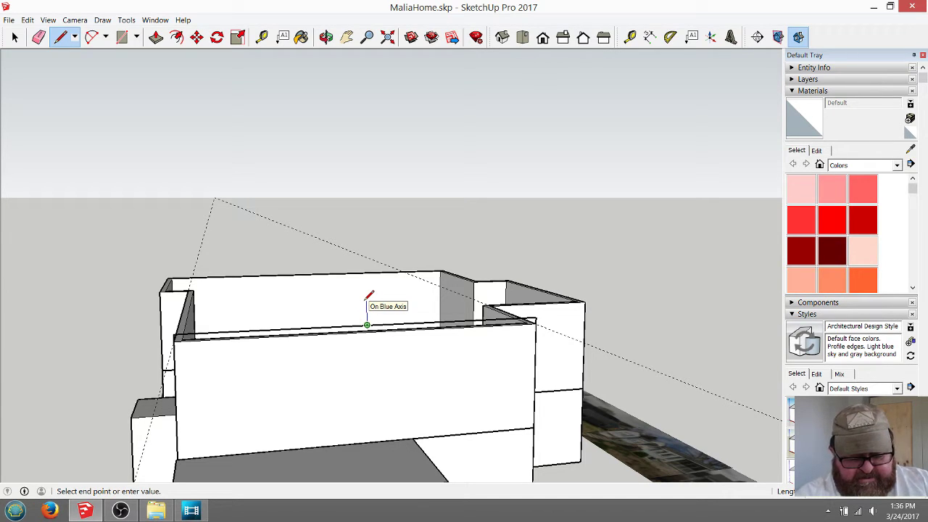
key("Return")
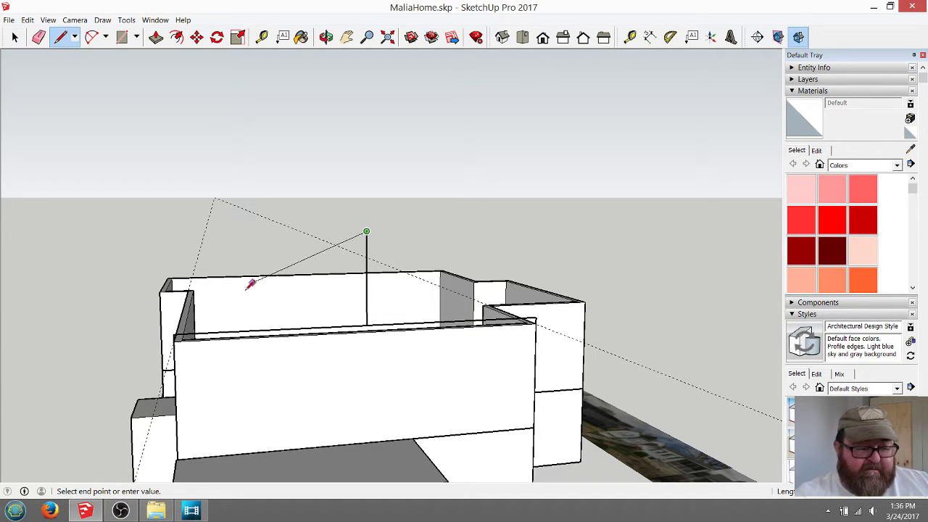
left_click(179, 331)
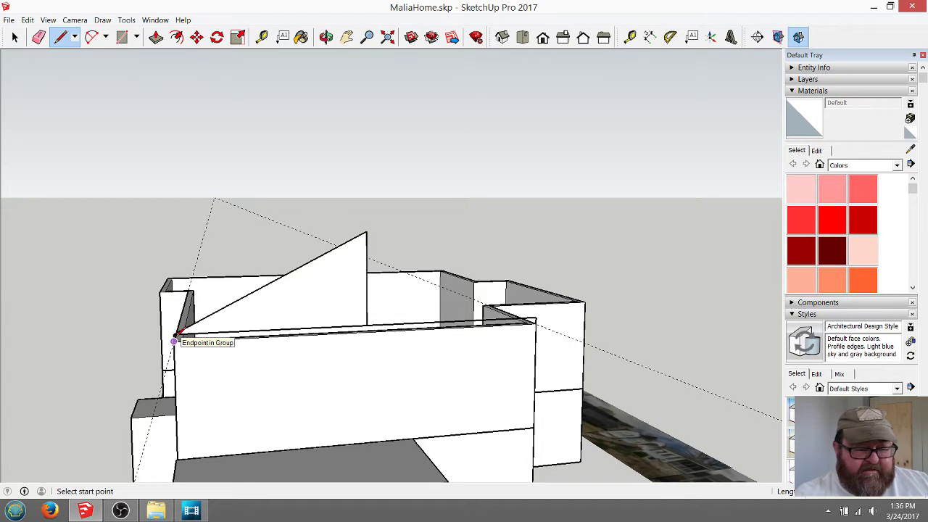
left_click(367, 232)
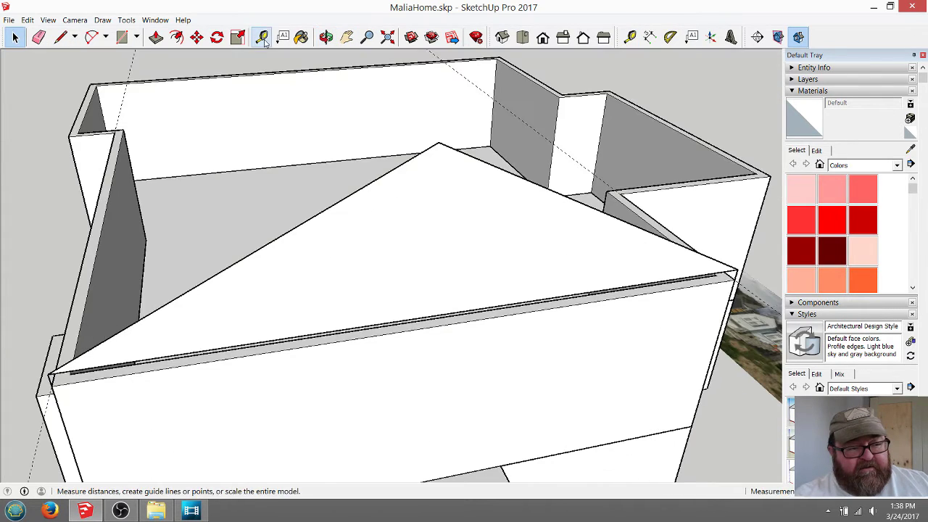
- Make a group of the gable triangle and its short corner lines
left_click(326, 37)
left_click_drag(648, 307, 237, 190)
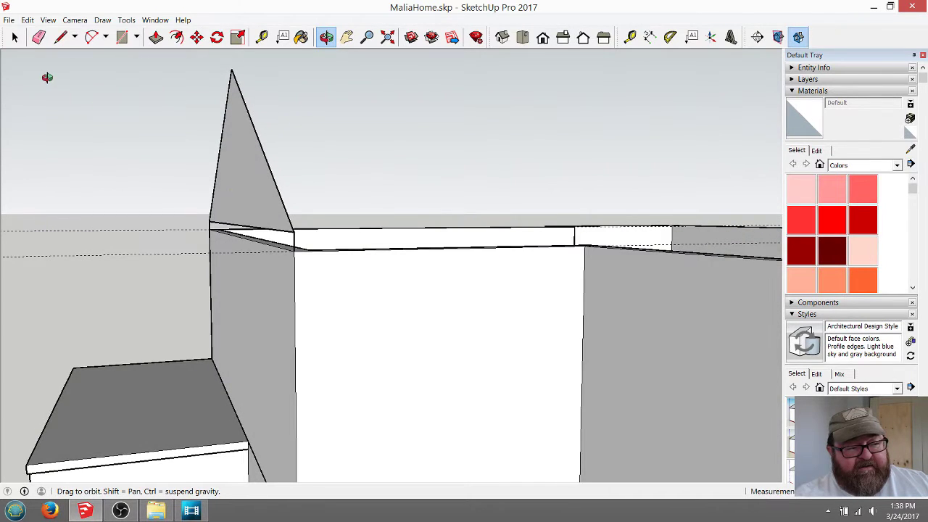
key("space")
left_click_drag(175, 62, 345, 276)
right_click(261, 183)
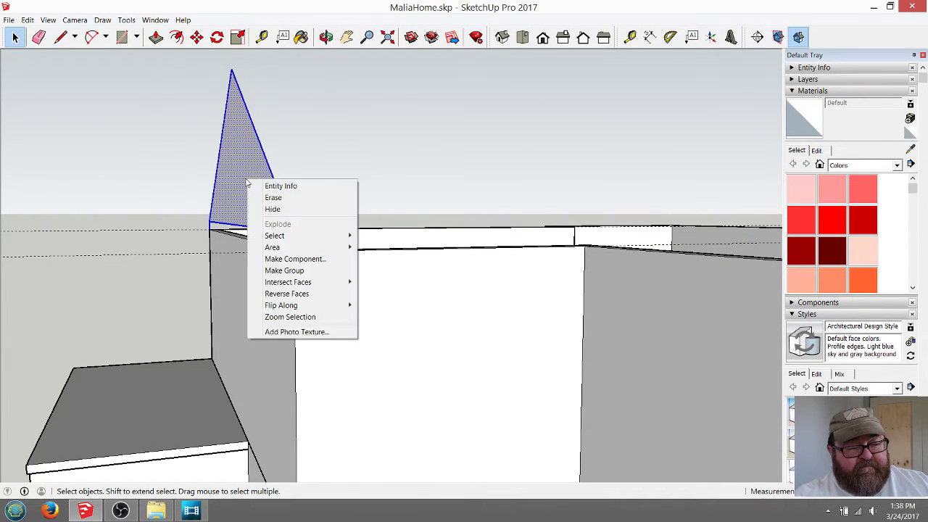
left_click(299, 272)
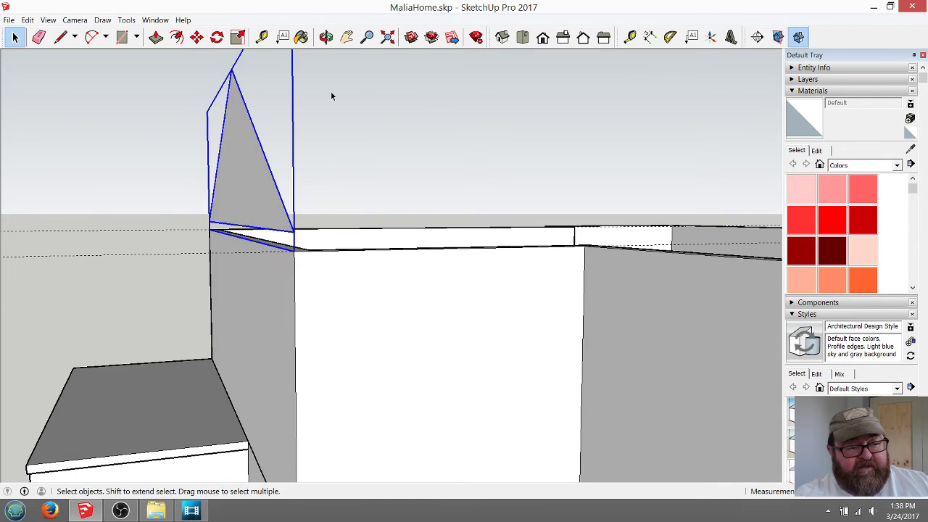
- Open the gable group for editing and select the triangle's bottom edge
left_click(326, 37)
left_click_drag(326, 160, 499, 253)
scroll(216, 239, "down", 3)
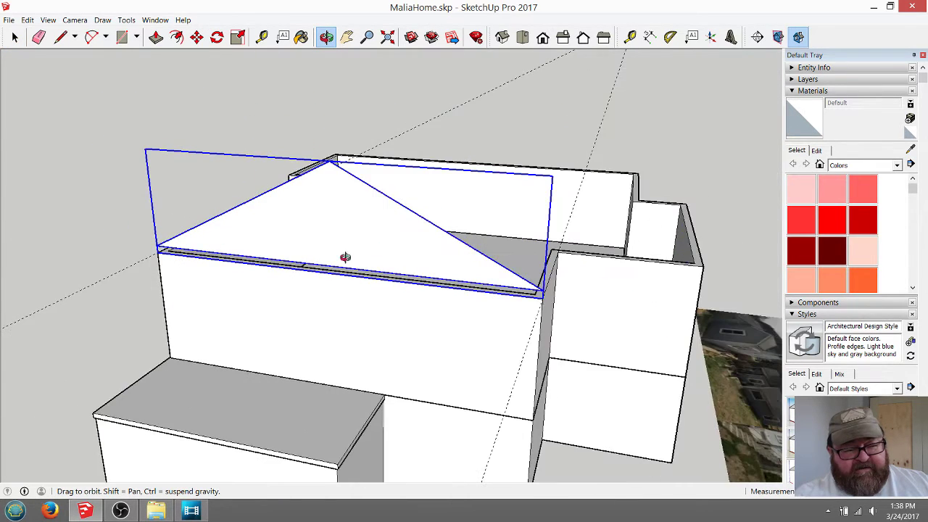
left_click(15, 36)
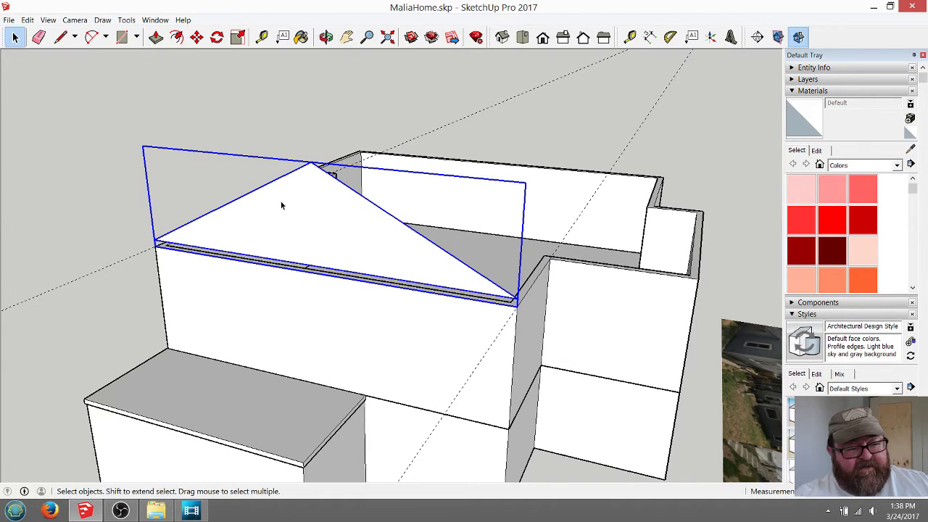
double_click(282, 206)
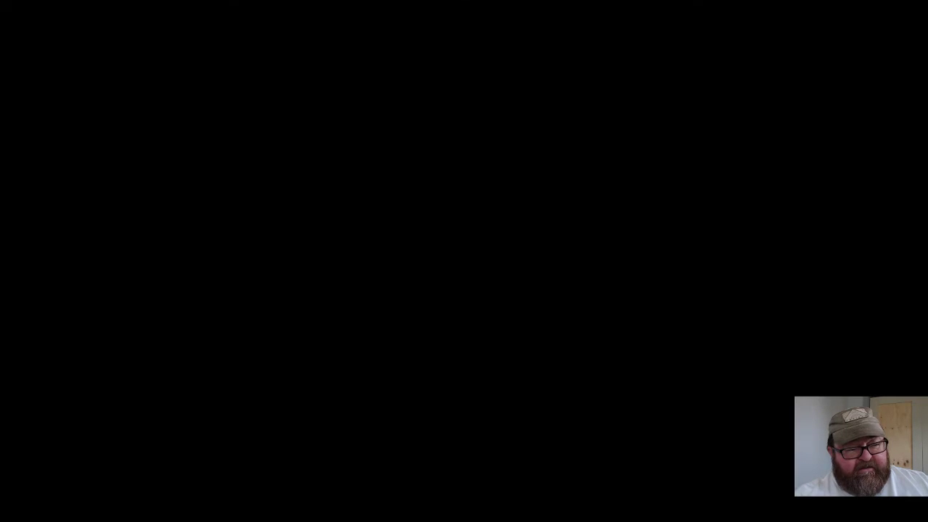
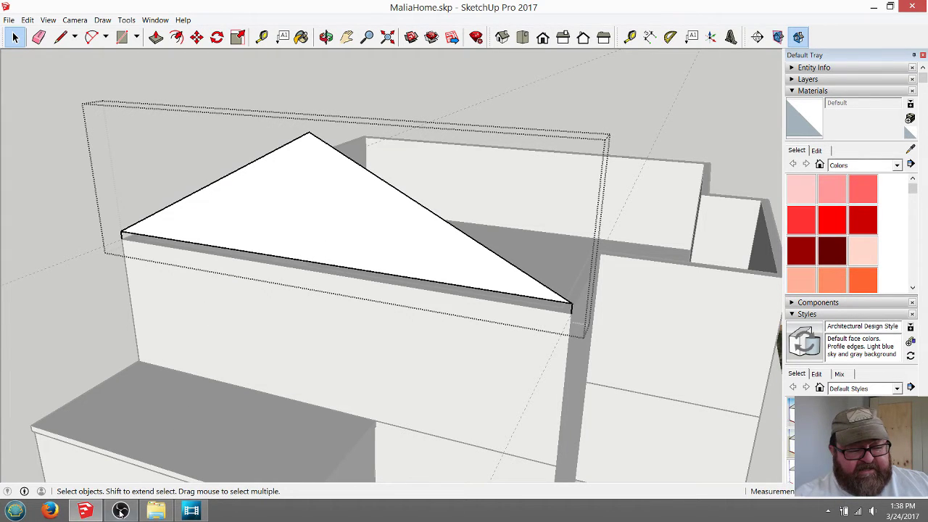
left_click(460, 289)
scroll(517, 325, "up", 2)
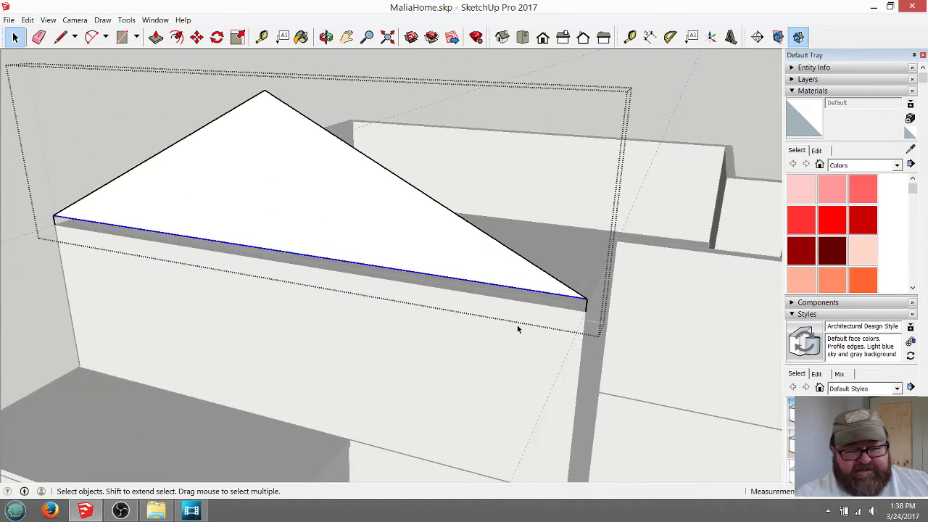
left_click(197, 37)
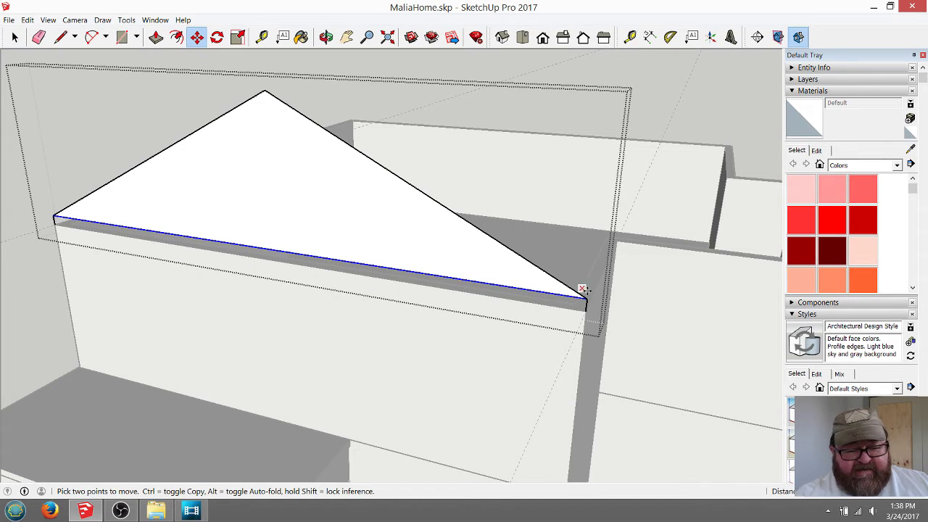
left_click(586, 300)
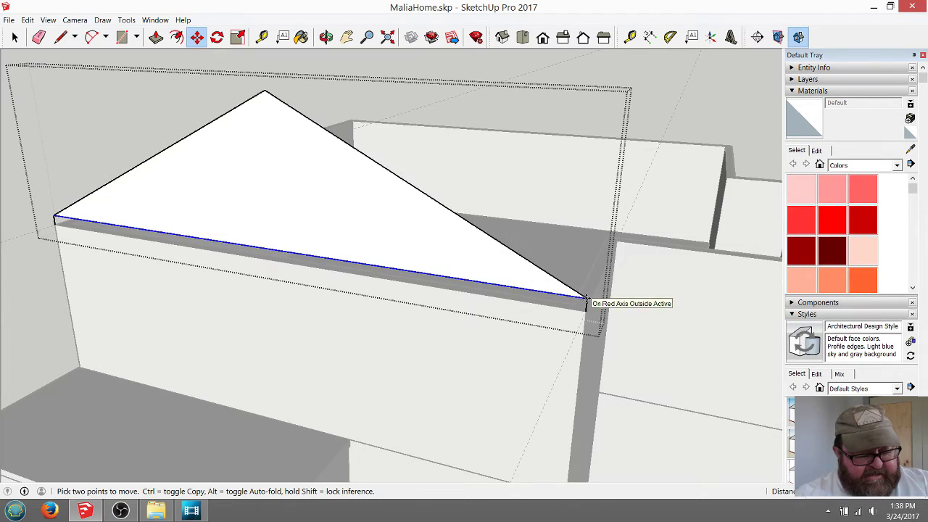
left_click(588, 300)
left_click(14, 36)
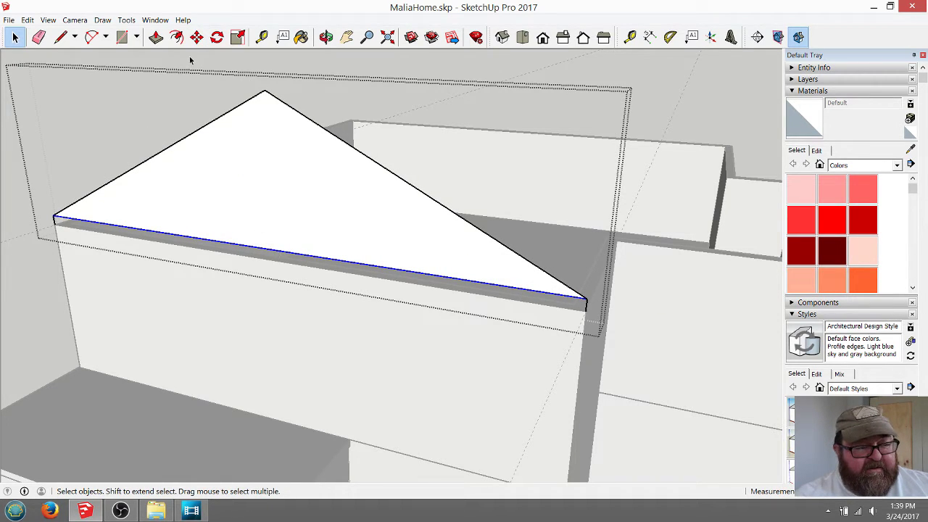
- Move the gable triangle's bottom edge straight down onto the top edge of the wall
left_click(196, 37)
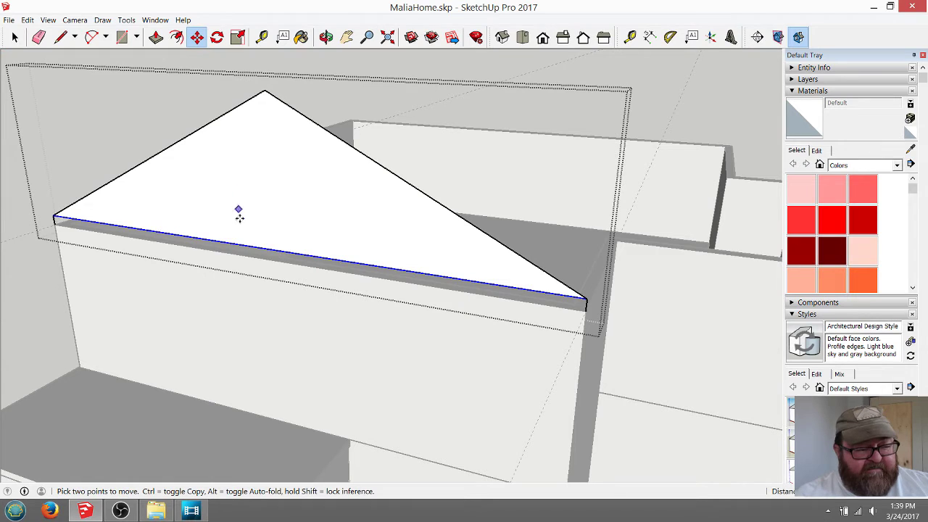
left_click(265, 249)
left_click(267, 258)
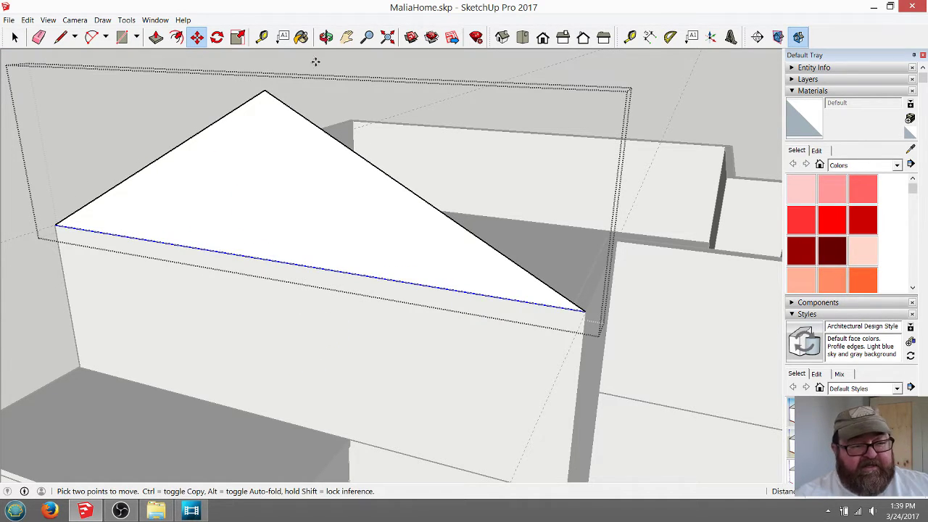
- Push/Pull the gable triangle along the length of the house to the far wall, forming the main roof
left_click(325, 37)
left_click_drag(377, 239, 539, 295)
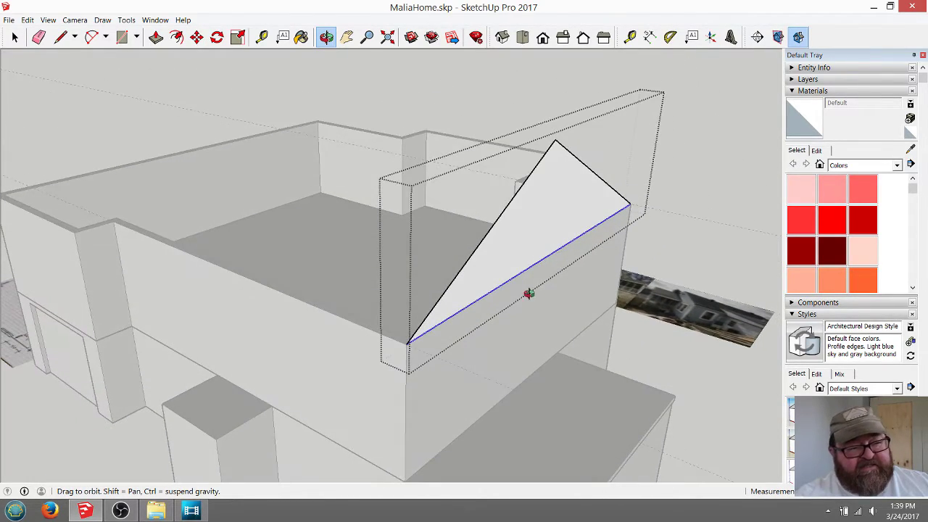
left_click(161, 45)
left_click(537, 227)
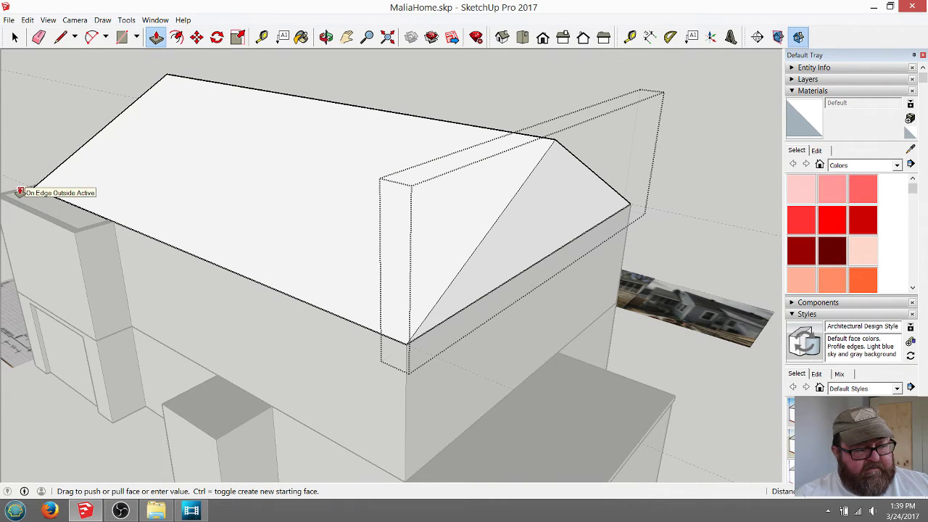
left_click(20, 192)
- Extend the opposite gable end of the main roof outward to the outer edge of the end wall with Push/Pull
left_click(326, 37)
left_click_drag(128, 189, 483, 231)
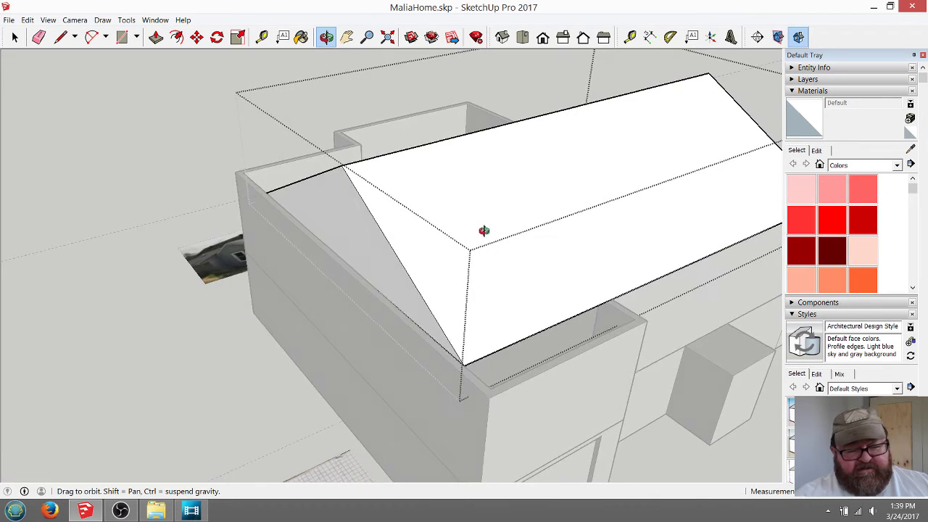
left_click(156, 36)
left_click_drag(368, 291, 473, 408)
left_click(456, 390)
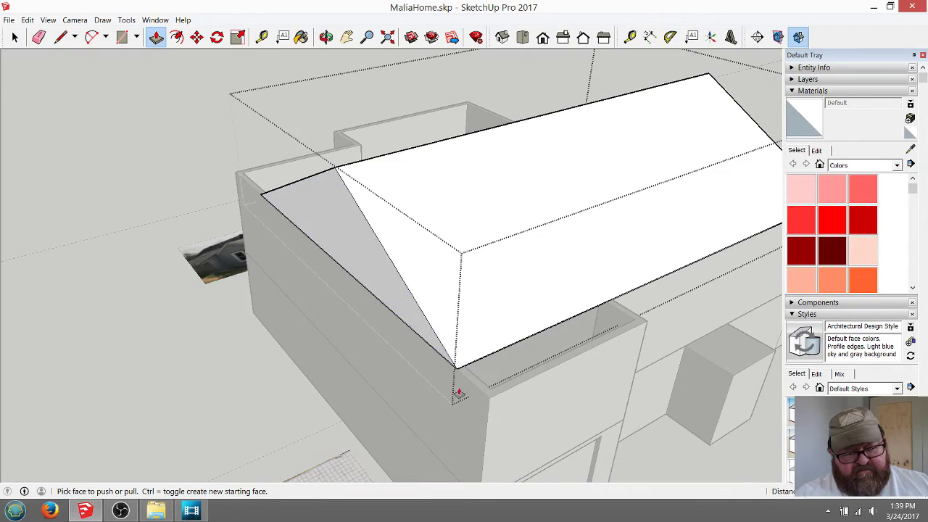
- At the projecting wing's inner top corner, draw a short vertical line and a small slope triangle, and erase all but the triangle's sloping edge
left_click(326, 37)
left_click_drag(543, 208, 400, 181)
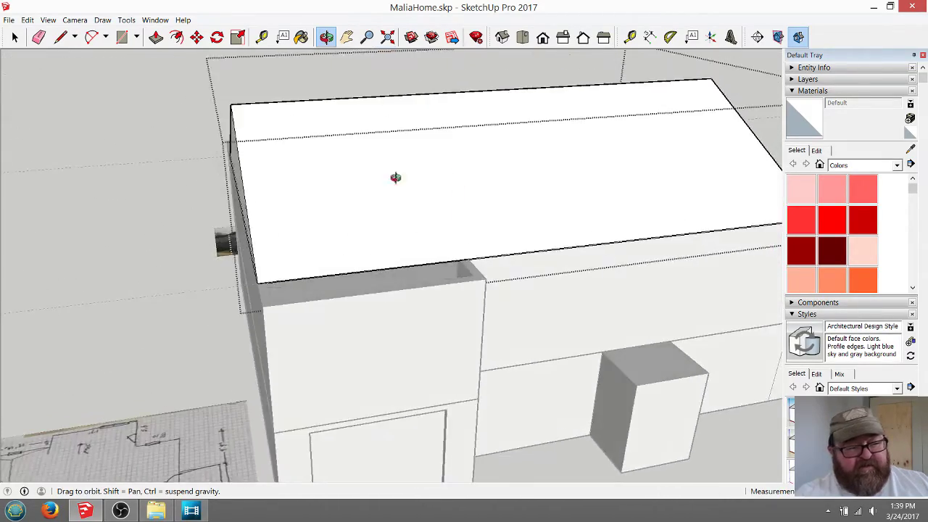
left_click(14, 37)
middle_click_drag(427, 276, 210, 224)
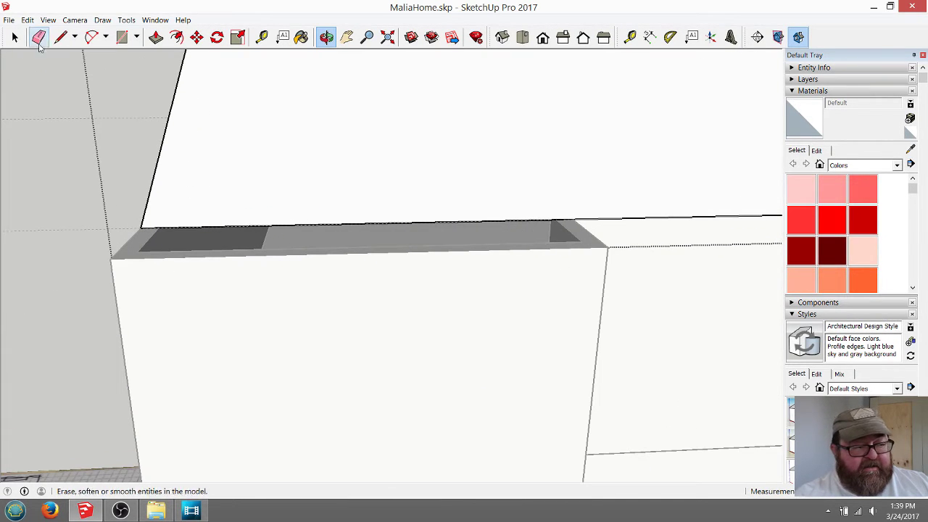
left_click(60, 37)
left_click(110, 258)
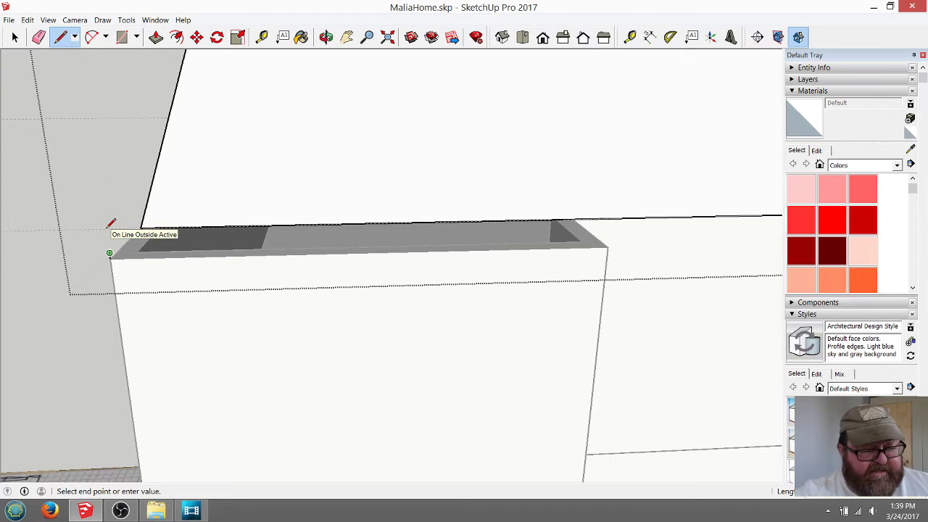
key("Escape")
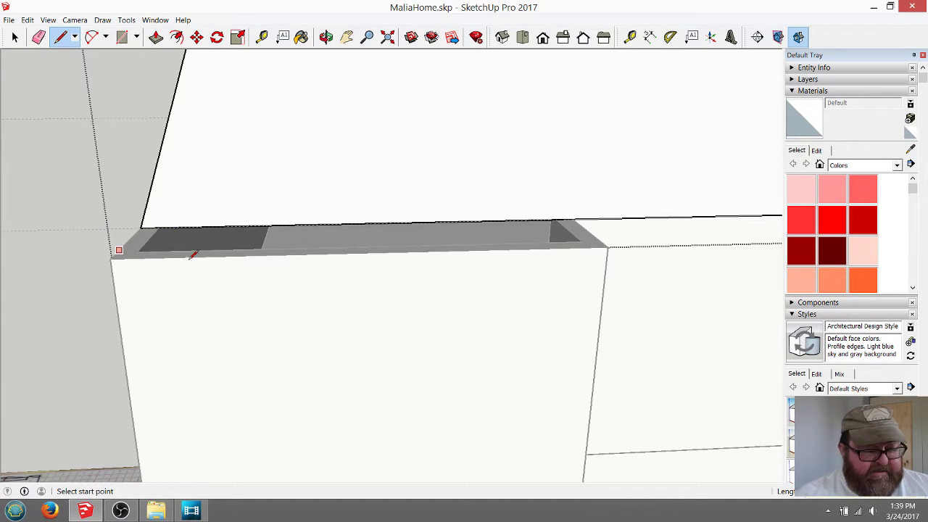
left_click(608, 247)
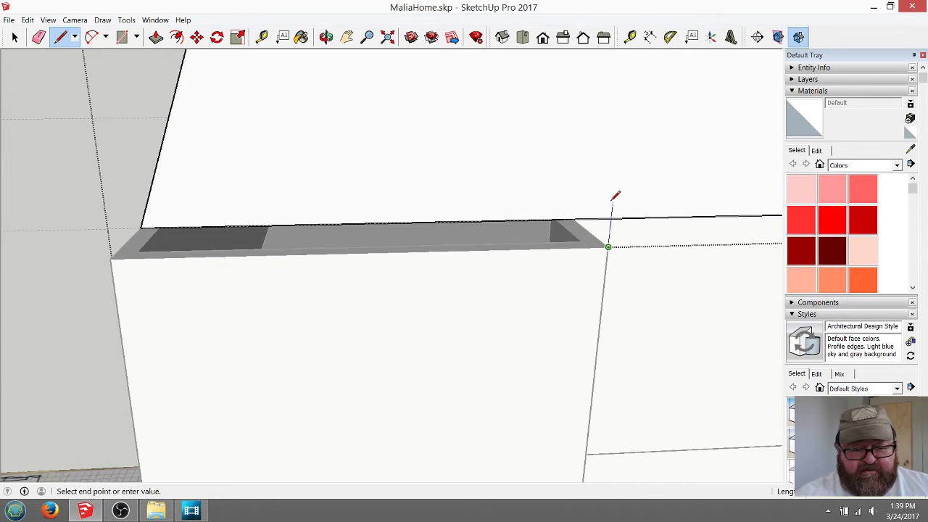
key("Return")
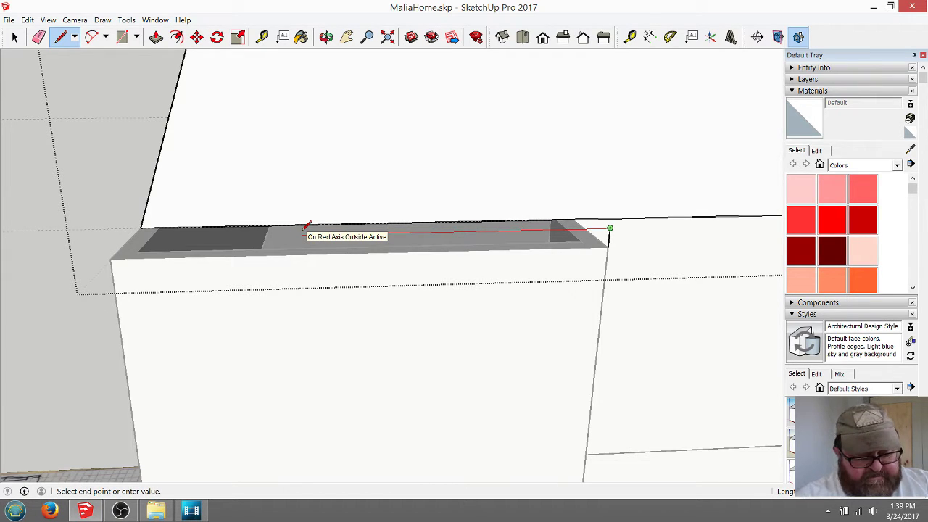
key("Return")
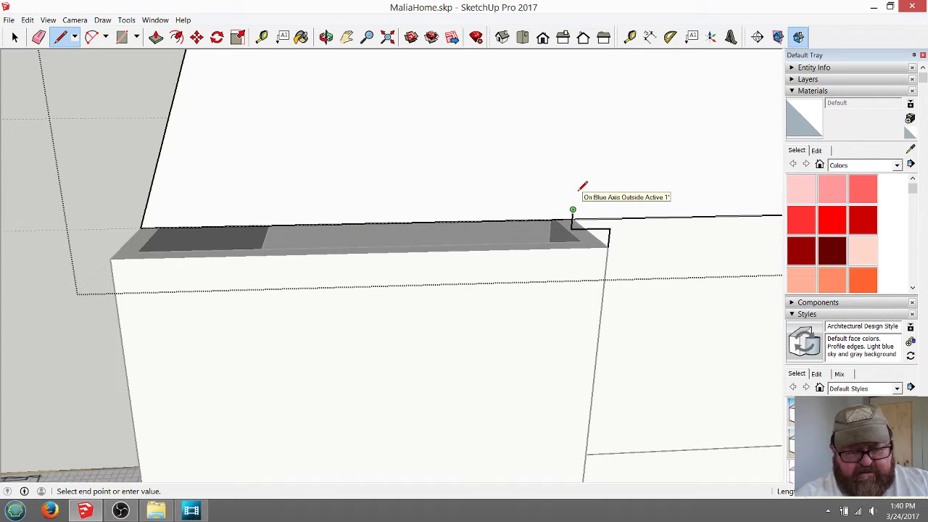
left_click(611, 225)
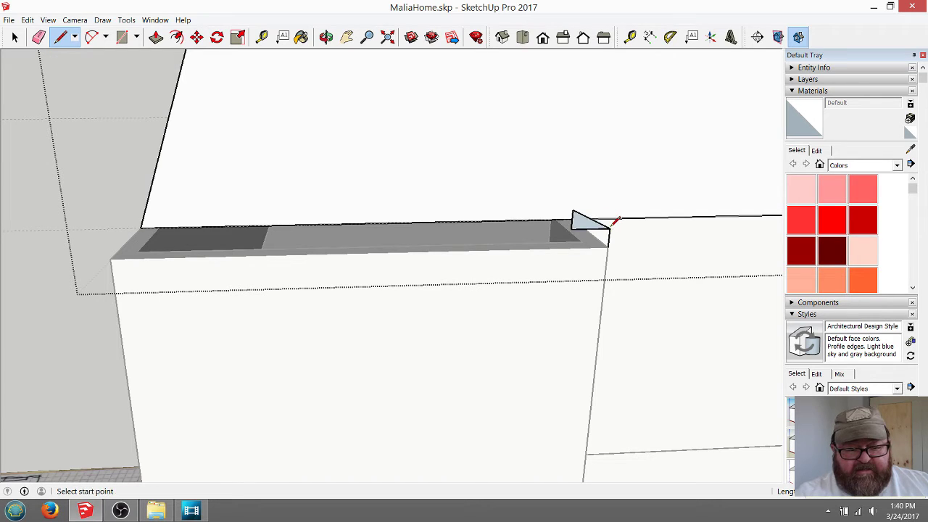
left_click(38, 37)
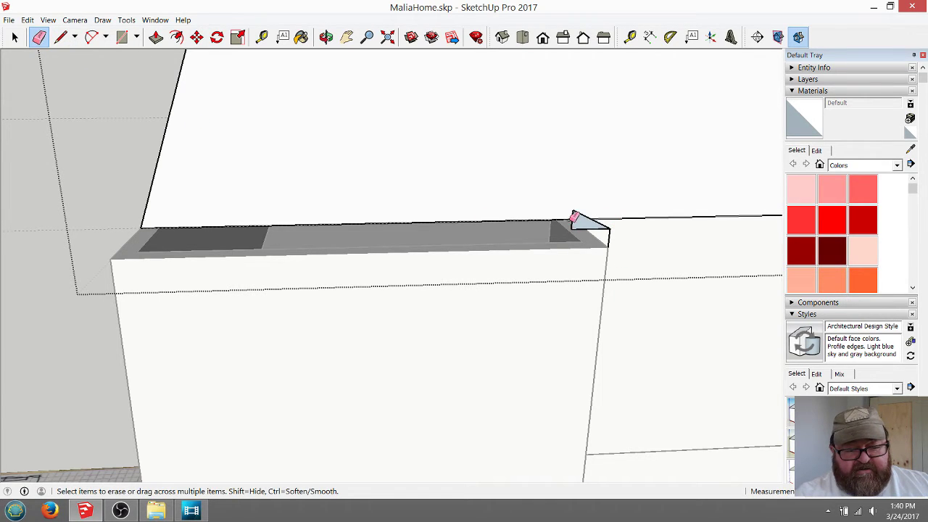
left_click(577, 216)
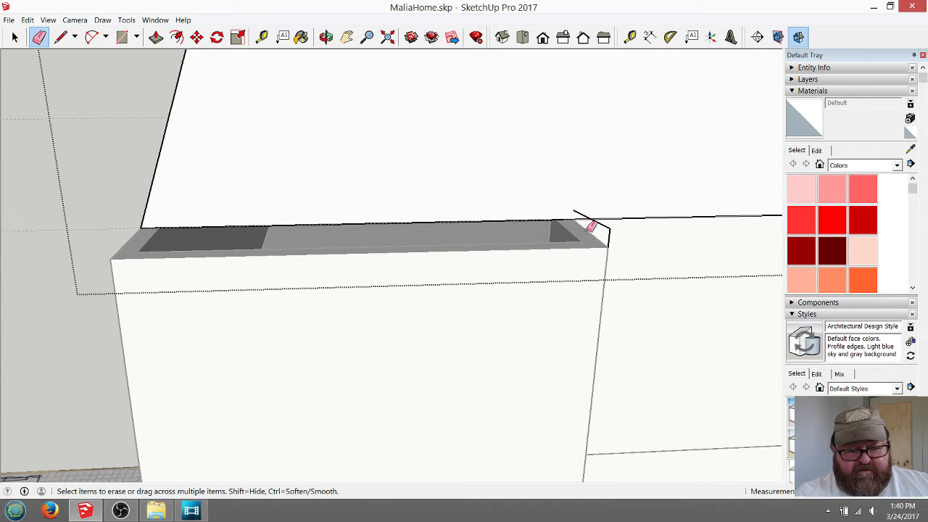
- Repeat the vertical line and slope triangle at the wing's outer top corner, mirrored, and erase all but its sloping edge
left_click(61, 37)
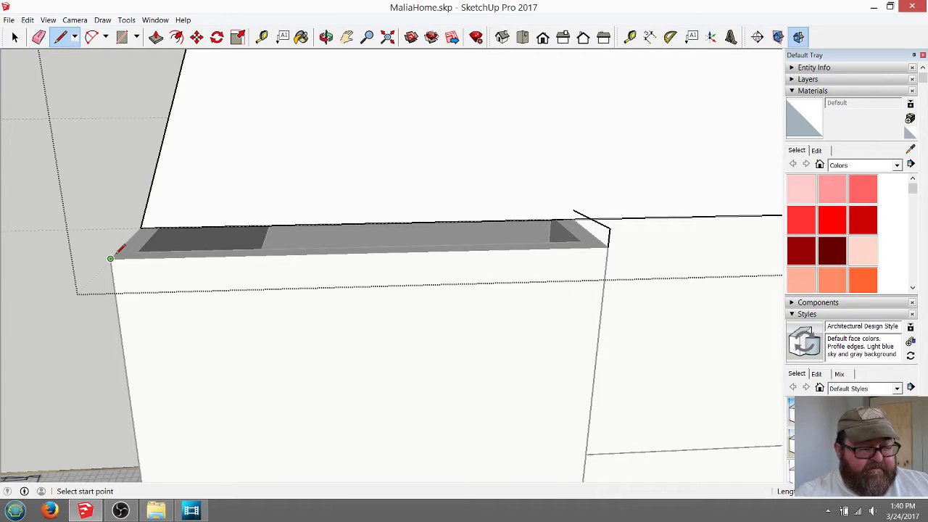
left_click(110, 258)
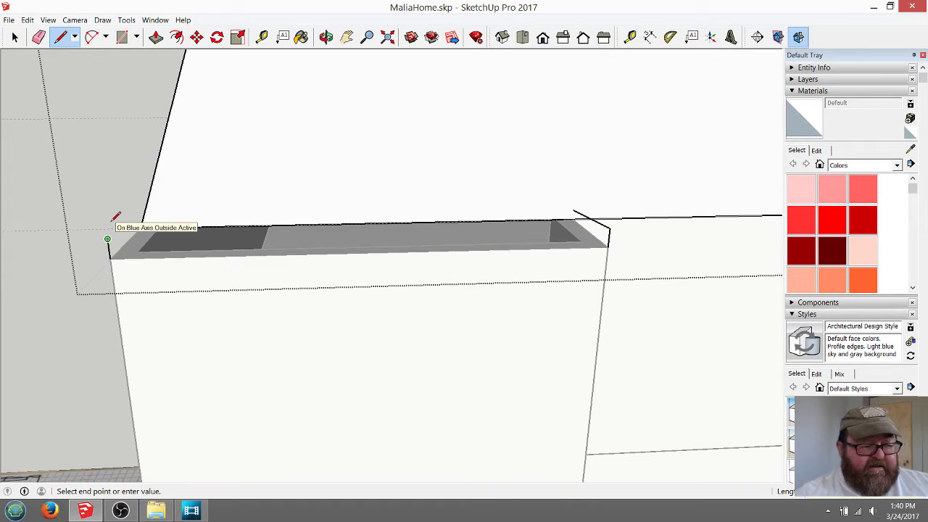
left_click(115, 218)
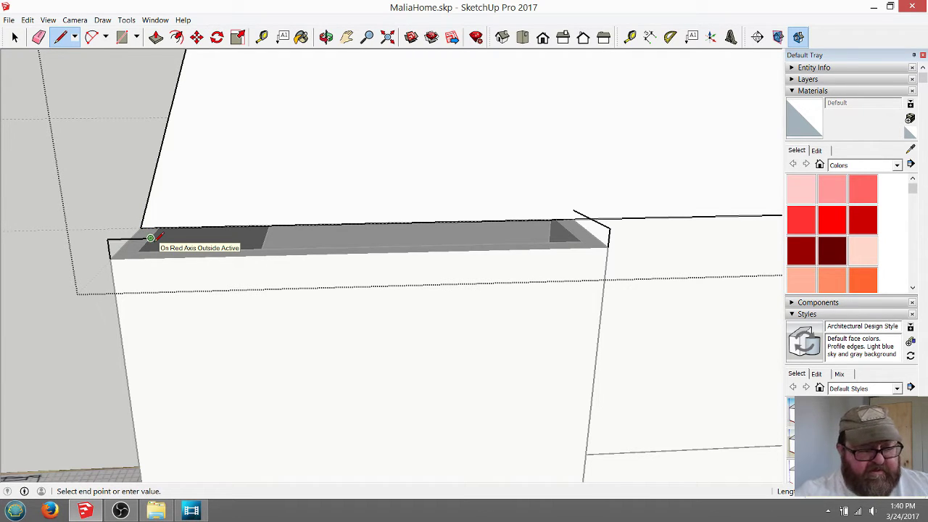
left_click(150, 238)
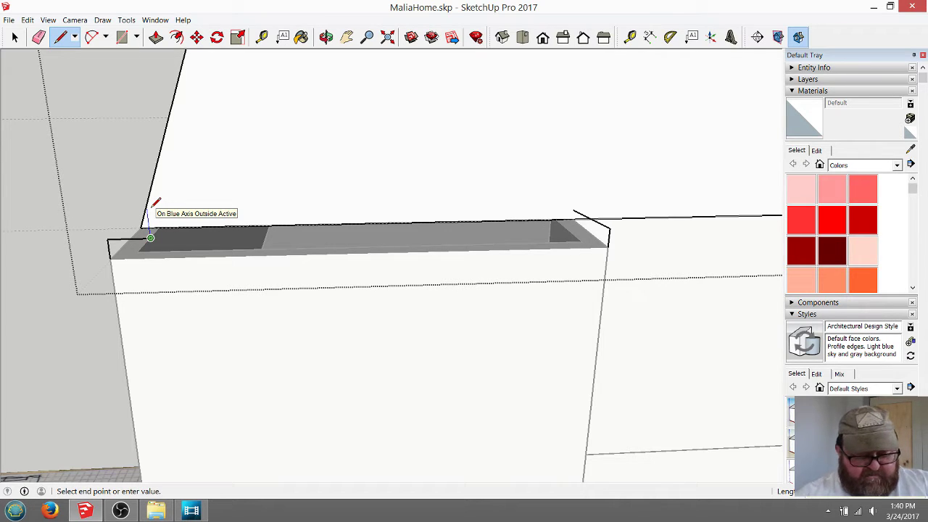
left_click(148, 217)
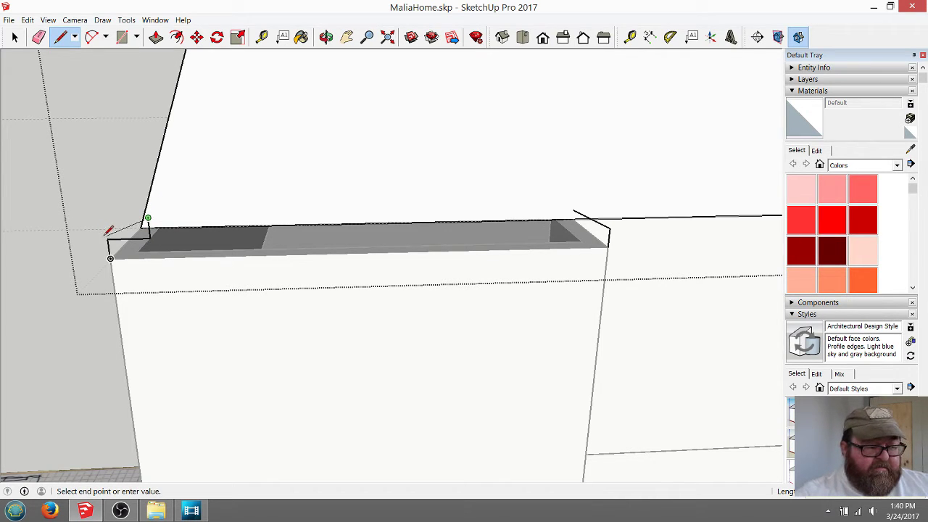
left_click(110, 239)
left_click(38, 36)
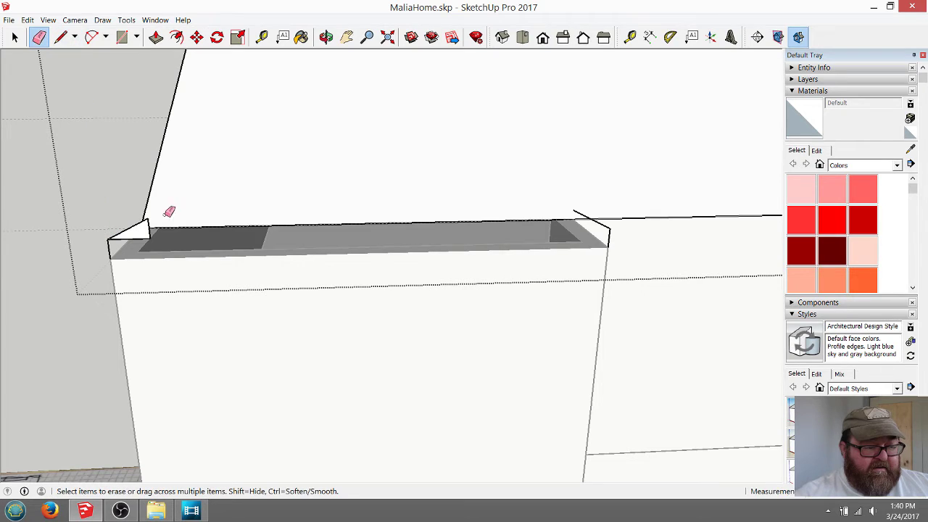
left_click(151, 224)
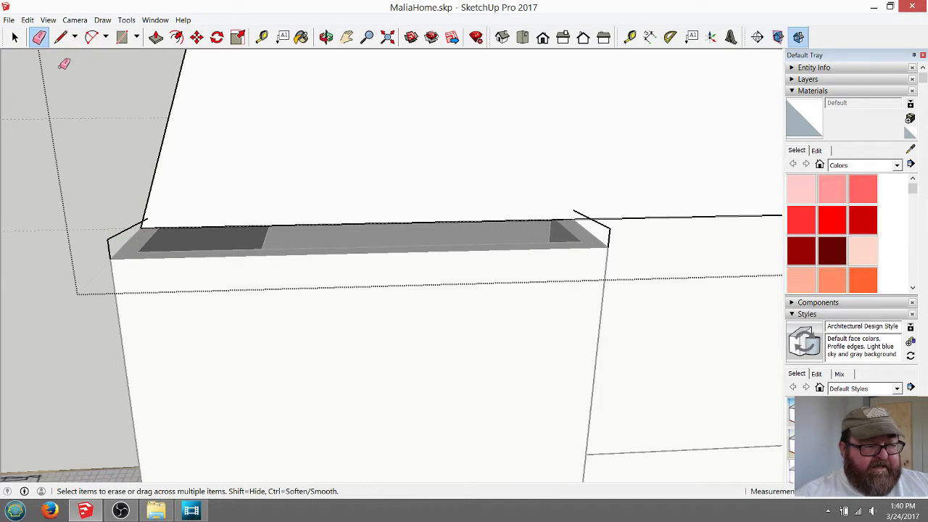
- Extend both short sloping lines up along their own directions until they cross above the middle of the wing's wall
left_click(61, 36)
left_click(147, 218)
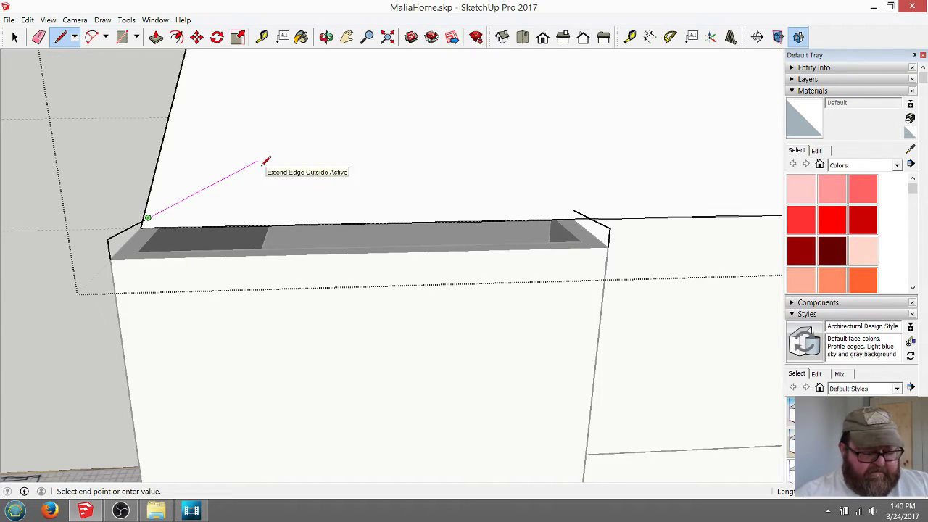
left_click(383, 99)
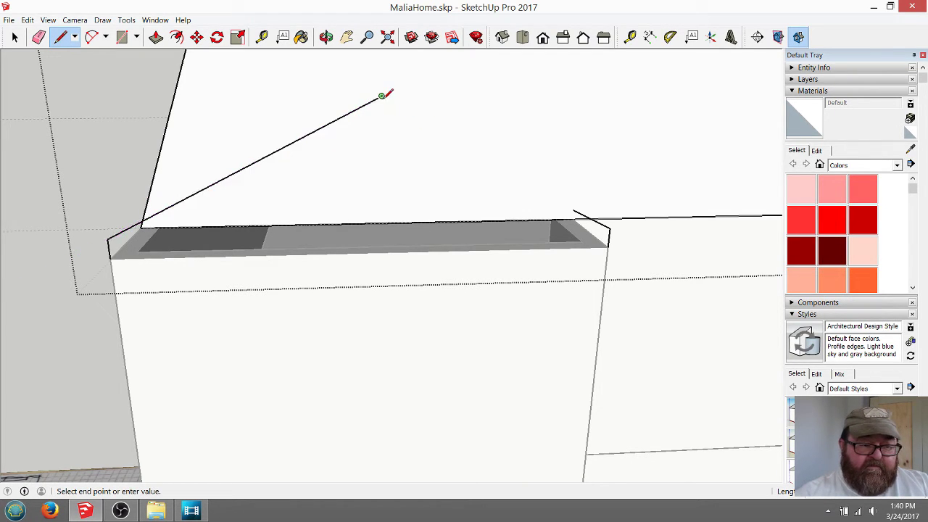
left_click(572, 209)
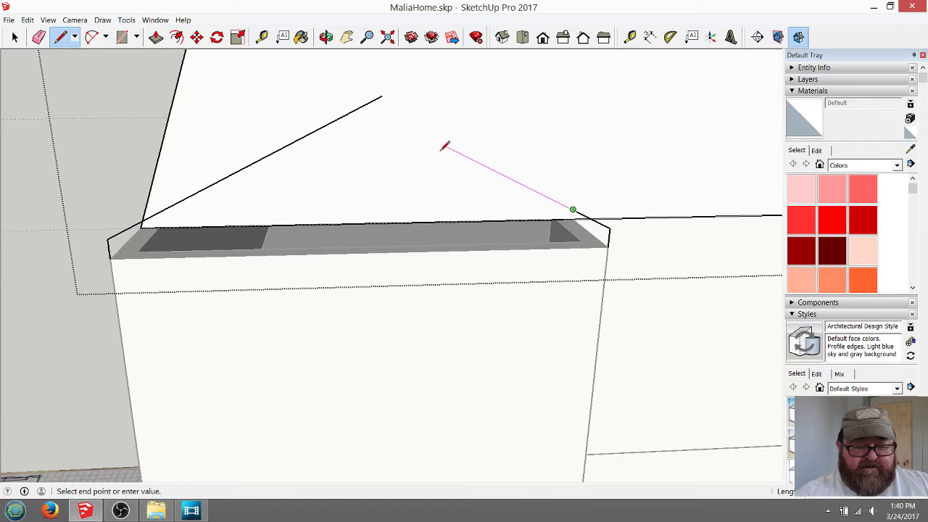
left_click(336, 91)
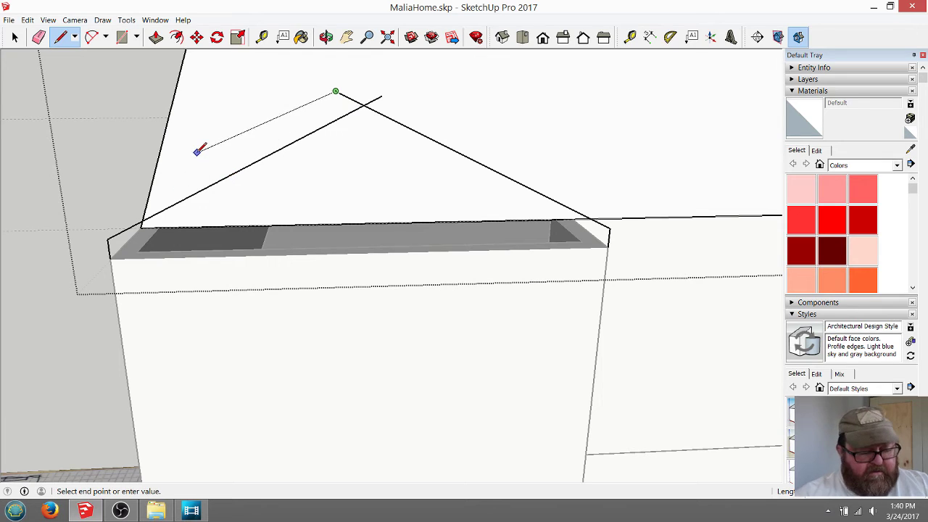
key("Escape")
- Close the wing's gable face with a line along the wall's top edge and erase the line ends overshooting the peak
left_click(110, 256)
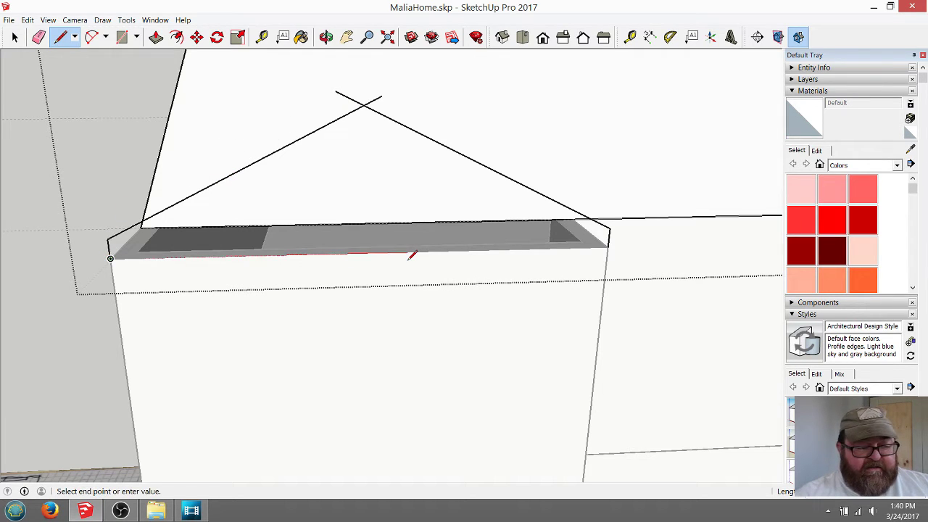
left_click(609, 248)
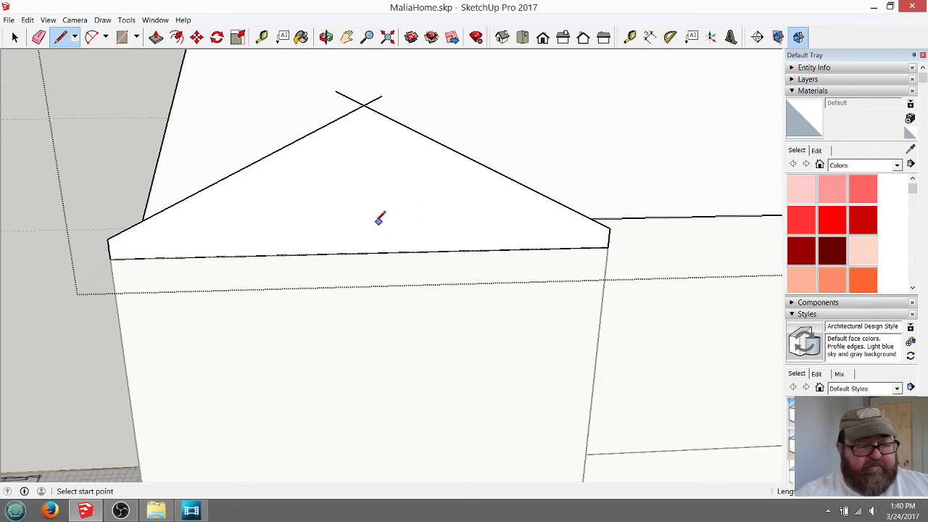
left_click(39, 37)
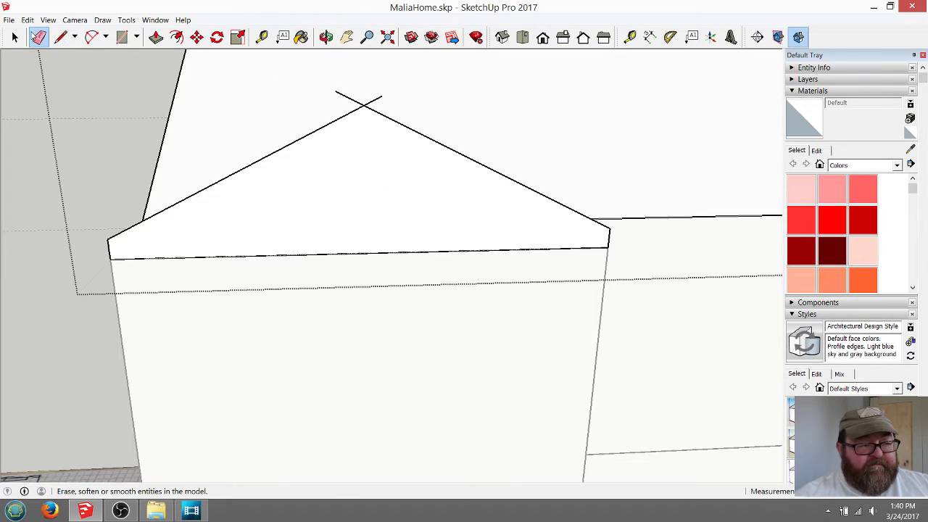
left_click(358, 94)
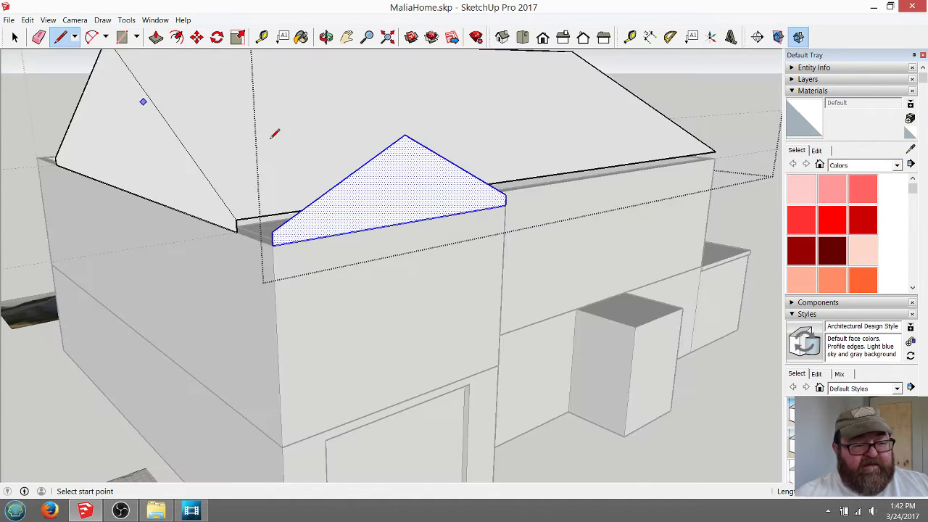
- Draw the wing's ridge line from the gable peak along the green axis to the main roof, and connect its end to the gable's outer eave corner
left_click(404, 134)
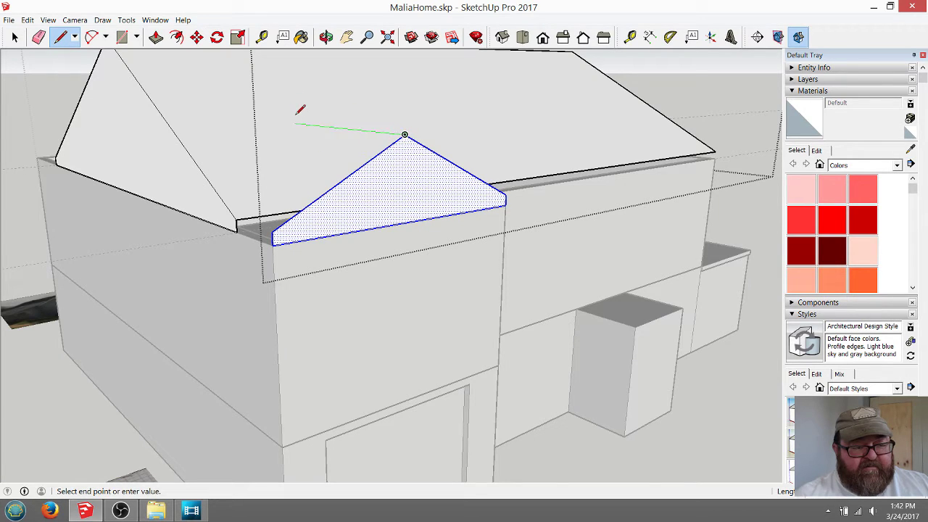
key("shift")
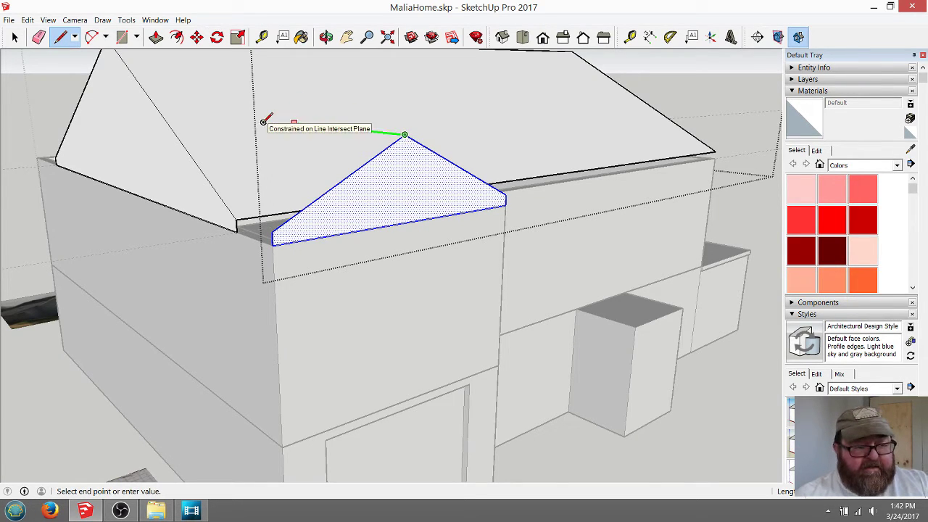
left_click(274, 122)
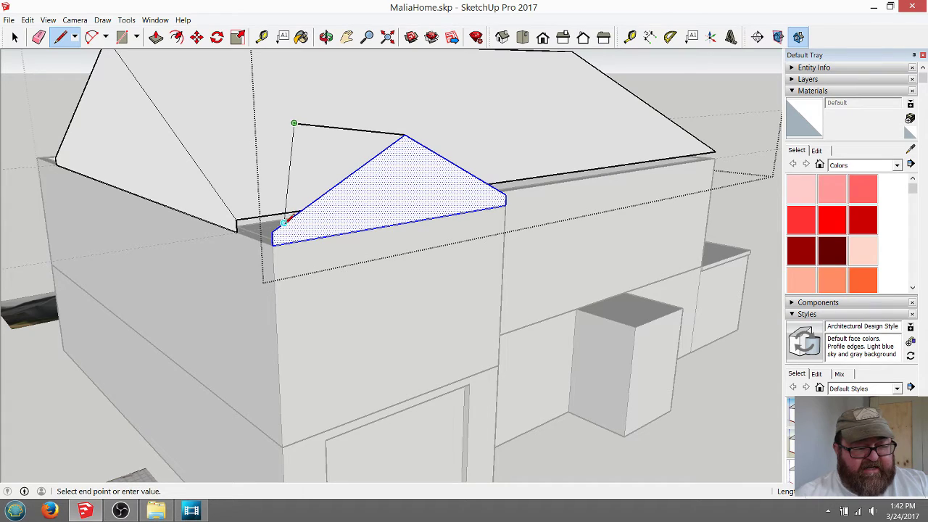
left_click(271, 232)
- Draw an eave line from the wing gable's outer corner back to the main roof's nearest eave corner
left_click(271, 232)
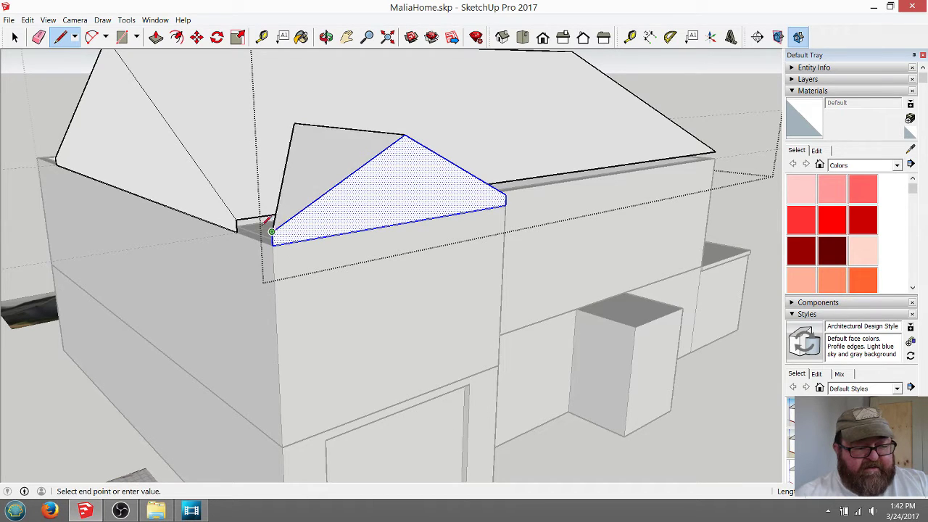
left_click(236, 218)
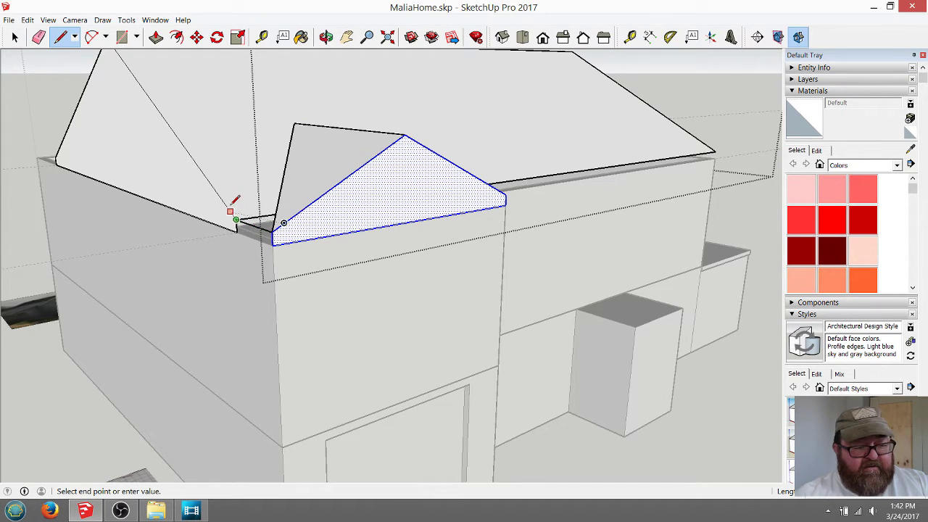
left_click(326, 36)
mouse_move(406, 246)
left_mouse_down()
mouse_move(451, 225)
mouse_move(506, 177)
mouse_move(380, 218)
left_mouse_up()
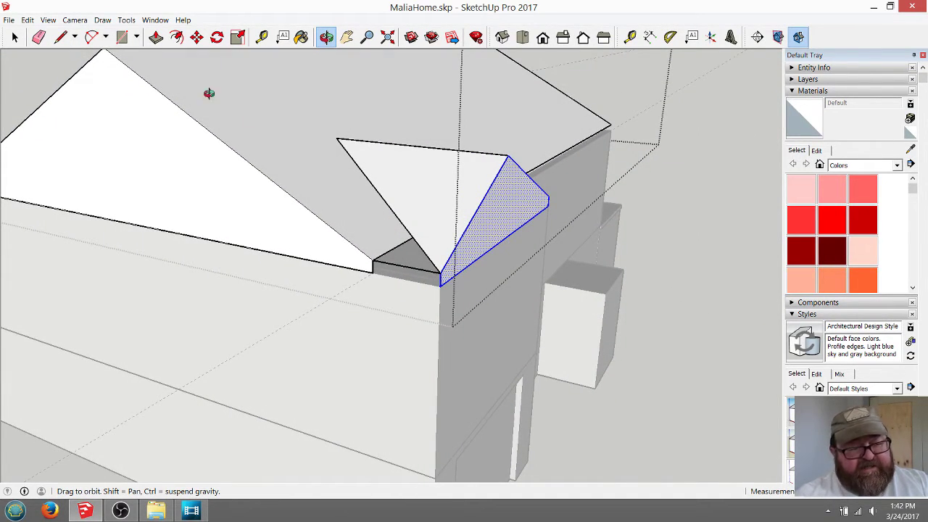
- Replace the wing roof's diagonal edge with a valley line from the main roof's eave corner to the ridge end, and close the fascia strip below
left_click(39, 37)
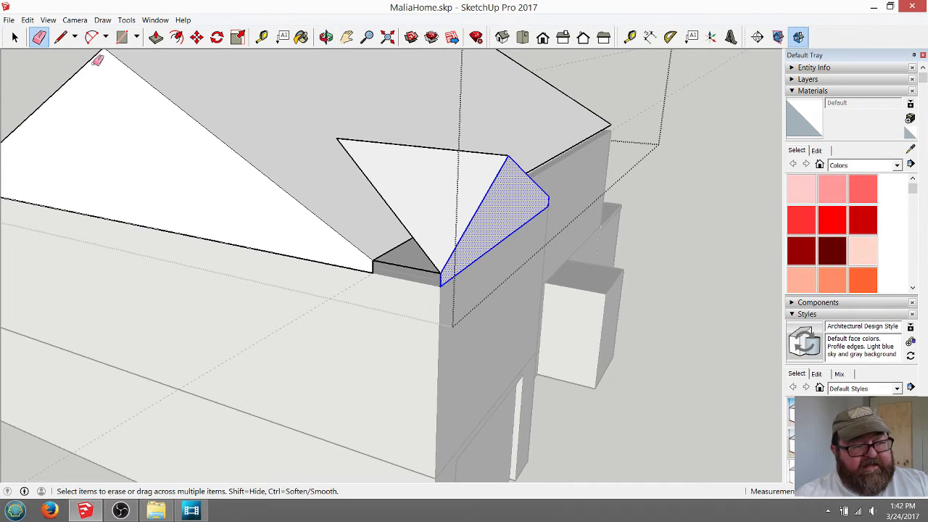
left_click(376, 190)
left_click(61, 37)
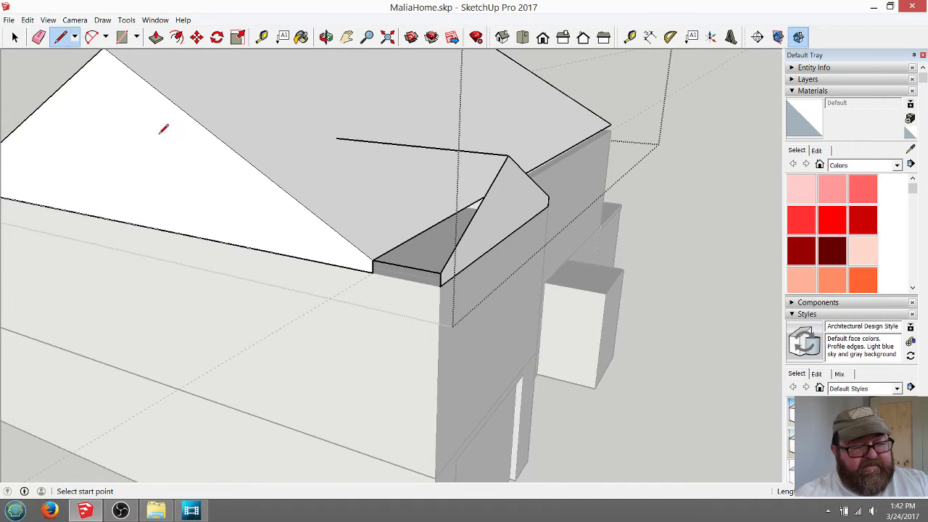
left_click(373, 259)
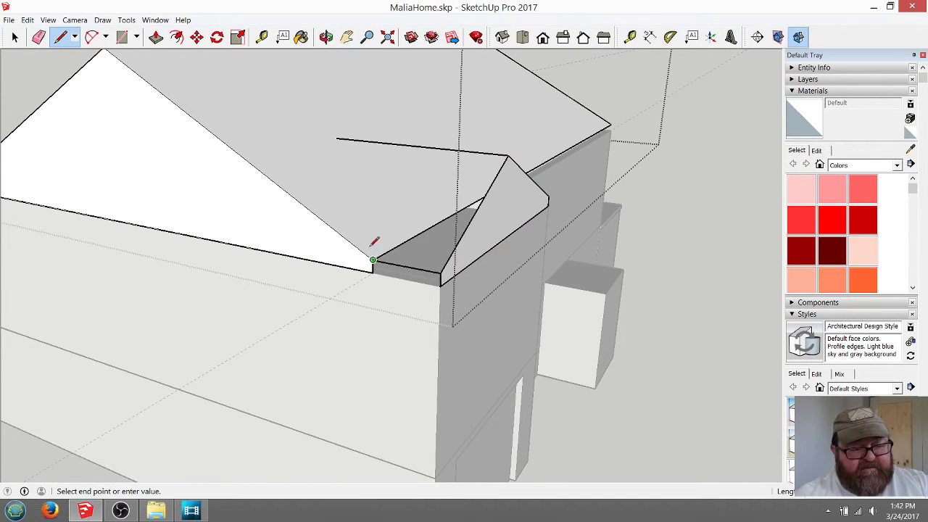
left_click(337, 138)
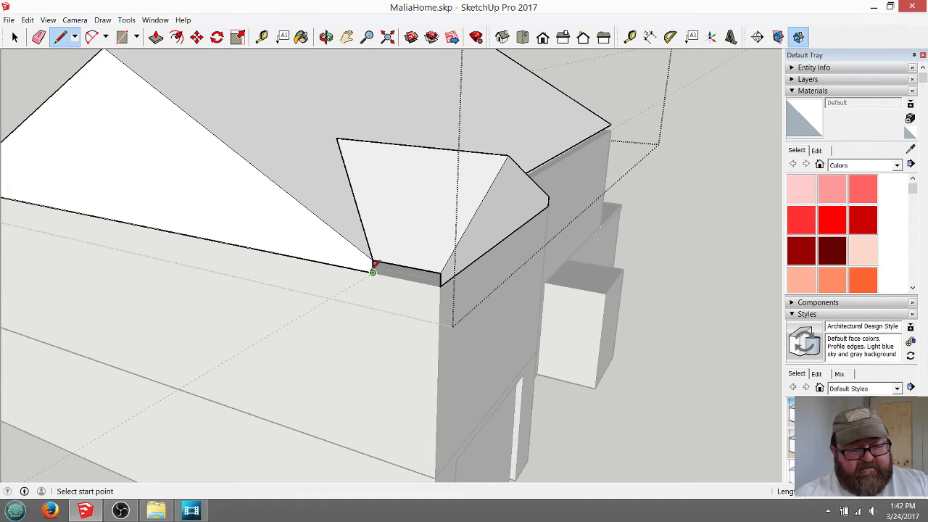
left_click(372, 272)
left_click(440, 274)
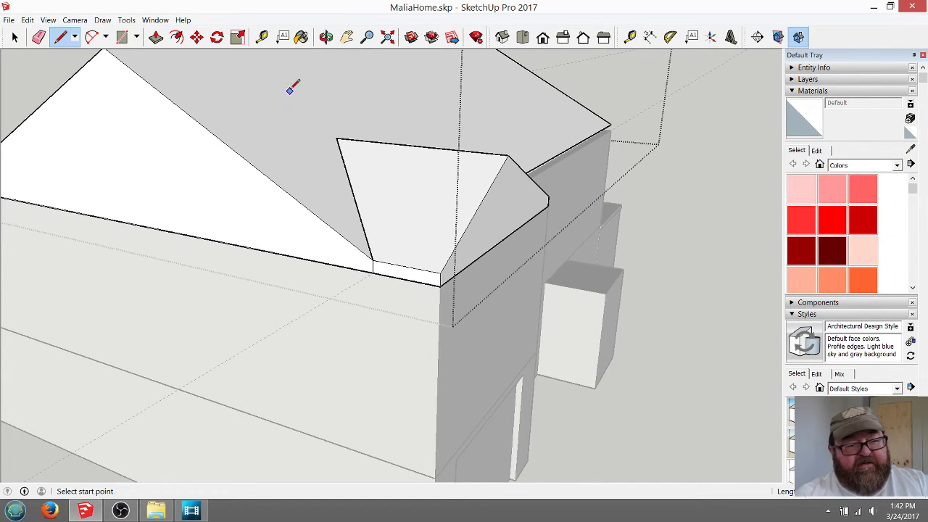
- On the wing's other side, outline the fascia strip and draw the valley line from the inner eave corner to the ridge end, closing the slope
left_click(326, 37)
left_click_drag(493, 193, 34, 199)
left_click(63, 37)
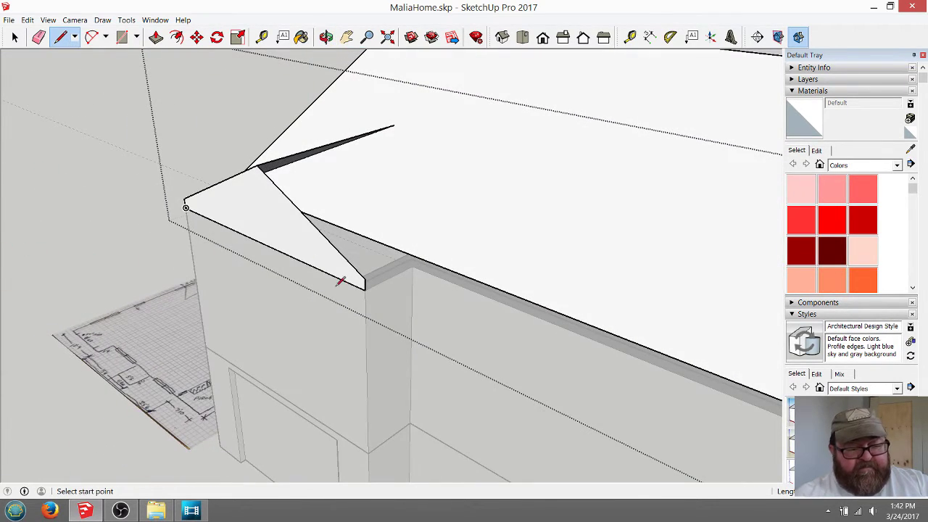
left_click(364, 289)
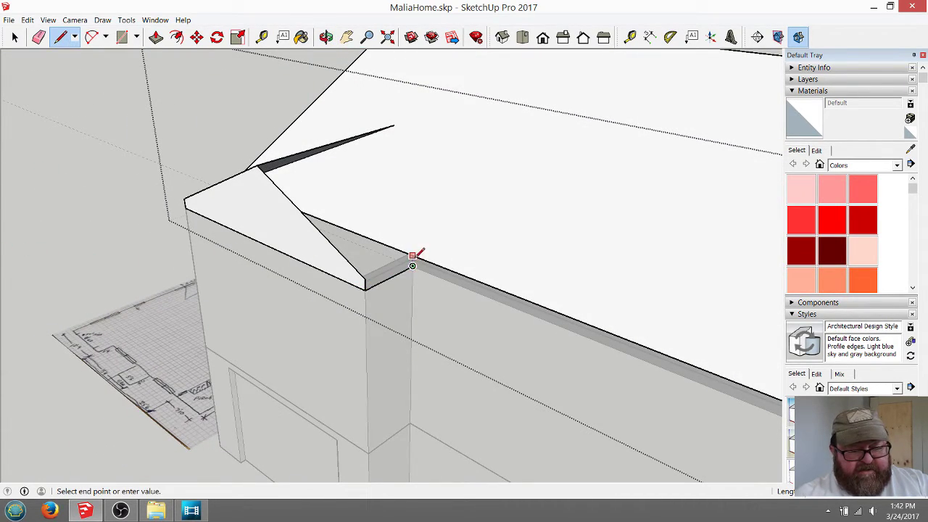
left_click(393, 127)
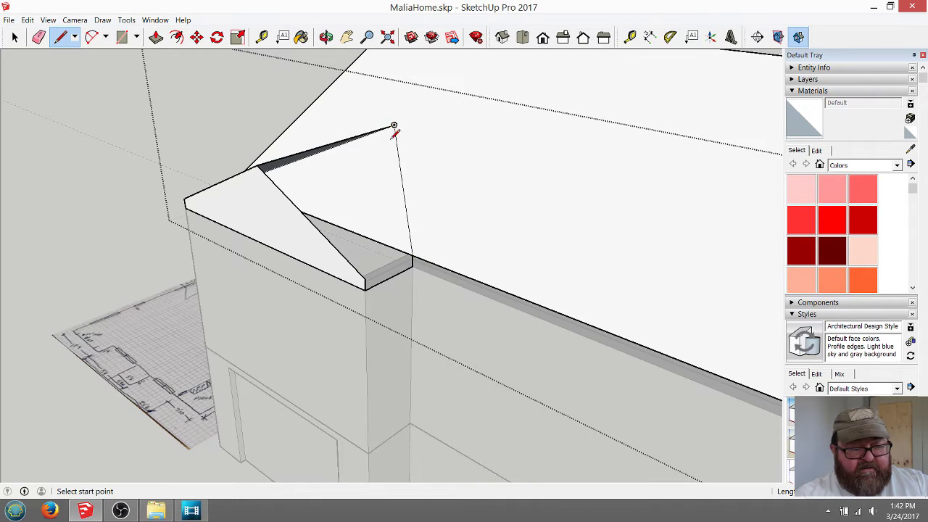
left_click(412, 256)
left_click(366, 279)
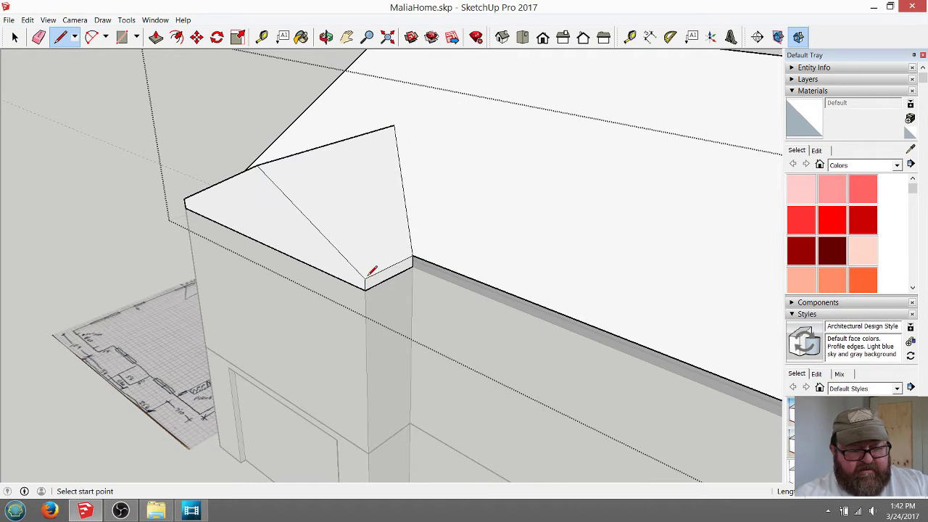
- Close the fascia strip beneath the main roof's long eave, from the wing's inner corner to the far corner of the house
middle_click_drag(197, 285, 191, 295)
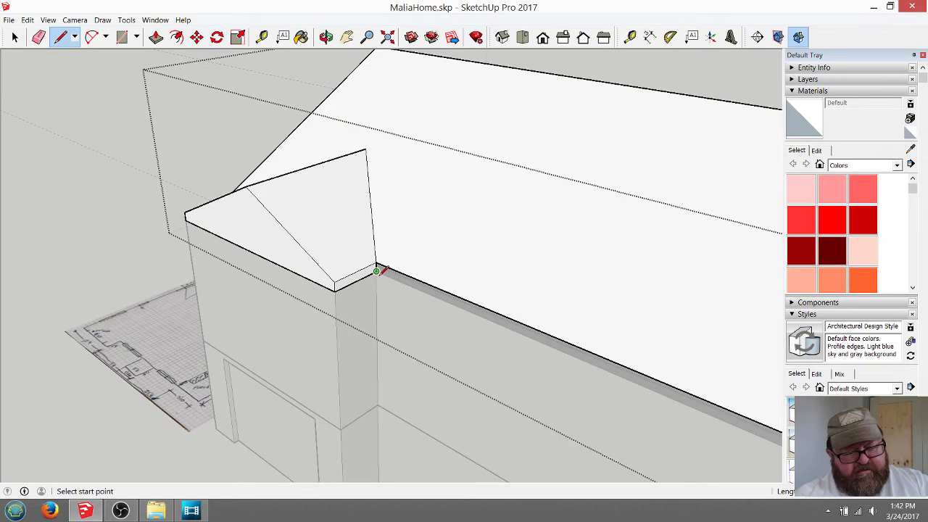
left_click(377, 271)
scroll(279, 203, "down", 3)
scroll(524, 356, "up", 5)
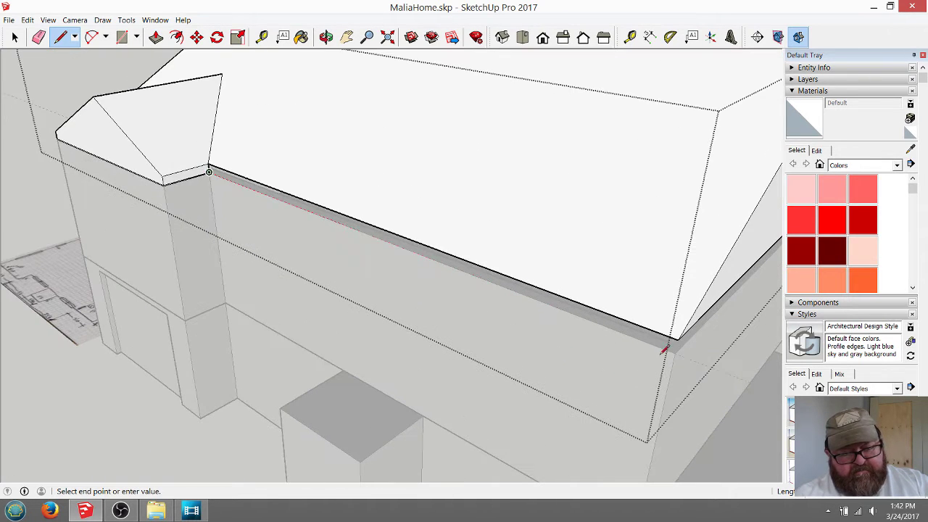
left_click(679, 341)
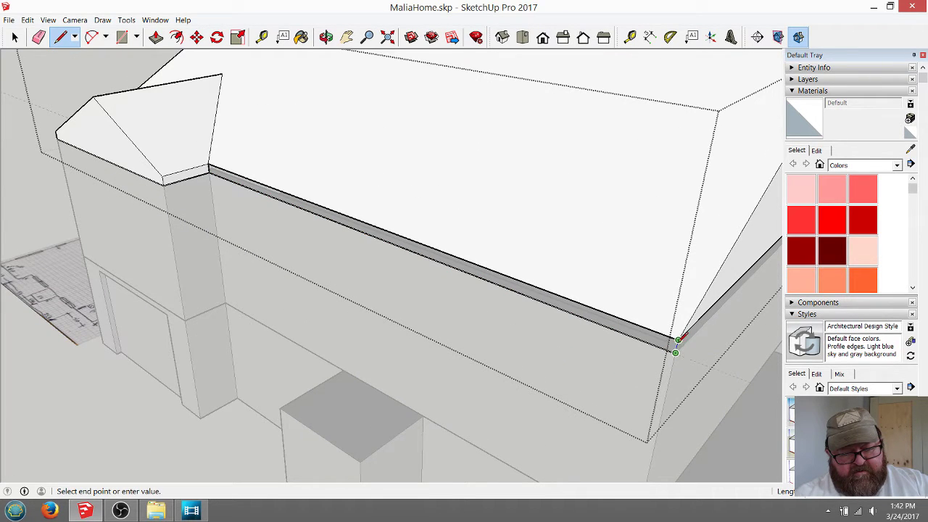
left_click(678, 340)
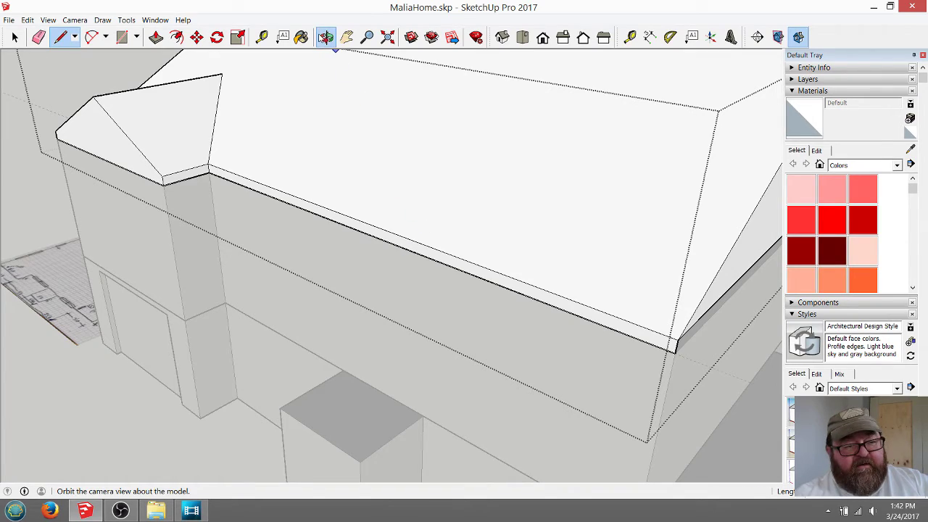
- Close the fascia strip beneath the main roof's hip end on the side of the house away from the wing
left_click(325, 37)
left_click_drag(483, 263, 207, 200)
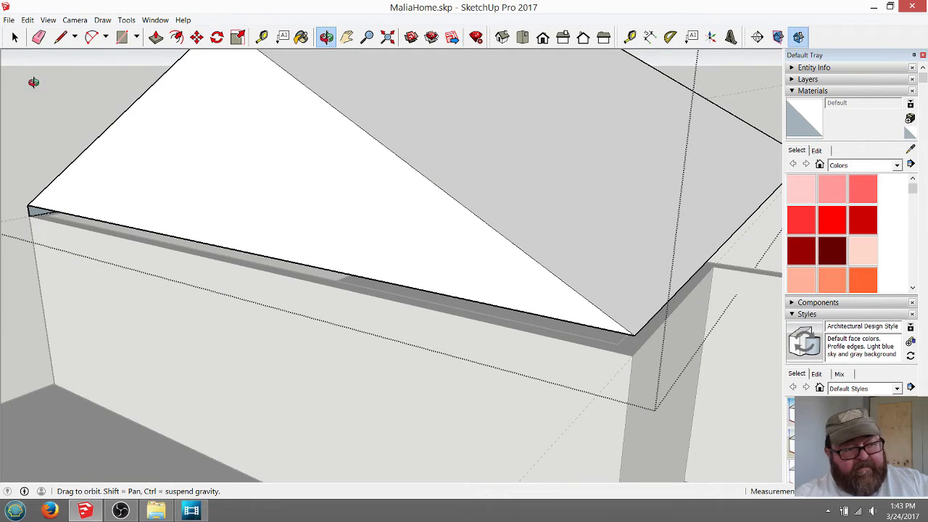
left_click(61, 37)
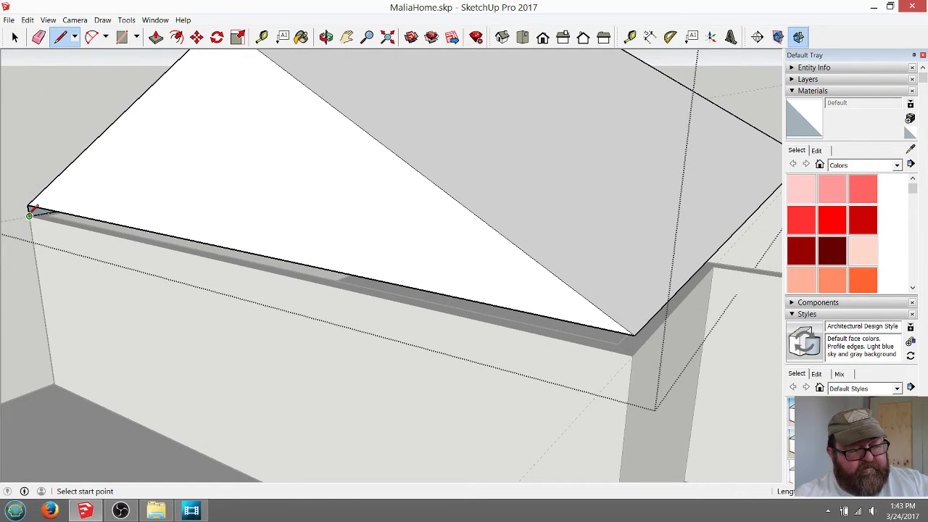
left_click(29, 216)
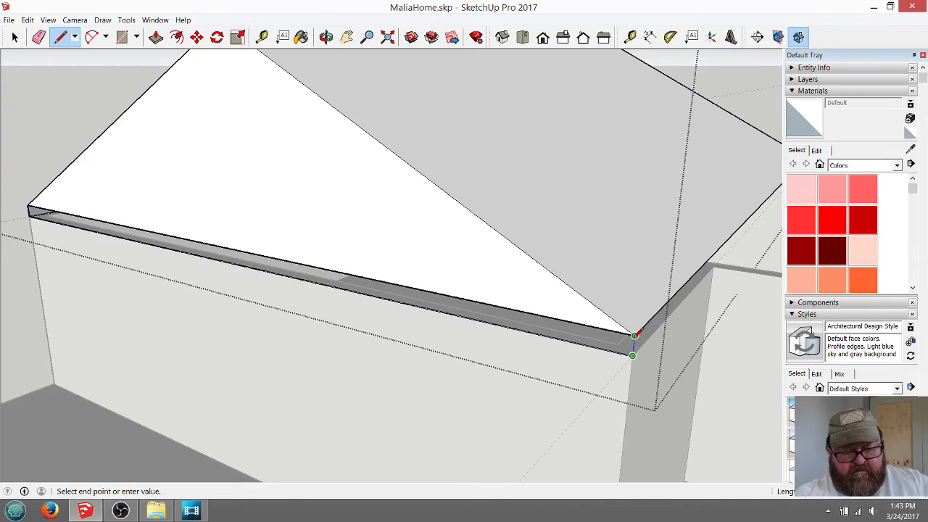
left_click(635, 335)
- Measure the width of the wing's front wall between its two vertical edges
middle_click_drag(634, 335, 275, 290)
left_click(263, 38)
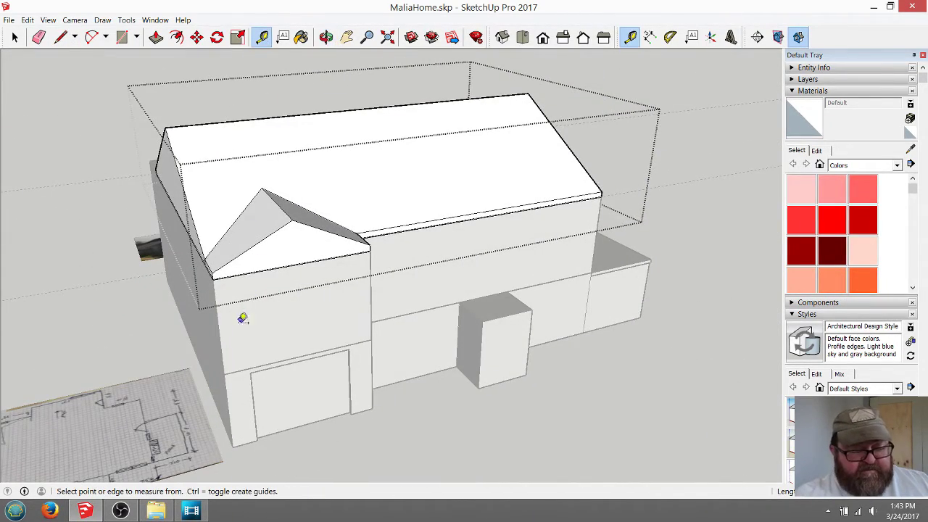
left_click(219, 336)
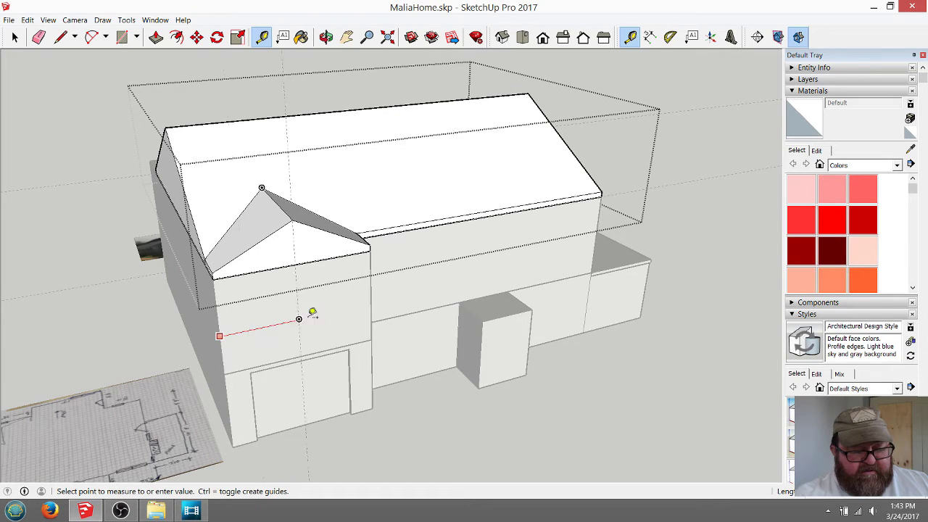
left_click(373, 294)
- Draw a second ridge line along the green axis, aligned with the wing's ridge end, from the opposite roof slope out past the rear walls
left_click(326, 37)
left_click_drag(297, 251, 644, 307)
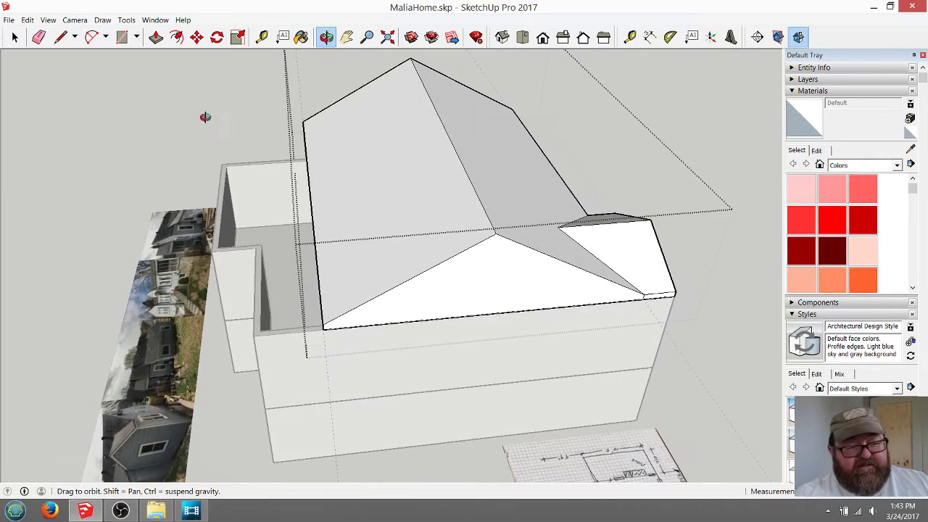
left_click(61, 37)
left_click(558, 226)
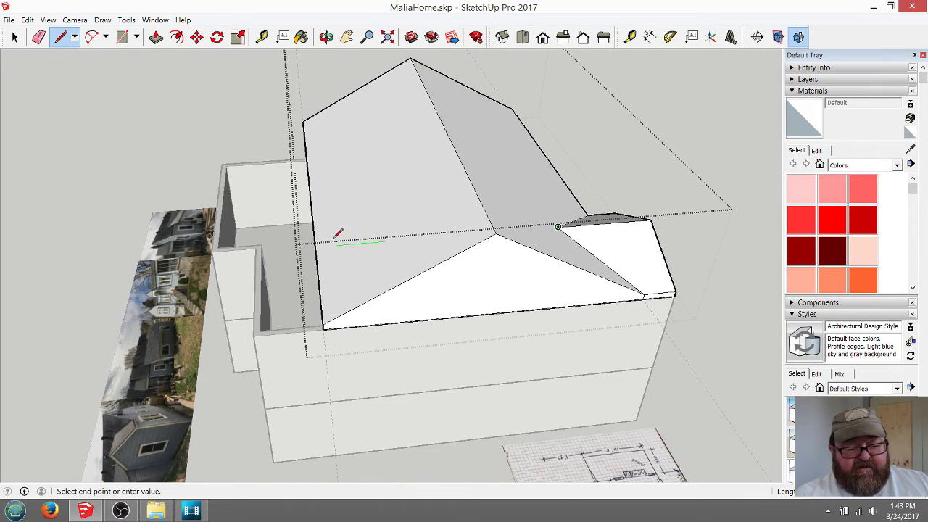
left_click(93, 265)
key("Escape")
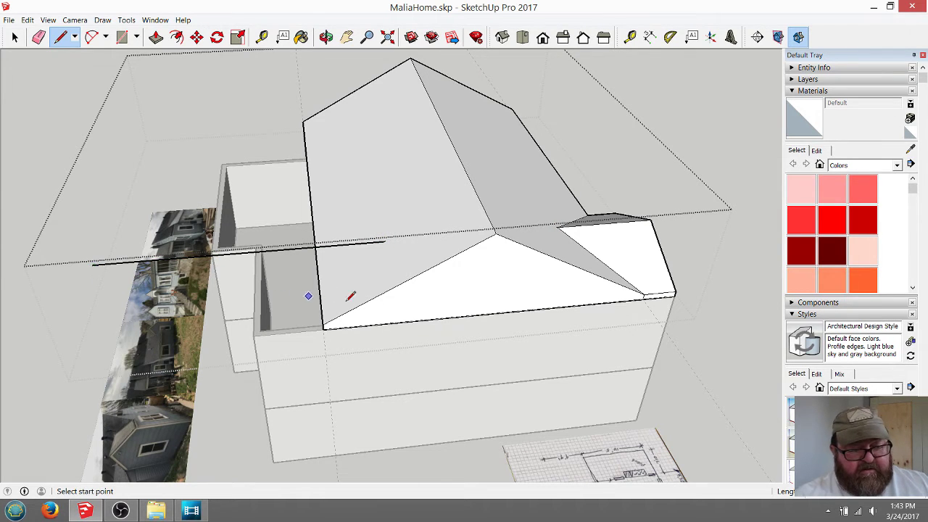
- Outline eave strips along the rear wing's wall tops and connect the main roof's eave corner to the inner end of the new ridge line
scroll(461, 343, "up", 1)
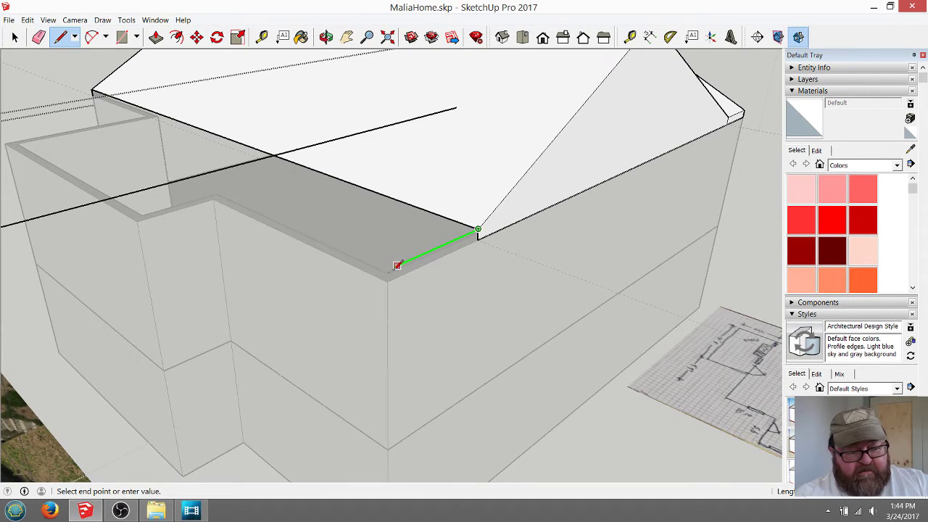
left_click(387, 271)
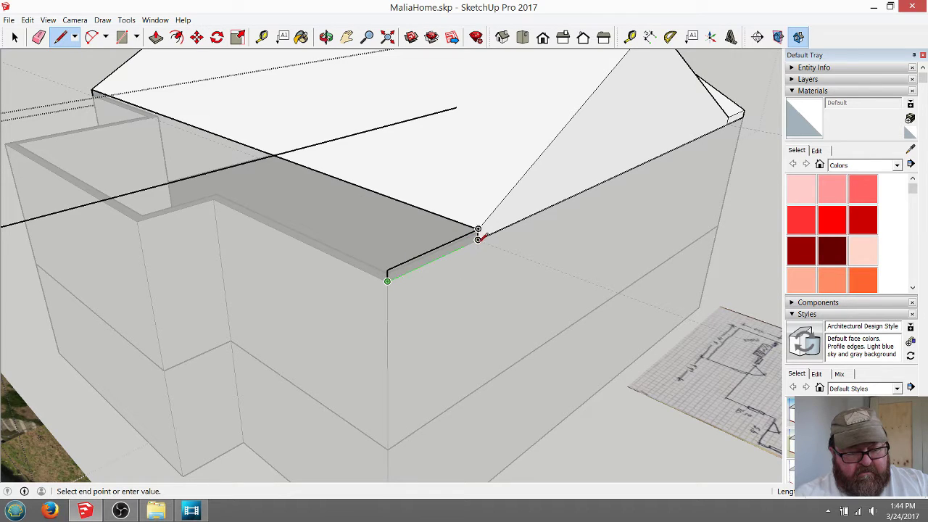
left_click(478, 232)
left_click(478, 229)
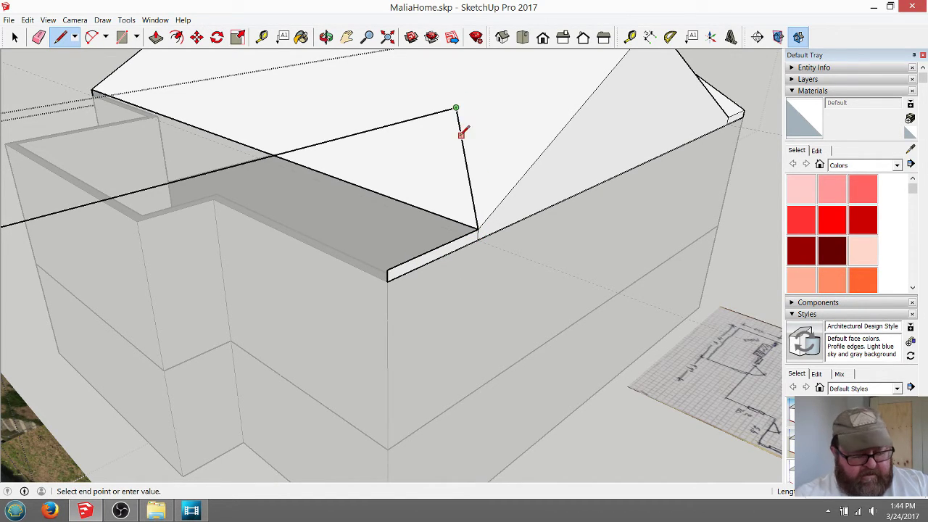
left_click(456, 109)
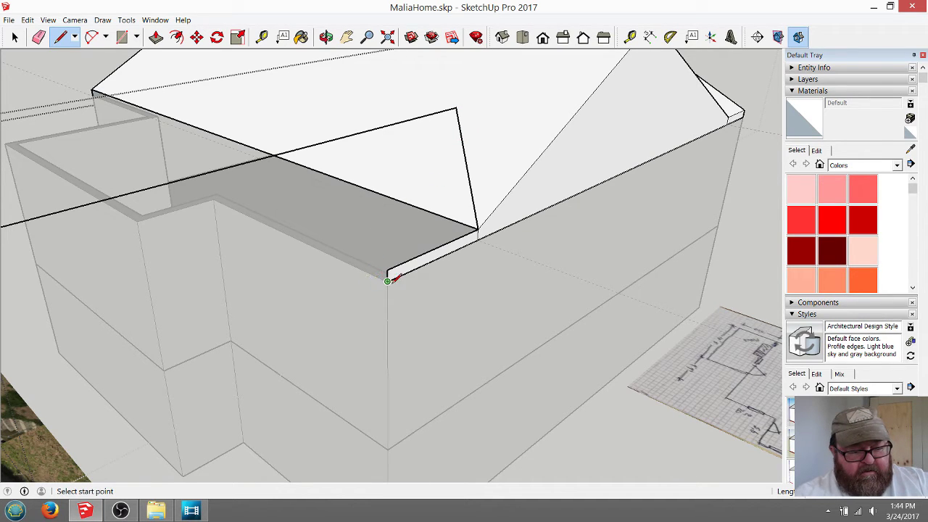
left_click(388, 282)
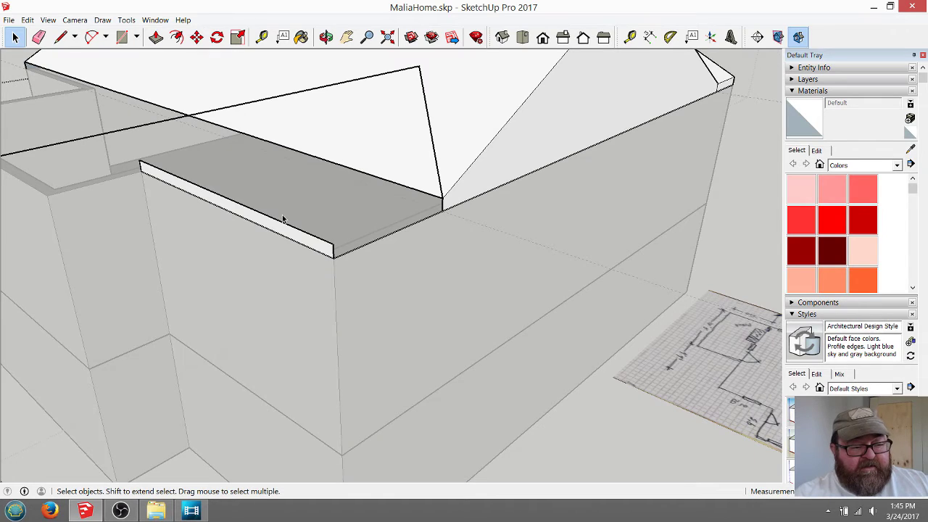
- Move the top edge of the rear wing's outer eave strip straight up until the face crosses the ridge line
left_click(282, 227)
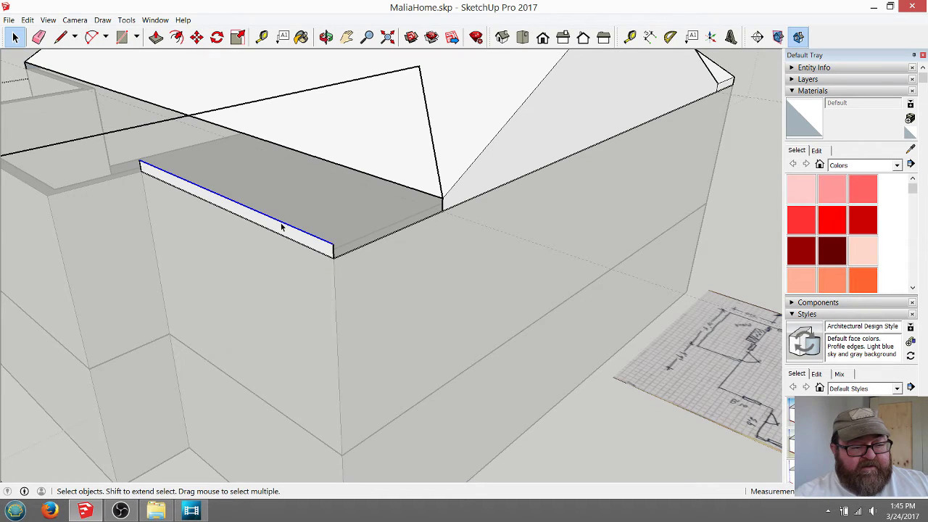
left_click(196, 37)
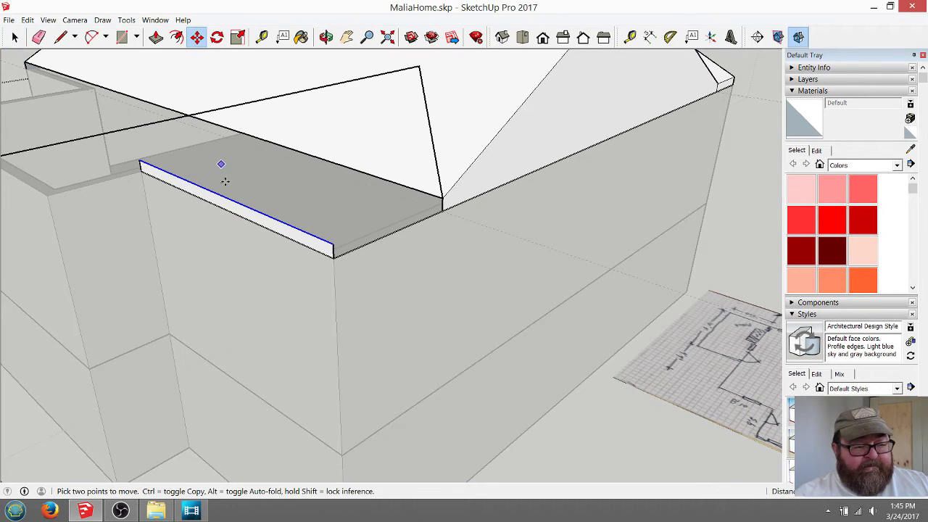
left_click(293, 227)
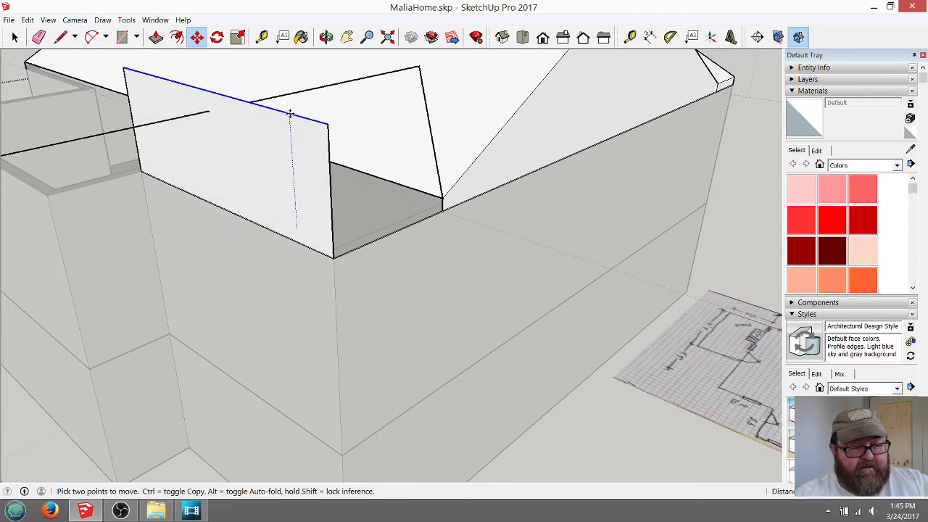
left_click(291, 114)
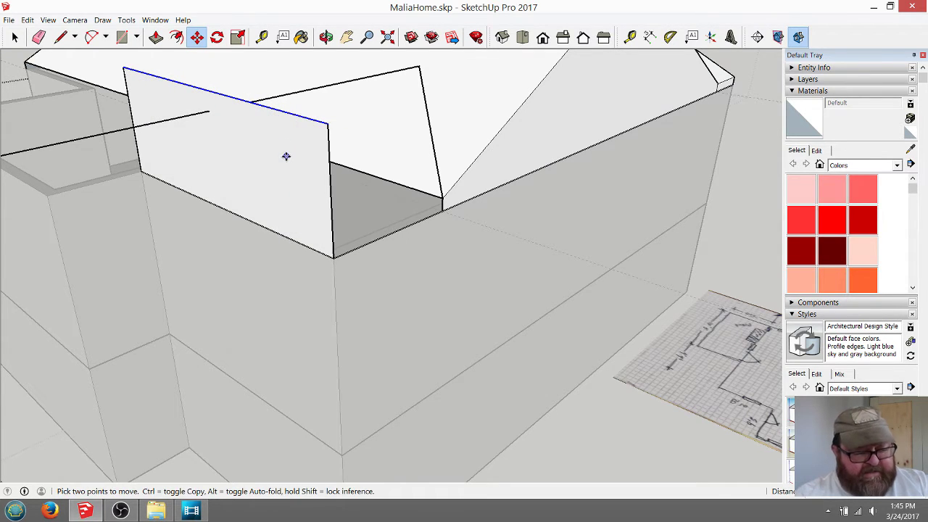
- Draw the rear wing's side eave line and a gable slope from ridge to eave corner, and redraw the eave line across the raised face
left_click(61, 37)
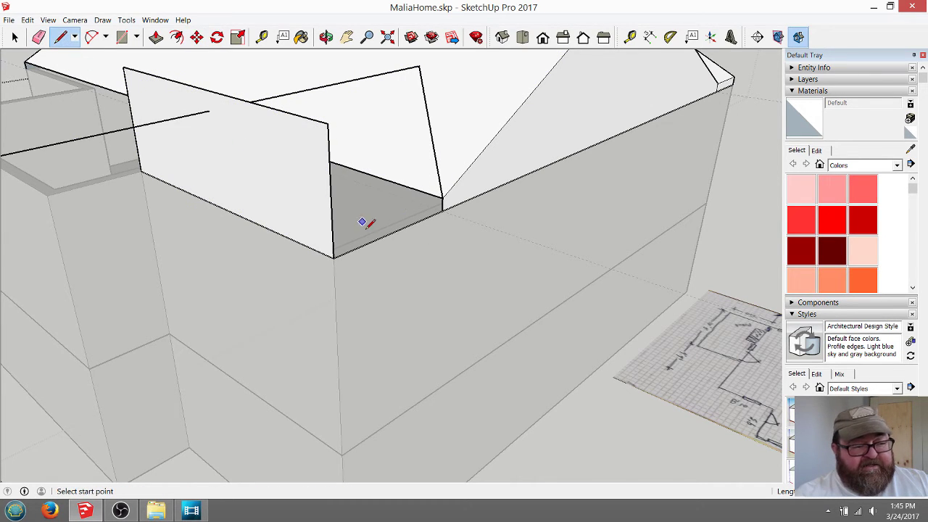
left_click(442, 197)
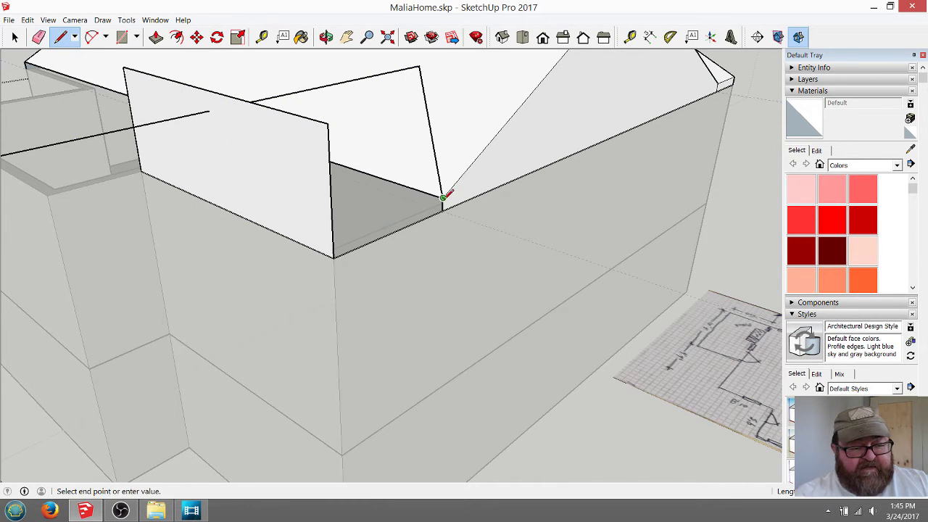
left_click(333, 244)
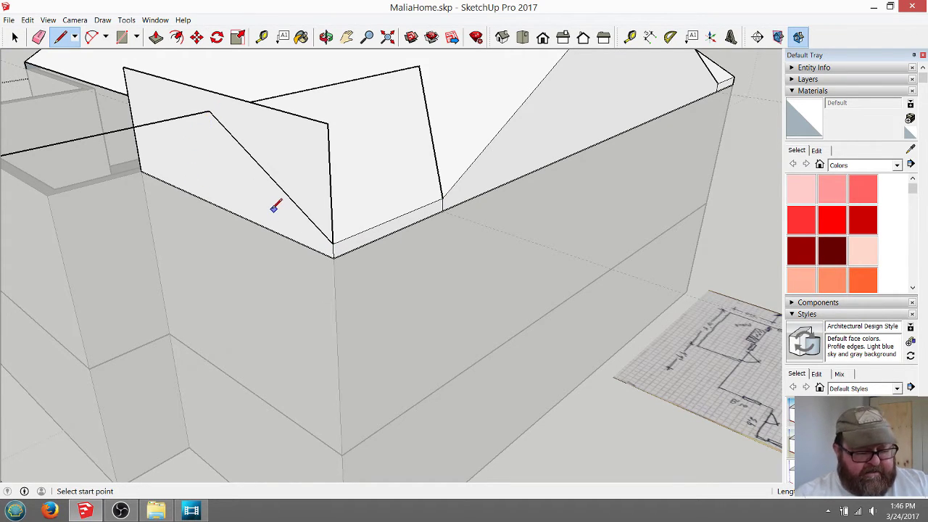
left_click(334, 243)
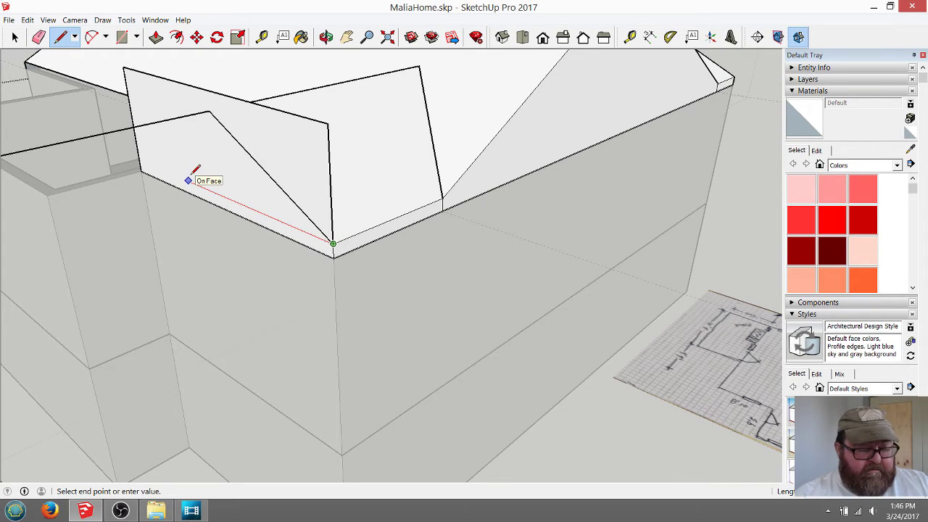
left_click(138, 150)
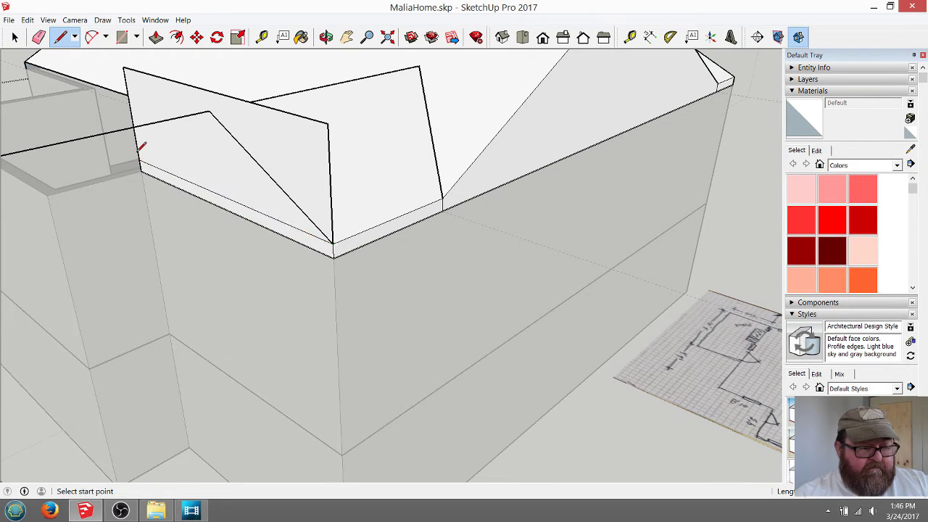
- Draw the rear wing's second gable slope from eave corner to ridge, and erase the overhanging ridge line and leftover edges around the gable
left_click(140, 160)
left_click(210, 112)
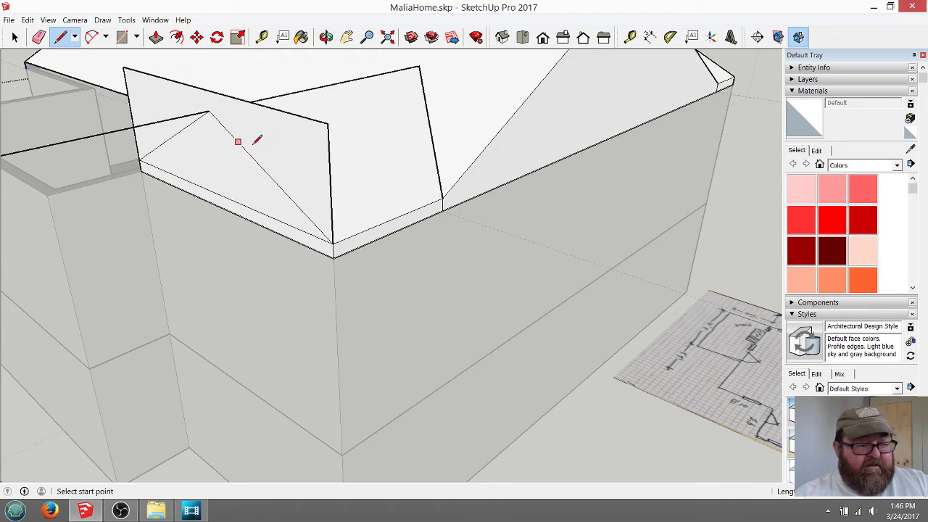
left_click(39, 37)
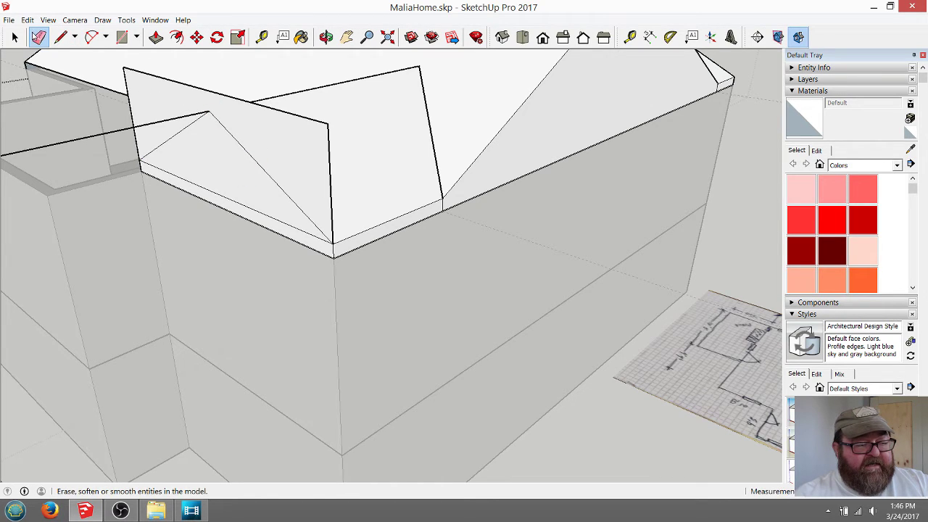
left_click(158, 118)
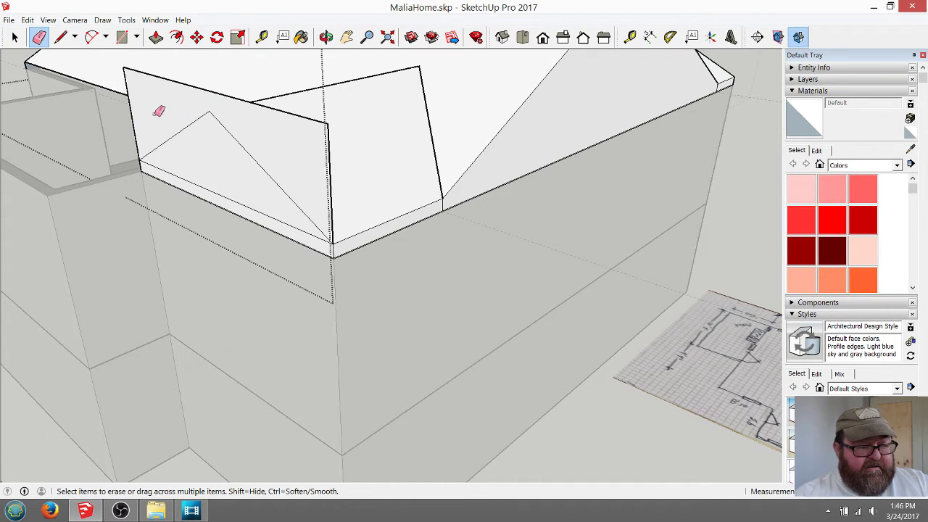
left_click(184, 82)
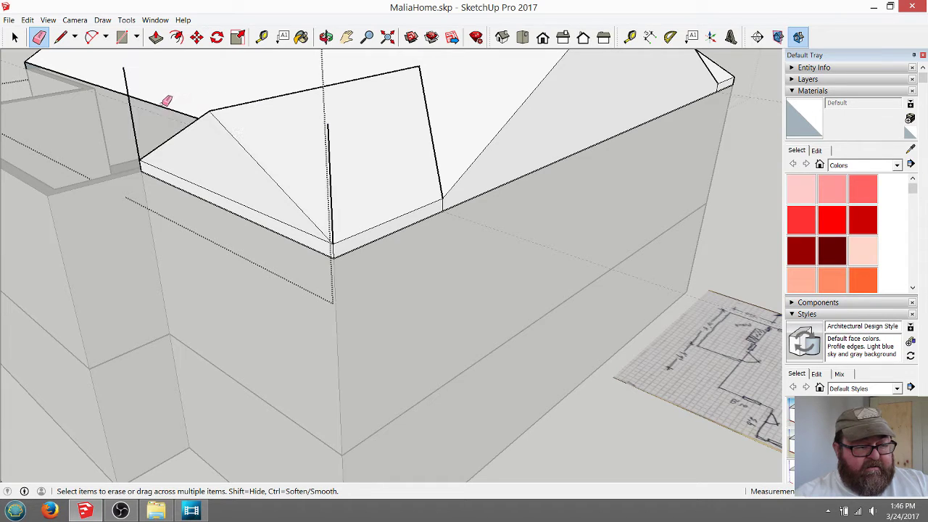
left_click(134, 120)
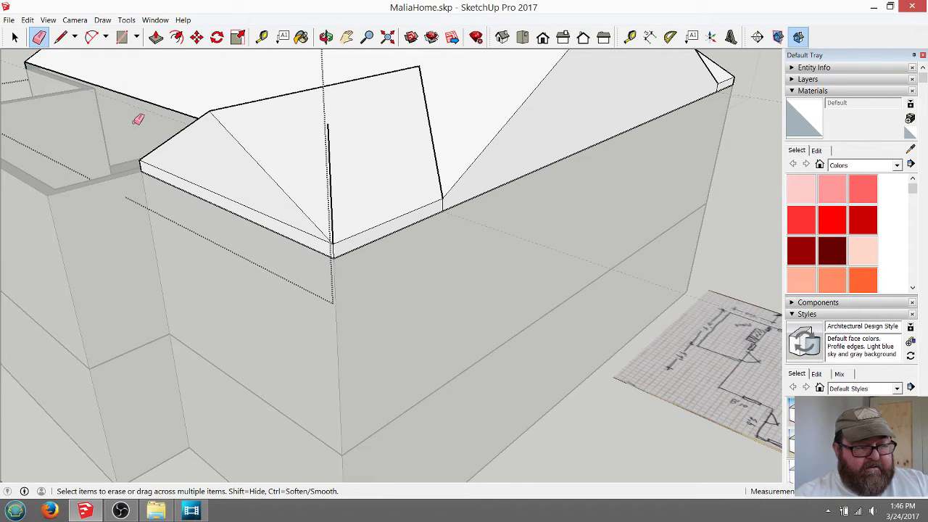
left_click(331, 145)
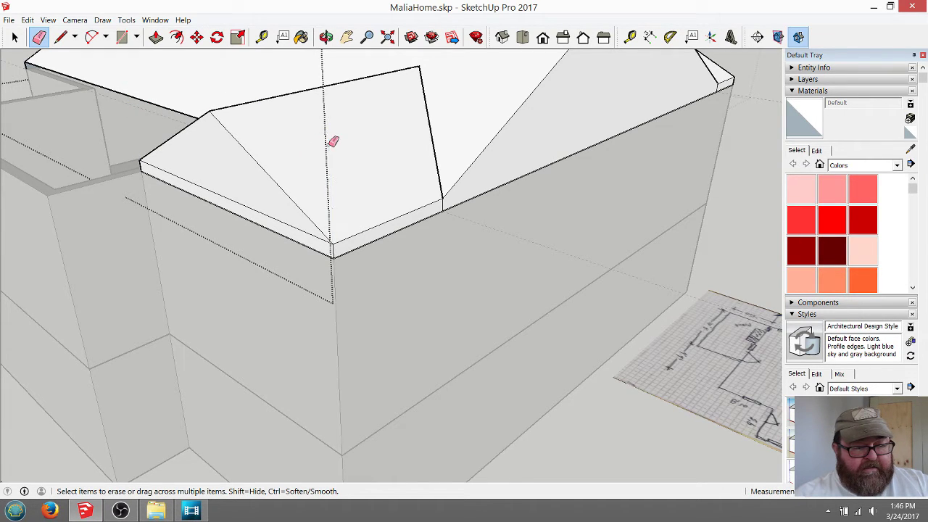
- Draw the rear wing's inner eave line along the green axis to the main roof edge, and connect it to the ridge's inner end
left_click(326, 37)
left_click_drag(255, 129, 582, 211)
left_click(60, 37)
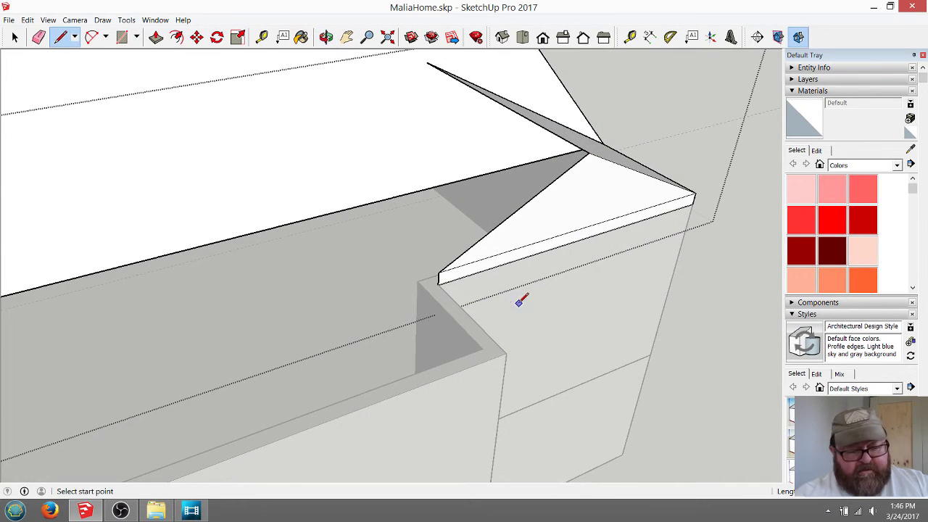
left_click(438, 273)
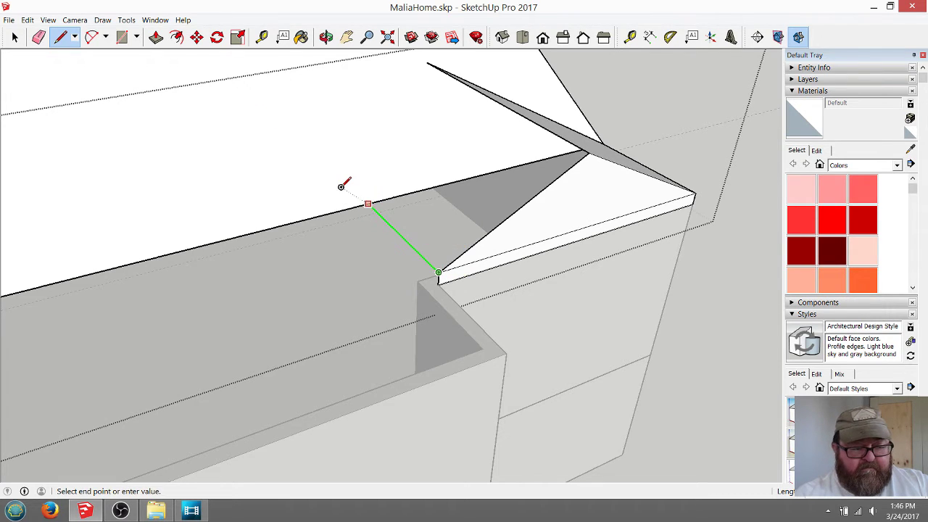
left_click(368, 205)
left_click(368, 205)
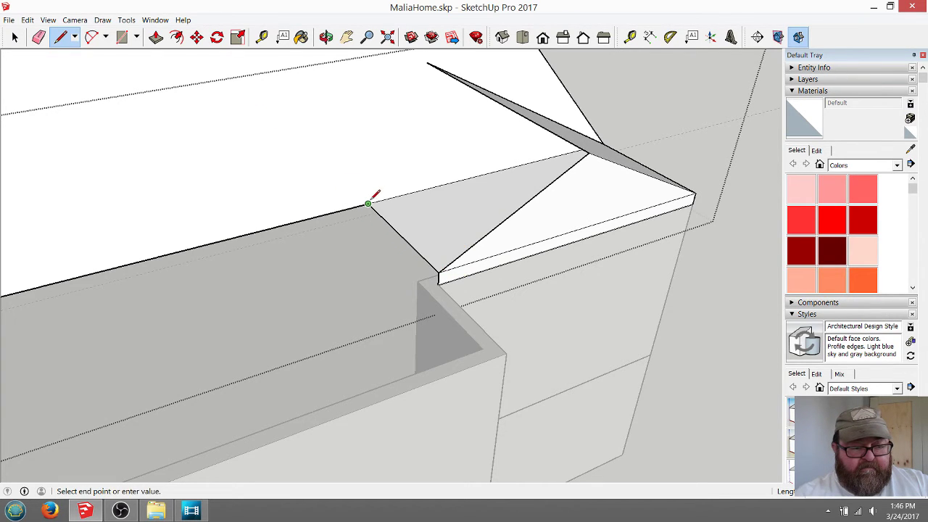
left_click(427, 64)
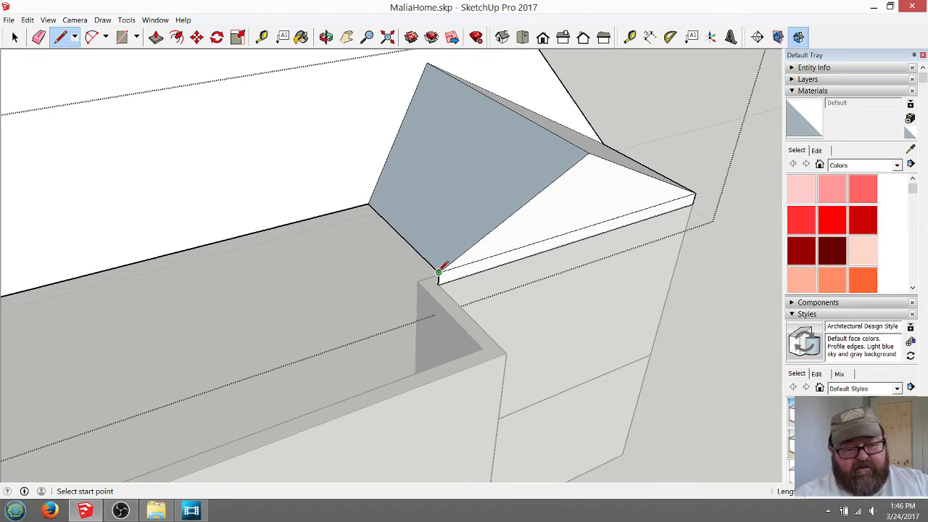
- Reverse the new roof slope on the rear wing's inner side so its front face points outward
left_click(325, 37)
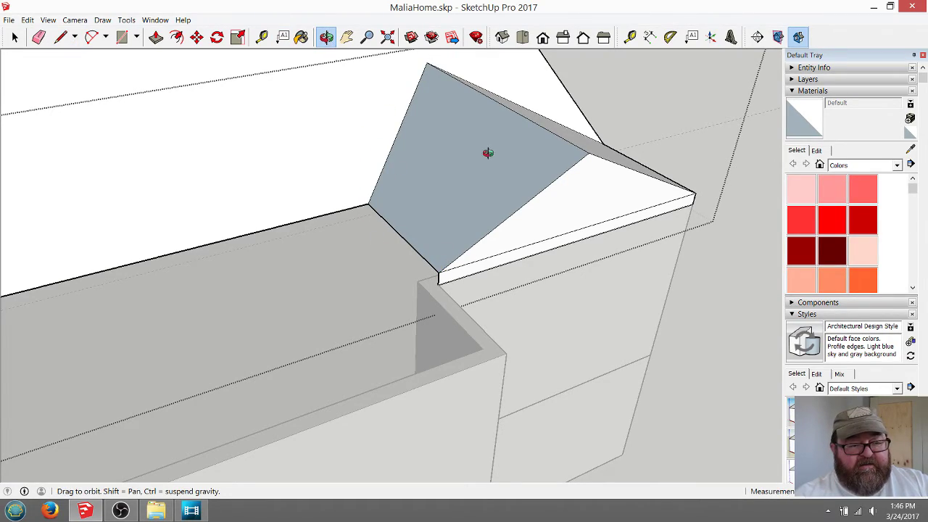
left_click_drag(489, 152, 102, 180)
left_click_drag(322, 201, 623, 275)
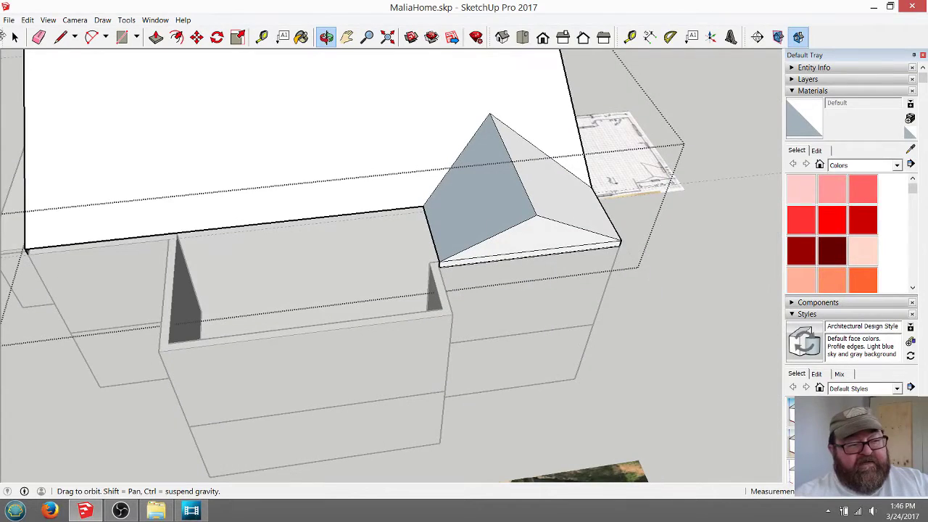
key("space")
right_click(465, 201)
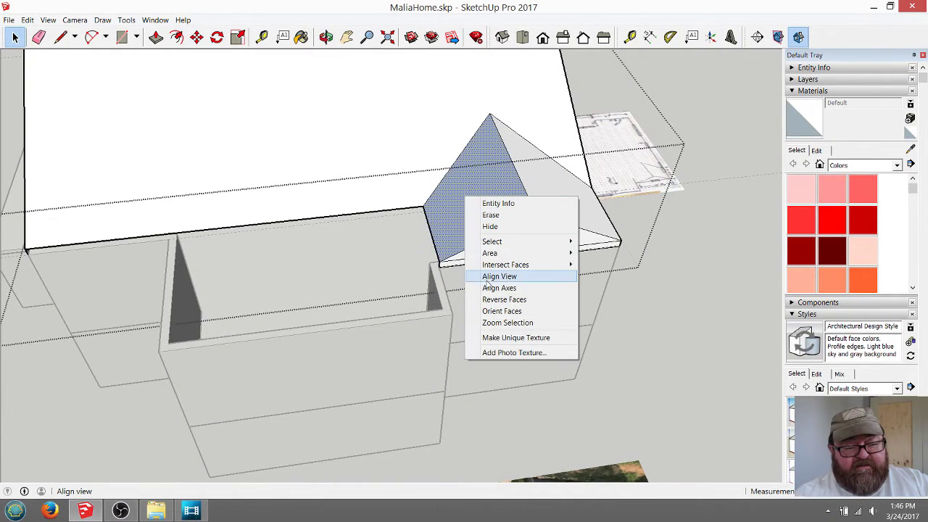
left_click(488, 298)
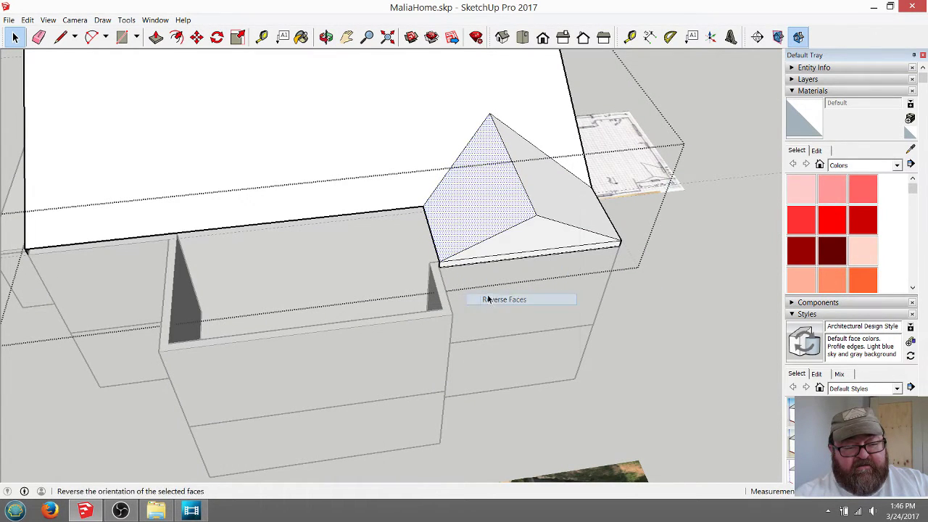
- Examine the reference photos of the rear of the house for how the addition's roof meets the main roof
left_click(324, 37)
left_click_drag(365, 89, 594, 179)
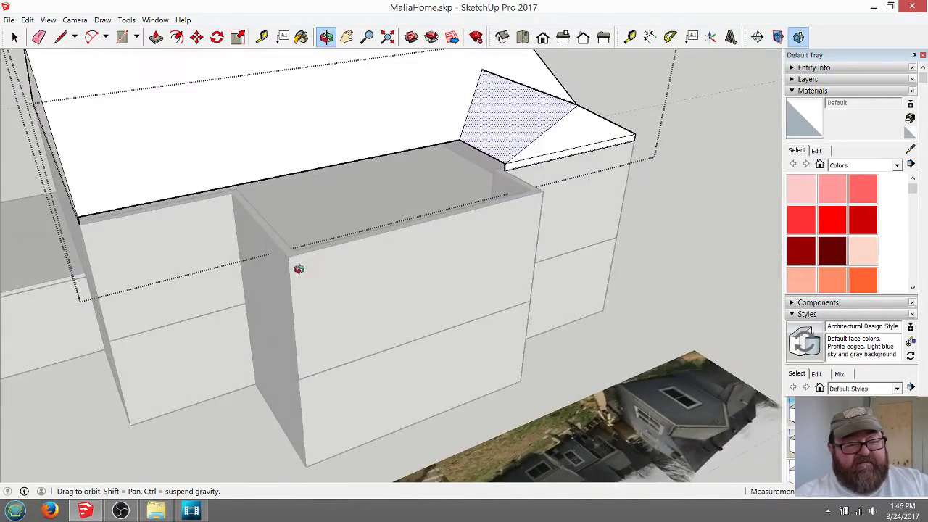
left_click_drag(299, 269, 438, 326)
scroll(601, 277, "up", 8)
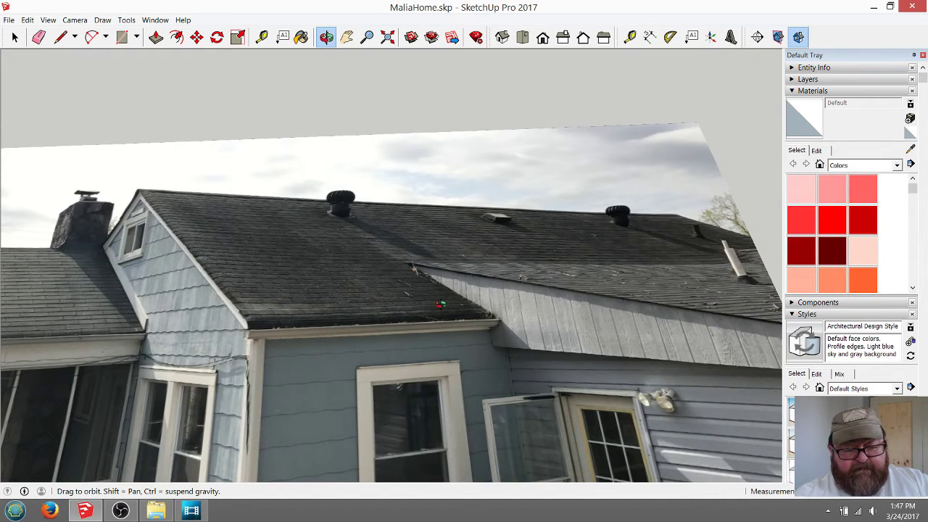
scroll(440, 305, "down", 2)
left_click_drag(439, 303, 564, 328)
left_click_drag(405, 305, 399, 431)
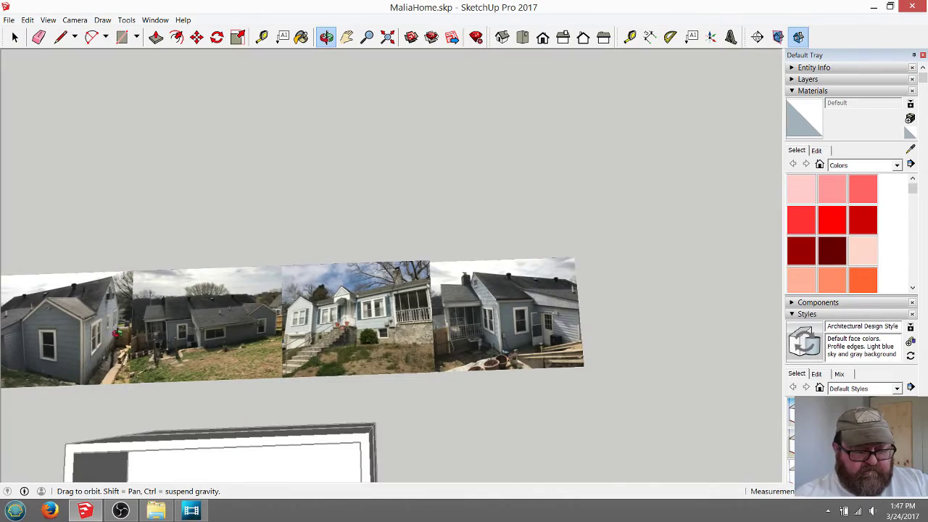
scroll(116, 332, "up", 8)
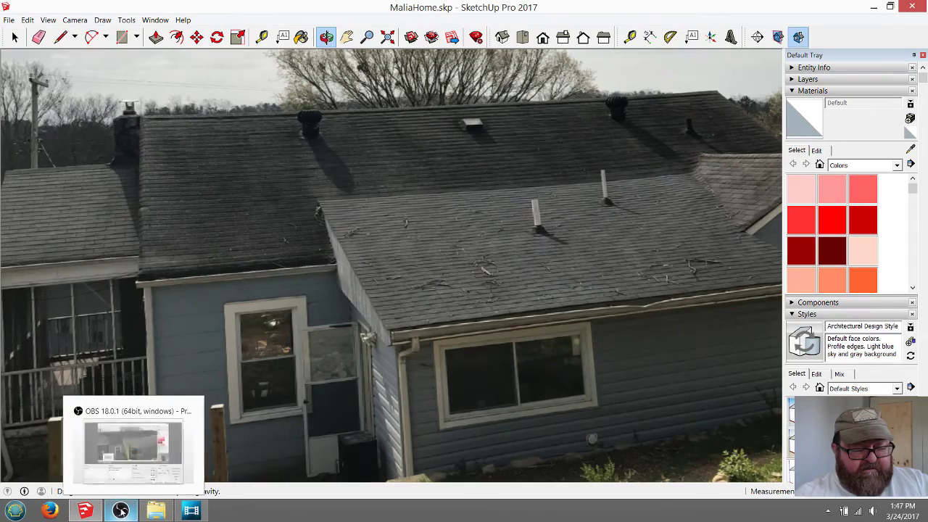
left_click(121, 511)
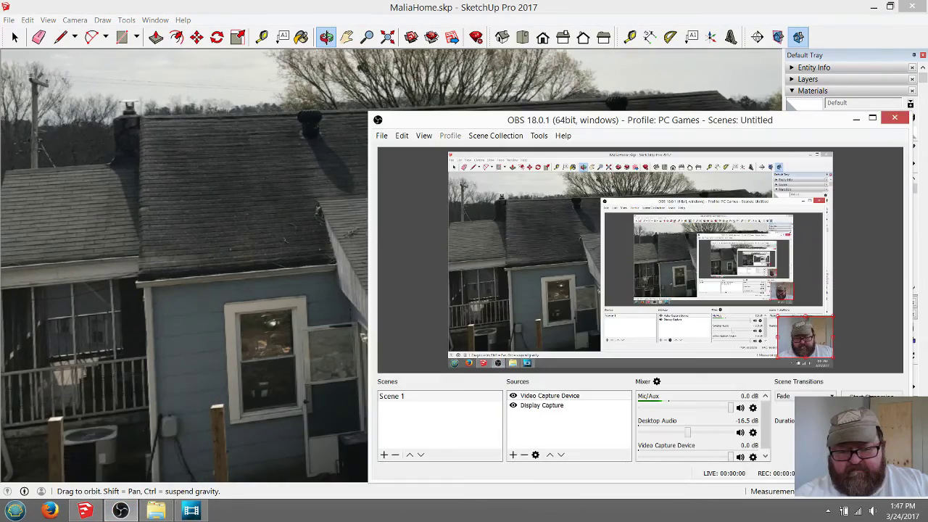
left_click(213, 255)
- Inspect the rear-view photo for the slope, eave and side wall of the roof between the wing gable and the back door
scroll(417, 249, "down", 12)
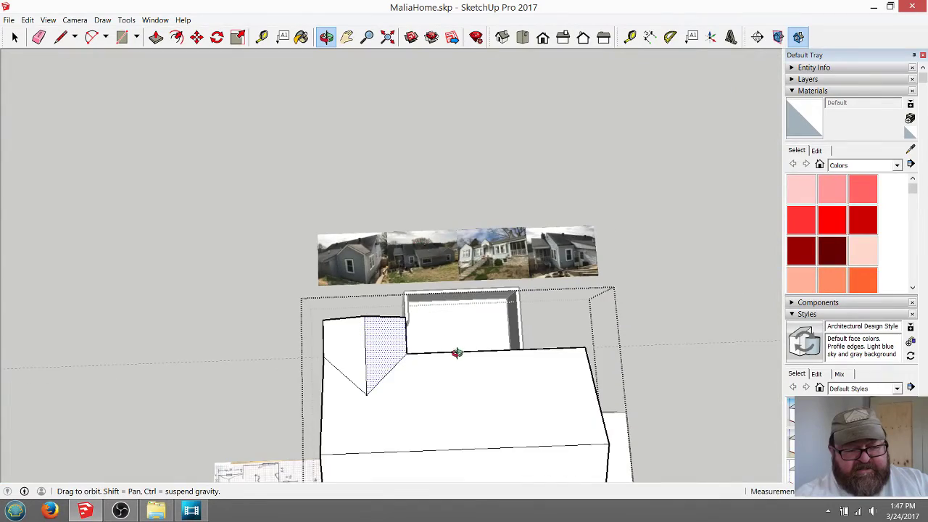
mouse_move(457, 353)
left_mouse_down()
mouse_move(258, 313)
mouse_move(68, 164)
mouse_move(292, 209)
mouse_move(248, 252)
mouse_move(199, 263)
mouse_move(174, 201)
mouse_move(140, 292)
mouse_move(268, 348)
mouse_move(362, 439)
mouse_move(330, 468)
mouse_move(256, 368)
mouse_move(484, 437)
mouse_move(463, 271)
mouse_move(385, 324)
mouse_move(263, 286)
mouse_move(283, 316)
mouse_move(505, 421)
mouse_move(619, 441)
mouse_move(303, 376)
left_mouse_up()
scroll(312, 377, "up", 10)
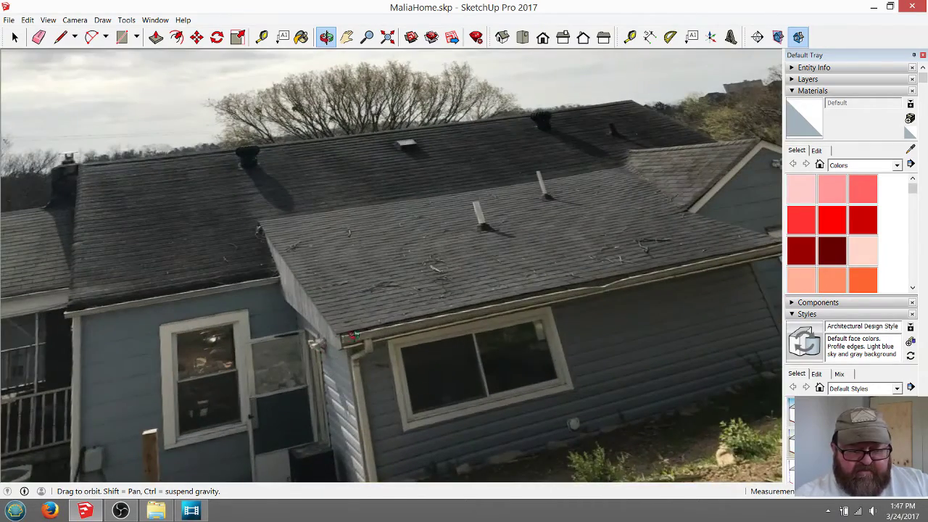
scroll(396, 390, "down", 4)
left_click_drag(396, 389, 434, 445)
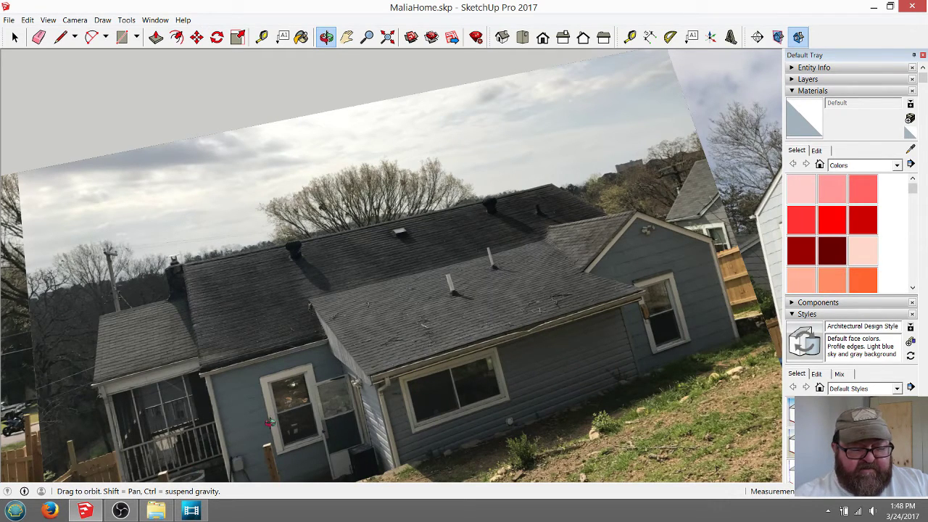
- From the rear addition's outer wall corner, draw a vertical line and a green-axis line to the main roof, and slope a line back to the corner's fascia height
left_click_drag(480, 49, 255, 126)
left_click_drag(363, 282, 149, 325)
scroll(313, 264, "up", 2)
scroll(371, 286, "up", 5)
scroll(411, 298, "up", 2)
left_click_drag(411, 298, 353, 302)
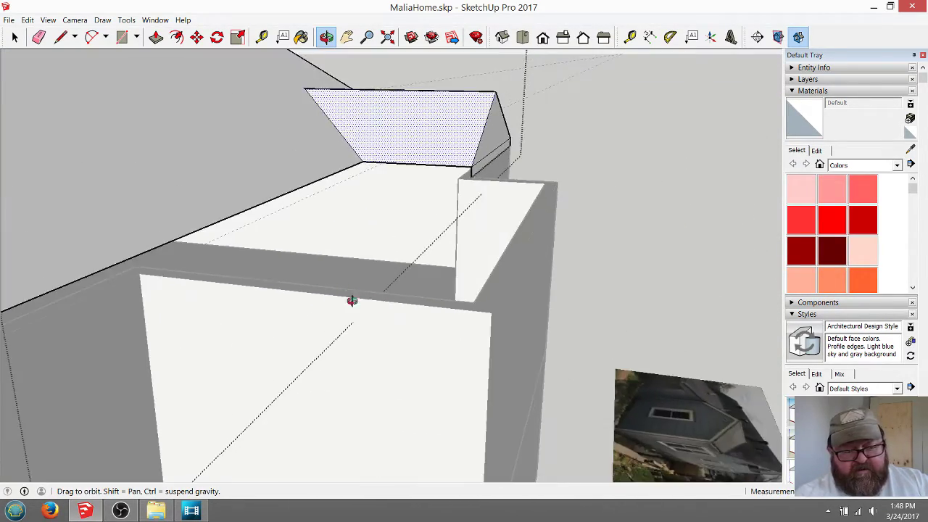
key("l")
left_click(492, 291)
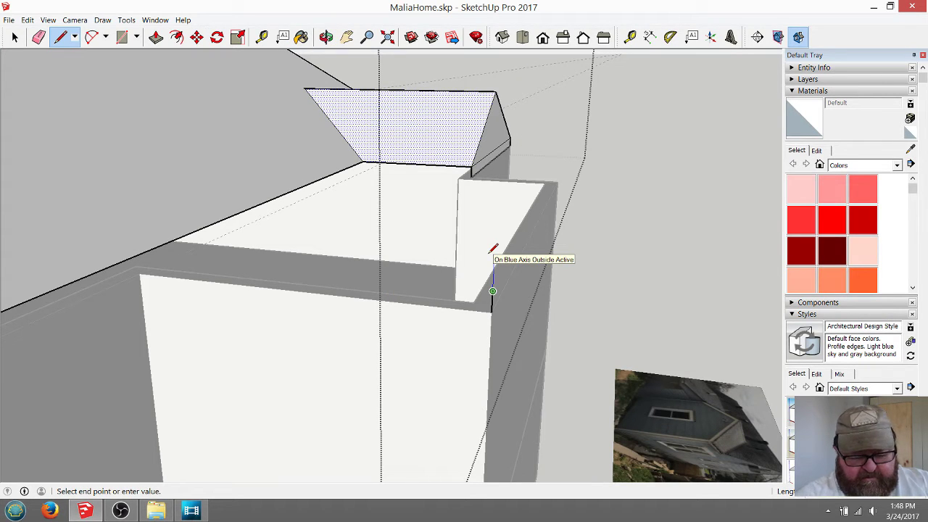
key("Return")
scroll(596, 347, "down", 5)
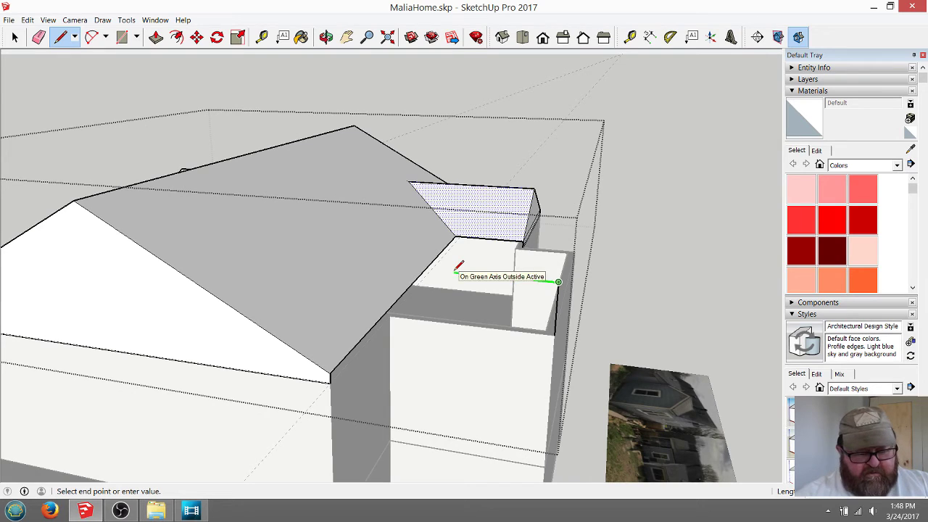
left_click(374, 264, "shift")
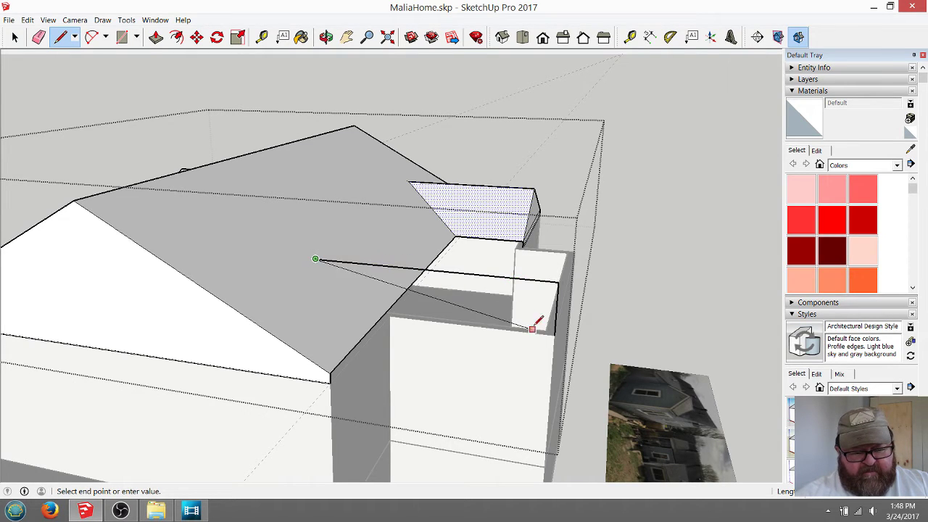
left_click(556, 326)
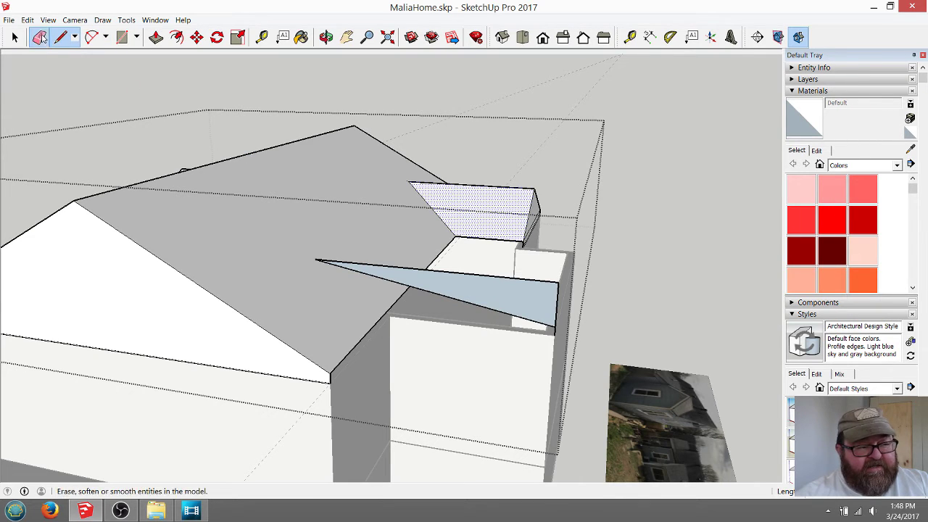
- Erase the green-axis construction line and the vertical segment above the fascia height at the addition's outer corner
left_click(39, 37)
left_click(500, 277)
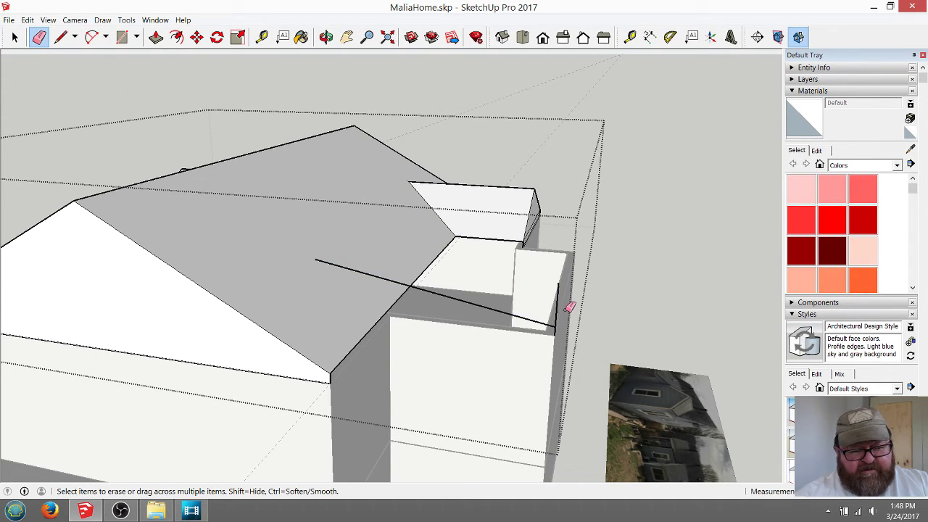
scroll(573, 322, "up", 2)
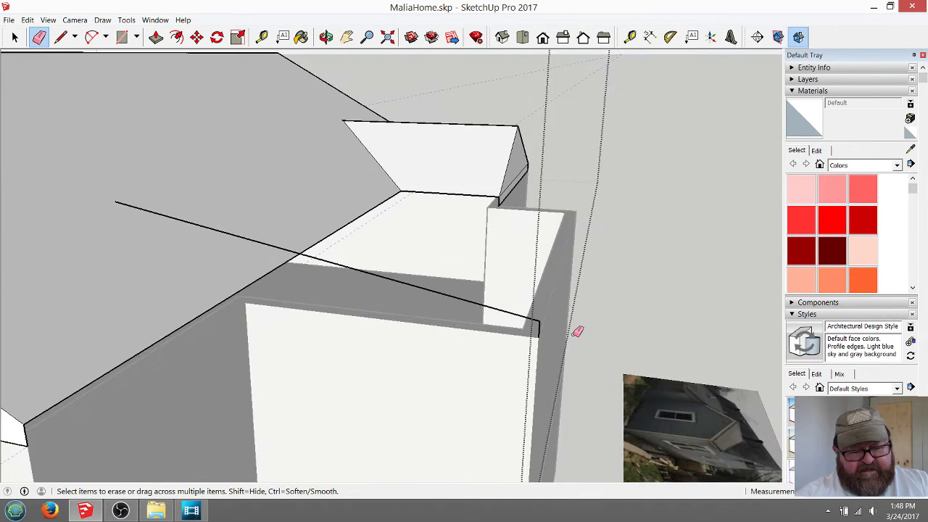
- Close the addition roof's end face with a short vertical at the inner corner, a line up the main roof slope and a line along the wall top
left_click(61, 38)
left_click(246, 301)
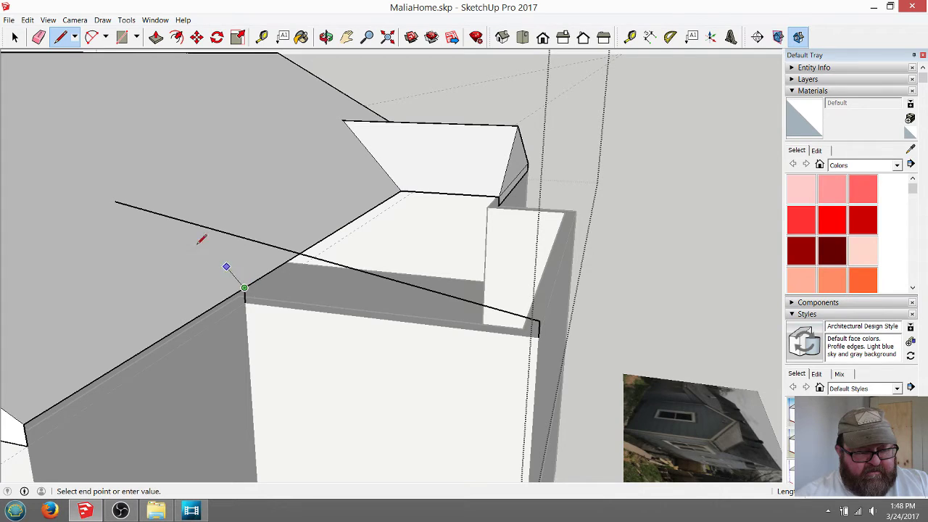
left_click(115, 201)
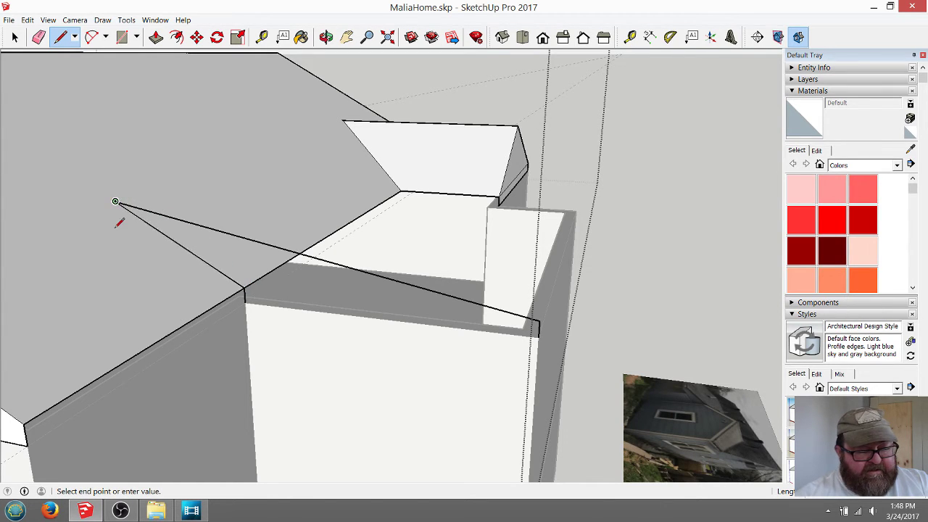
left_click(244, 288)
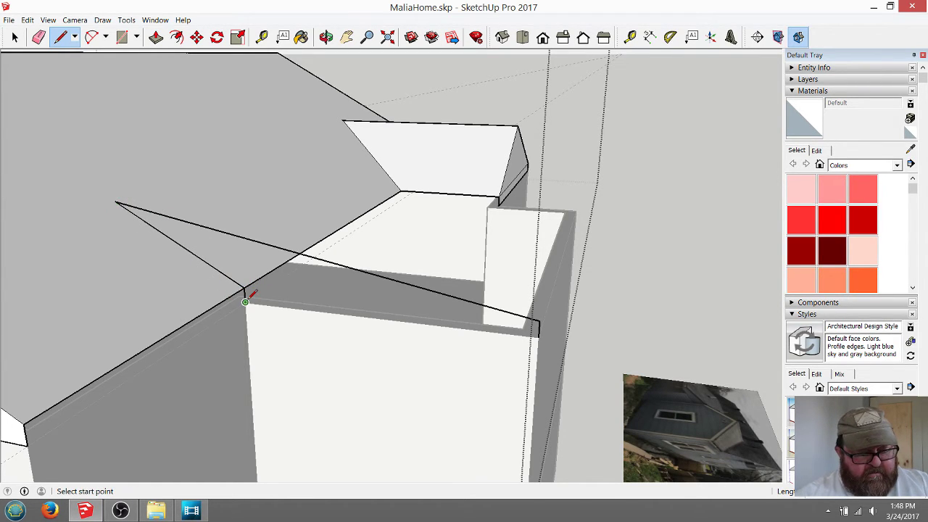
left_click(245, 302)
left_click(539, 337)
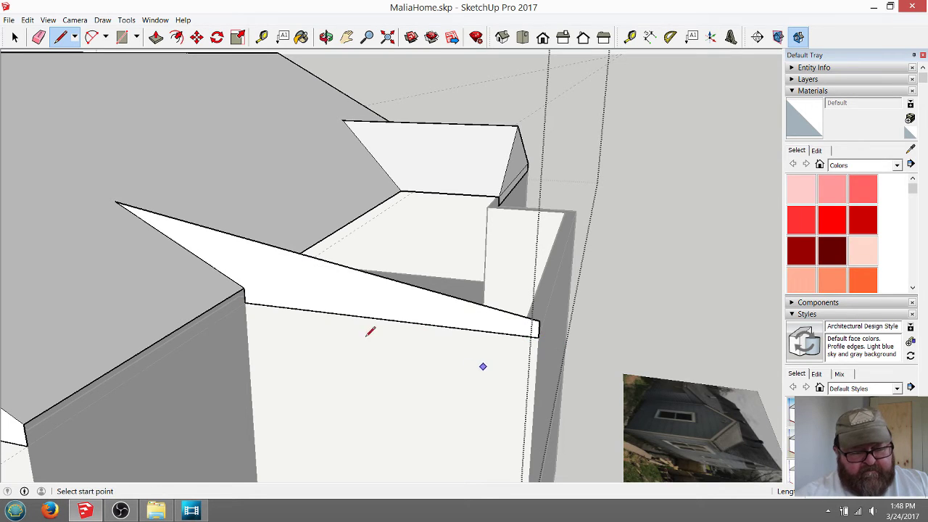
- Create a vertical guide offset outward along the green axis from the fascia edge at the addition's outer wall corner
scroll(113, 262, "down", 1)
scroll(479, 371, "up", 3)
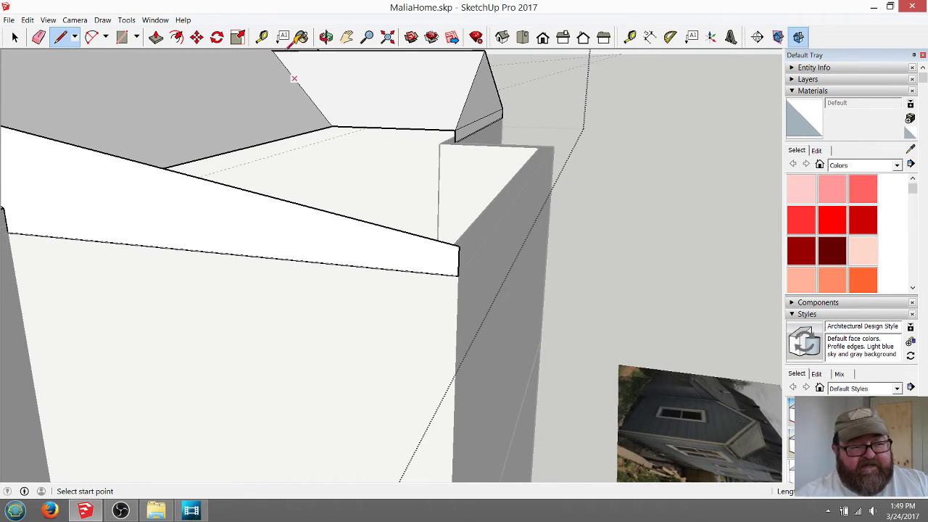
left_click(262, 37)
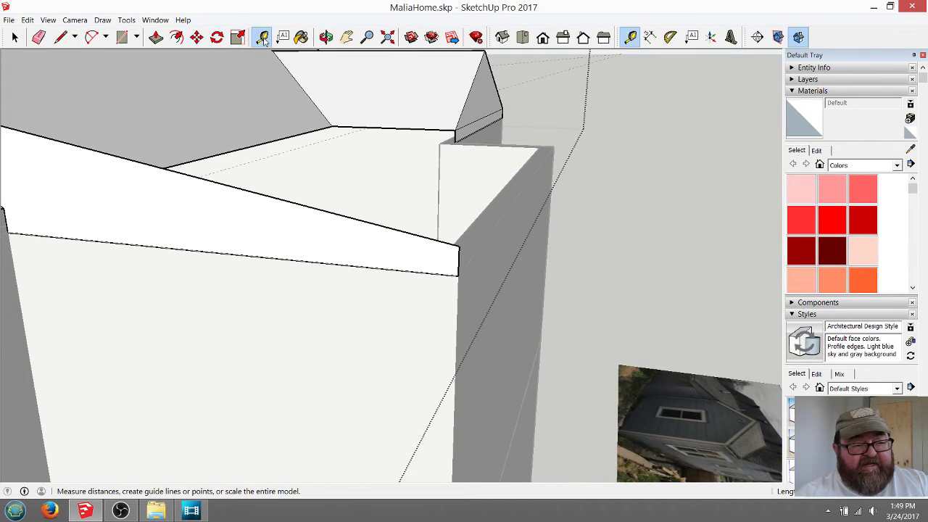
left_click(460, 260)
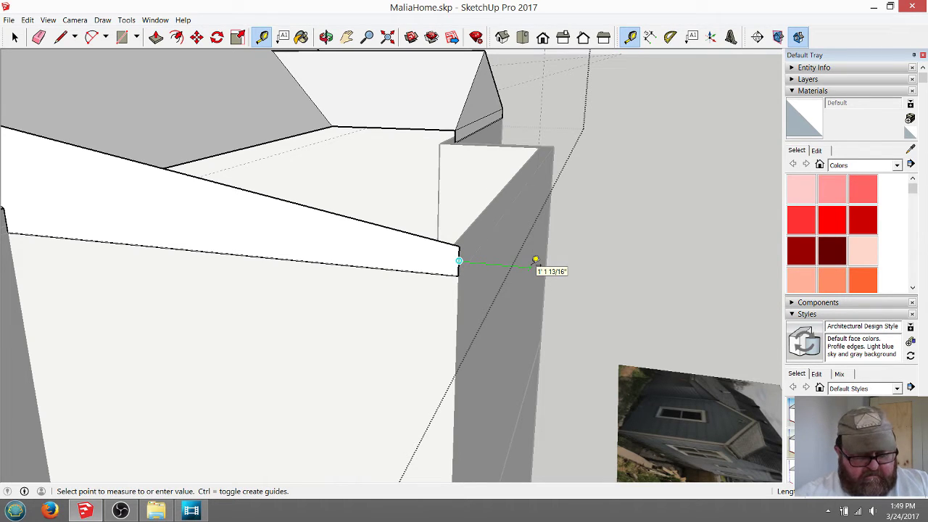
left_click(535, 259)
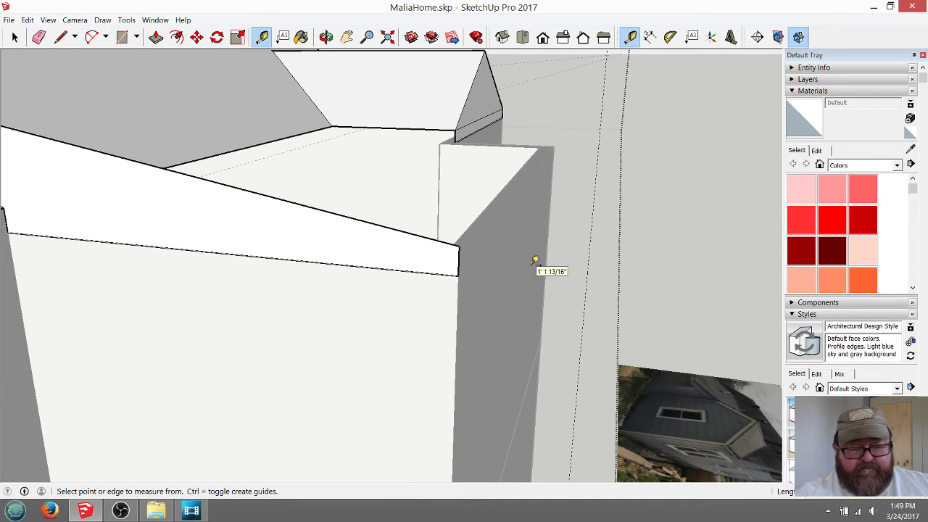
- Draw the addition roof's overhang profile from the extended slope to the guide and back to the wall, and erase the edge dividing it from the end face
left_click(60, 37)
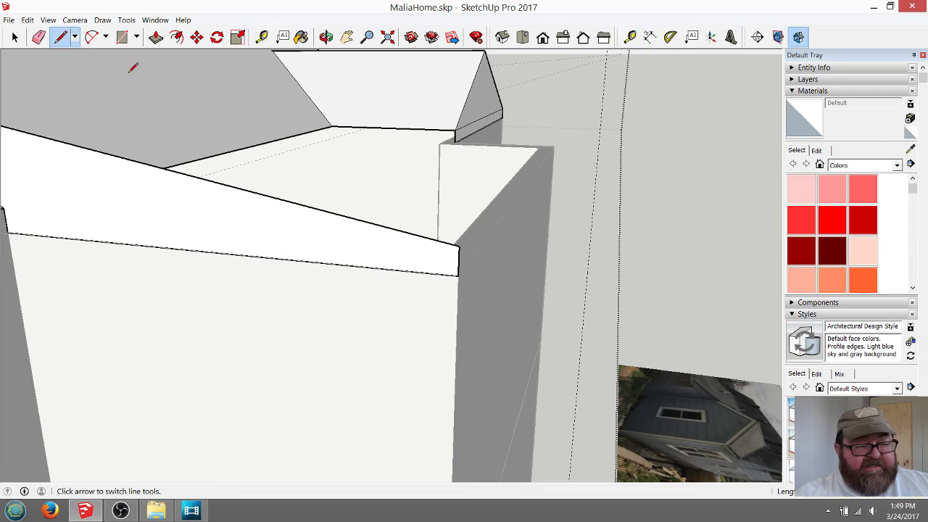
left_click(459, 245)
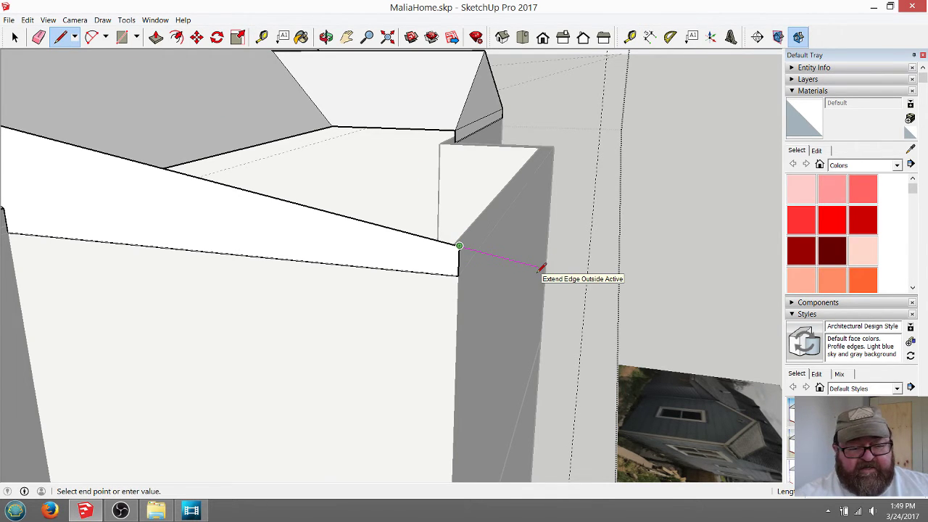
left_click(587, 278)
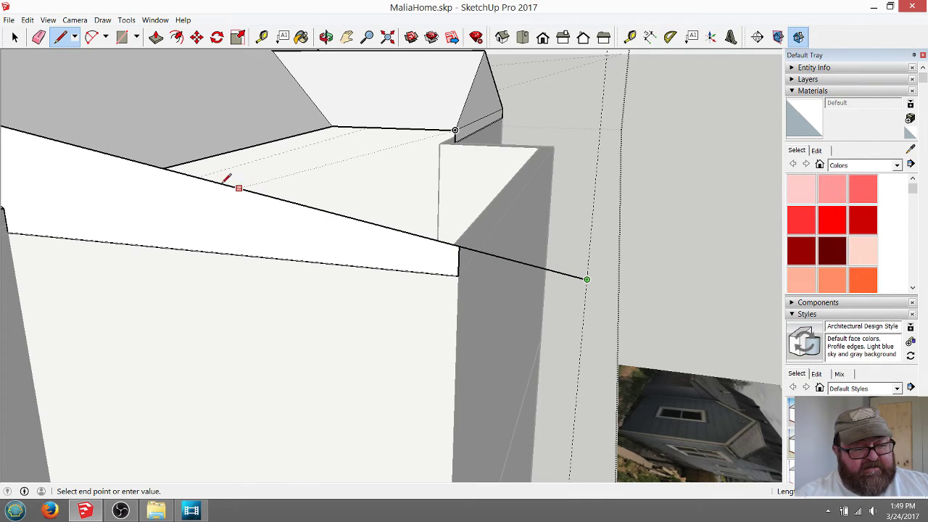
left_click(586, 307)
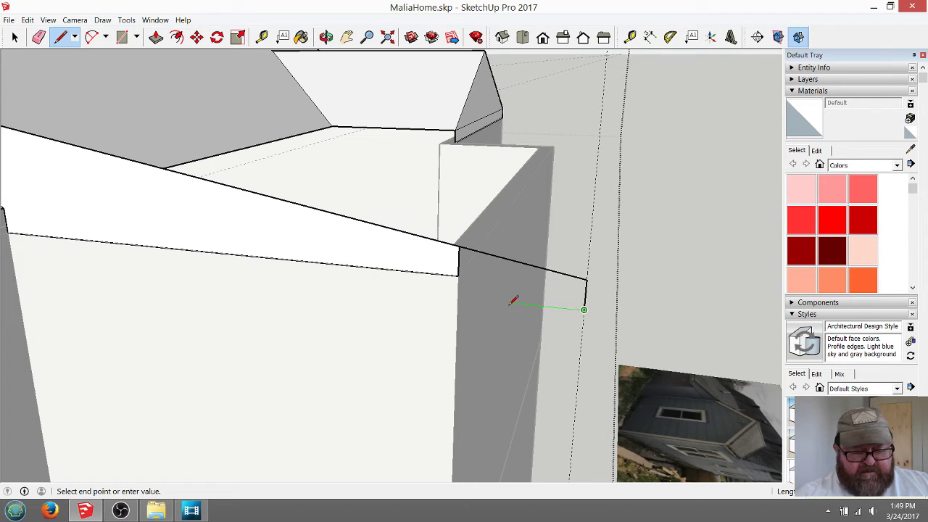
left_click(459, 296)
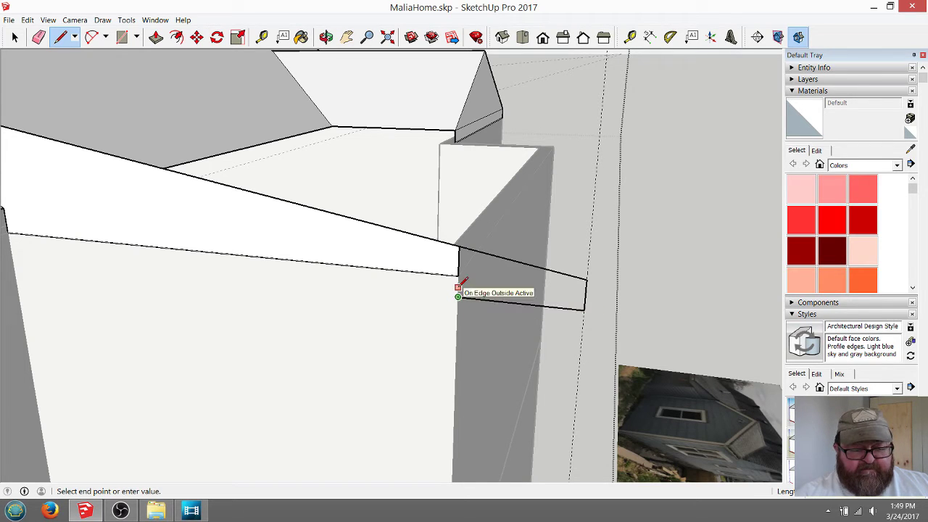
left_click(458, 275)
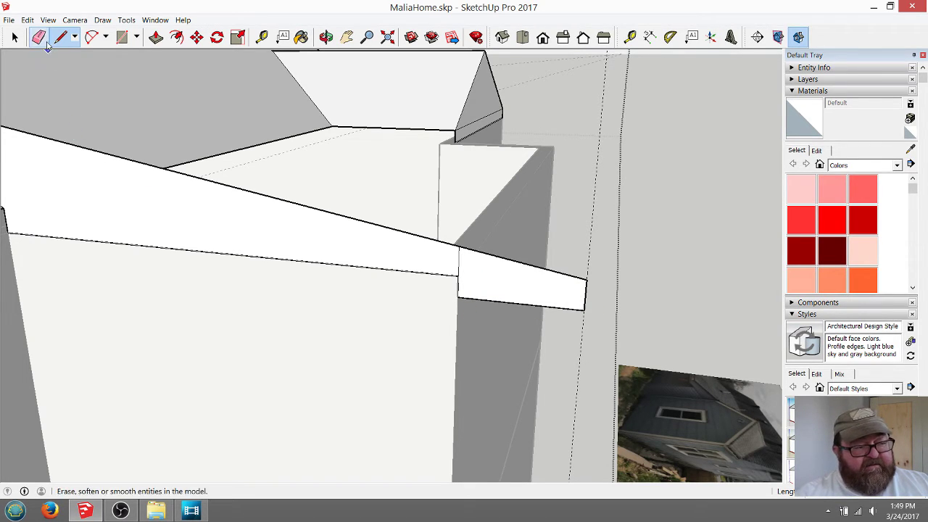
left_click(38, 37)
middle_click_drag(464, 262, 455, 317)
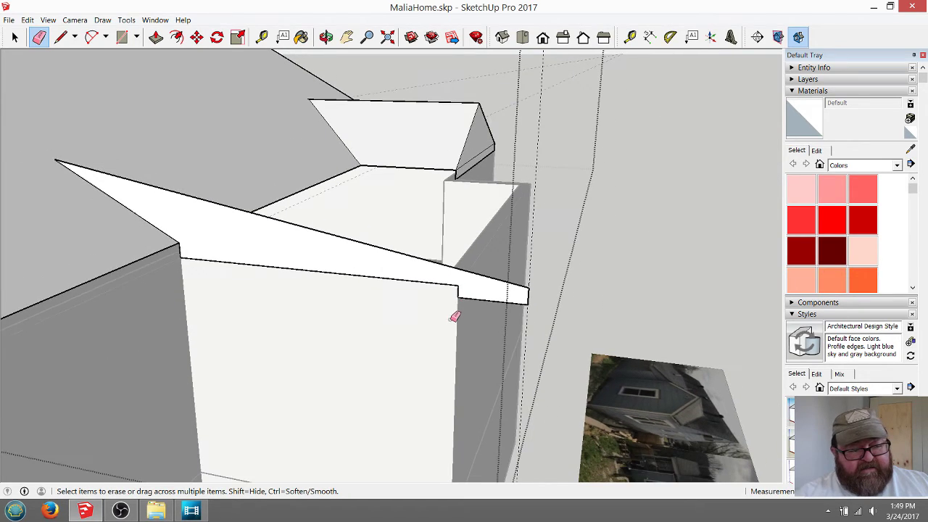
- Push/Pull the addition roof's end face across the rear addition to the eave corner of the wing
left_click(326, 36)
left_click_drag(555, 304, 31, 311)
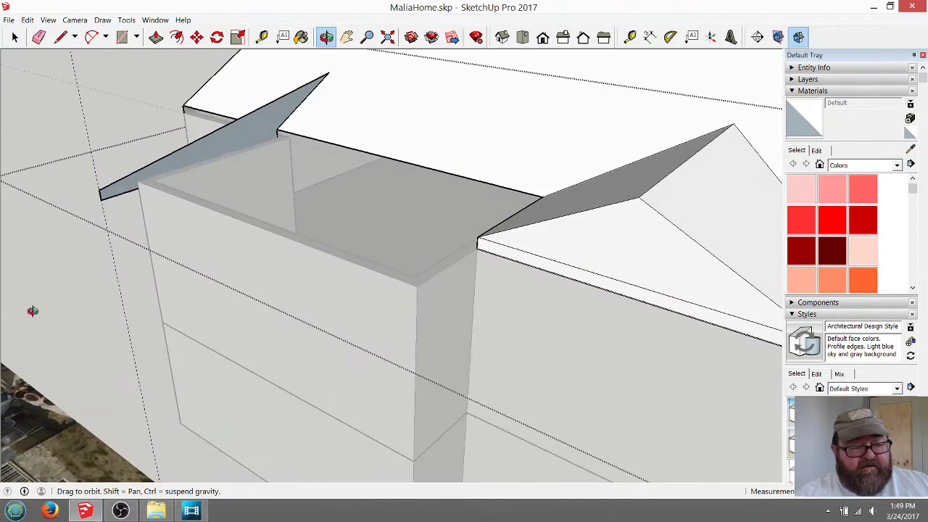
left_click(156, 36)
left_click_drag(208, 150, 476, 251)
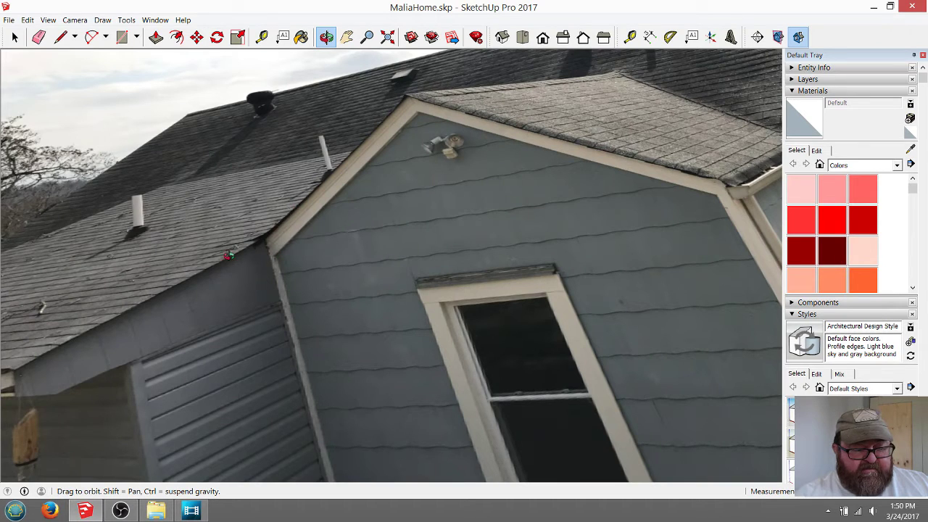
- Examine how the addition roof meets the wing gable, main roof and walls in the side photo and on the model
left_click_drag(270, 269, 316, 272)
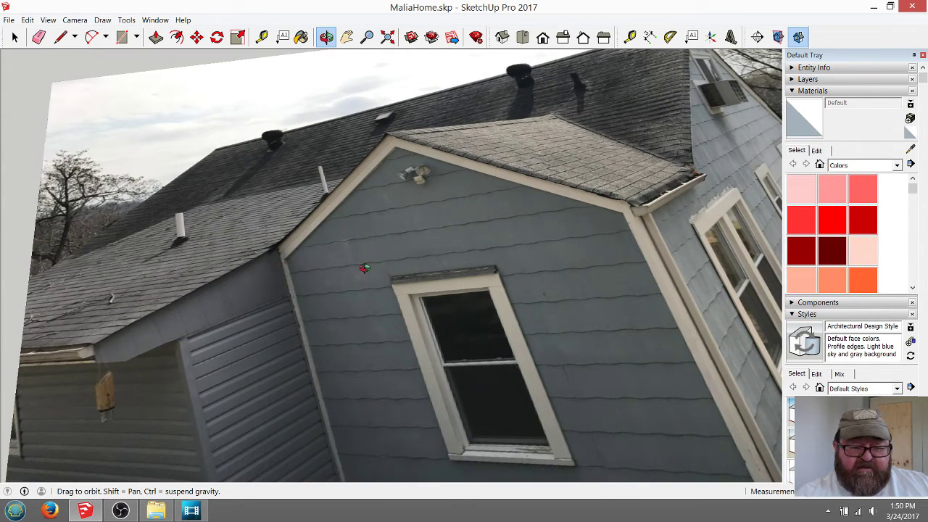
left_click_drag(295, 291, 283, 265)
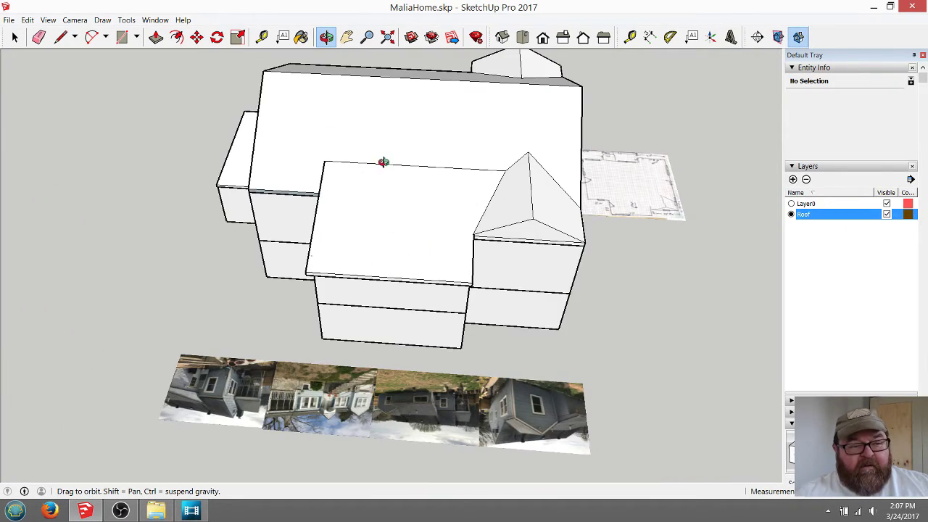
scroll(375, 169, "down", 1)
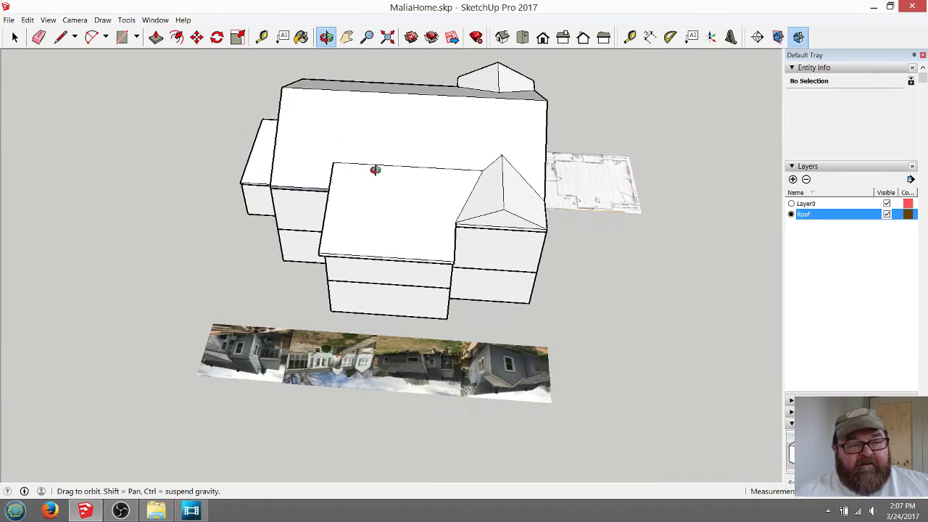
scroll(406, 197, "up", 6)
mouse_move(362, 255)
left_mouse_down()
mouse_move(630, 256)
mouse_move(573, 236)
left_mouse_up()
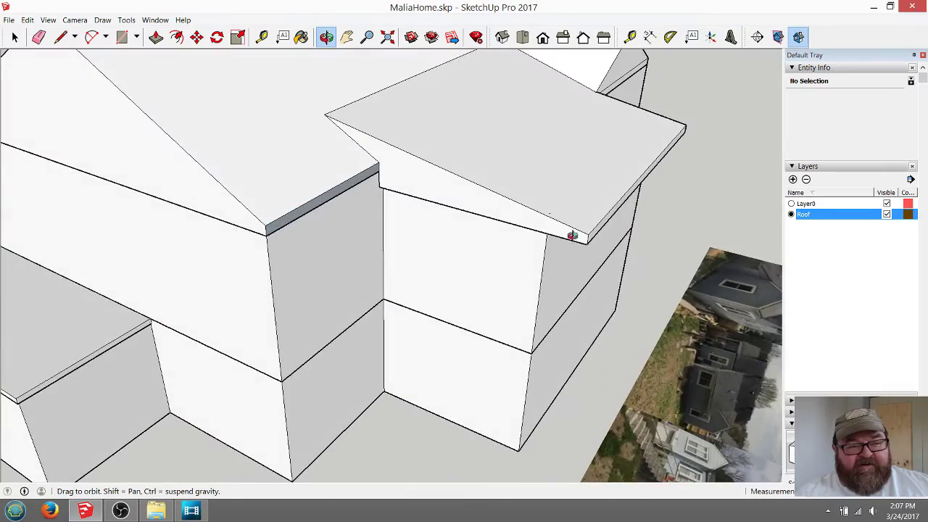
left_click_drag(485, 297, 126, 317)
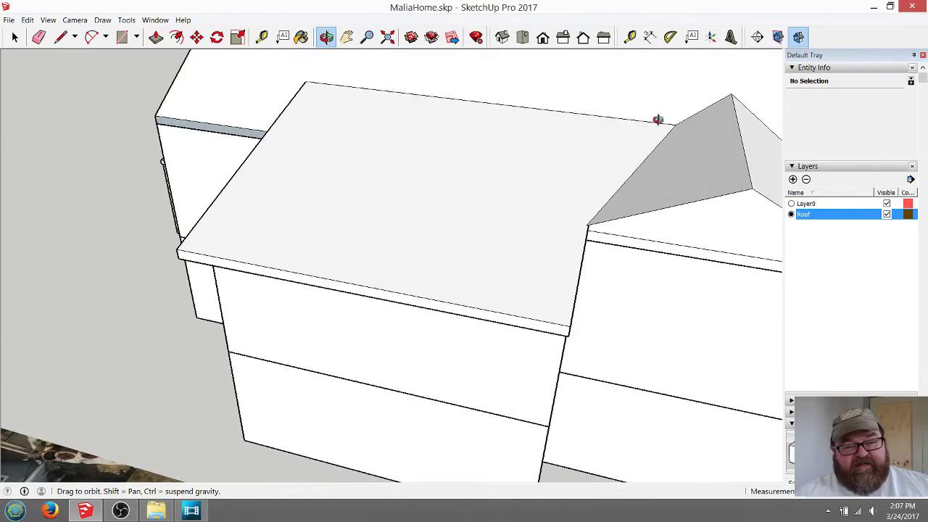
left_click_drag(557, 277, 534, 210)
scroll(541, 192, "down", 5)
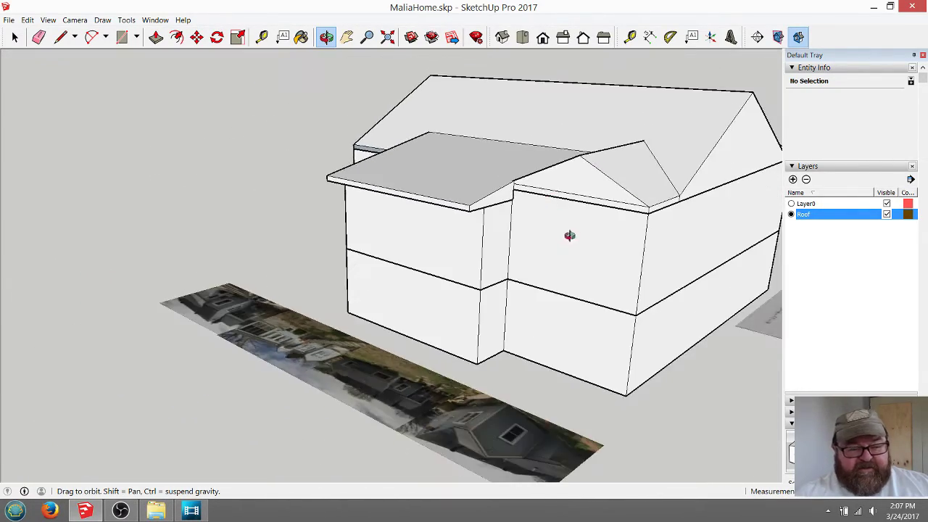
- Check the rear and wing-side photos for the addition roof's shape and compare them with the model's roof from above and around its sides
left_click_drag(572, 239, 249, 456)
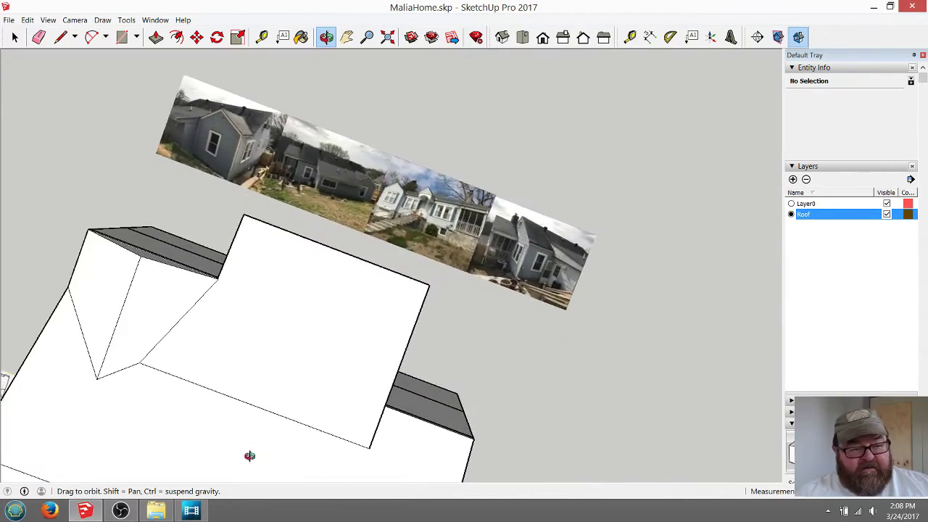
scroll(311, 161, "up", 10)
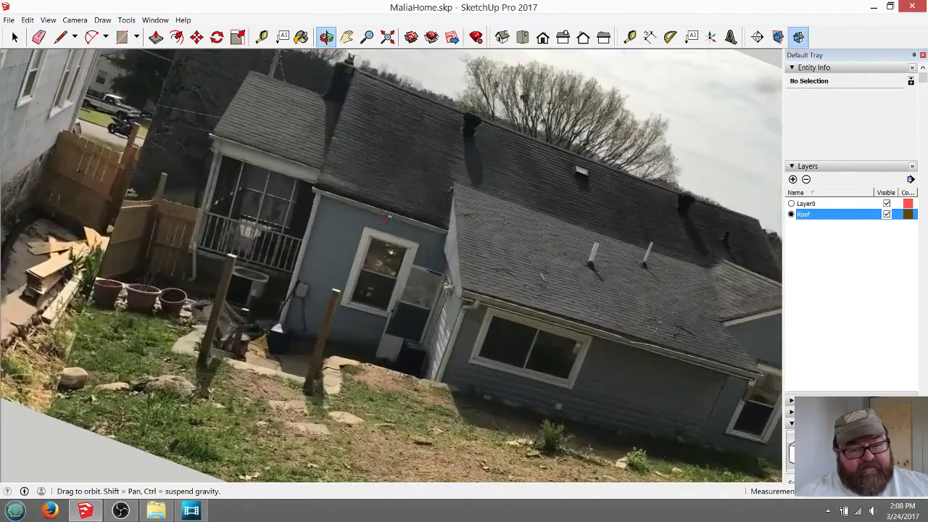
scroll(388, 217, "up", 2)
mouse_move(603, 347)
left_mouse_down()
mouse_move(627, 296)
mouse_move(549, 211)
mouse_move(585, 229)
mouse_move(321, 303)
left_mouse_up()
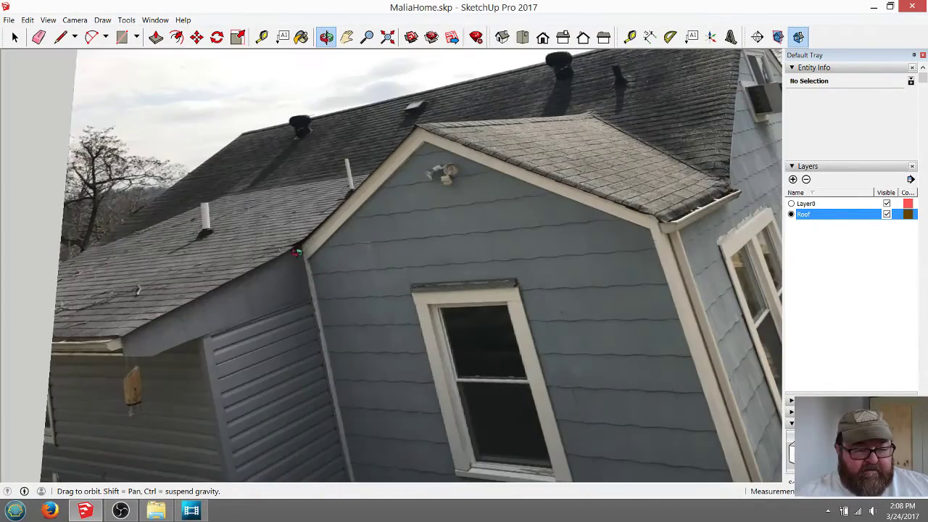
scroll(275, 322, "down", 2)
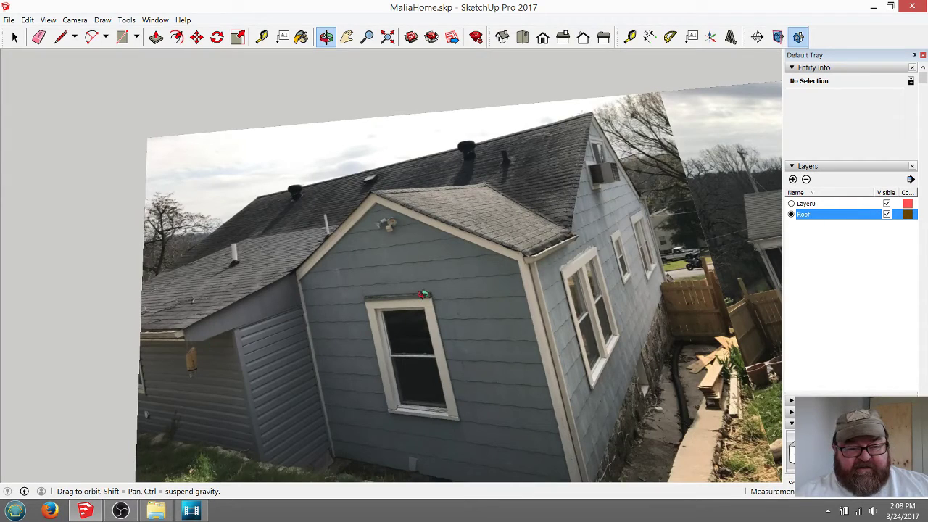
scroll(424, 294, "down", 2)
left_click(522, 38)
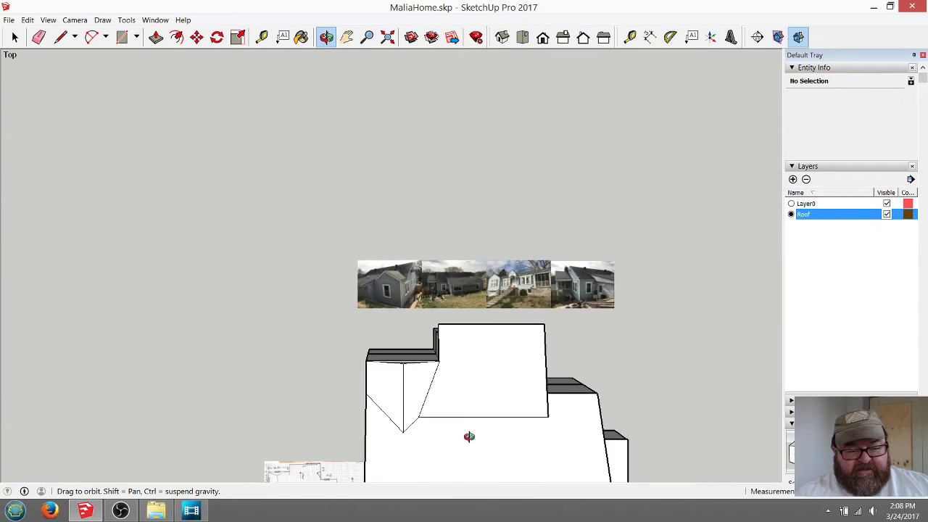
left_click_drag(479, 245, 157, 287)
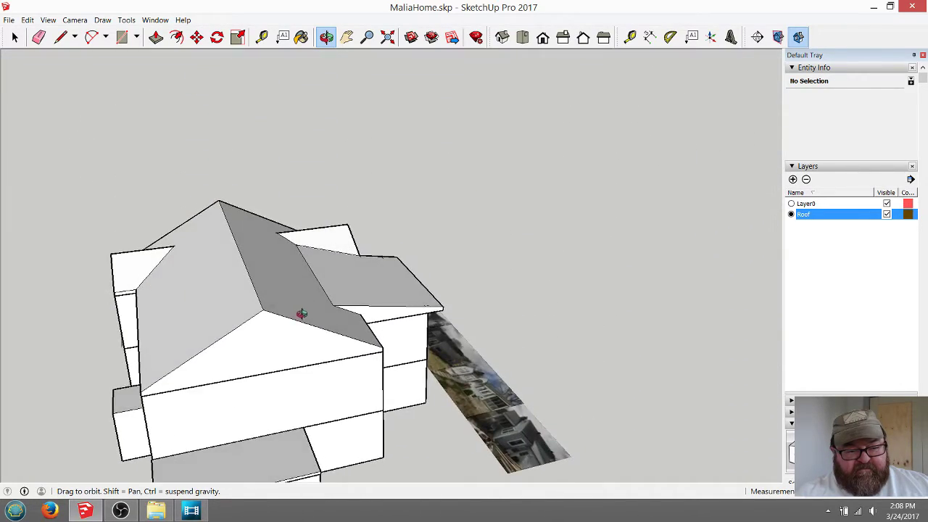
left_click_drag(301, 314, 114, 288)
scroll(149, 335, "up", 5)
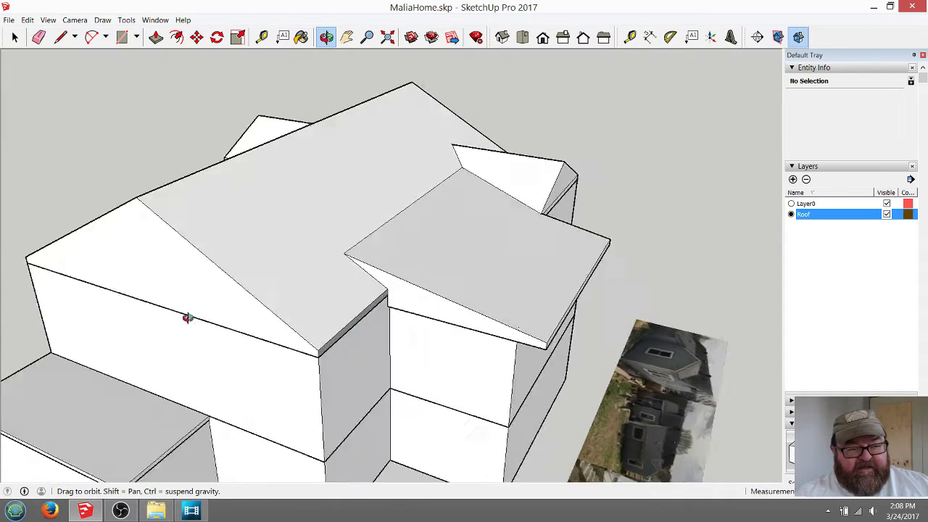
left_click_drag(188, 317, 155, 313)
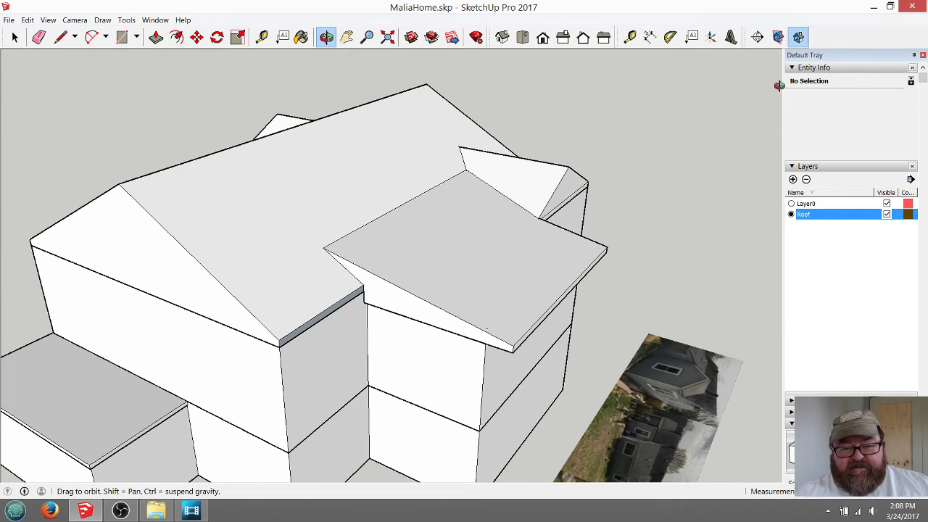
- Make Layer0 the active layer, and hide and show the Roof layer to check that it separates from the walls
left_click(792, 204)
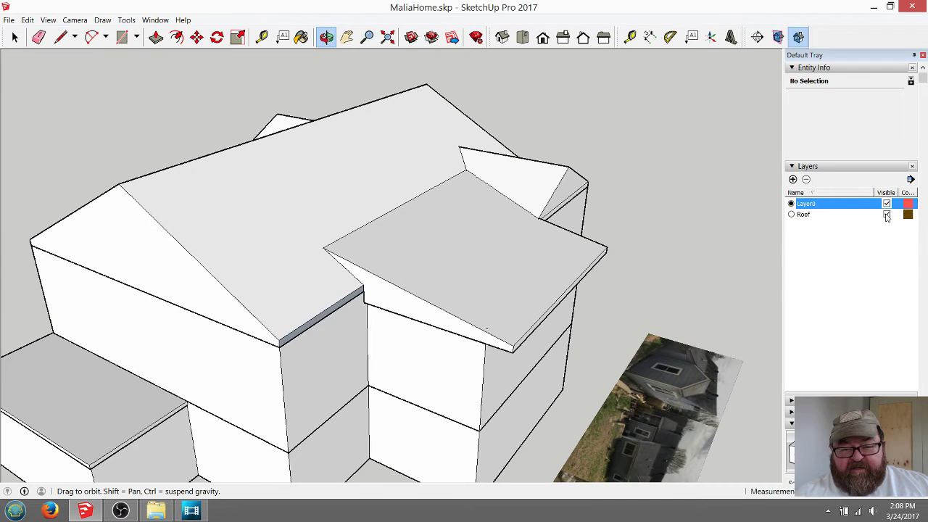
left_click(886, 215)
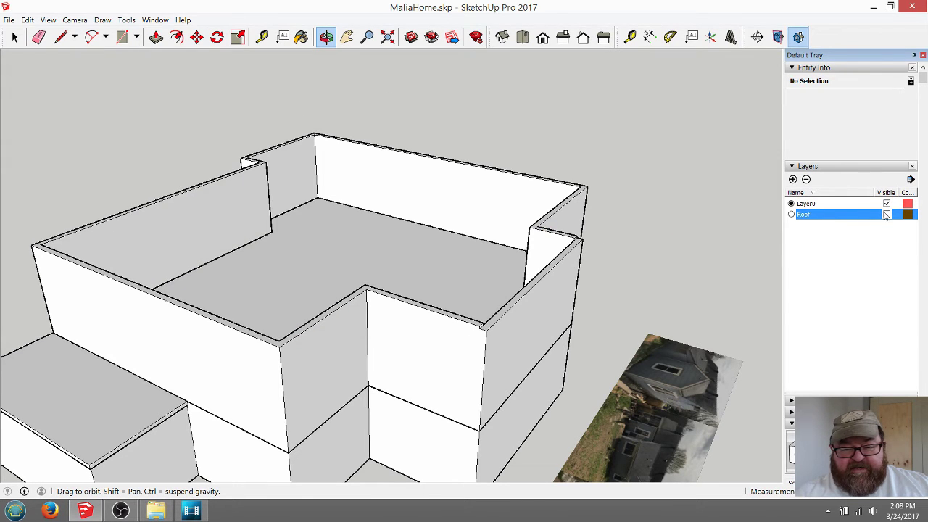
left_click(887, 215)
- Examine the house's gable end and the reference photos, including the front photo's entry gable, chimney and screened porch
left_click_drag(517, 244, 400, 355)
scroll(474, 373, "up", 3)
scroll(419, 218, "down", 1)
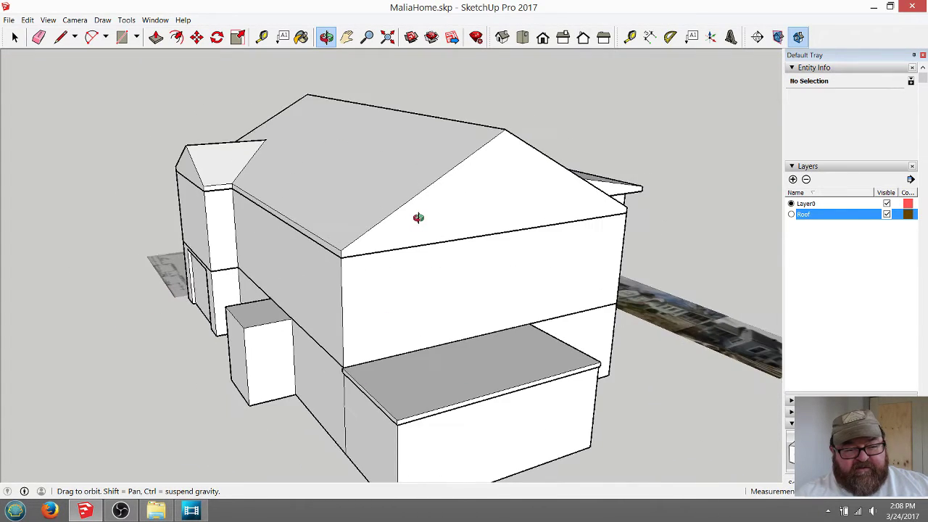
left_click_drag(403, 241, 596, 442)
scroll(625, 127, "up", 5)
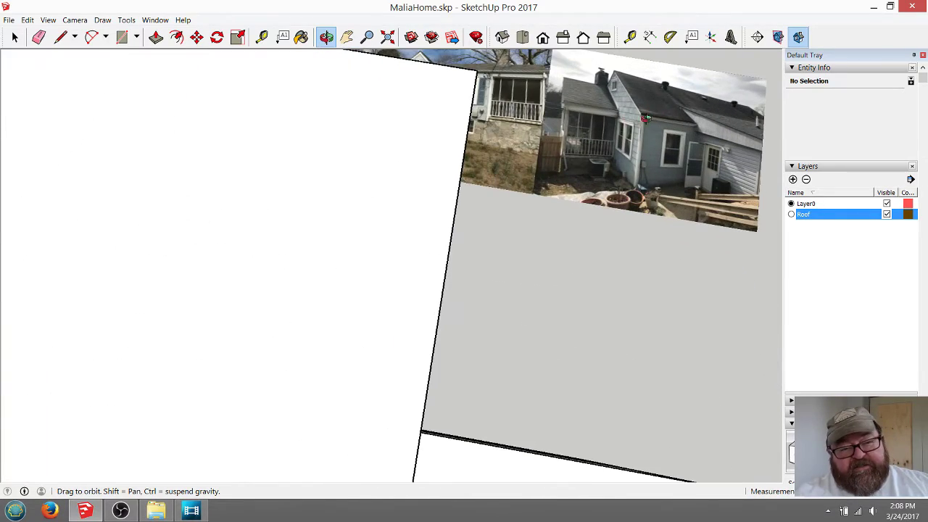
left_click_drag(442, 179, 588, 330)
left_click_drag(369, 118, 226, 175)
scroll(225, 175, "up", 2)
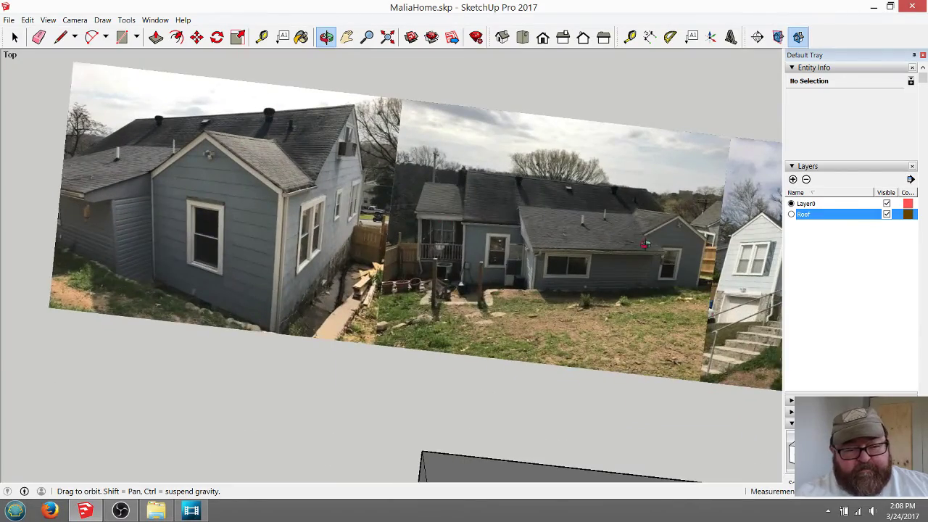
left_click_drag(344, 203, 198, 182)
scroll(650, 208, "up", 10)
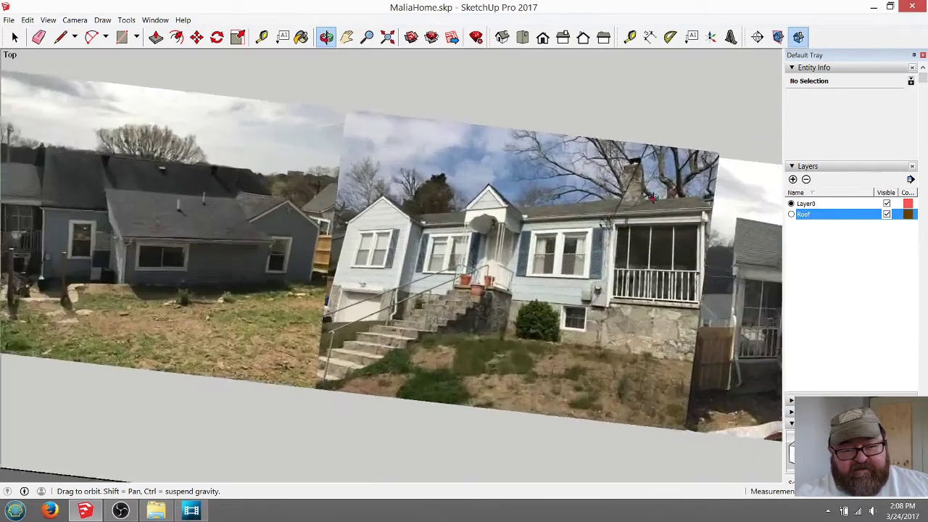
scroll(566, 324, "down", 10)
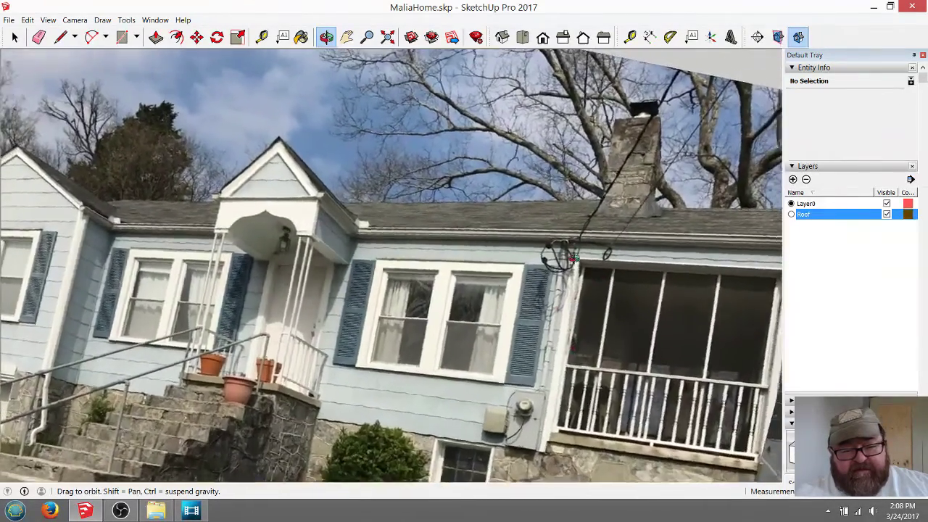
scroll(551, 196, "down", 3)
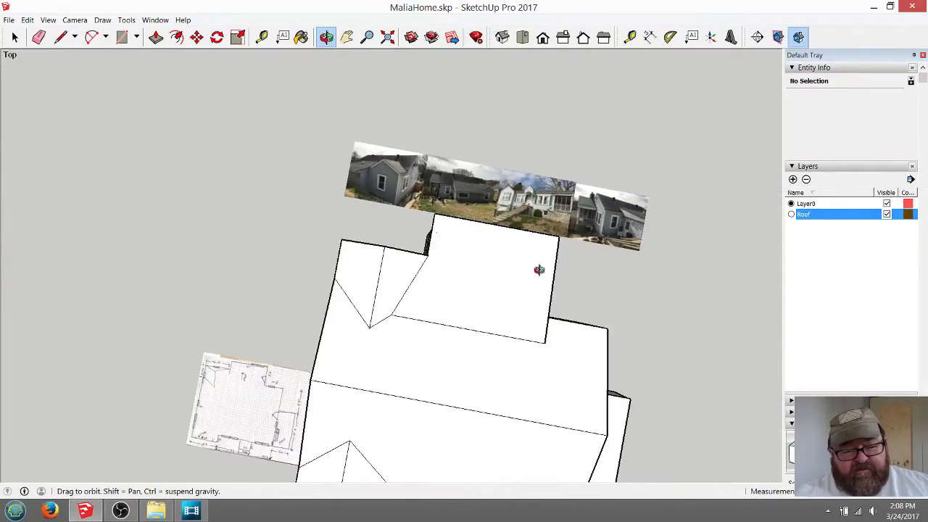
- Open the roof group for editing at the main gable end above the screened porch
left_click_drag(538, 269, 217, 203)
scroll(313, 290, "up", 5)
scroll(313, 290, "down", 4)
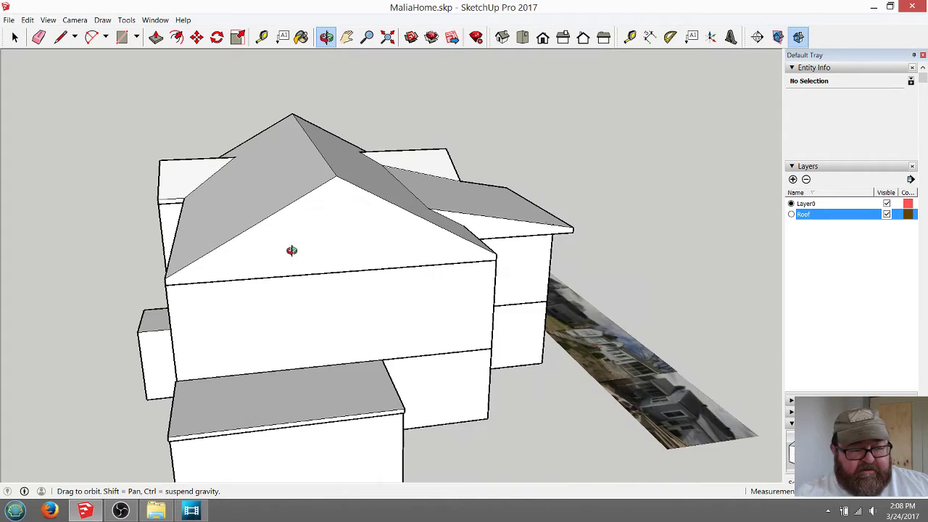
left_click_drag(292, 251, 184, 290)
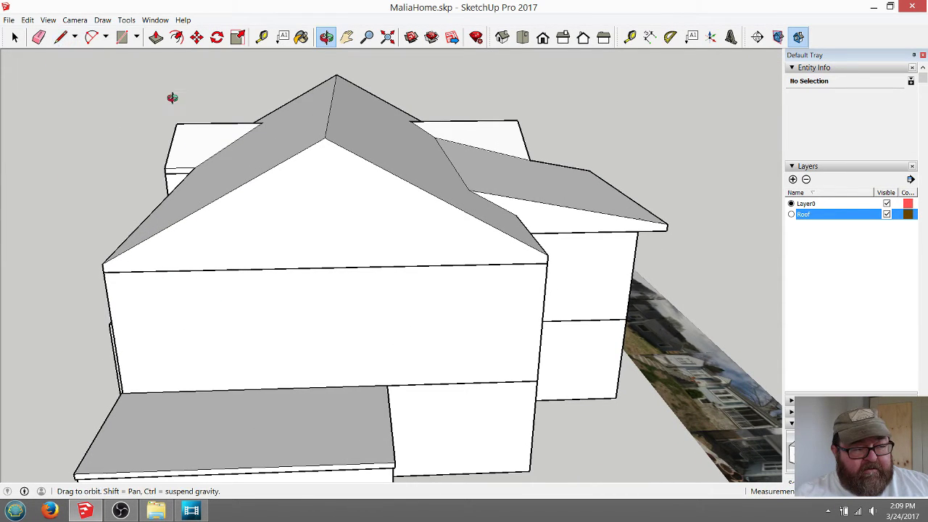
left_click(14, 37)
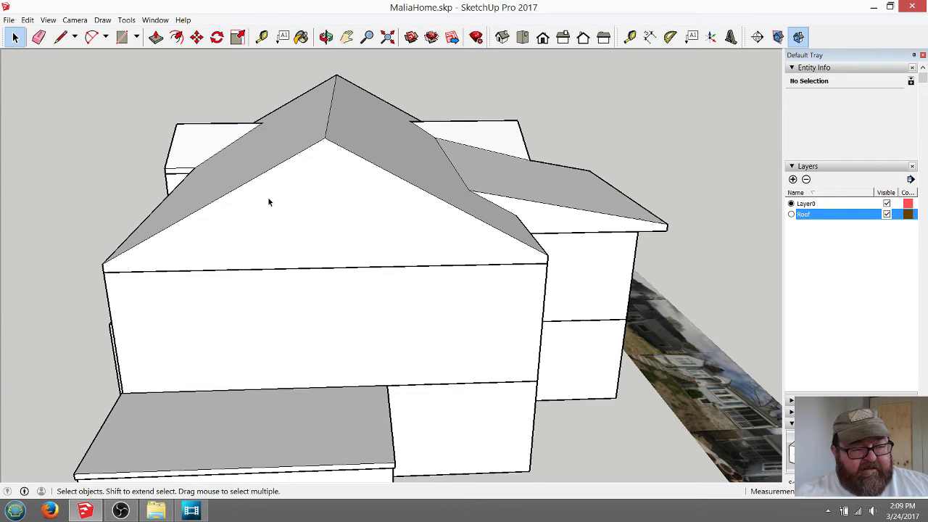
double_click(268, 202)
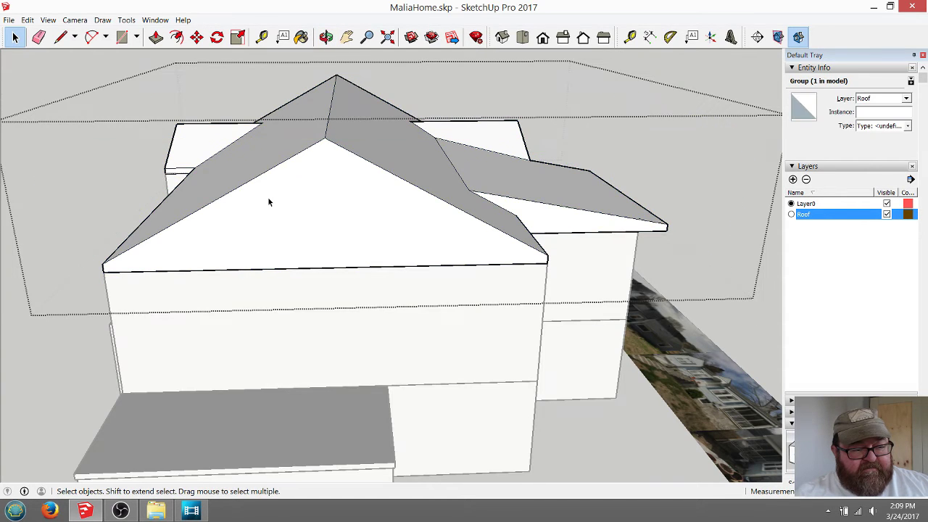
- Draw a vertical line from the porch floor's inner corner up to the gable base, and another from the base midpoint above the porch to the roof slope
left_click(61, 37)
left_click(387, 384)
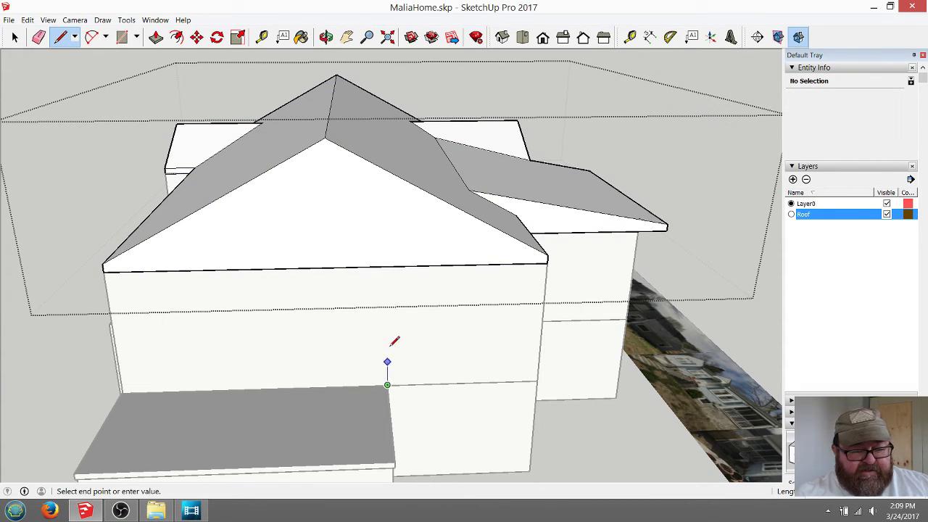
left_click(387, 266)
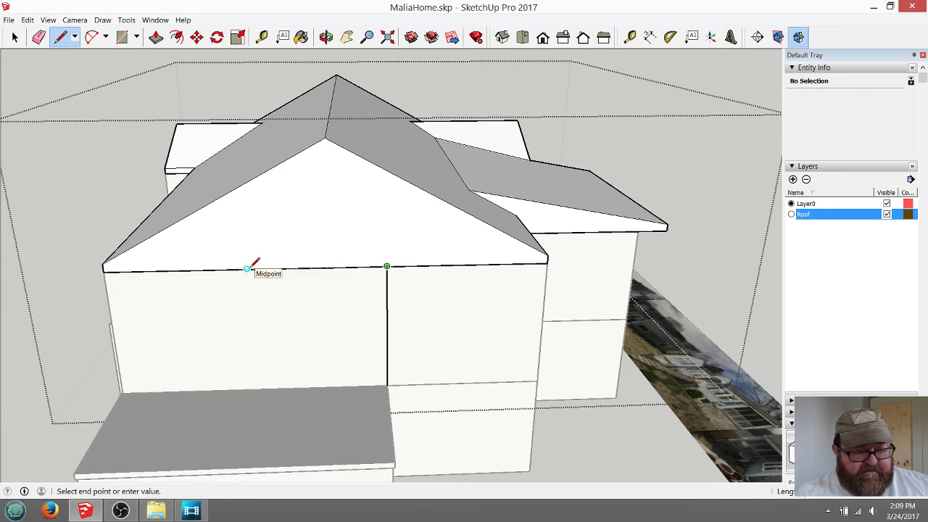
key("Escape")
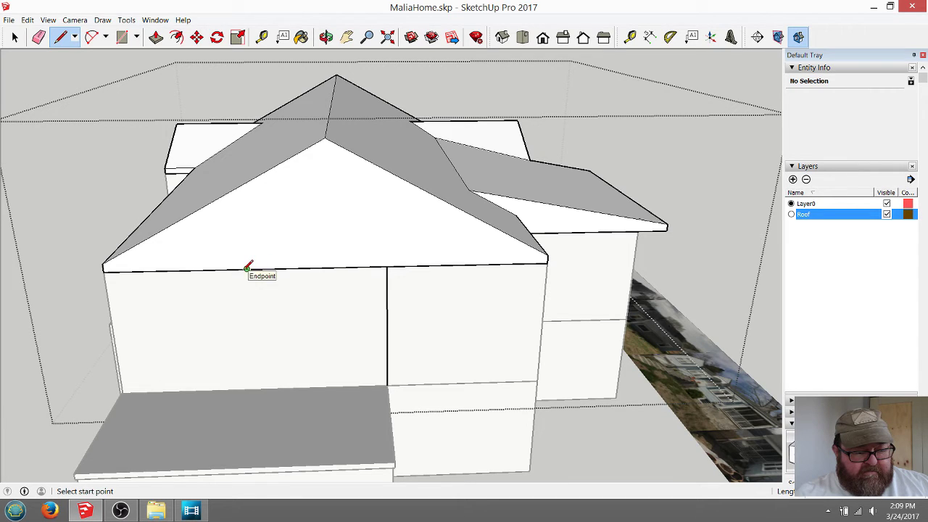
left_click(246, 269)
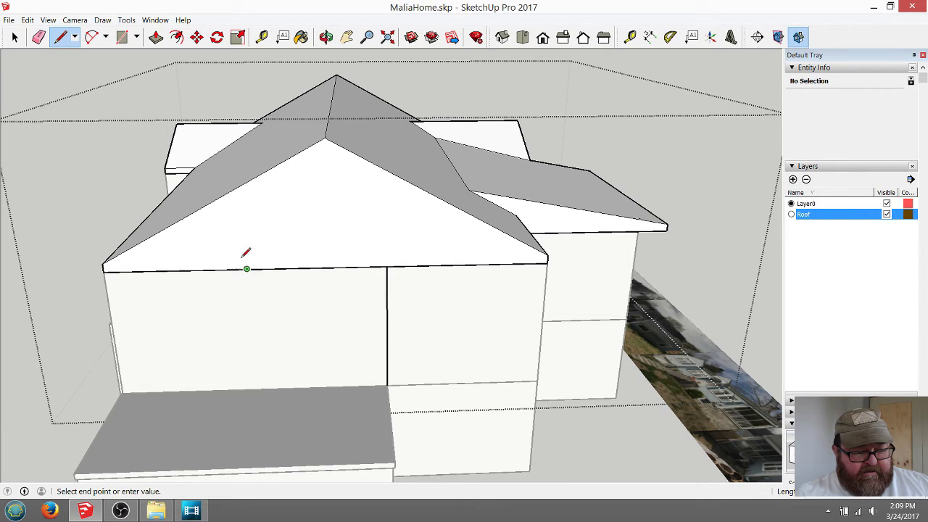
left_click(241, 186)
left_click(387, 266)
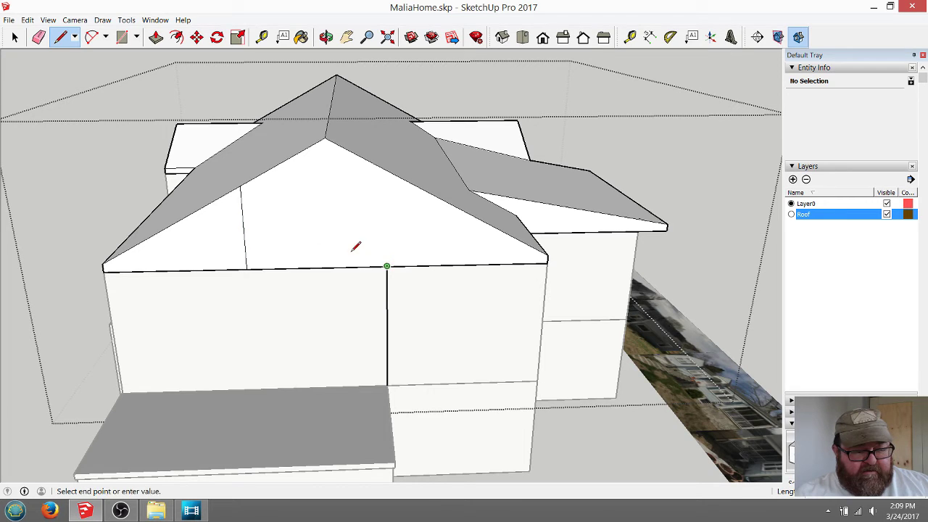
left_click(241, 187)
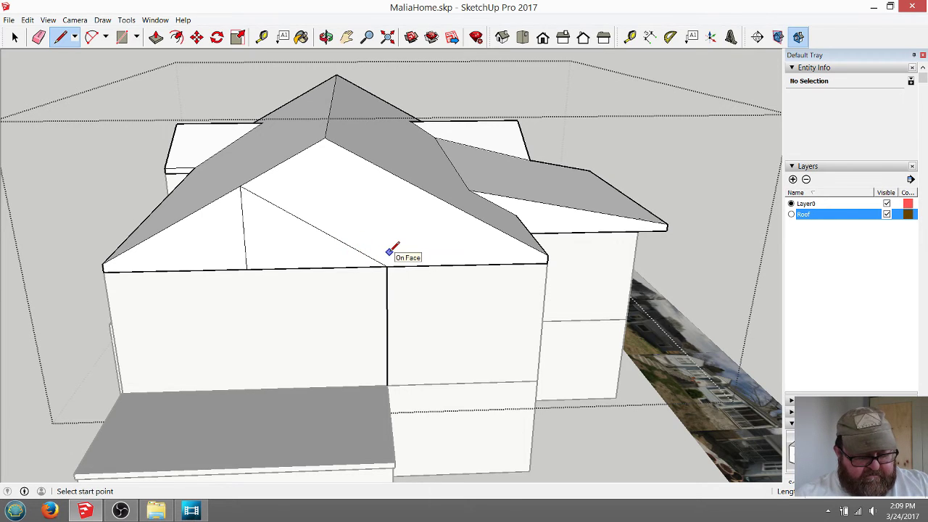
key("ctrl+z")
- Outline the smaller porch gable on the main gable face, with a base line from the eave corner and slopes meeting at the vertical centre line
left_click(103, 264)
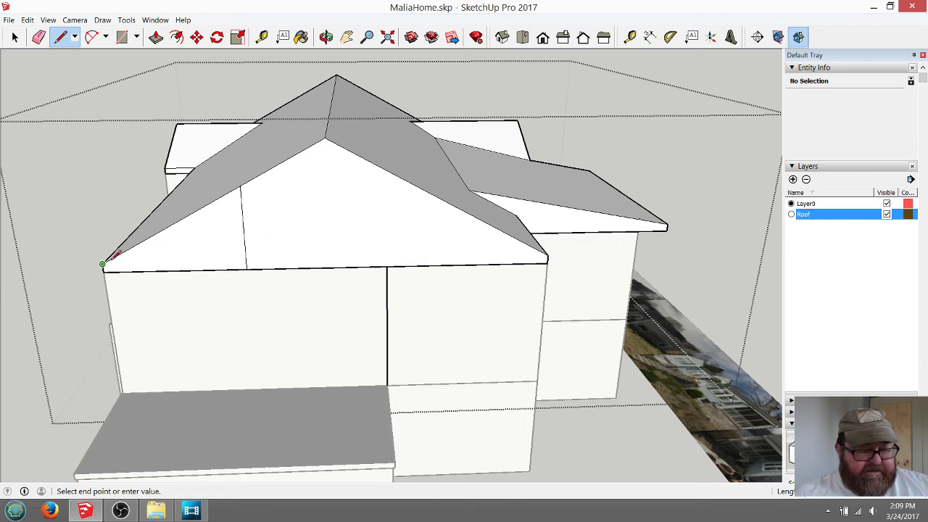
left_click(387, 259)
left_click(387, 264)
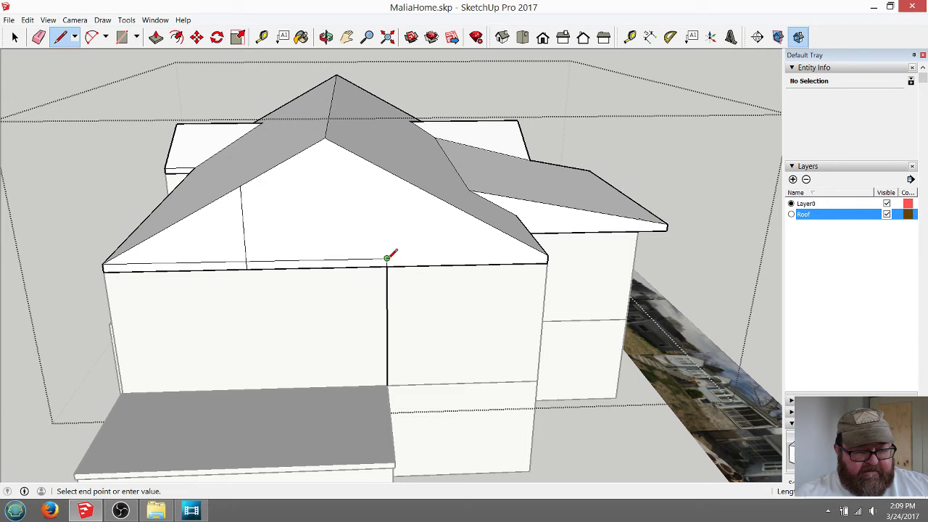
left_click(242, 187)
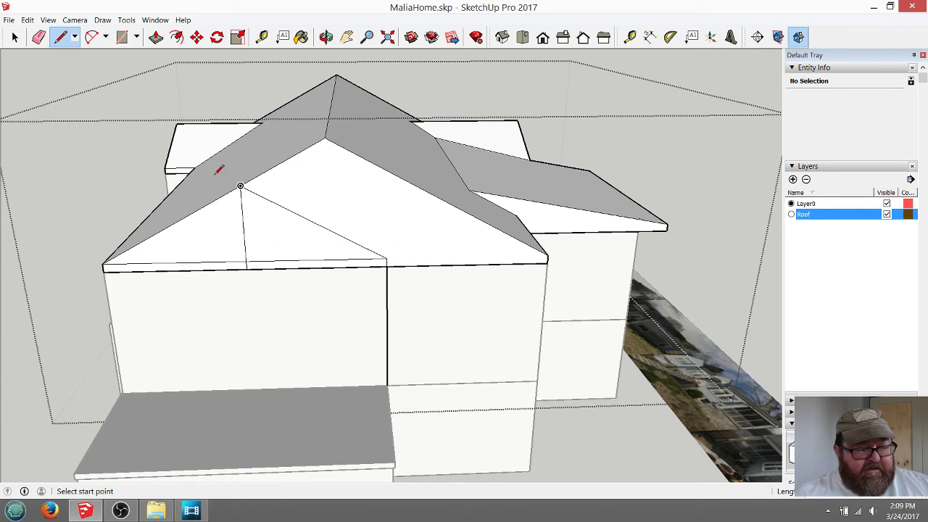
left_click(240, 186)
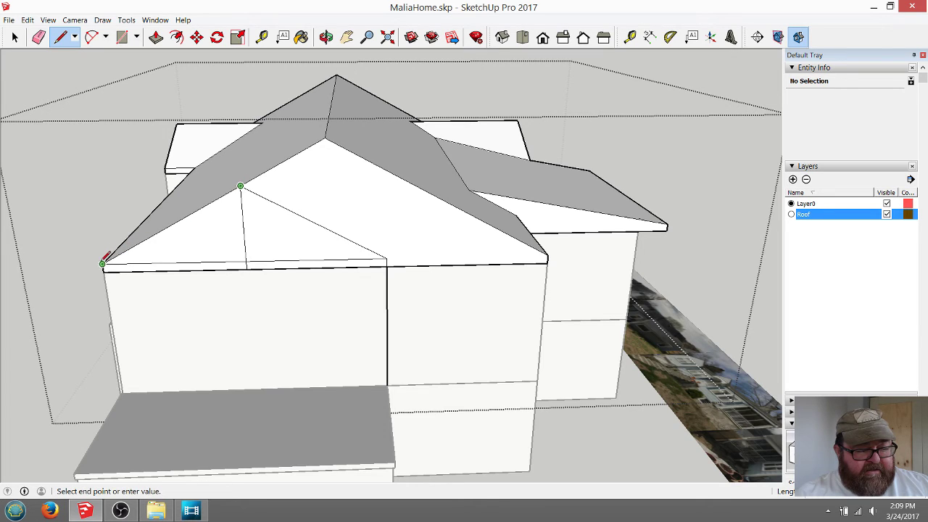
left_click(102, 264)
- Erase the centre line inside the porch gable outline and extrude its face out over the screened porch
left_click(39, 37)
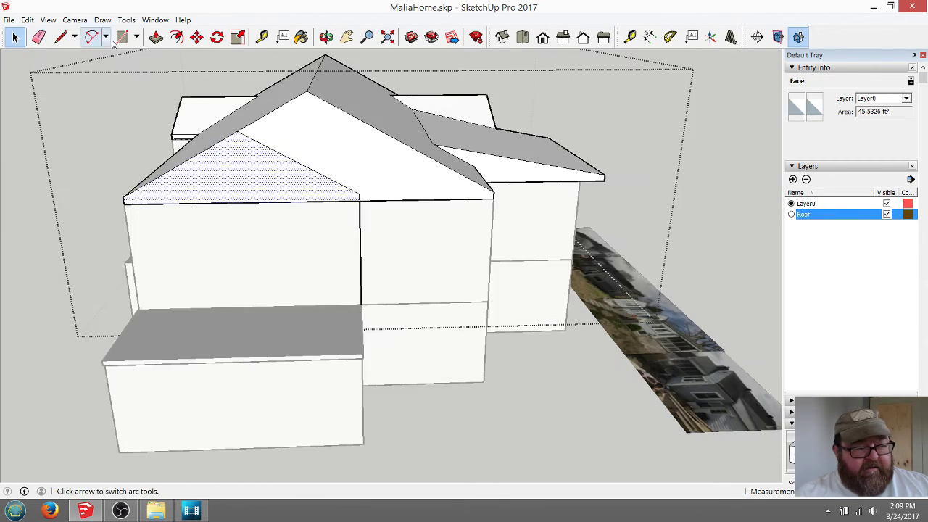
left_click(156, 37)
left_click_drag(229, 180, 316, 382)
- Examine the small gable roof over the entry door in the front reference photo
left_click(326, 37)
left_click_drag(280, 197, 354, 419)
scroll(508, 190, "up", 9)
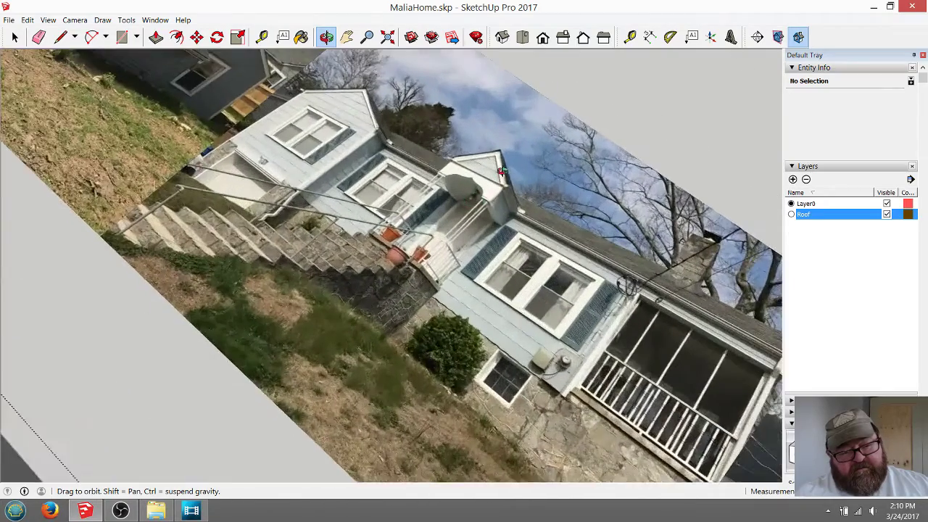
scroll(482, 176, "up", 6)
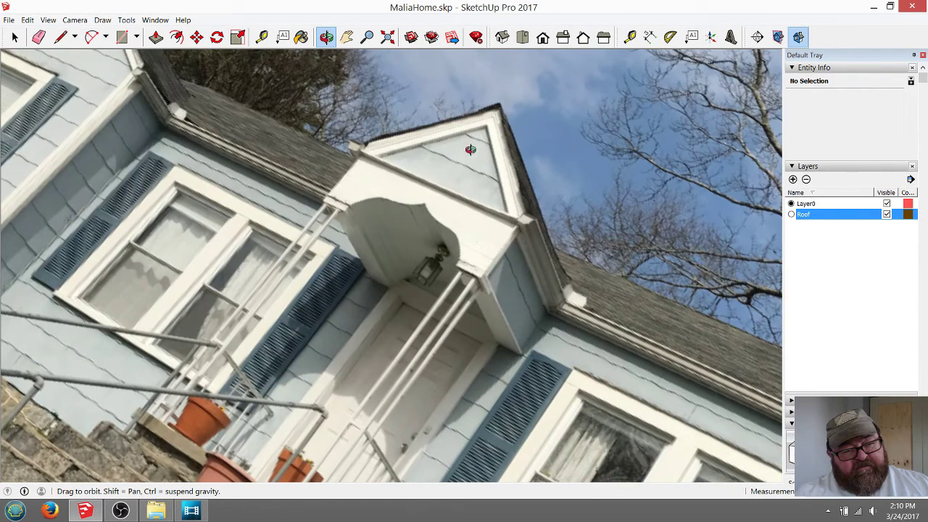
scroll(381, 267, "down", 10)
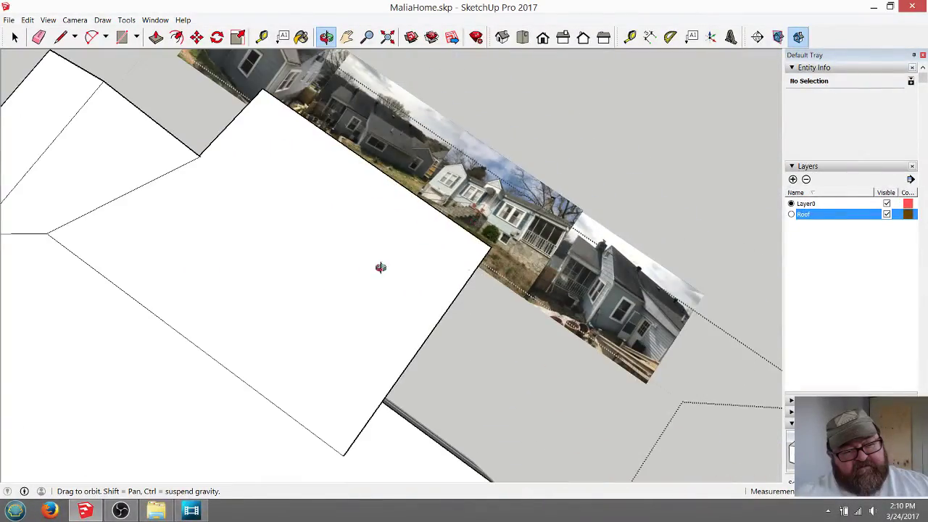
left_click_drag(380, 267, 413, 292)
scroll(412, 292, "down", 10)
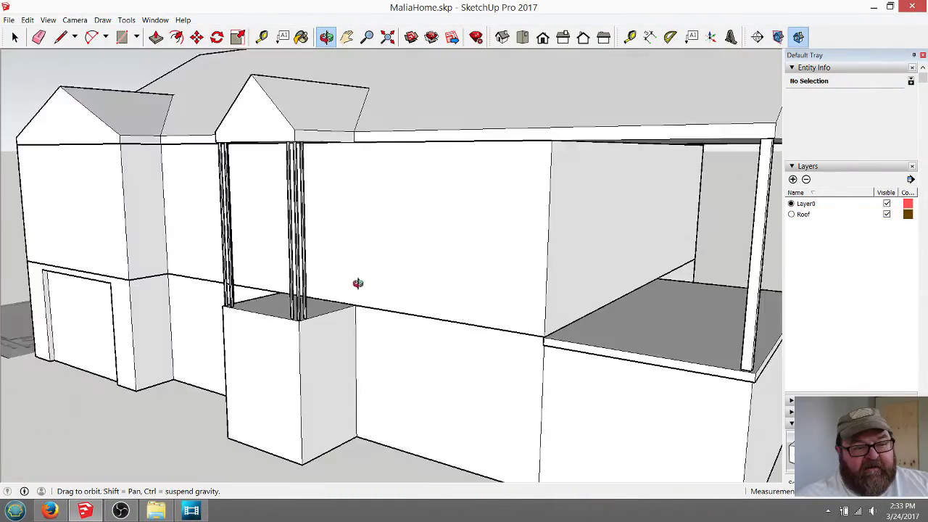
- Inspect the entry gable, its posts, the screened porch roof and the other roofs from around the house
left_click_drag(356, 278, 670, 303)
scroll(398, 332, "down", 8)
left_click_drag(442, 298, 583, 272)
scroll(583, 272, "up", 3)
mouse_move(588, 319)
left_mouse_down()
mouse_move(553, 384)
mouse_move(384, 400)
mouse_move(266, 362)
mouse_move(269, 338)
mouse_move(282, 338)
mouse_move(514, 373)
left_mouse_up()
scroll(499, 368, "down", 3)
scroll(499, 369, "down", 3)
mouse_move(350, 315)
left_mouse_down()
mouse_move(481, 294)
mouse_move(379, 196)
left_mouse_up()
mouse_move(388, 270)
left_mouse_down()
mouse_move(340, 247)
mouse_move(370, 269)
mouse_move(233, 256)
left_mouse_up()
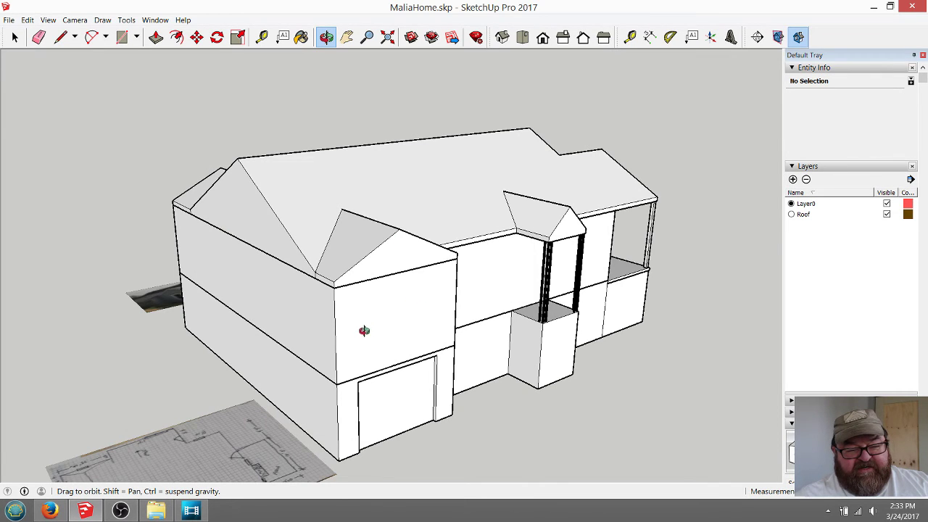
mouse_move(364, 331)
left_mouse_down()
mouse_move(490, 275)
mouse_move(479, 272)
left_mouse_up()
- Draw a sloping line across the lower garage-side wall, from its bottom front corner to just below the floor line at the rear edge
left_click(61, 42)
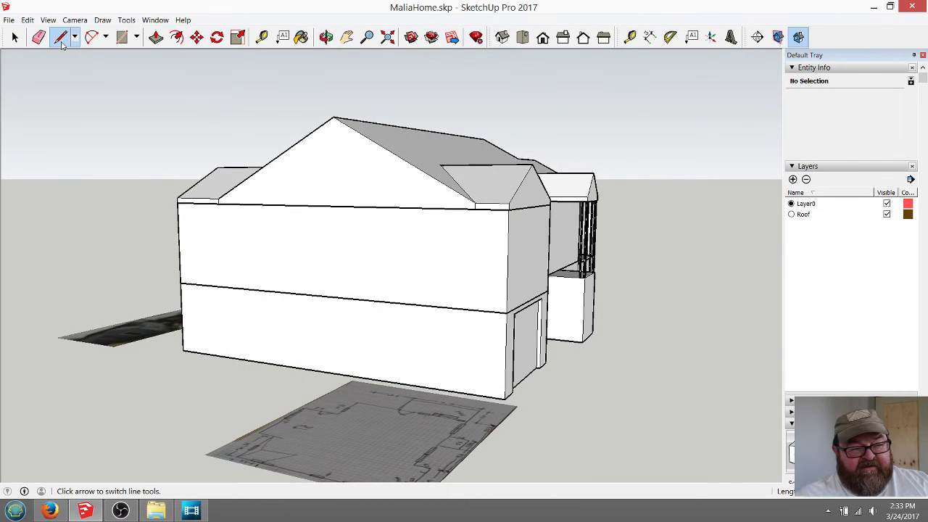
left_click(505, 398)
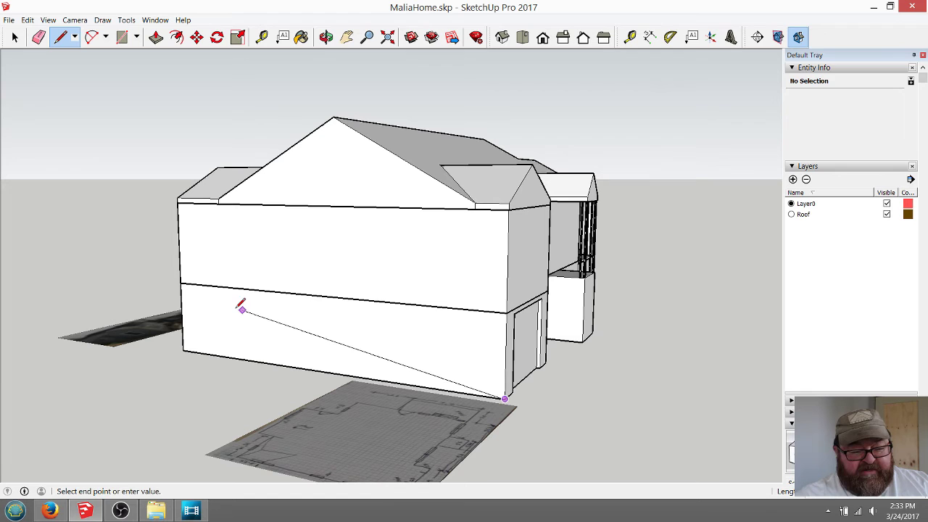
left_click(181, 291)
scroll(181, 292, "down", 1)
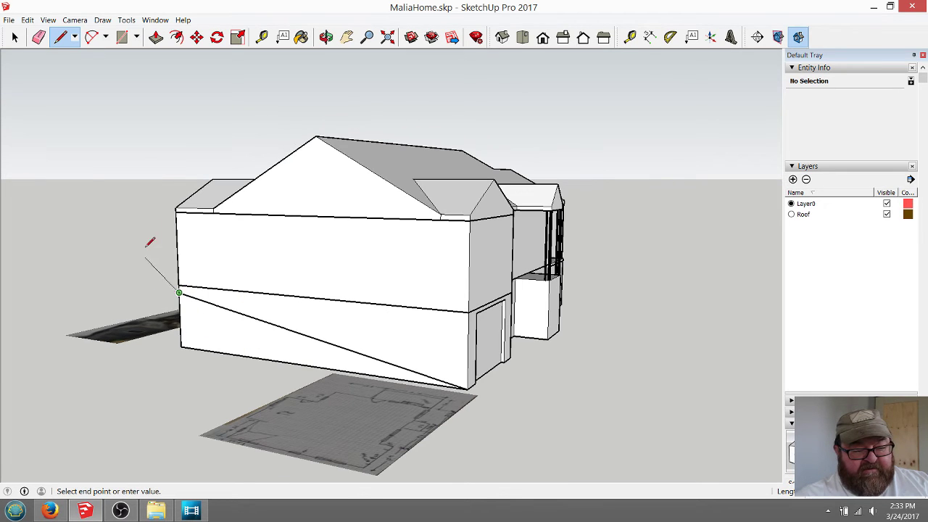
- Hide the Roof layer and view the wall layout from above in parallel projection
left_click(325, 36)
left_click_drag(471, 311, 171, 324)
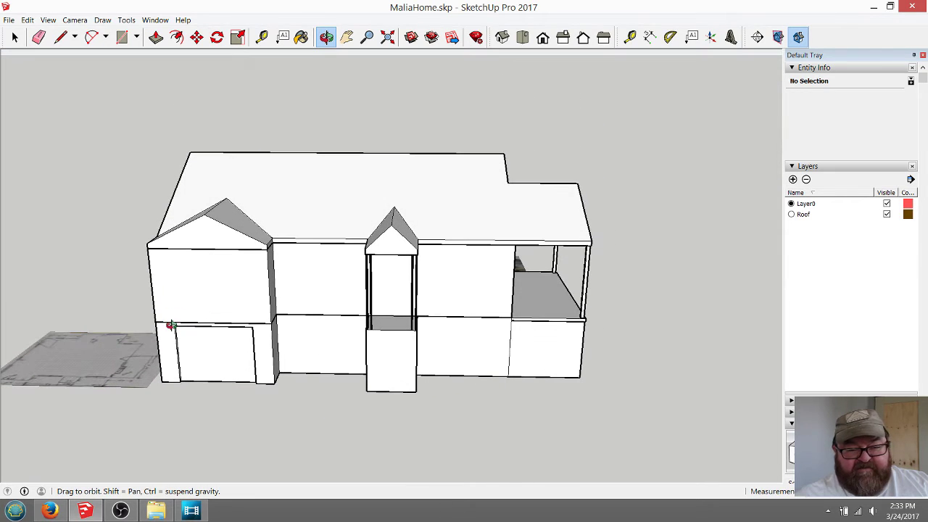
left_click(886, 215)
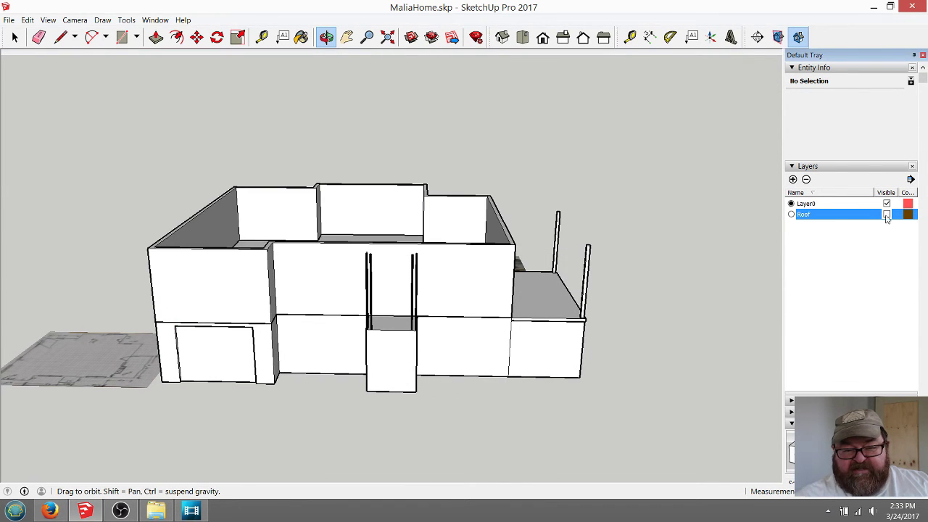
left_click(522, 36)
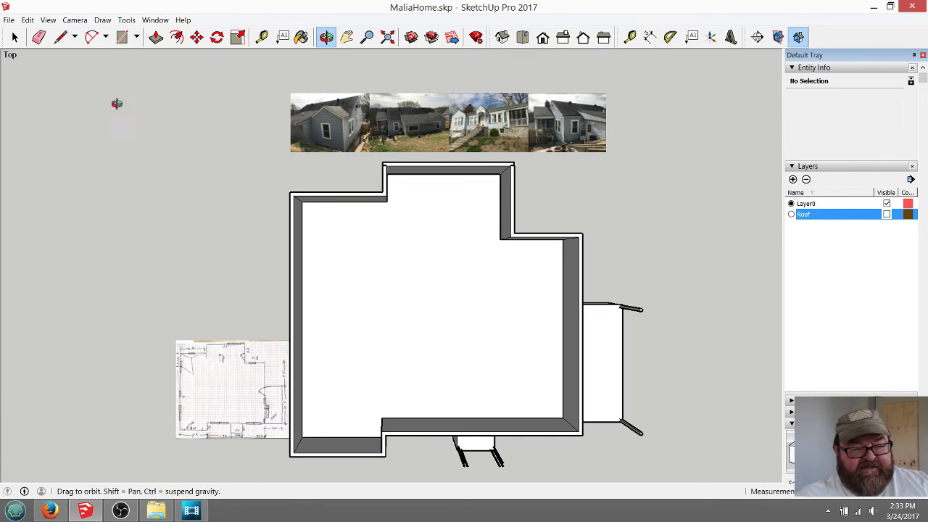
left_click(75, 20)
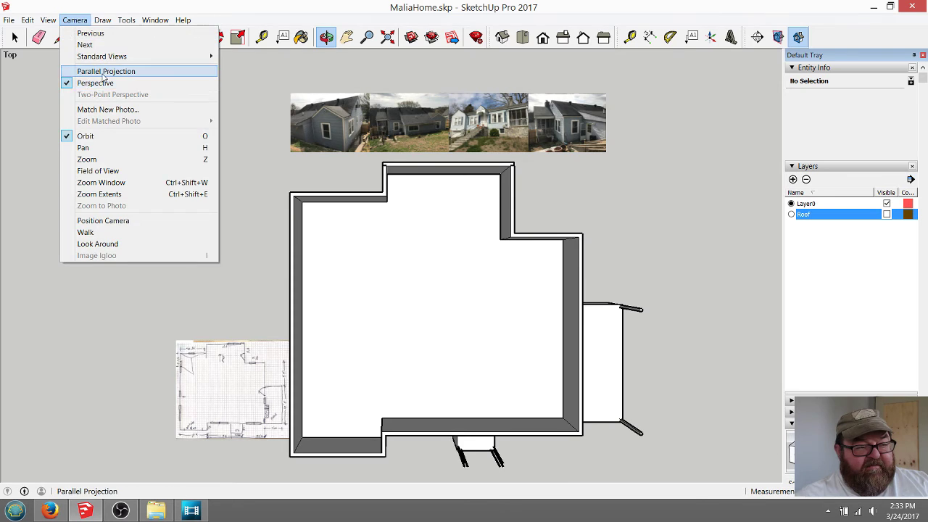
left_click(104, 72)
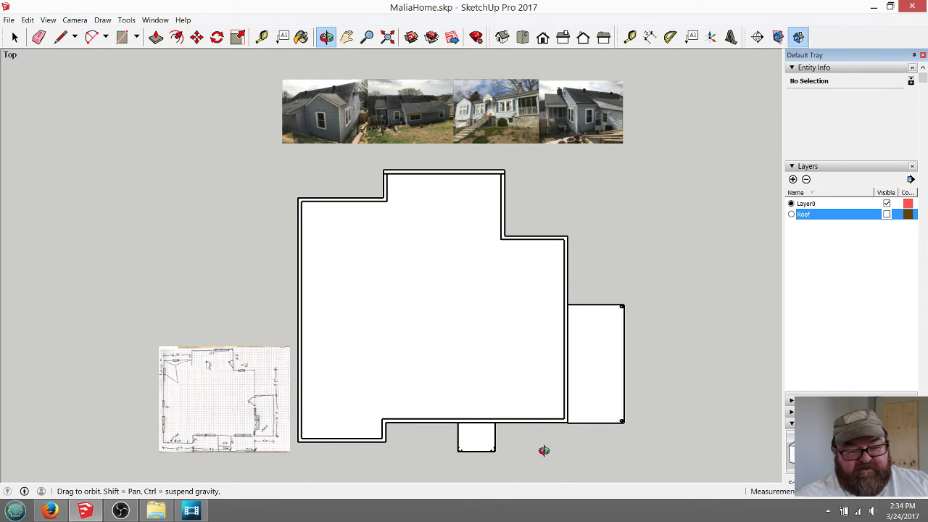
left_click(75, 20)
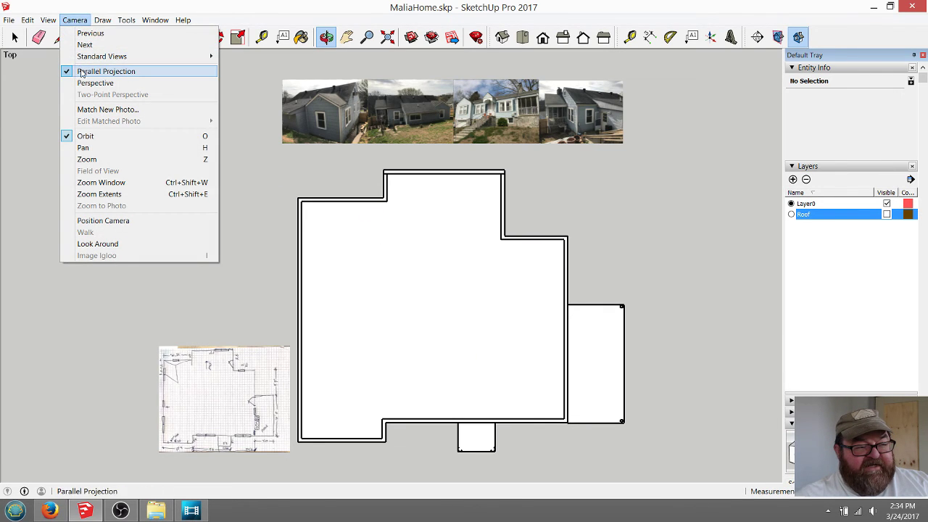
left_click(106, 8)
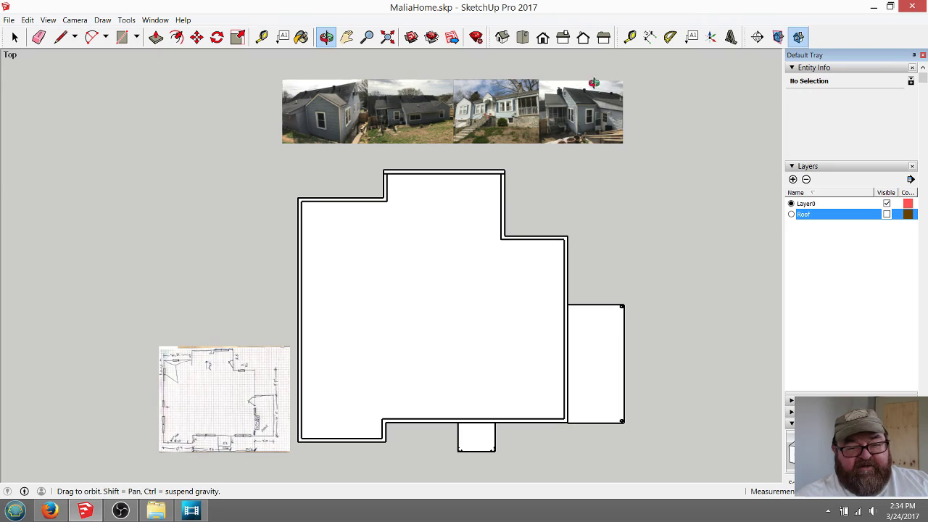
- Check the reference photos, especially the house front, against the complete roof seen from above and from the garage corner
scroll(511, 92, "up", 5)
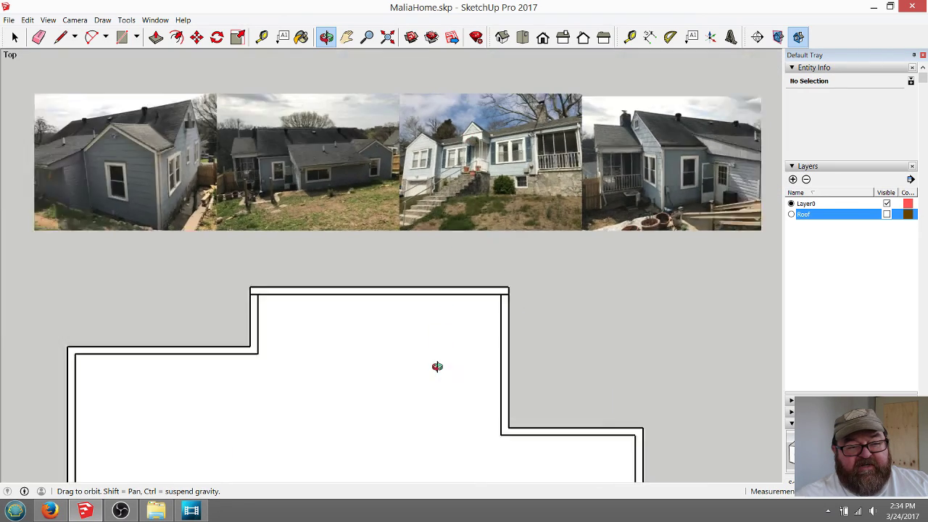
left_click_drag(437, 366, 462, 261)
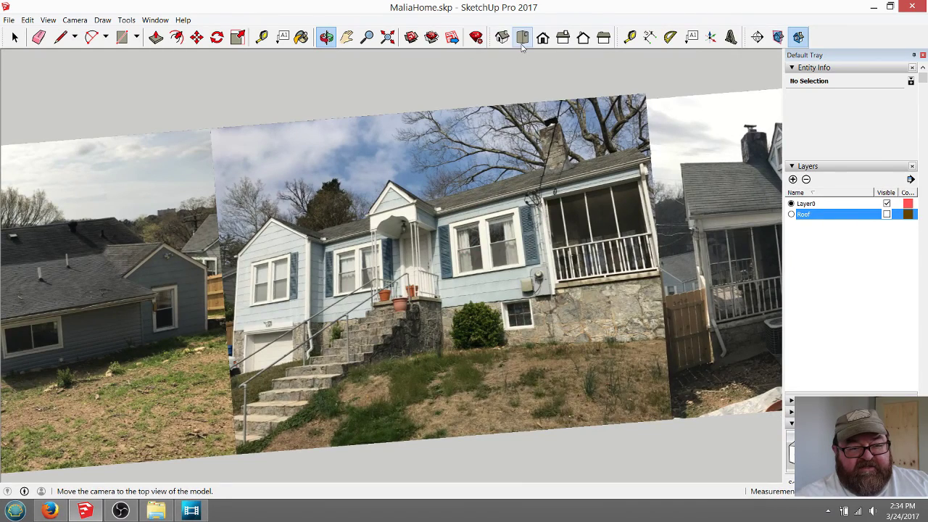
left_click(522, 38)
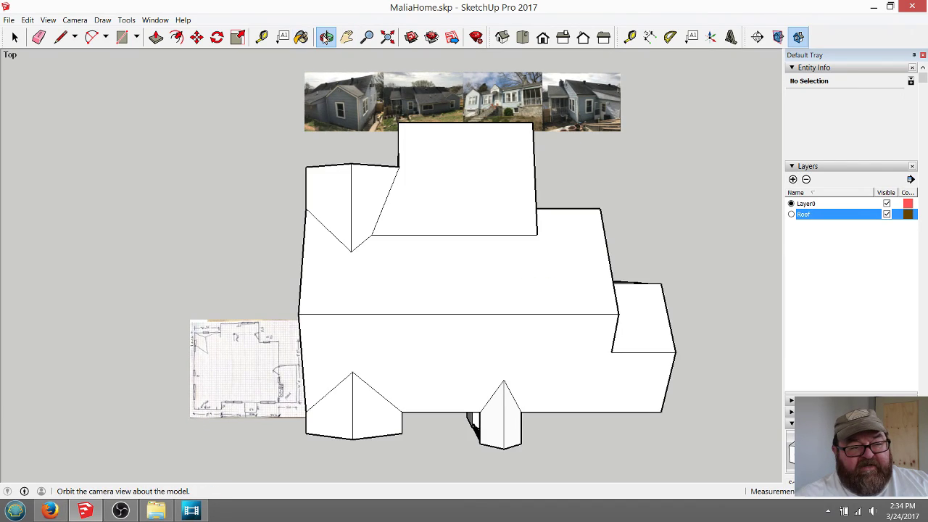
left_click_drag(431, 277, 389, 289)
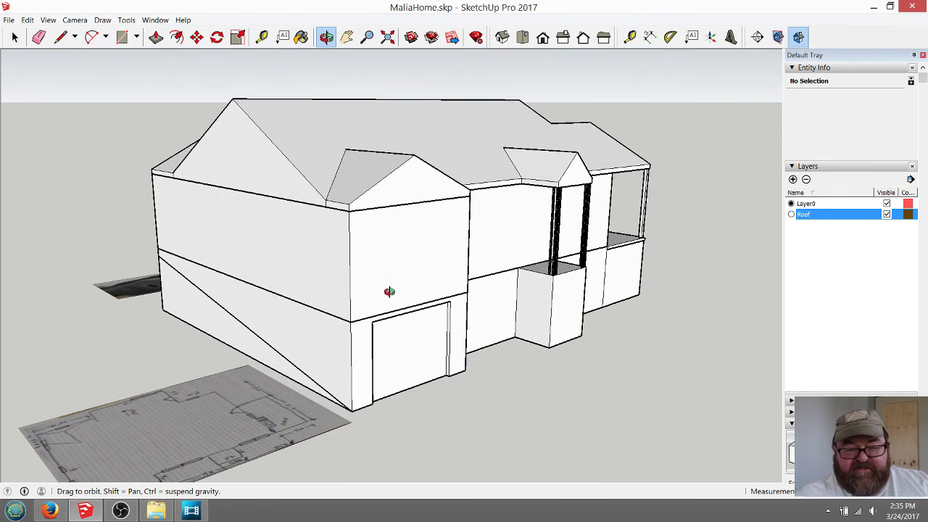